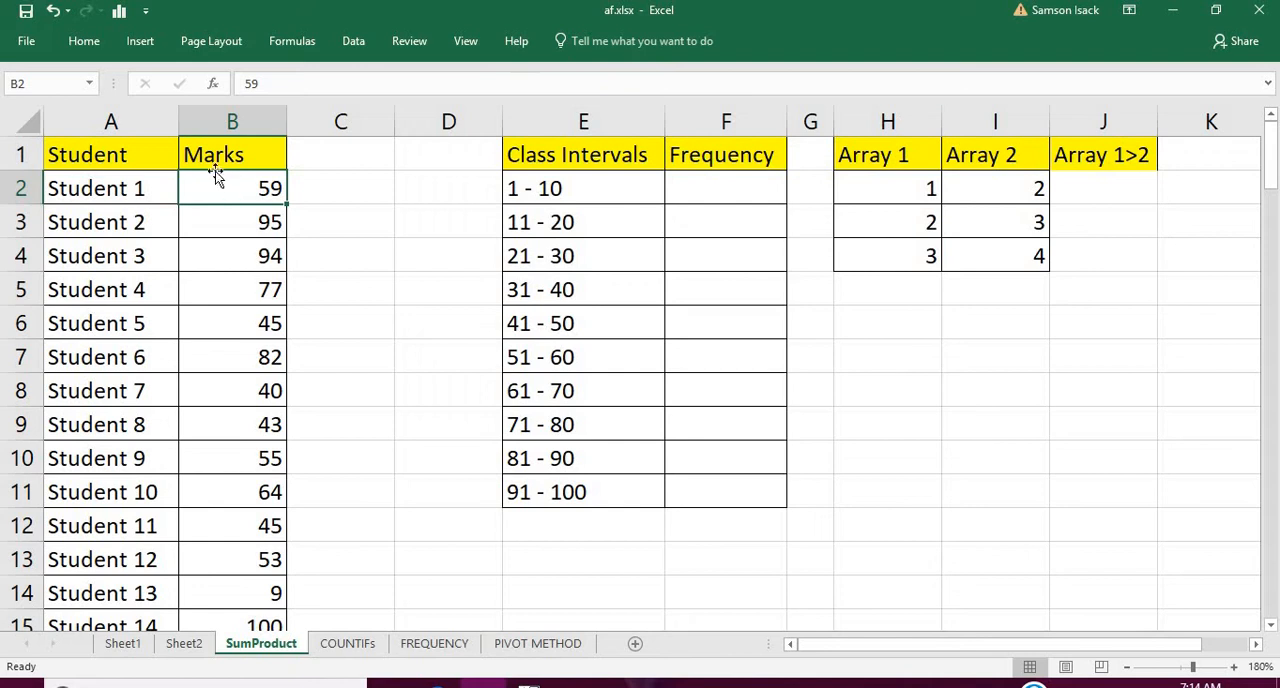
# Examine the Student and Marks columns from the first record down to Student 100 in row 101
pyautogui.click(153, 149)
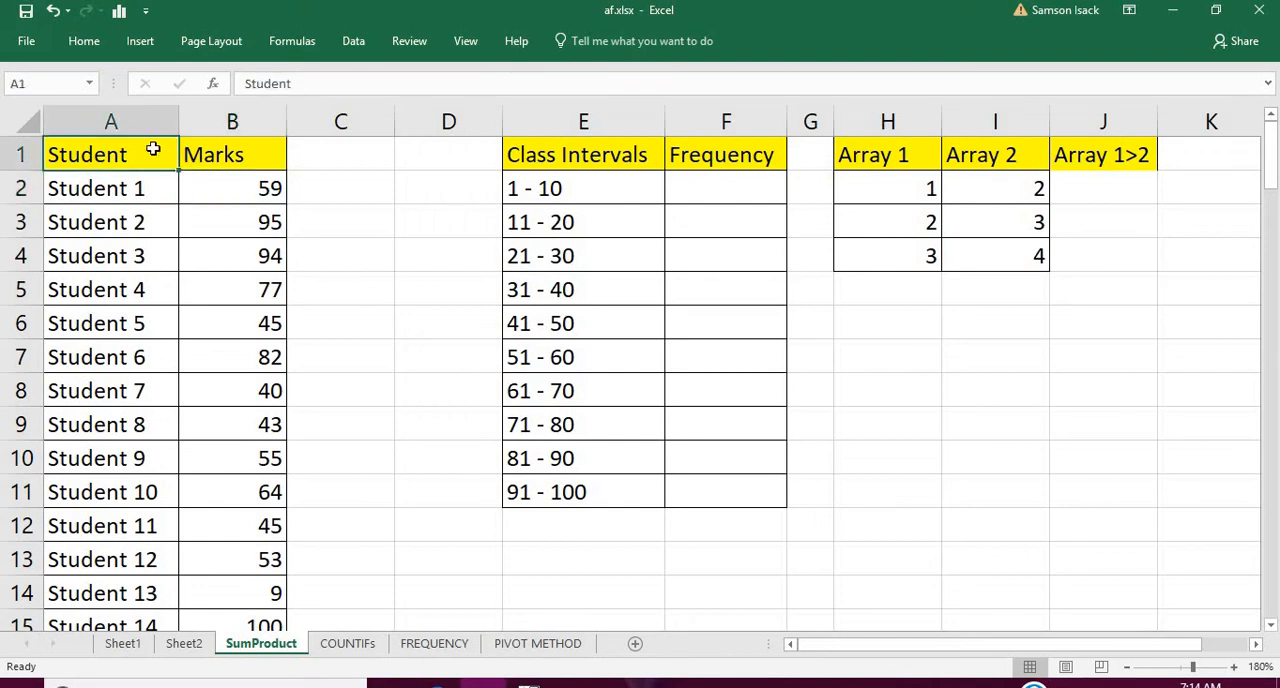
pyautogui.click(157, 186)
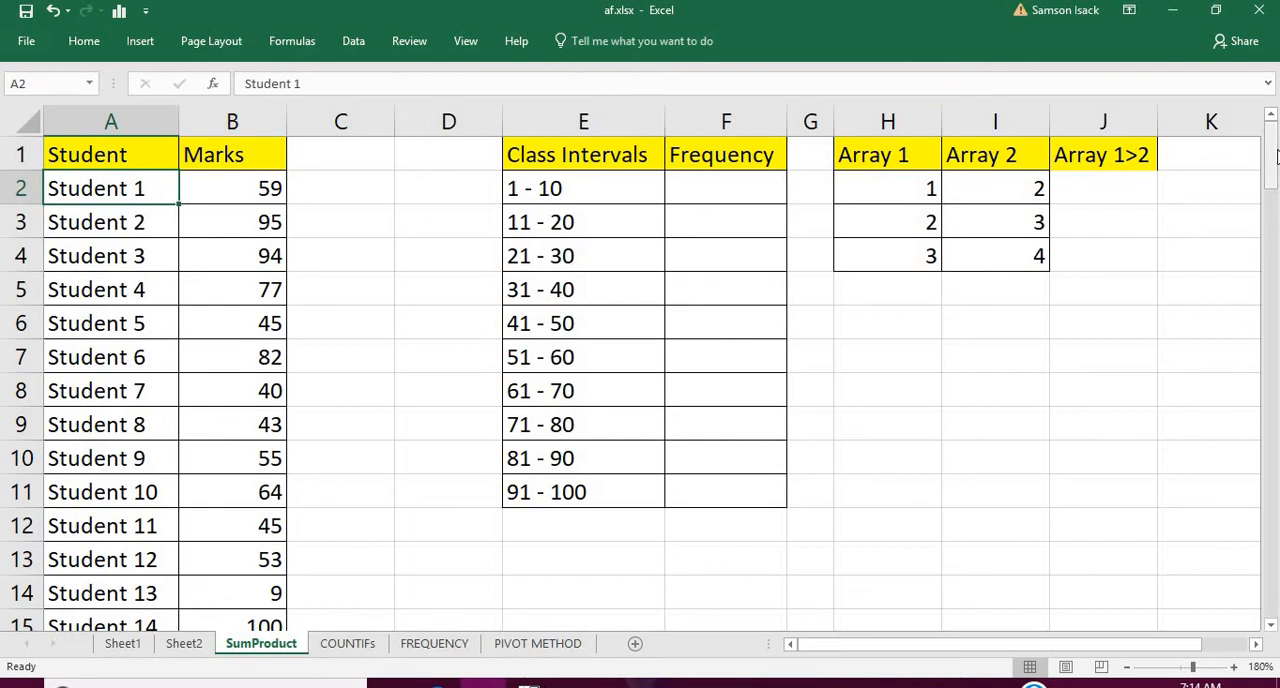
pyautogui.moveTo(1270, 140); pyautogui.dragTo(1270, 565)
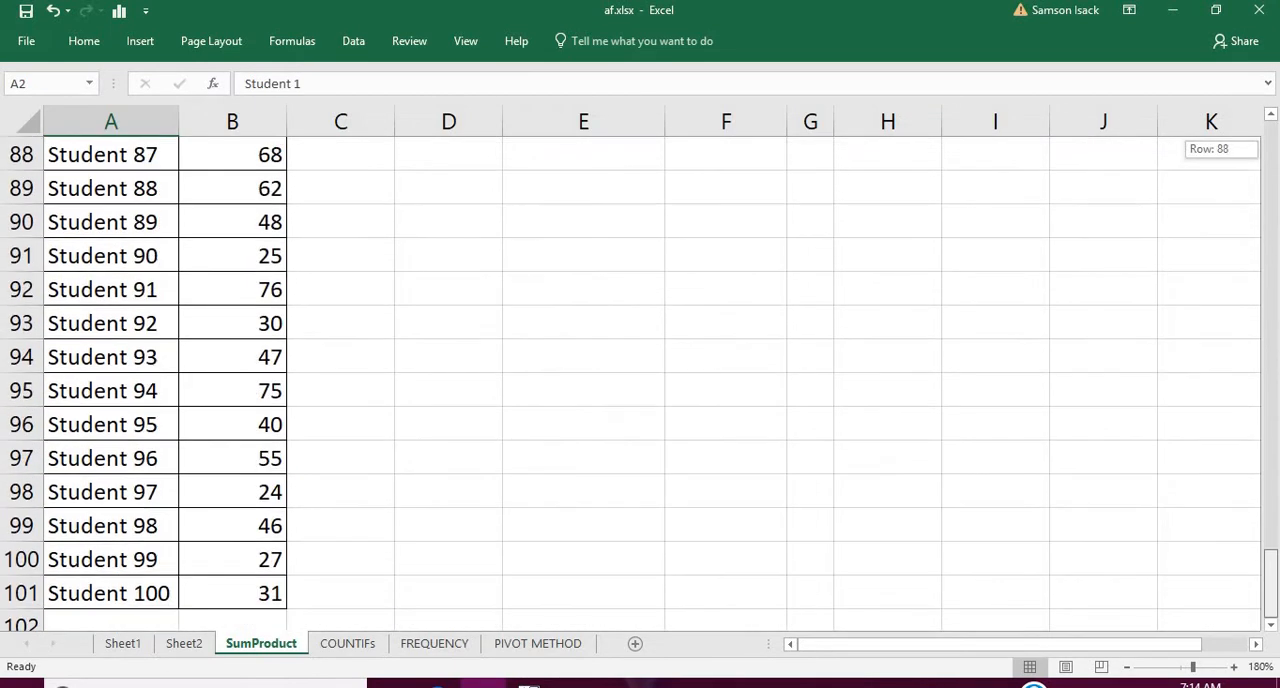
pyautogui.click(236, 600)
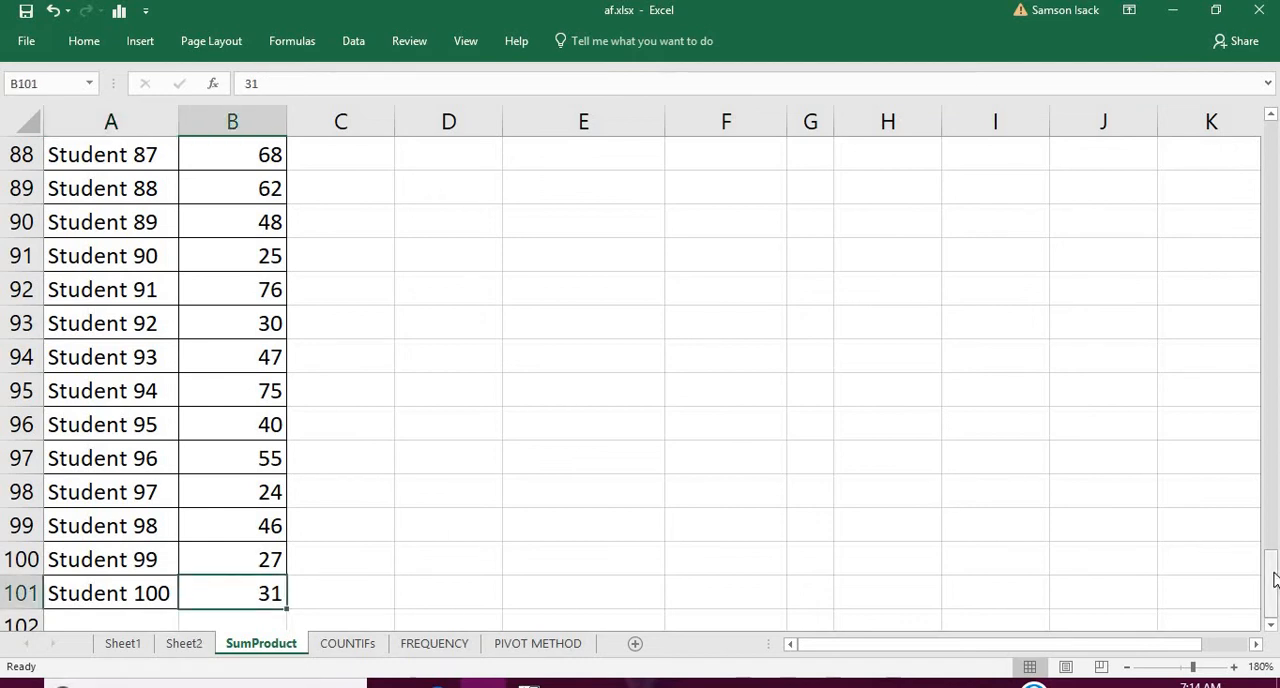
pyautogui.moveTo(1270, 572); pyautogui.dragTo(1270, 150)
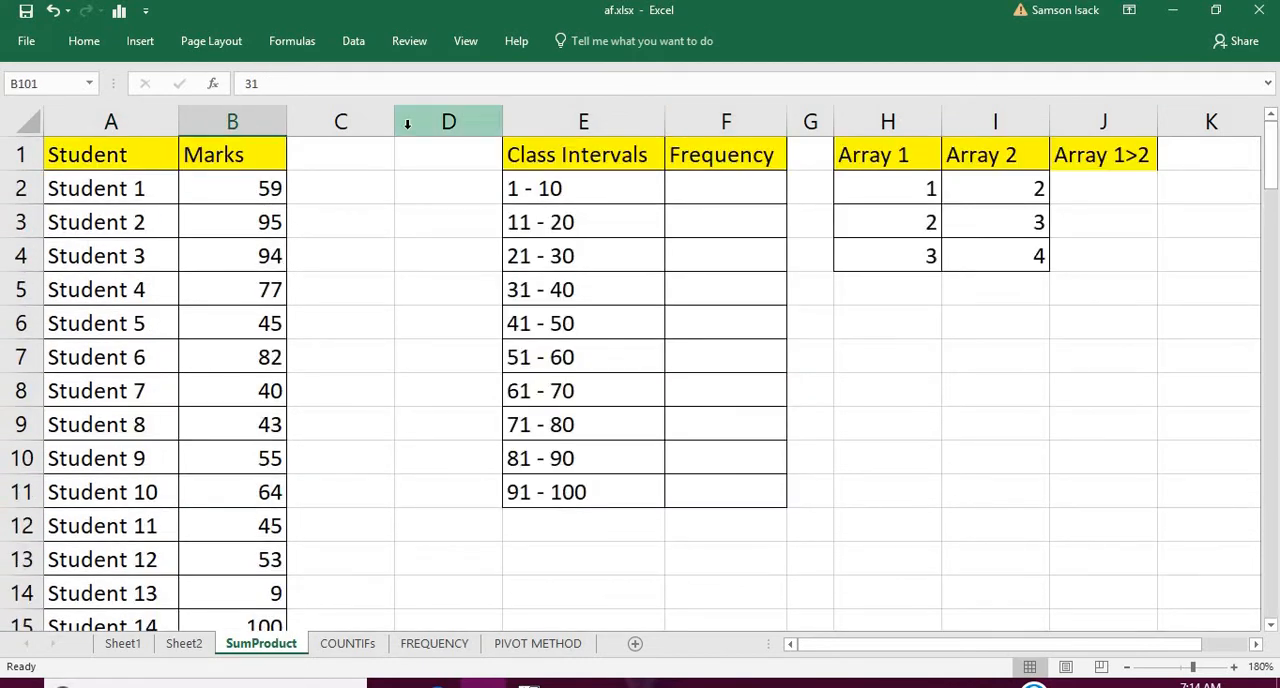
pyautogui.click(254, 155)
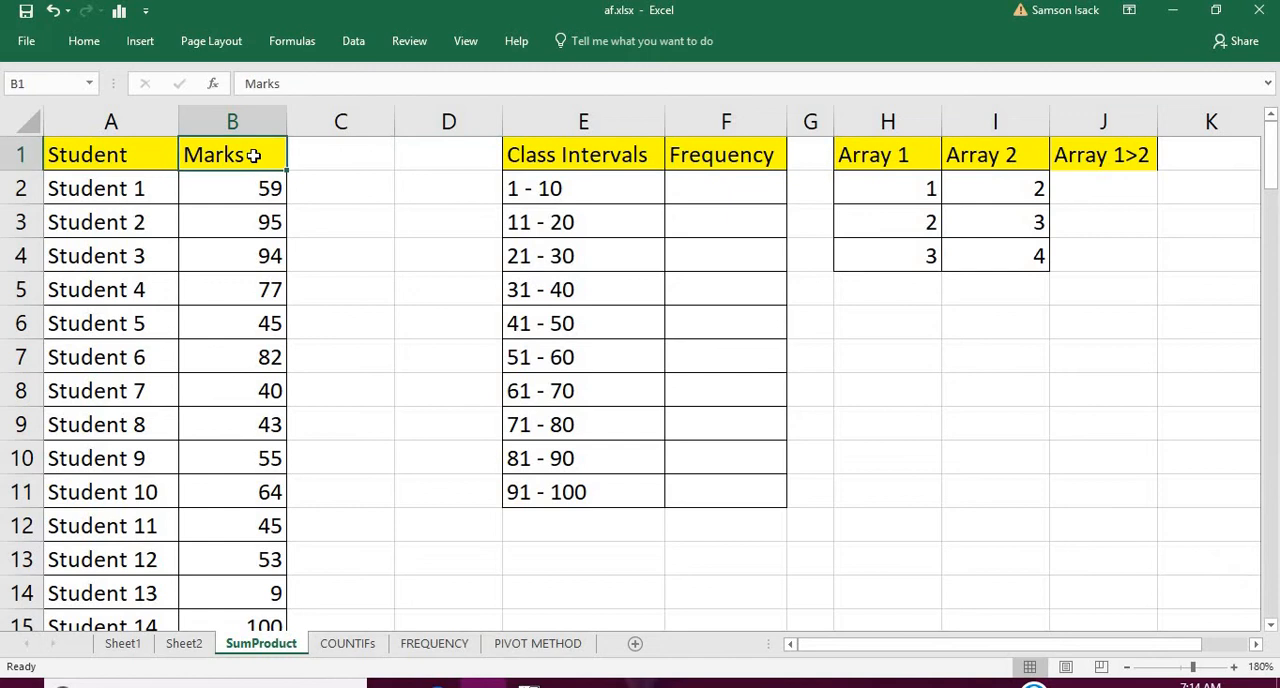
# Examine the class intervals with their empty Frequency cells and the Array 1 and Array 2 sample values
pyautogui.click(604, 176)
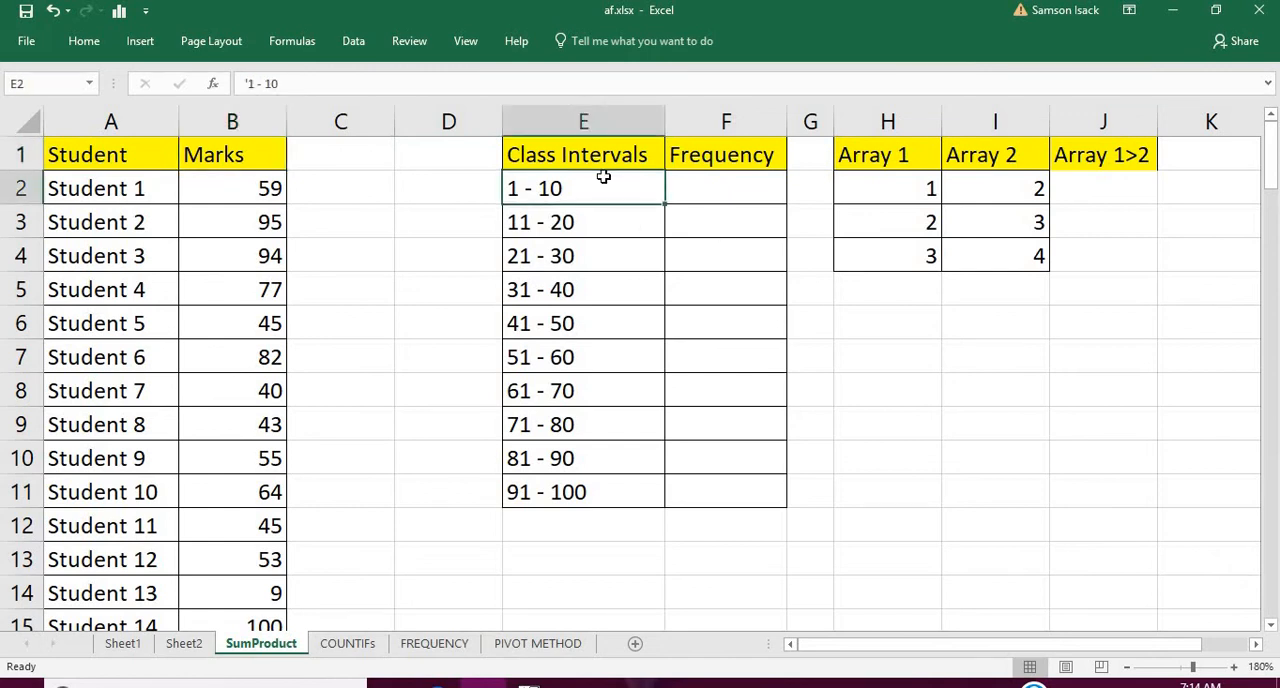
pyautogui.click(749, 184)
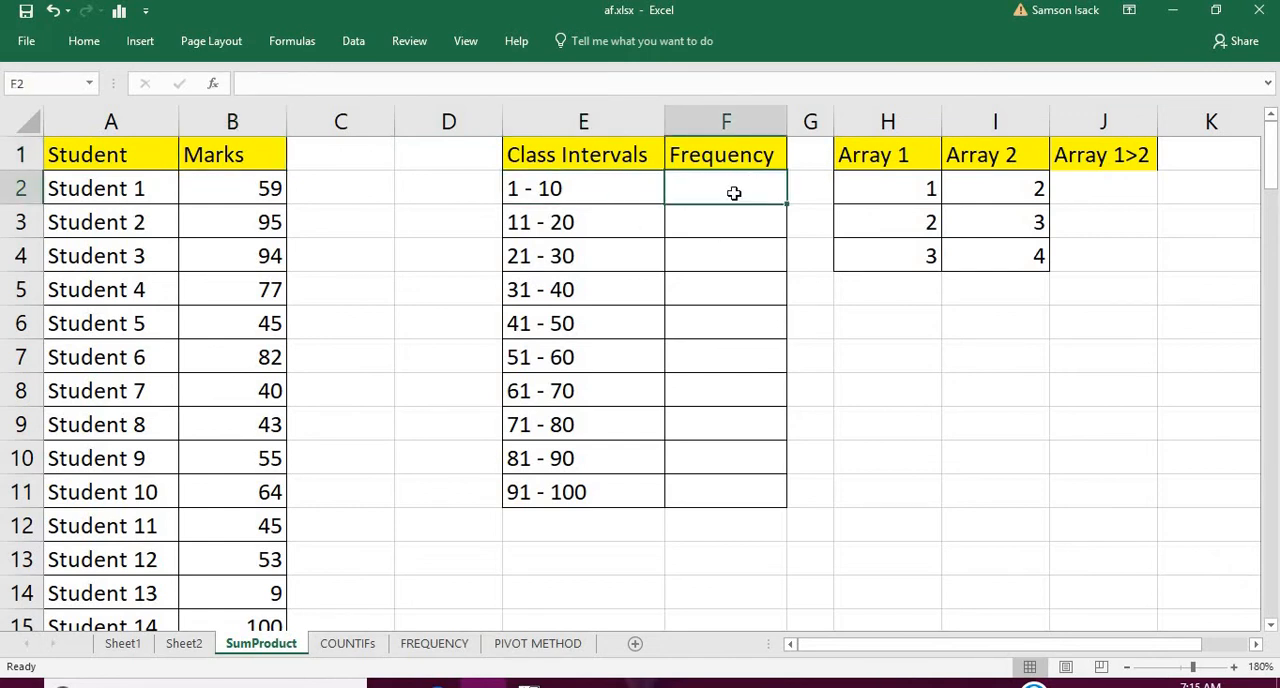
pyautogui.click(642, 190)
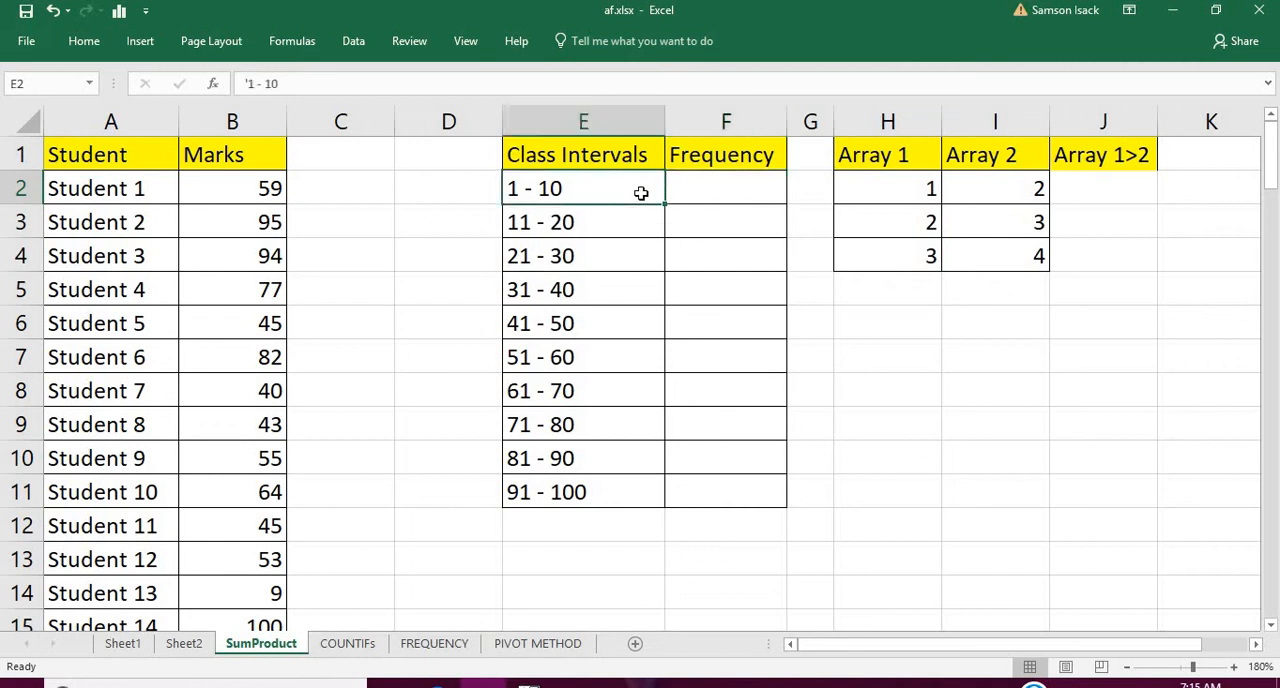
pyautogui.click(711, 226)
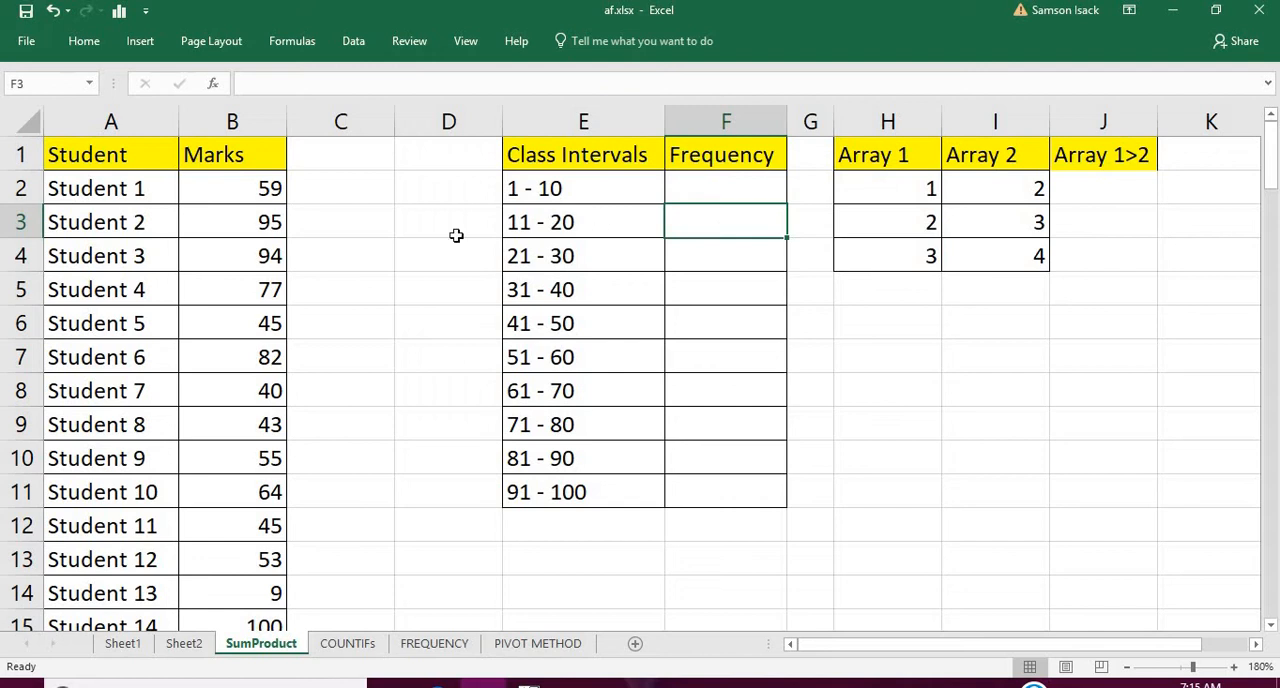
pyautogui.click(590, 255)
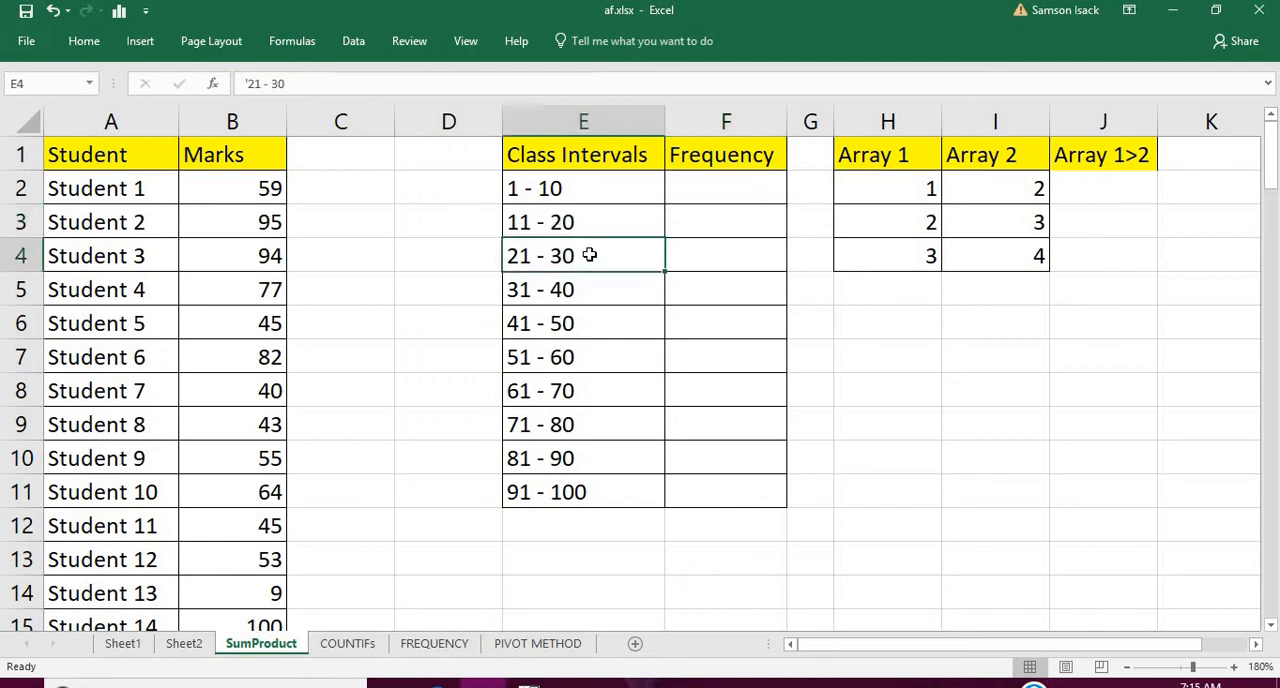
pyautogui.click(678, 260)
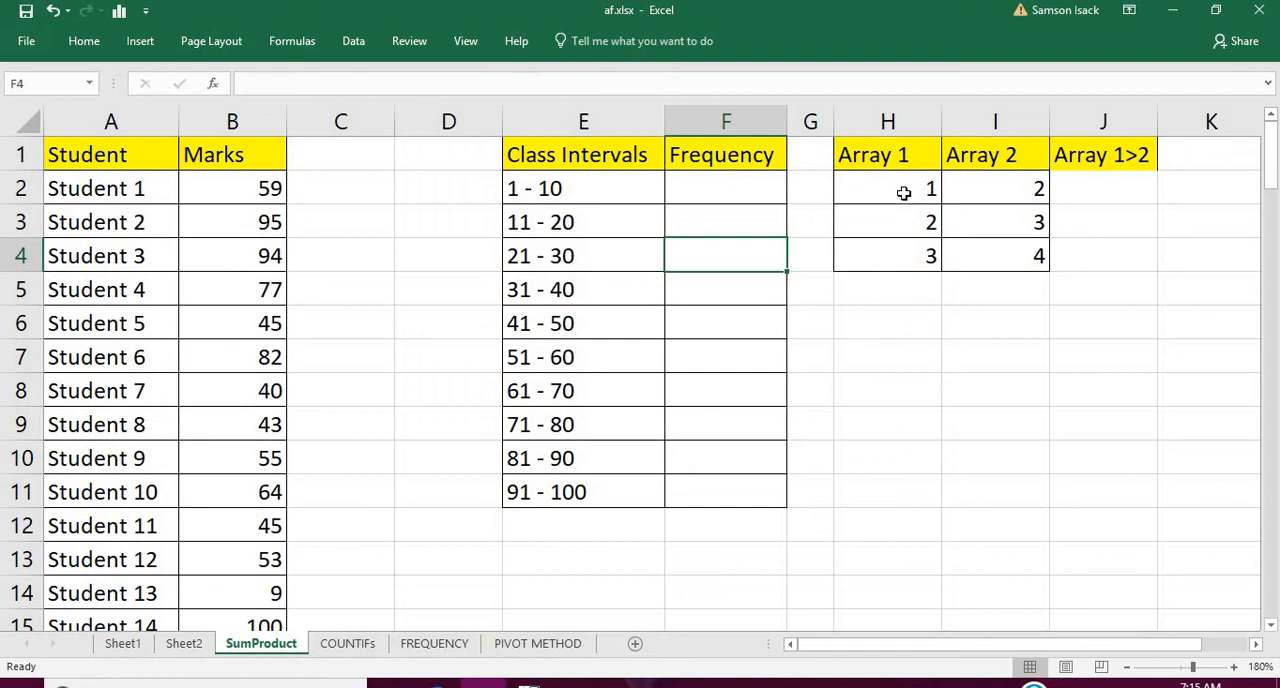
pyautogui.click(903, 194)
pyautogui.click(898, 146)
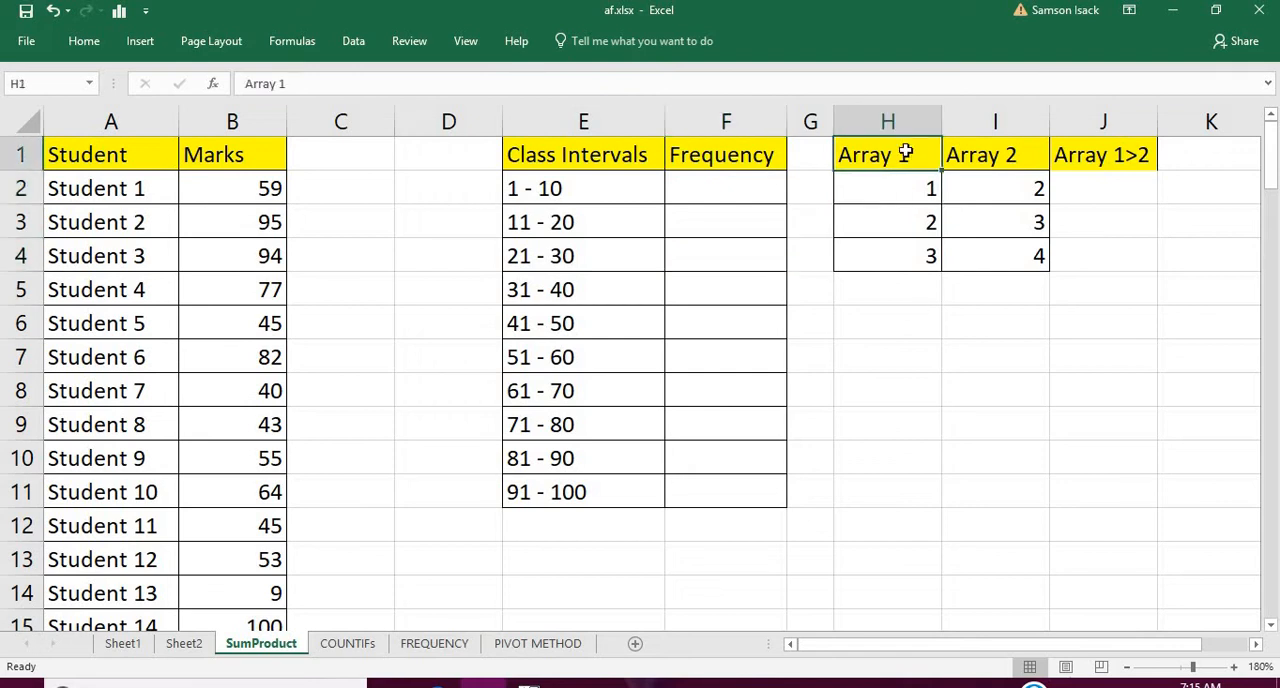
pyautogui.click(991, 155)
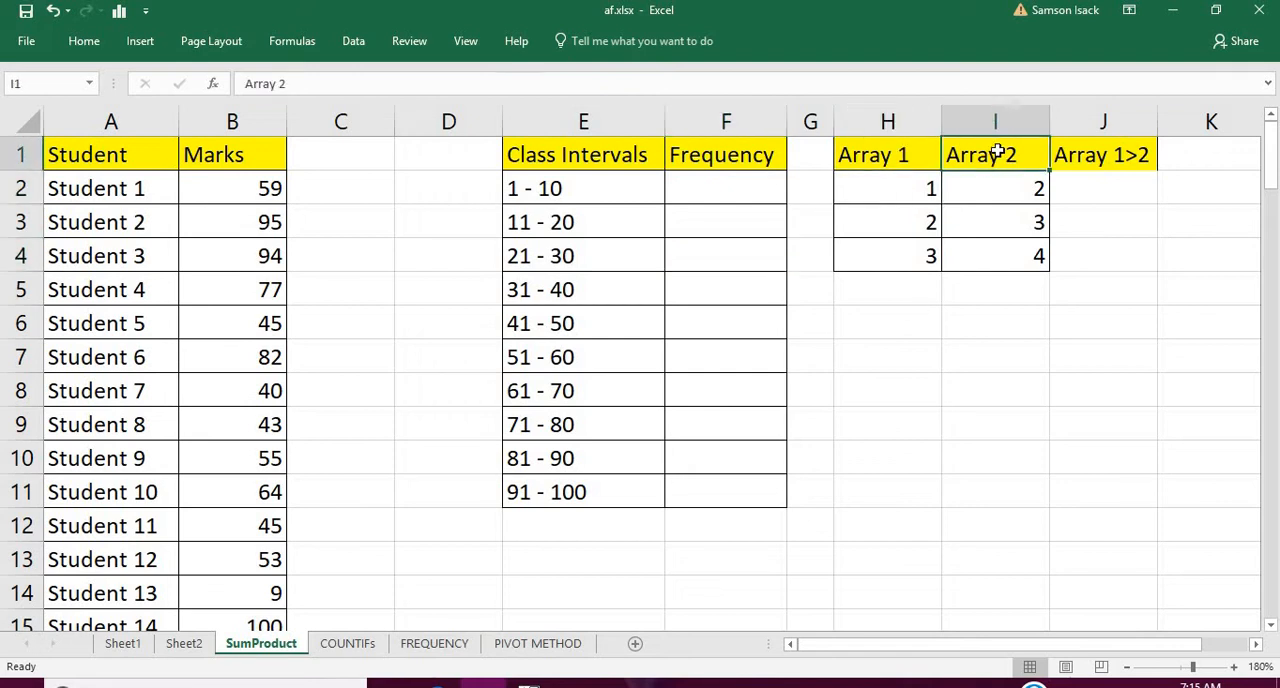
pyautogui.click(927, 193)
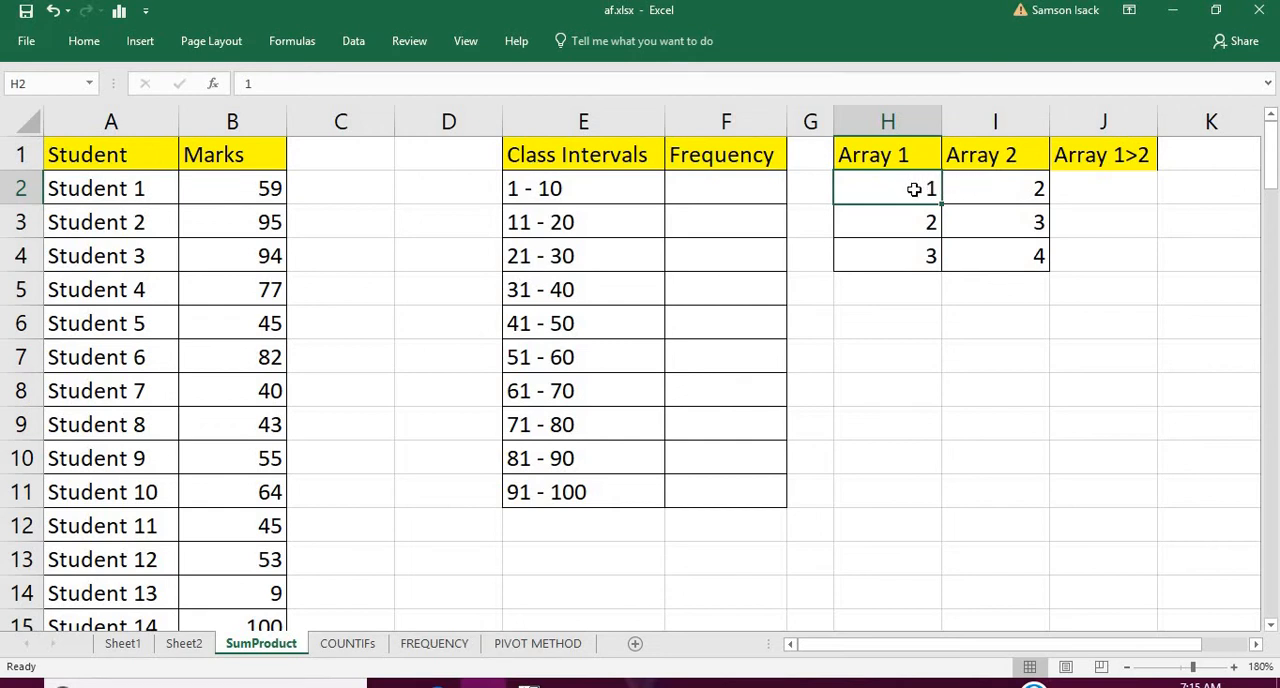
# Enter the formula =H2*I2+H3*I3+H4*I4 in cell H6 to sum the row-by-row products of Array 1 and Array 2
pyautogui.click(906, 315)
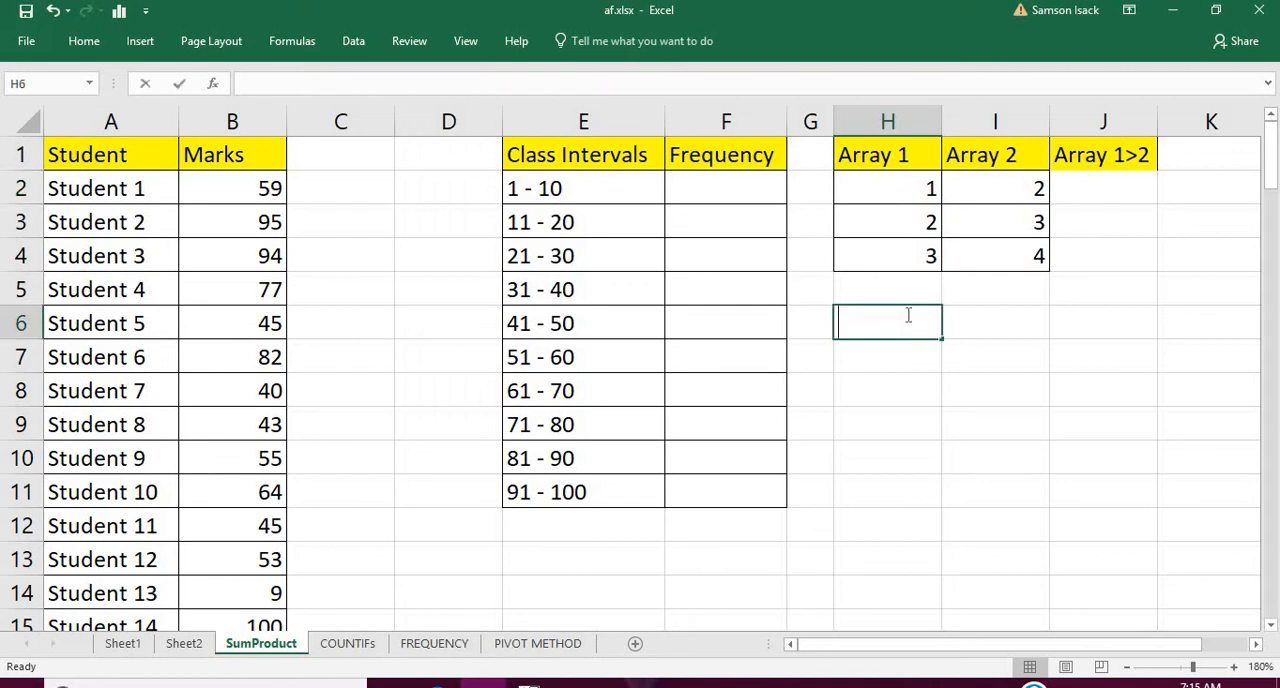
pyautogui.write('=')
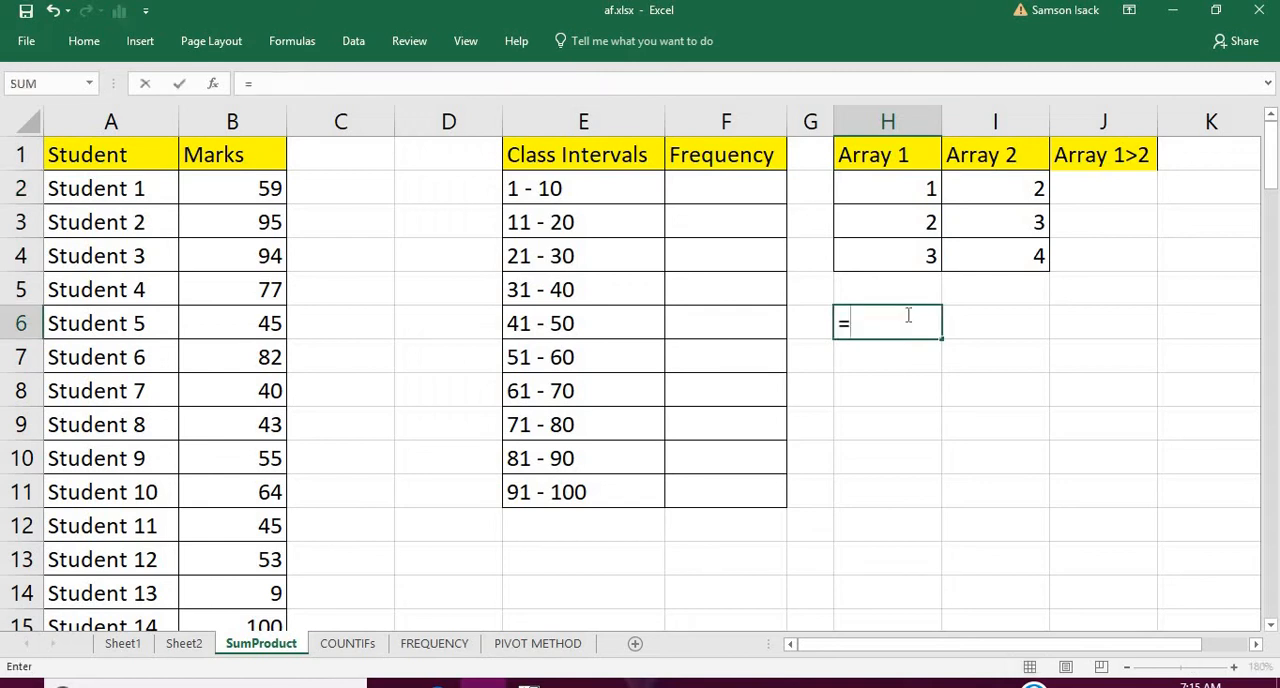
pyautogui.click(909, 192)
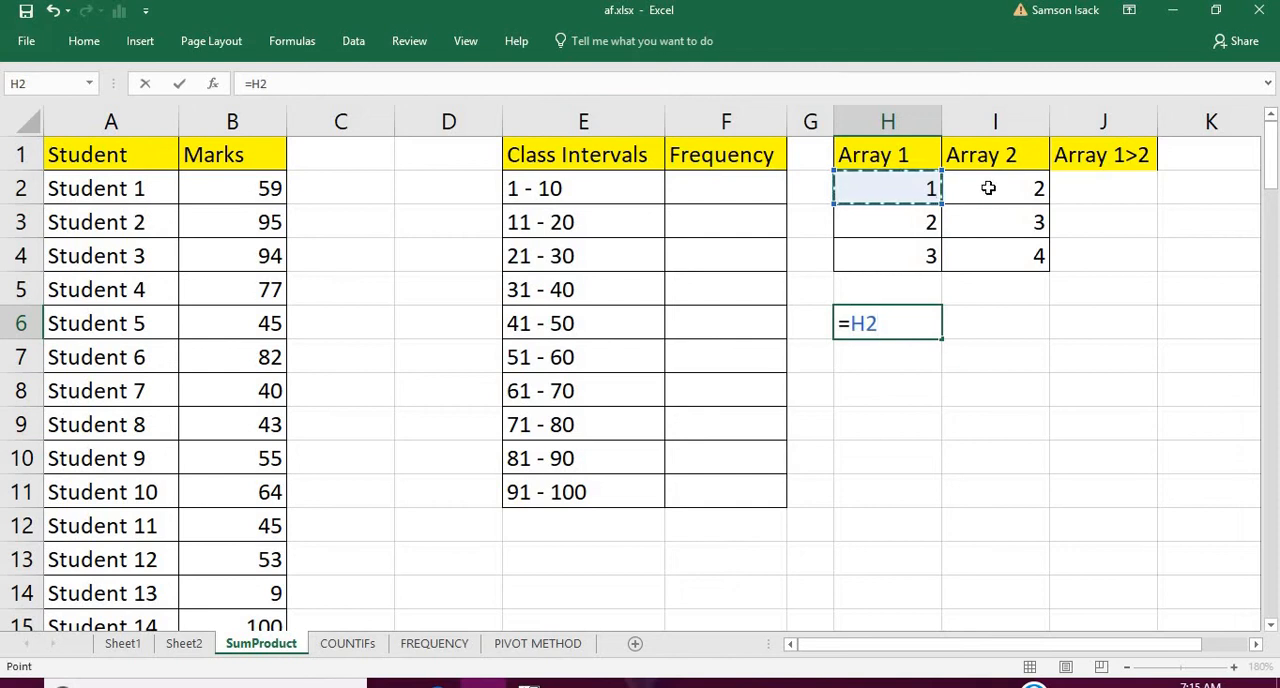
pyautogui.write('*')
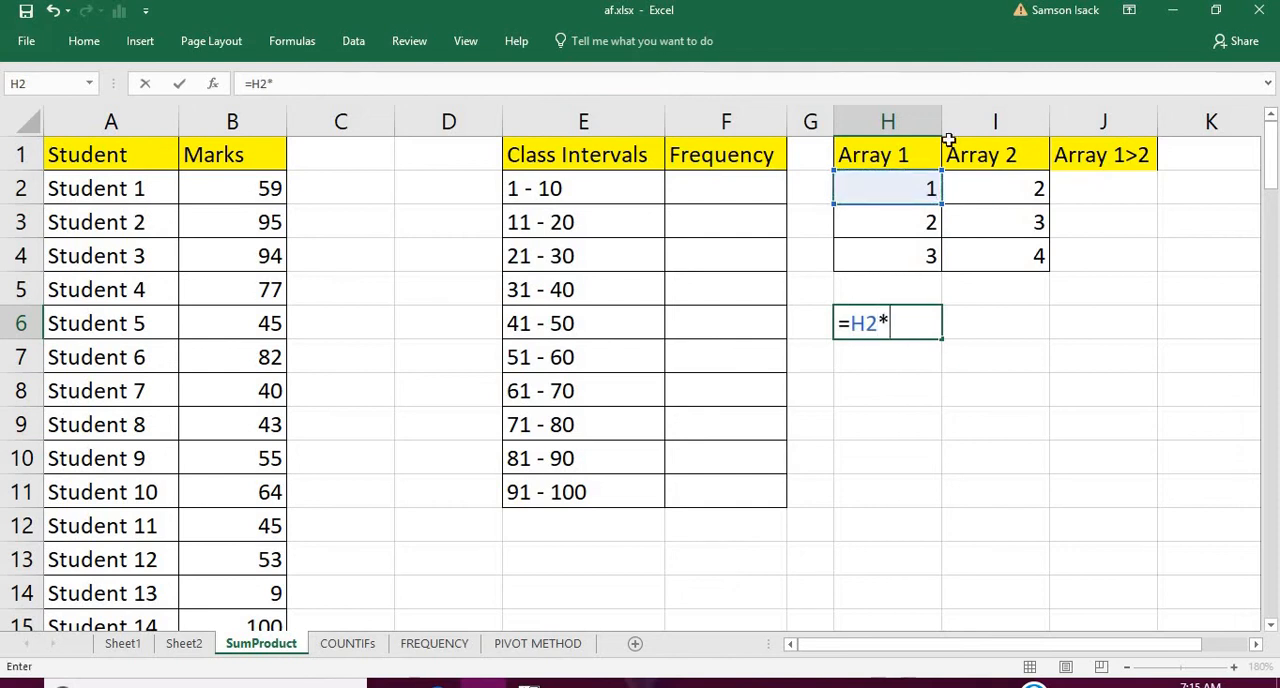
pyautogui.click(987, 183)
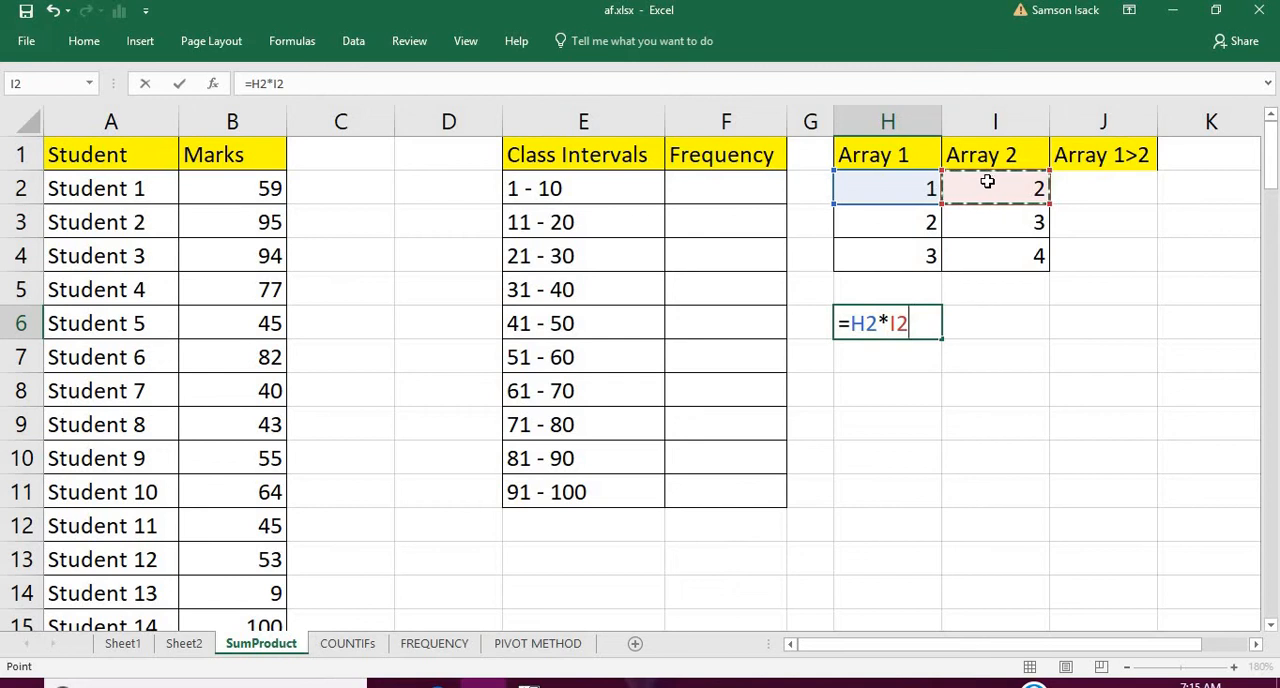
pyautogui.write('+')
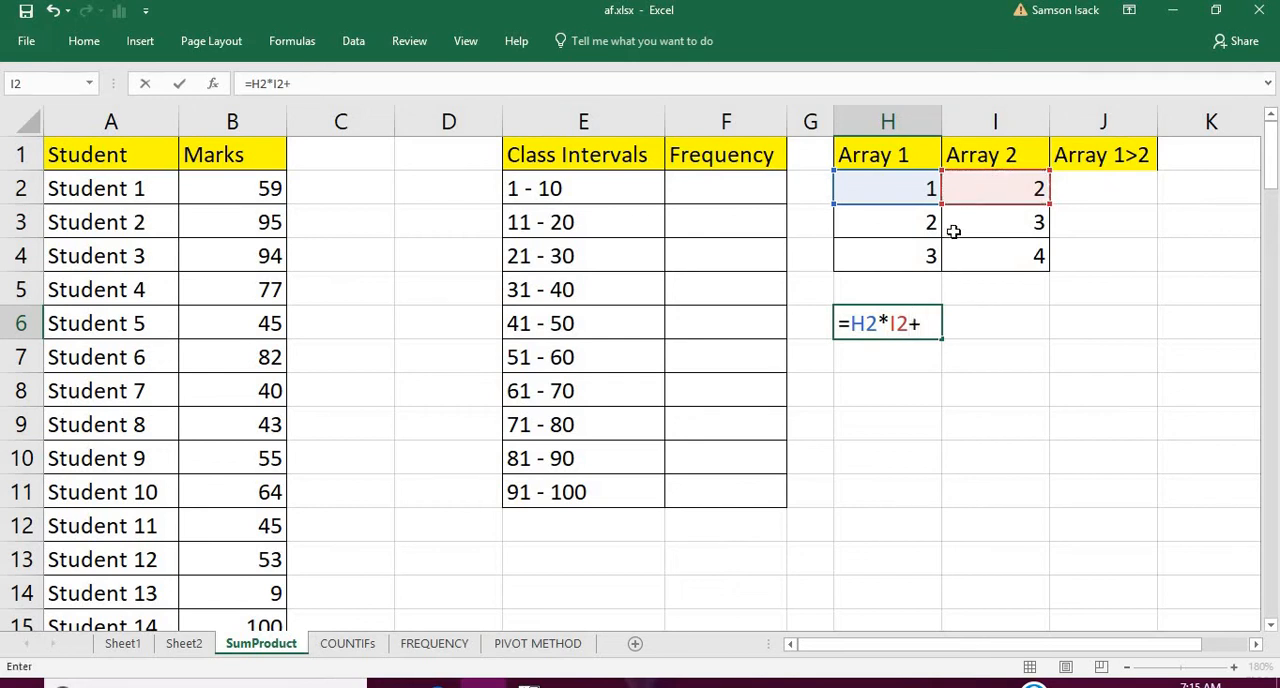
pyautogui.click(908, 225)
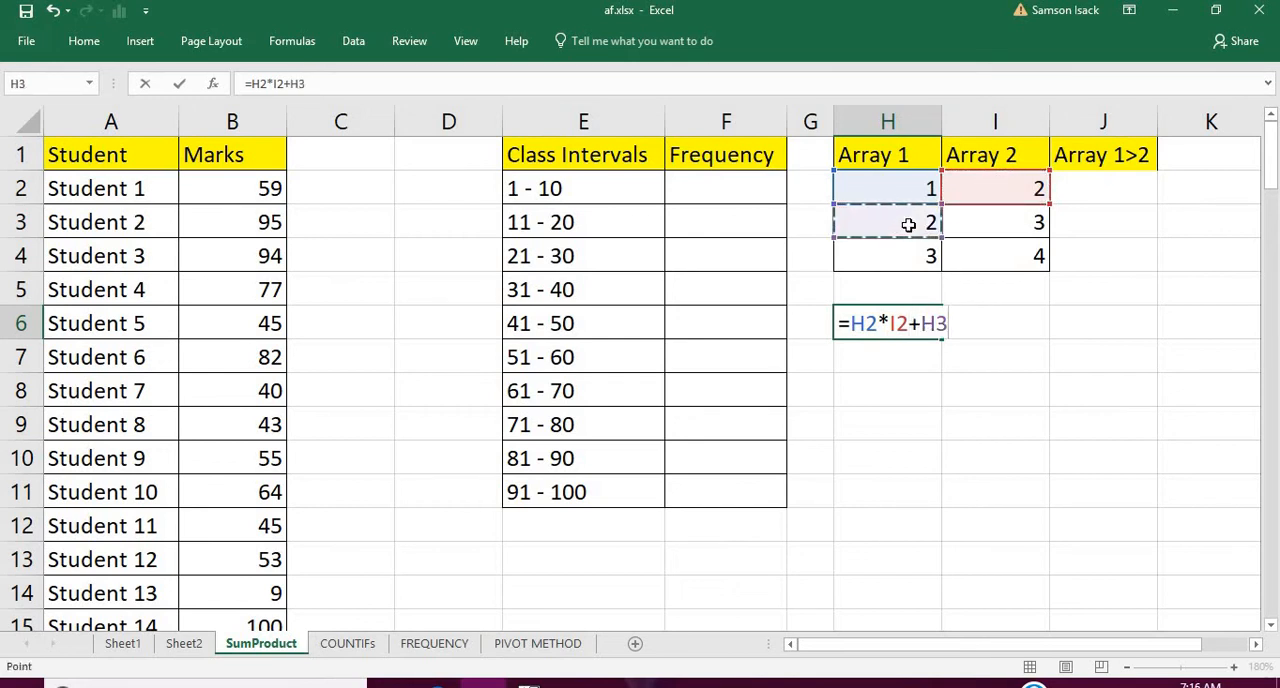
pyautogui.write('*')
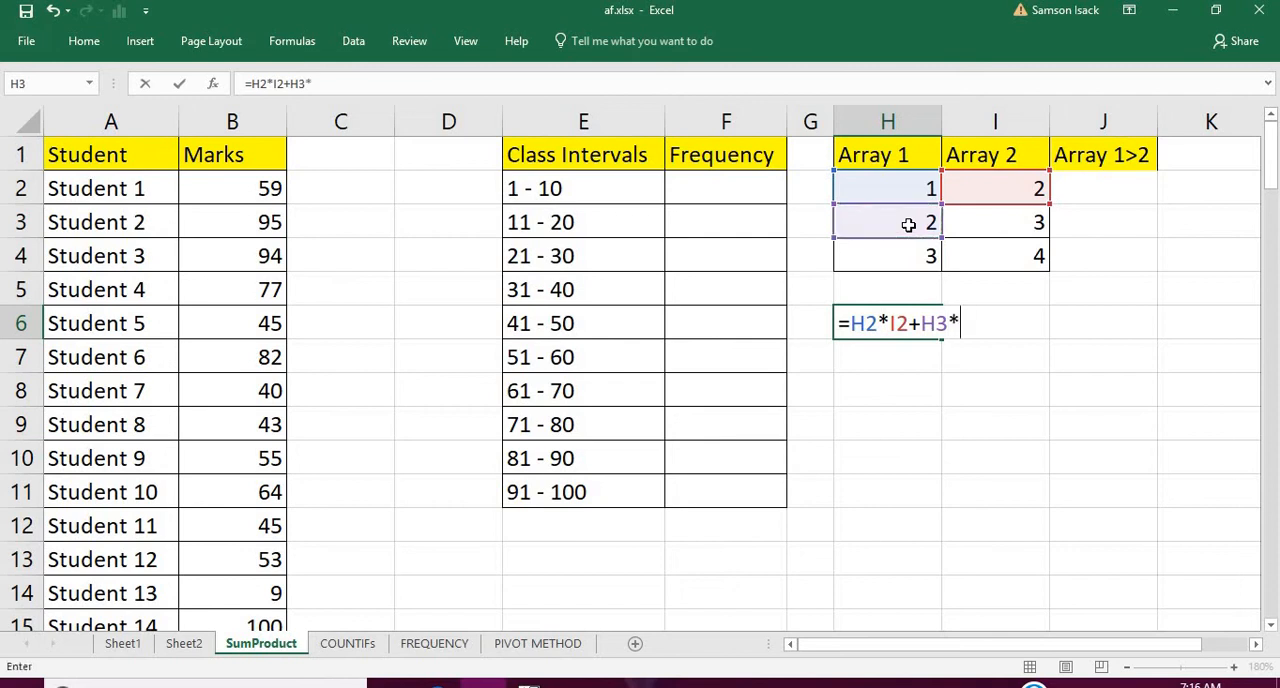
pyautogui.click(977, 220)
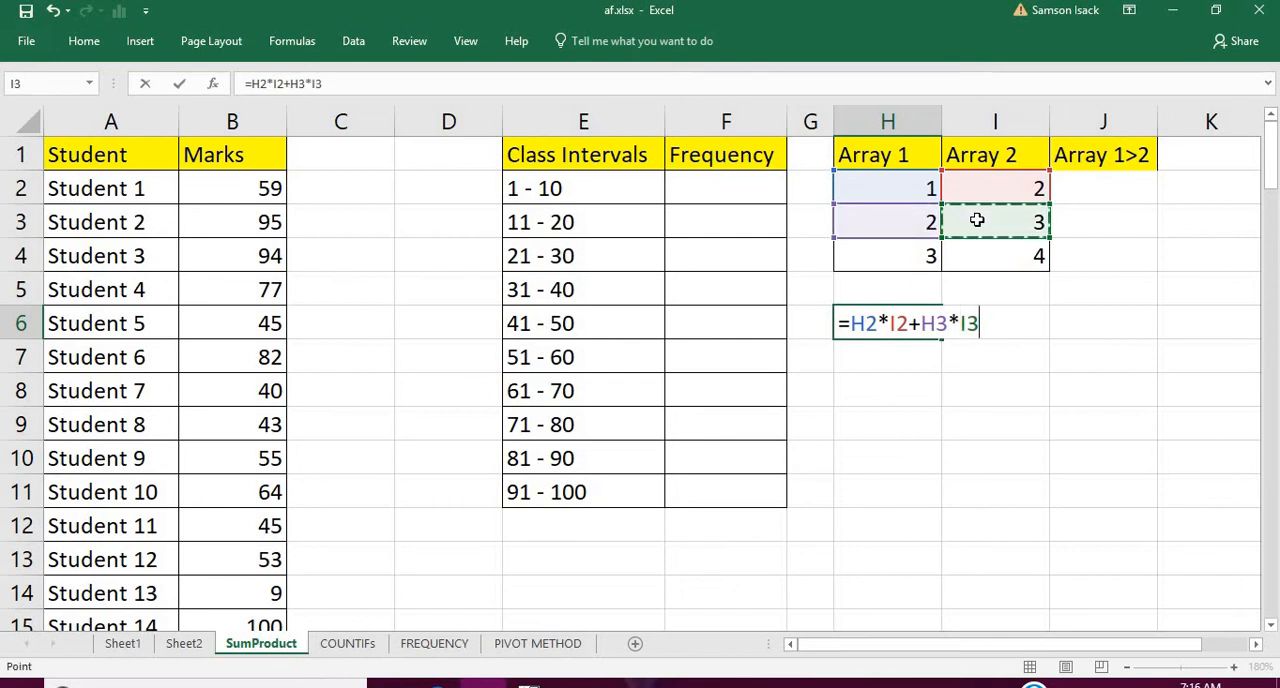
pyautogui.write('+')
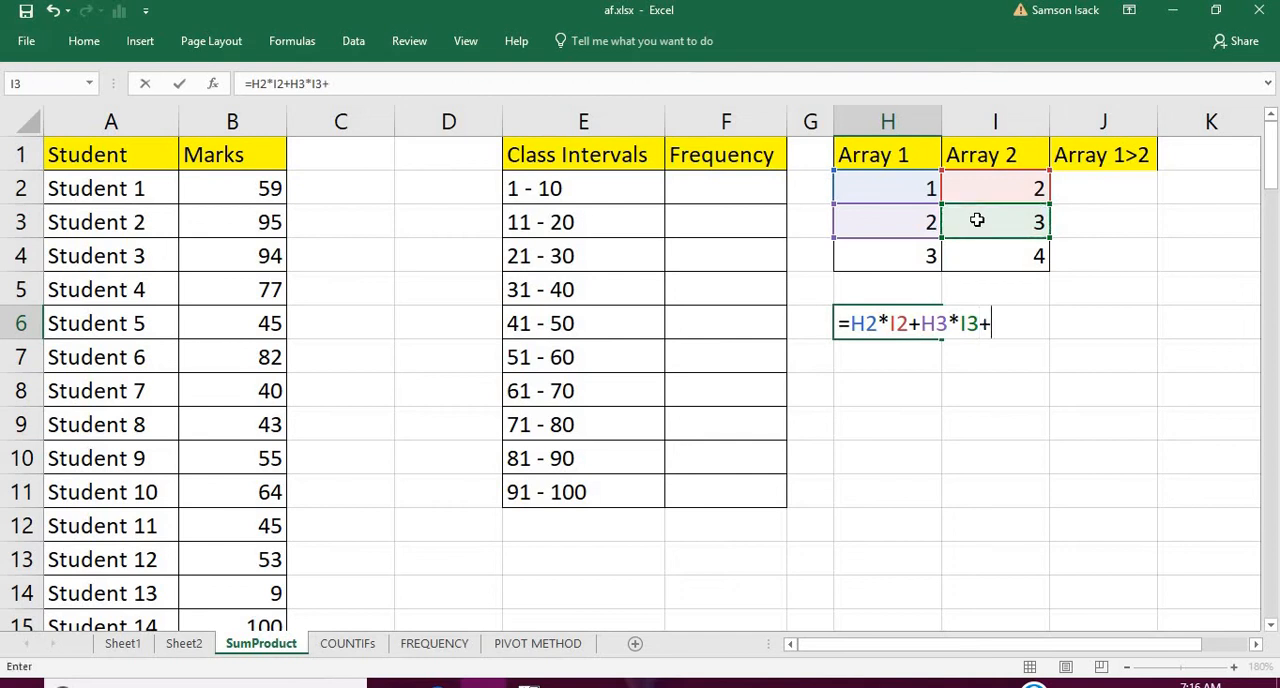
pyautogui.click(924, 257)
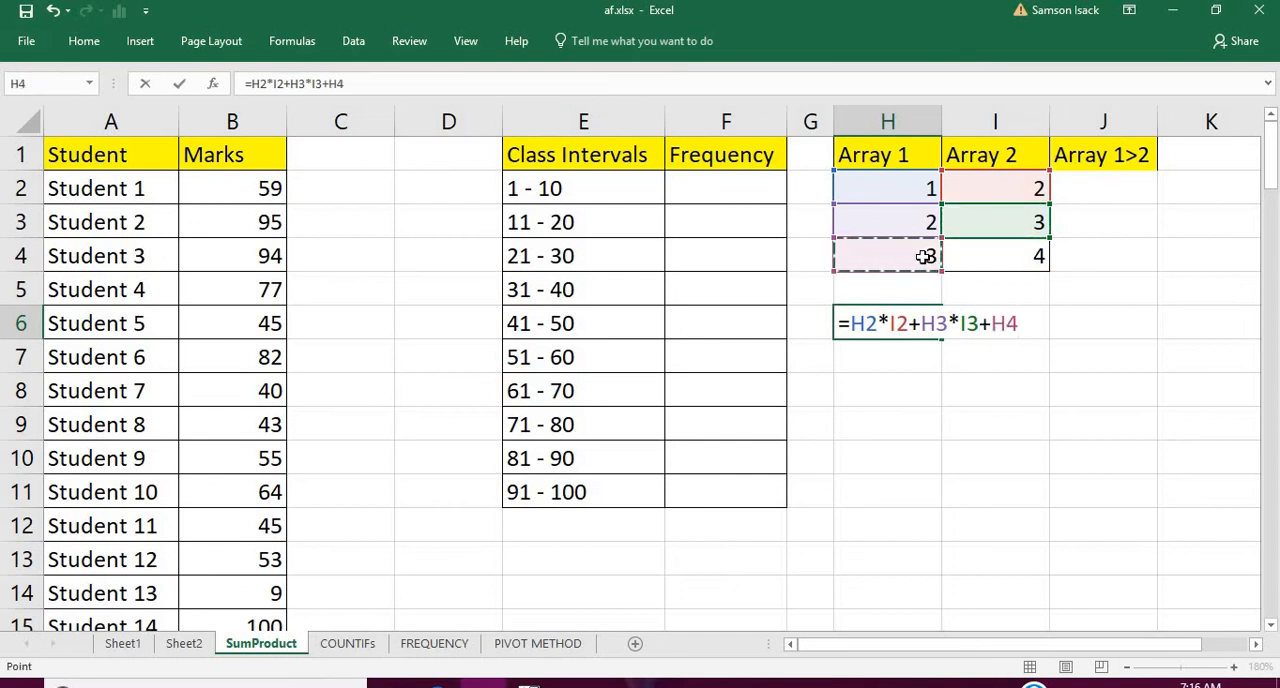
pyautogui.write('*')
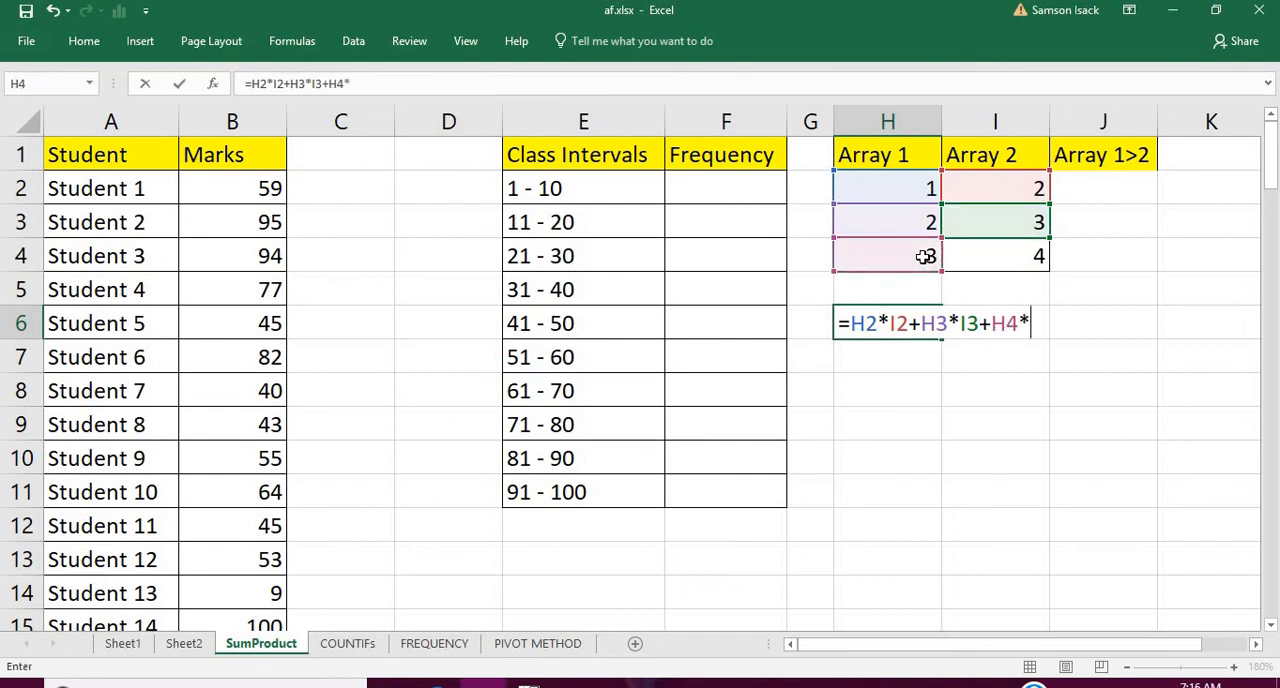
pyautogui.click(1017, 245)
pyautogui.press('Return')
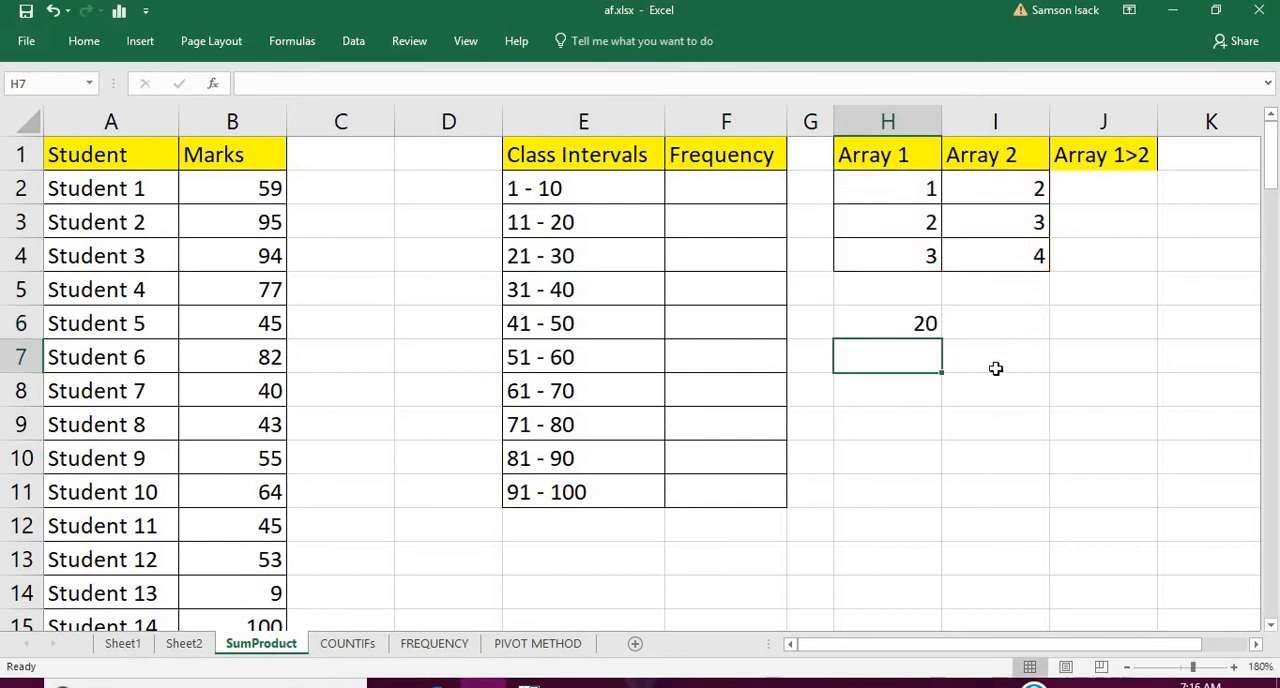
# Enter the formula =SUMPRODUCT(H2:H4,I2:I4) in cell H7 to sum the products of Array 1 and Array 2
pyautogui.click(873, 318)
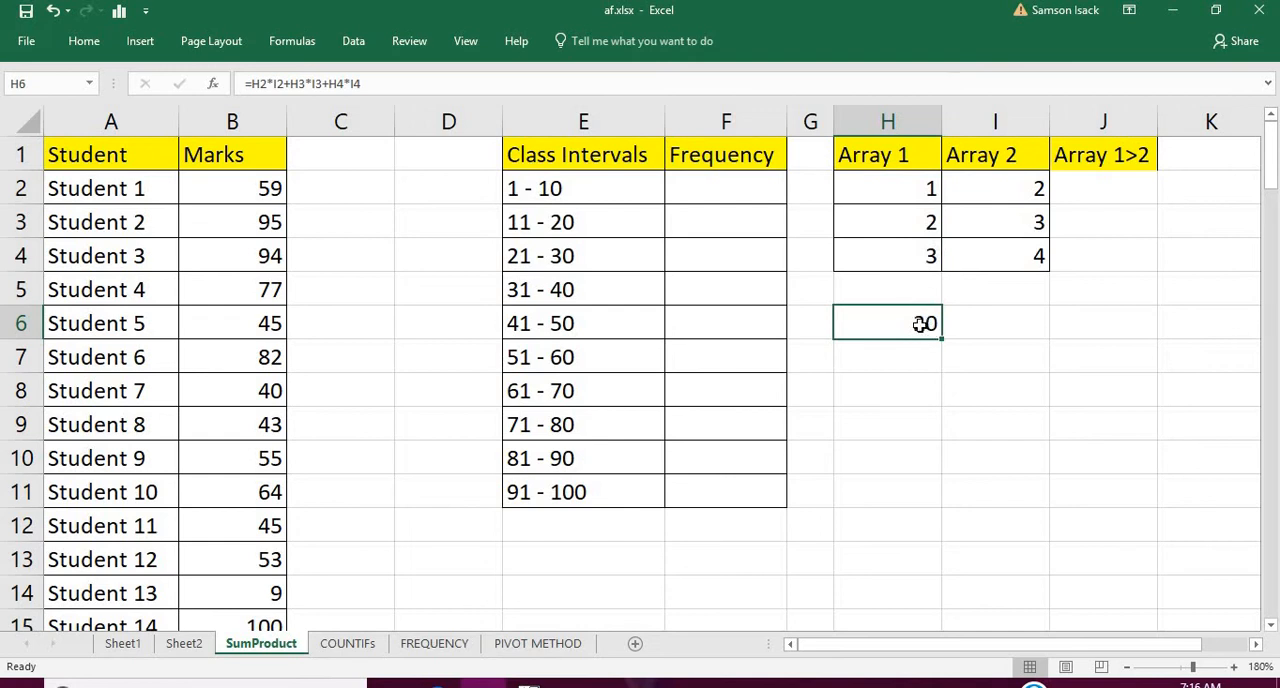
pyautogui.click(920, 360)
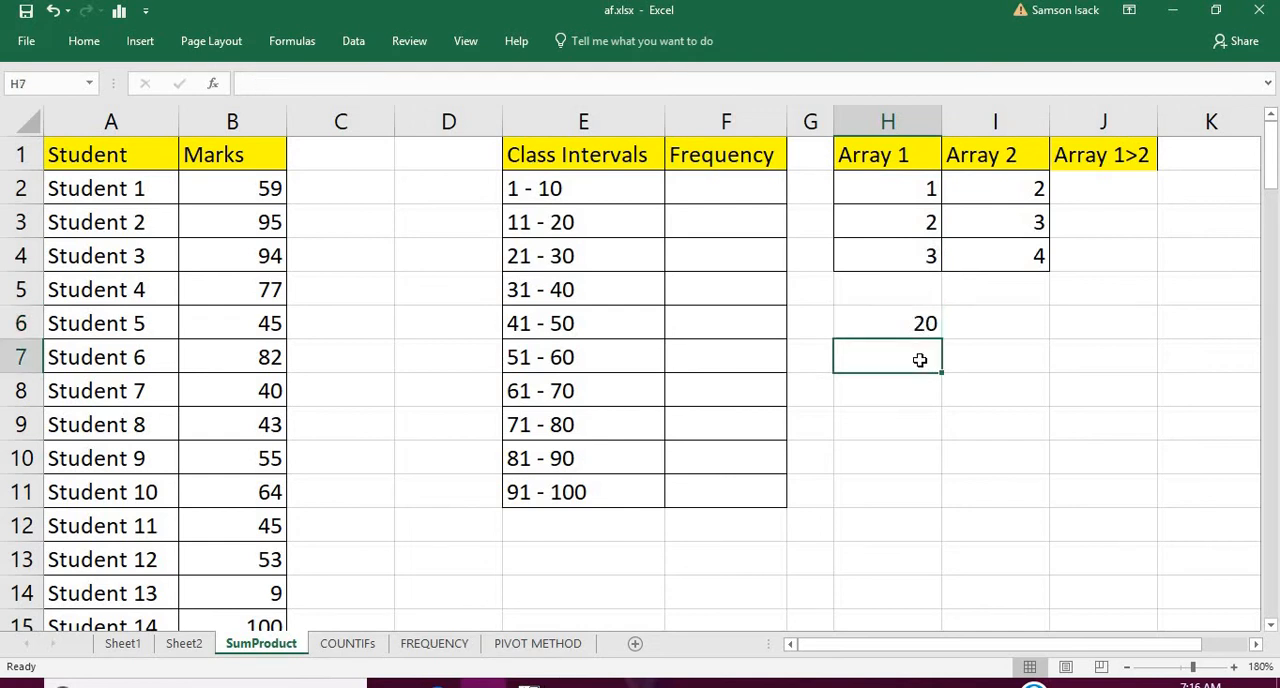
pyautogui.click(918, 322)
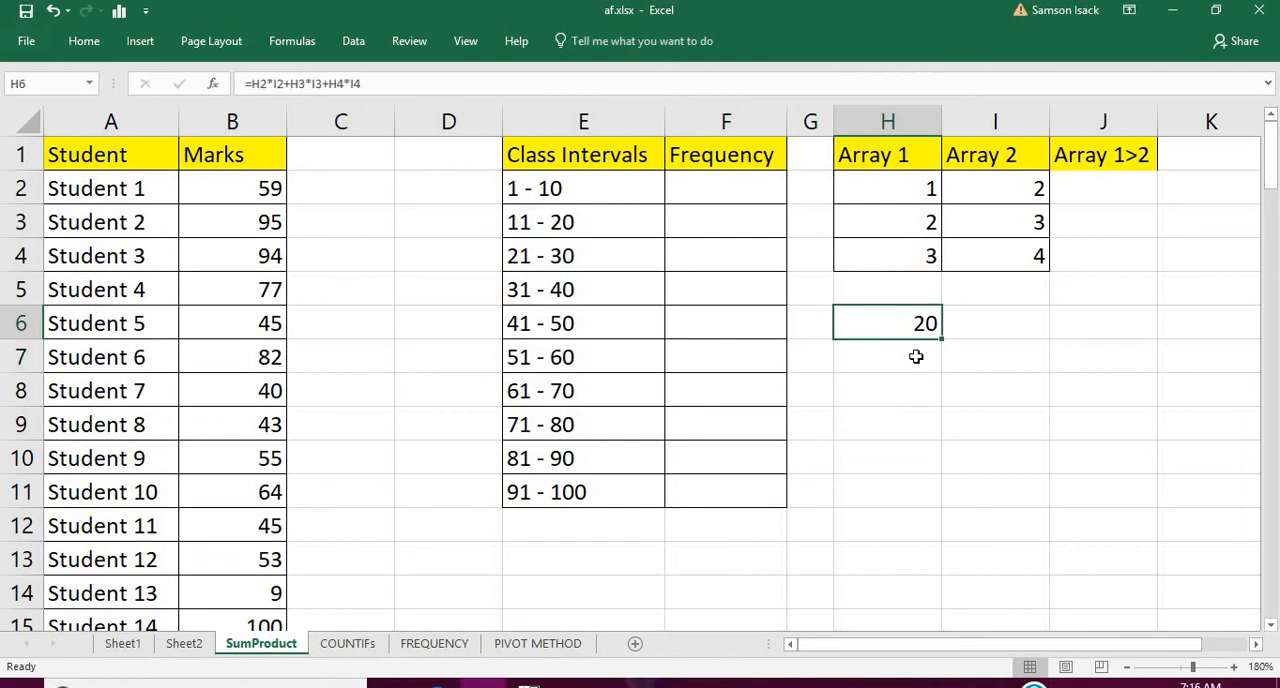
pyautogui.click(916, 356)
pyautogui.write('=')
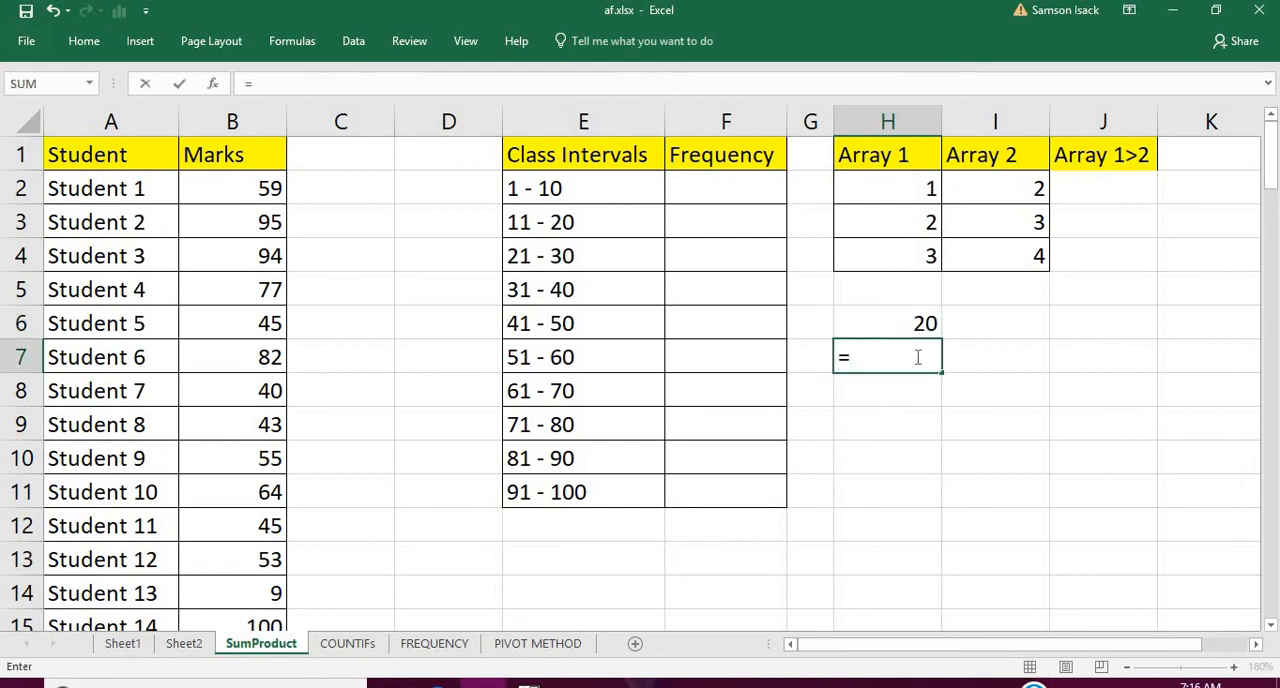
pyautogui.write('SUMPR')
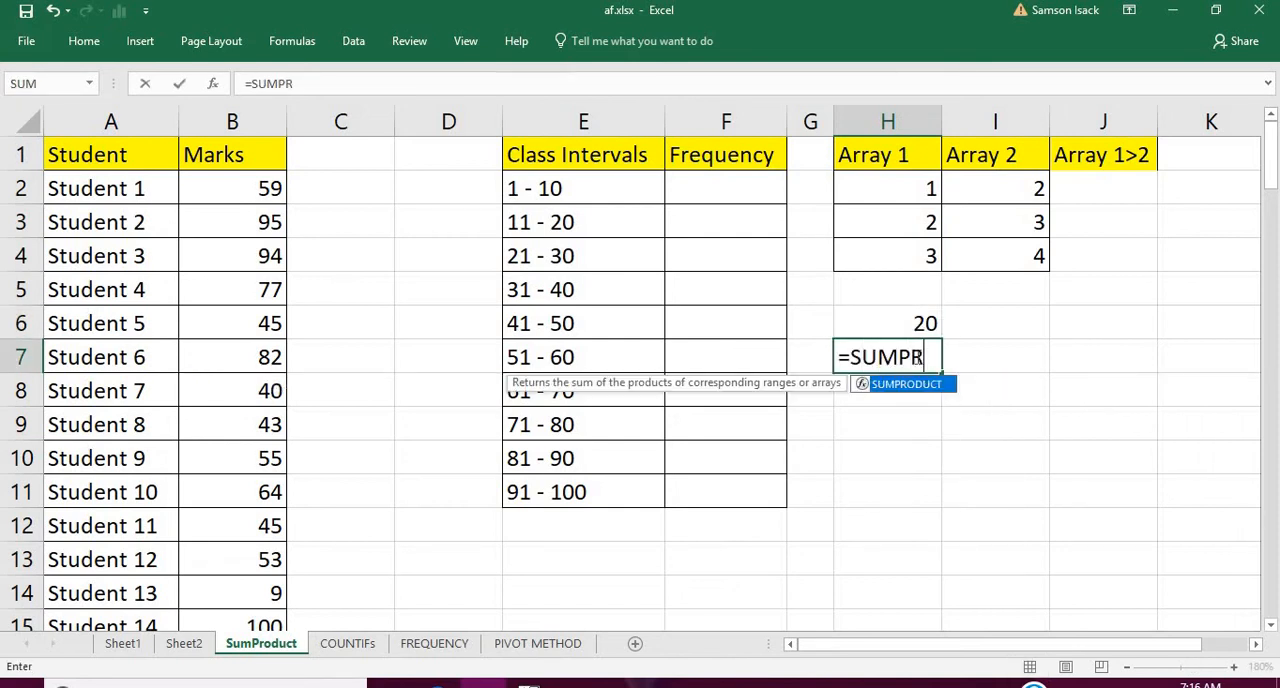
pyautogui.write('ODUCT')
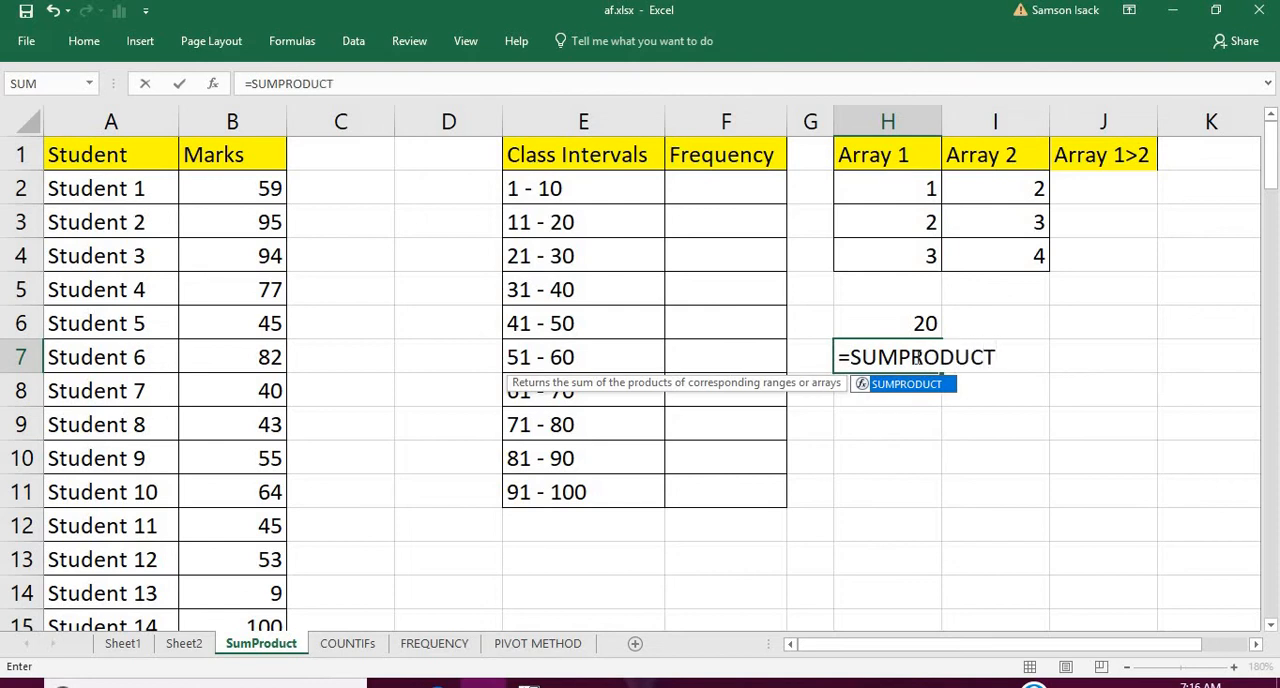
pyautogui.write('(')
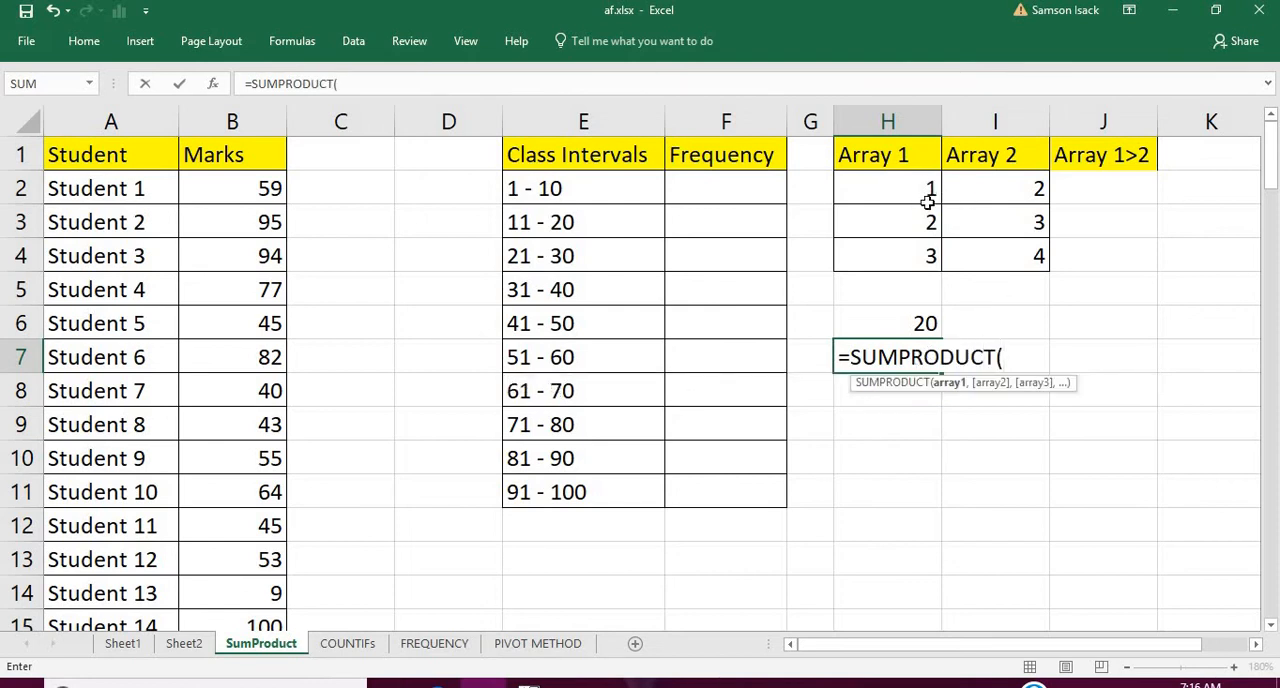
pyautogui.moveTo(926, 194); pyautogui.dragTo(923, 252)
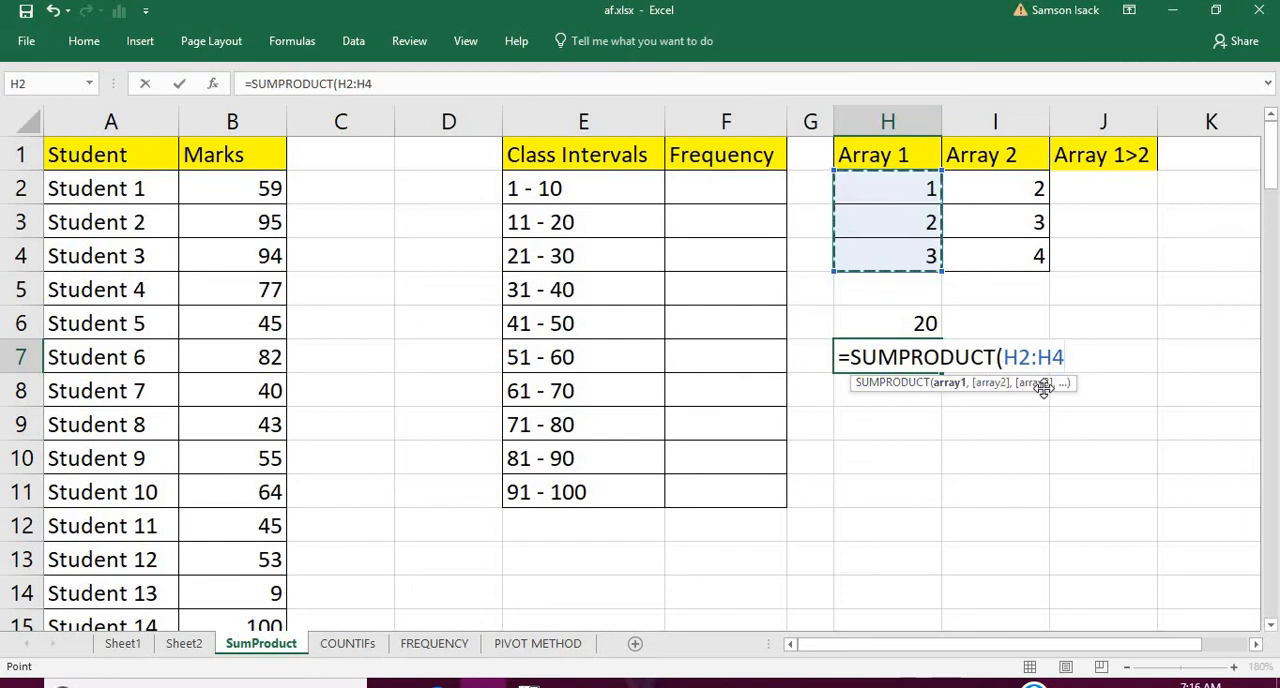
pyautogui.write(',')
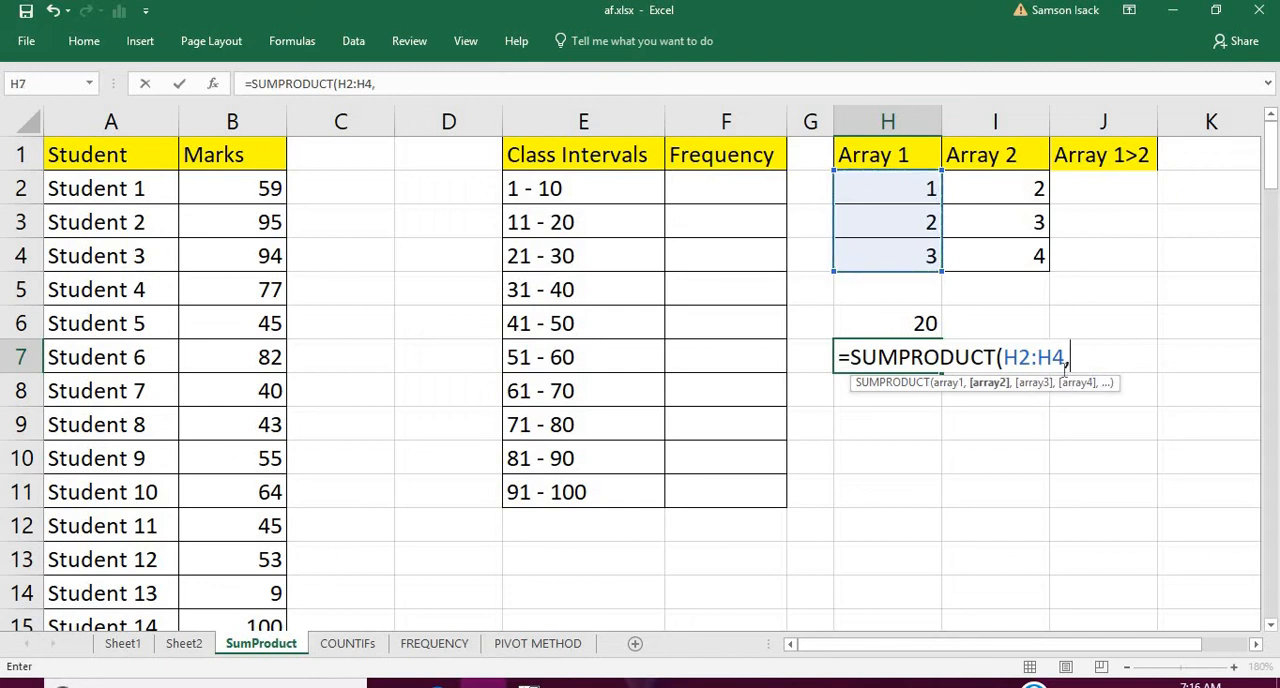
pyautogui.moveTo(1014, 180); pyautogui.dragTo(1019, 257)
pyautogui.write(')')
pyautogui.press('Return')
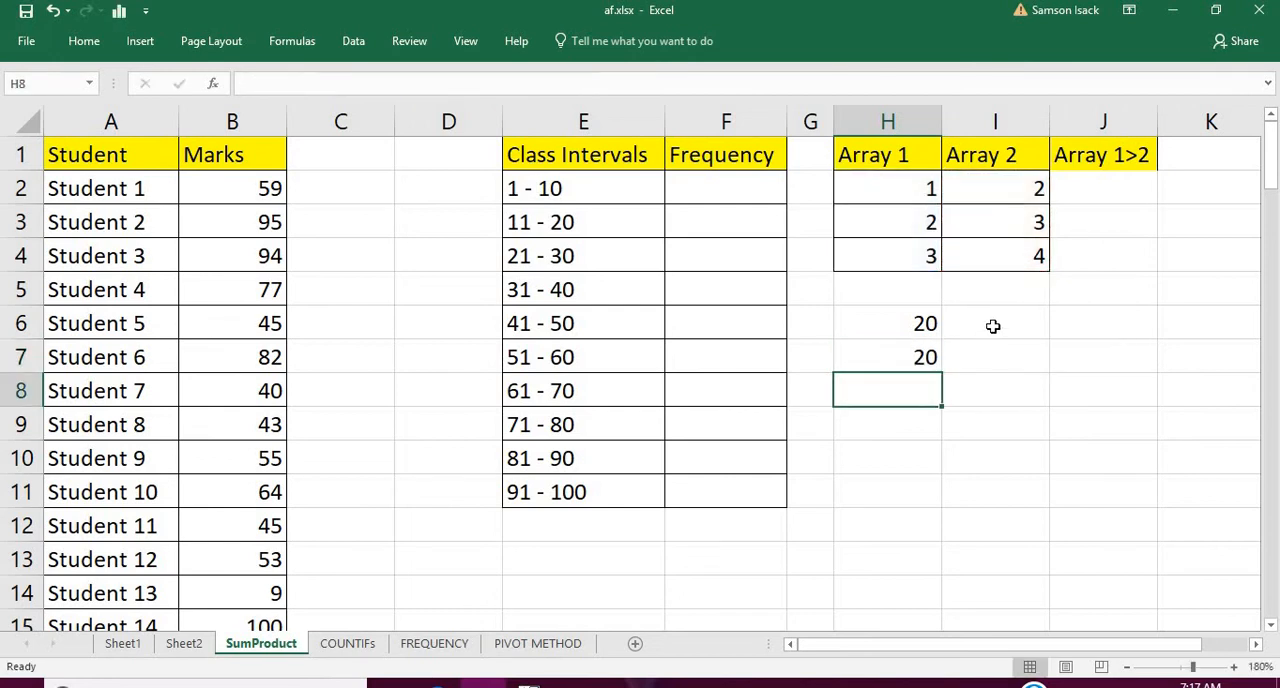
# Enter the formula =SUMPRODUCT(H2:H4>2) in cell H8 to test the Array 1 values against 2
pyautogui.click(905, 364)
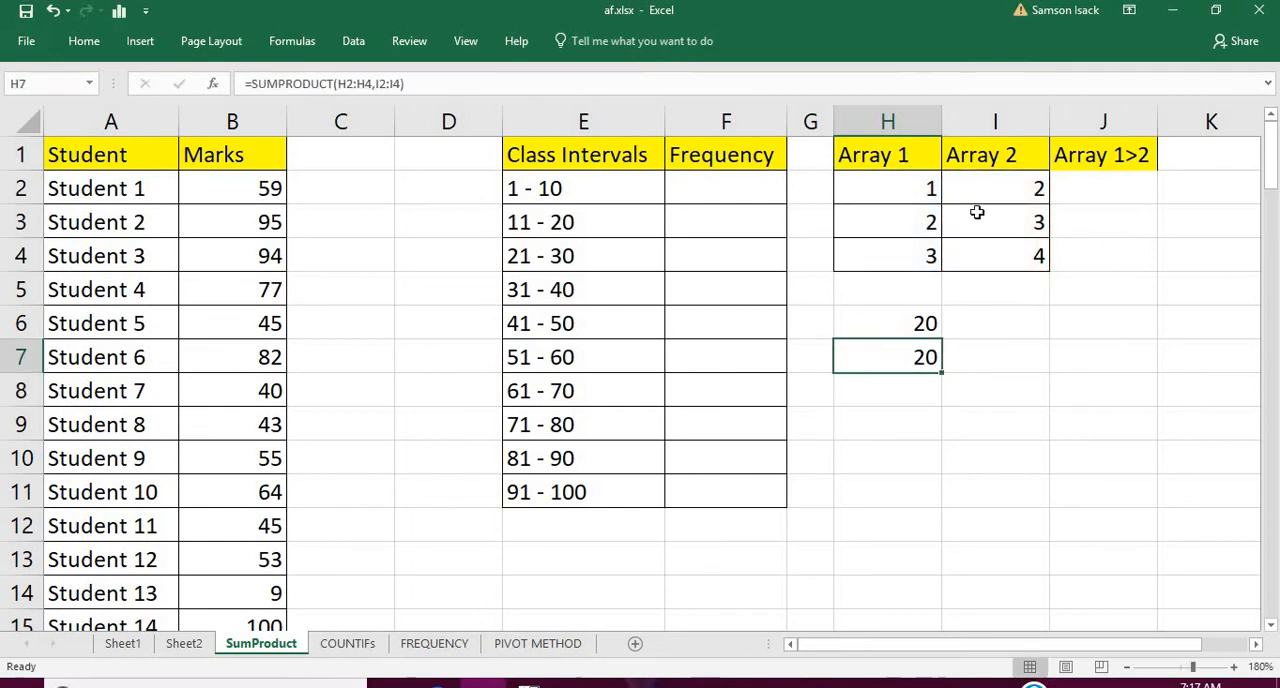
pyautogui.click(900, 387)
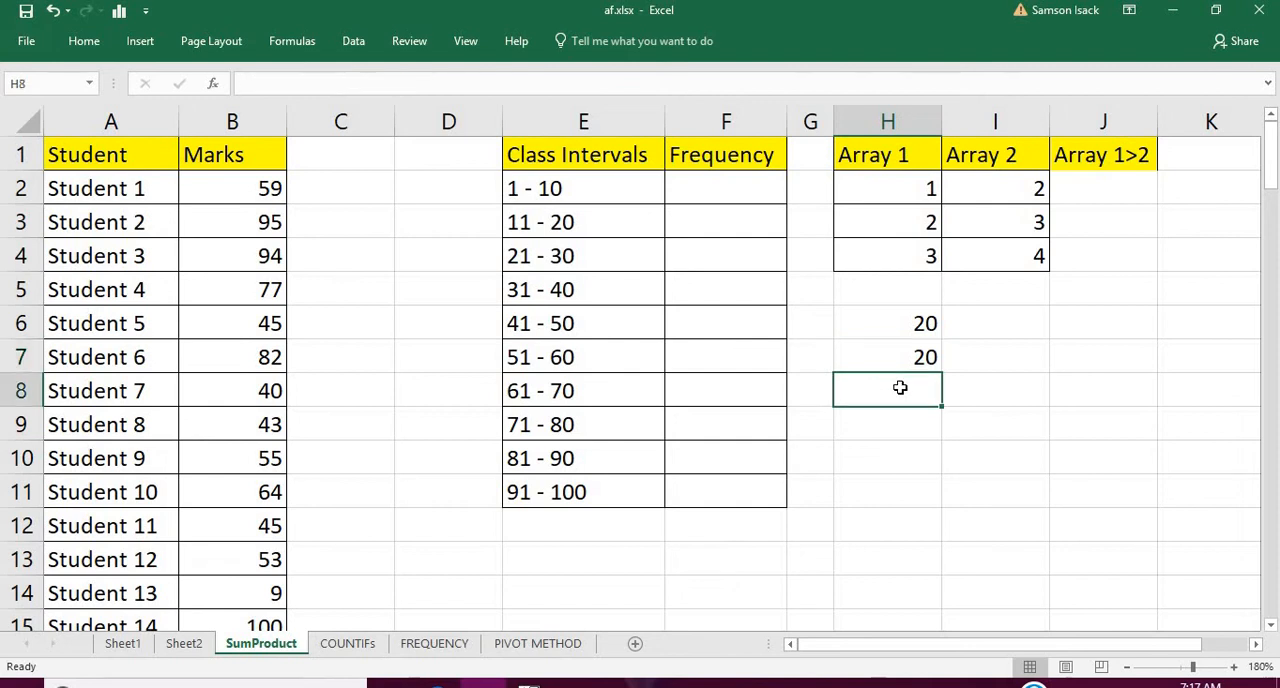
pyautogui.write('=')
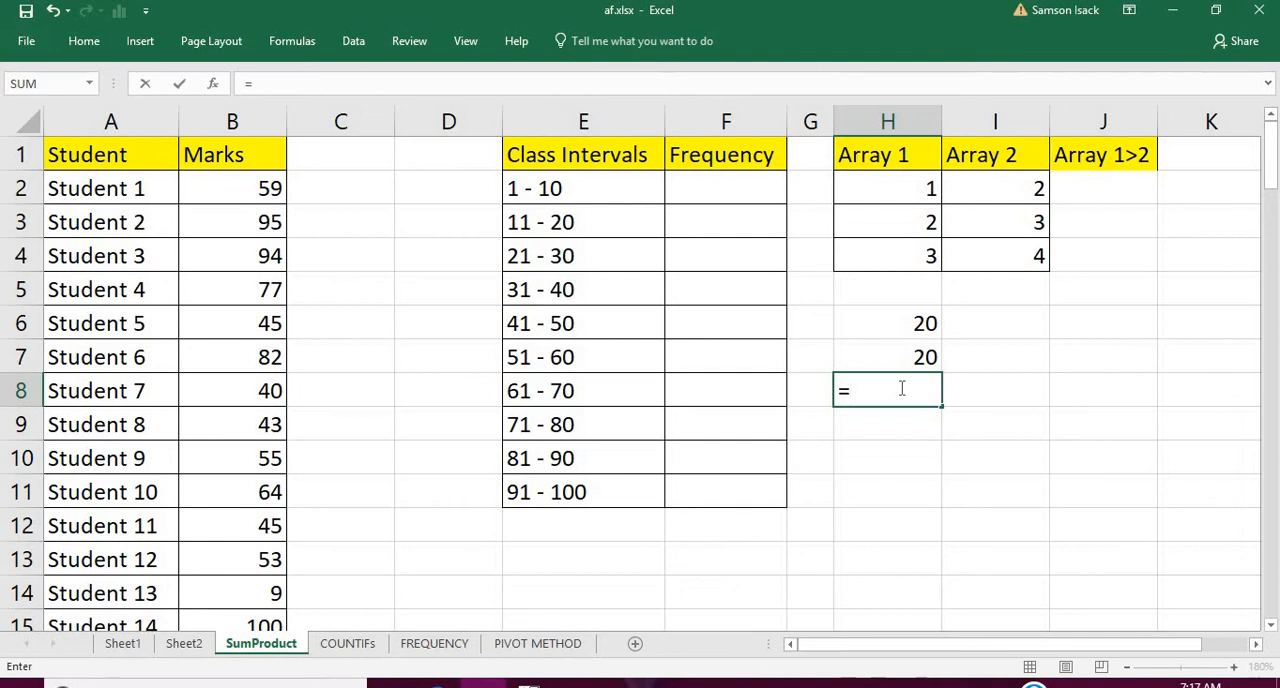
pyautogui.write('SUMPRODUCT')
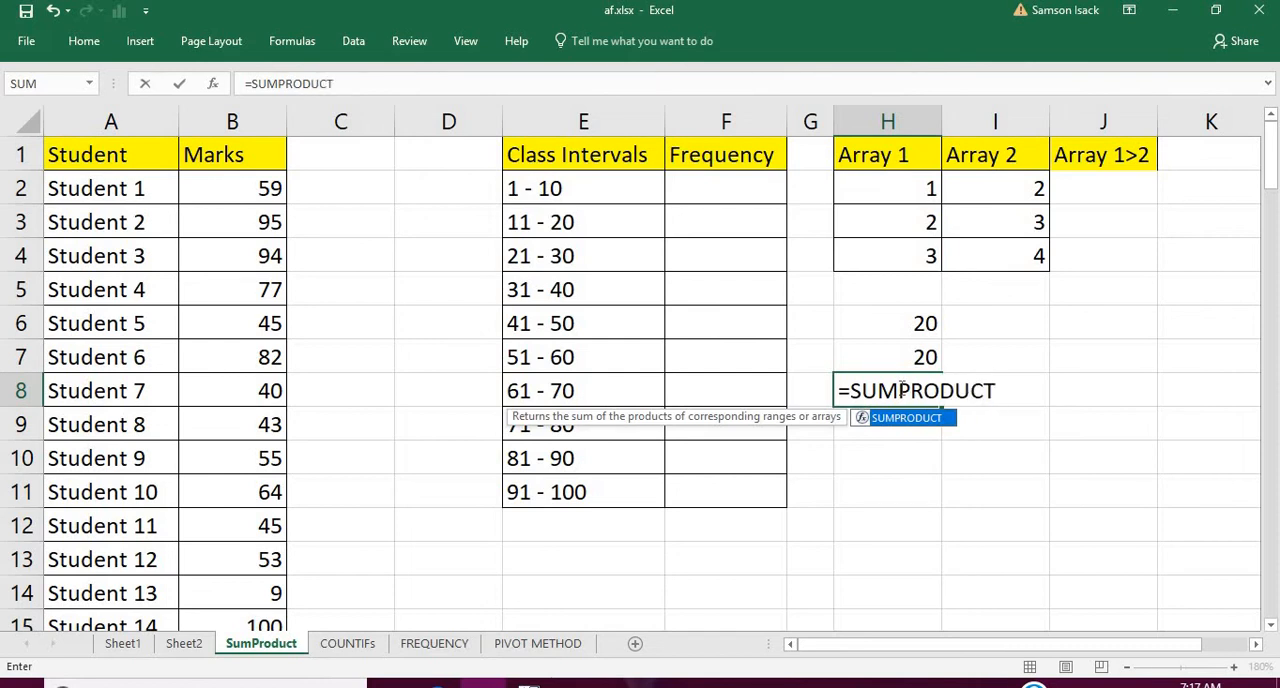
pyautogui.write('(')
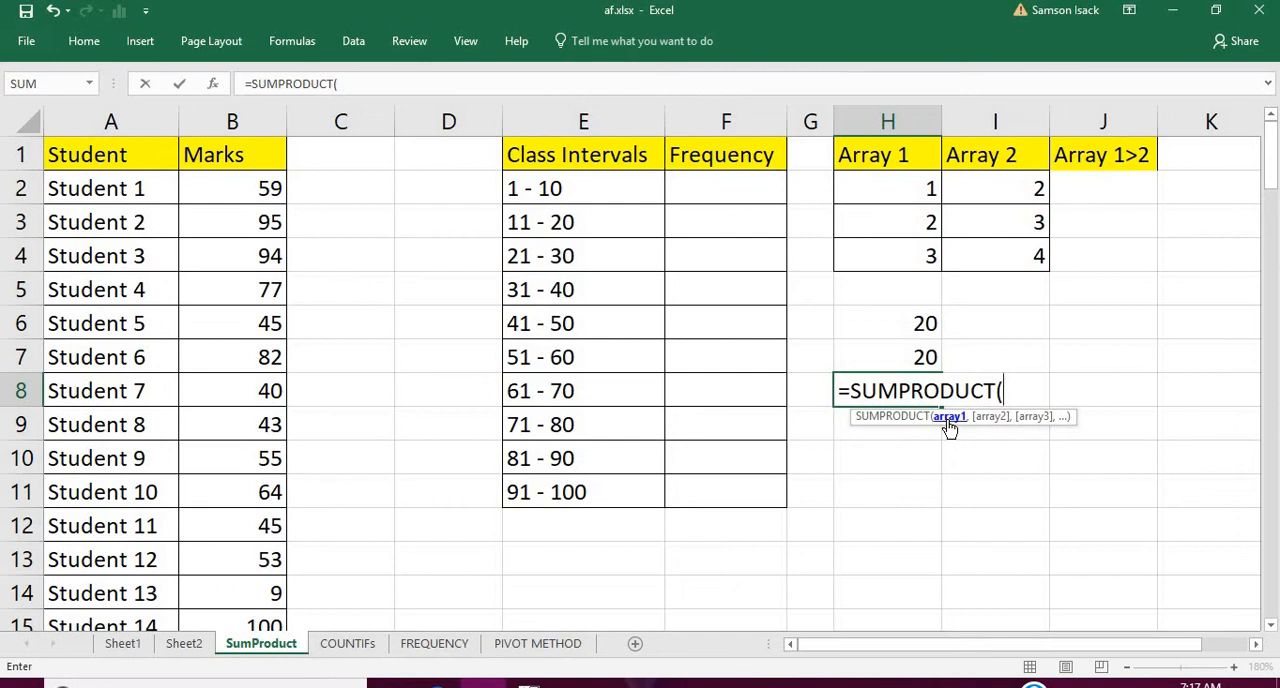
pyautogui.click(912, 204)
pyautogui.moveTo(916, 234); pyautogui.dragTo(919, 246)
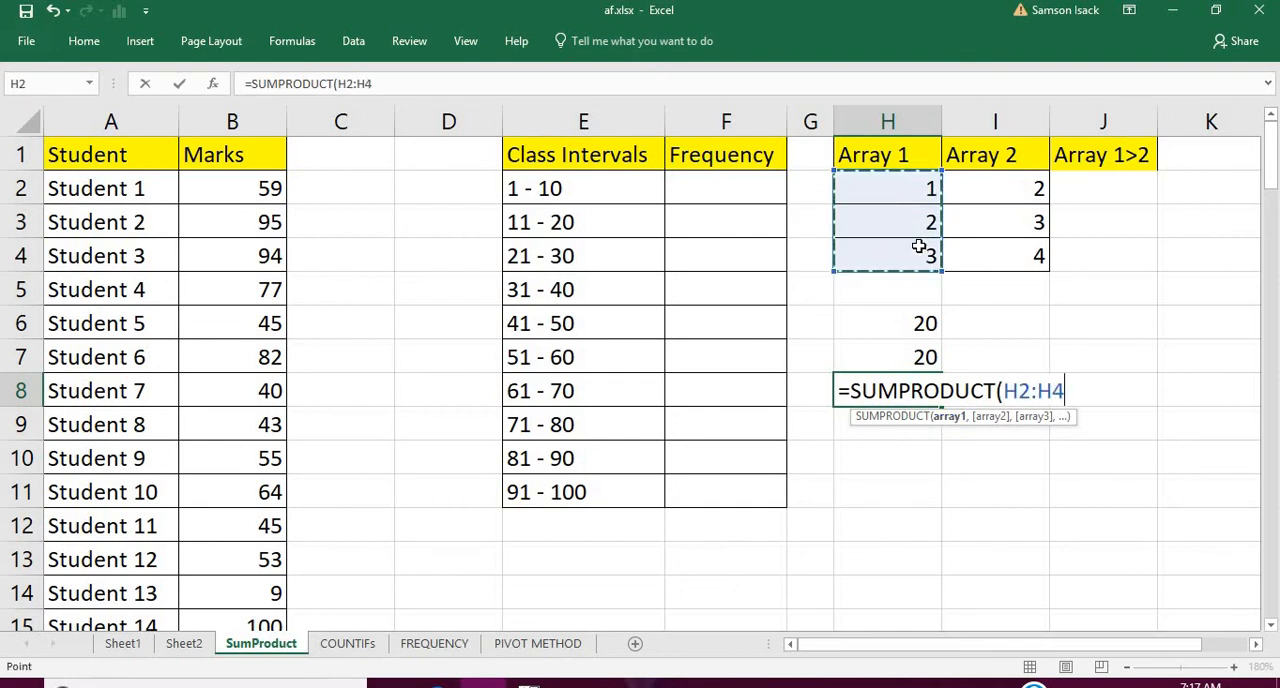
pyautogui.write('>')
pyautogui.press('BackSpace')
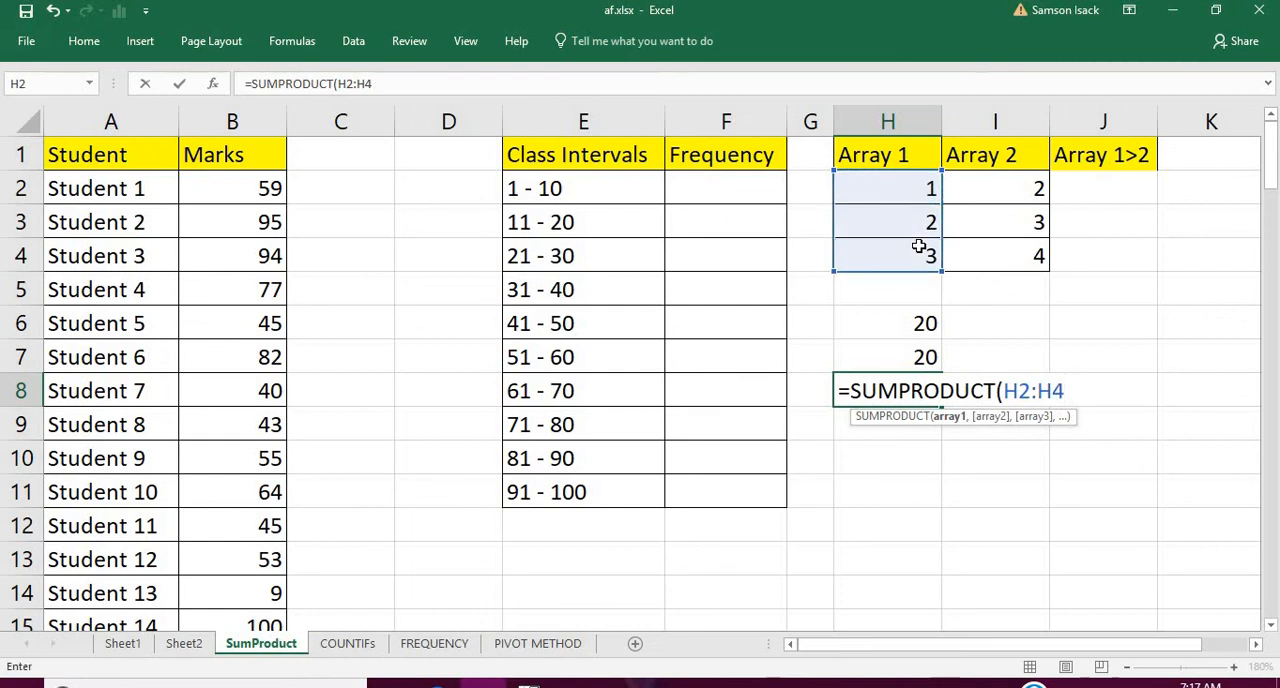
pyautogui.write('>2)')
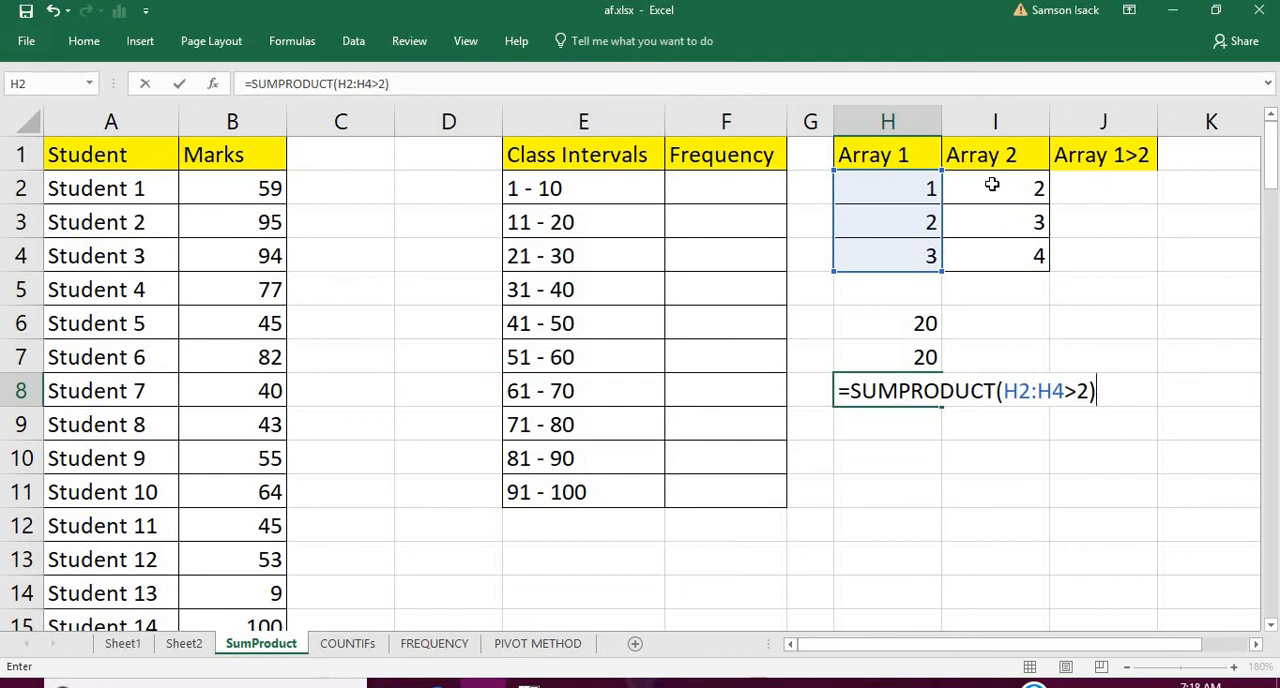
pyautogui.press('Return')
# Enter the comparison =H2>2 in cell J2 under the Array 1>2 heading
pyautogui.click(912, 192)
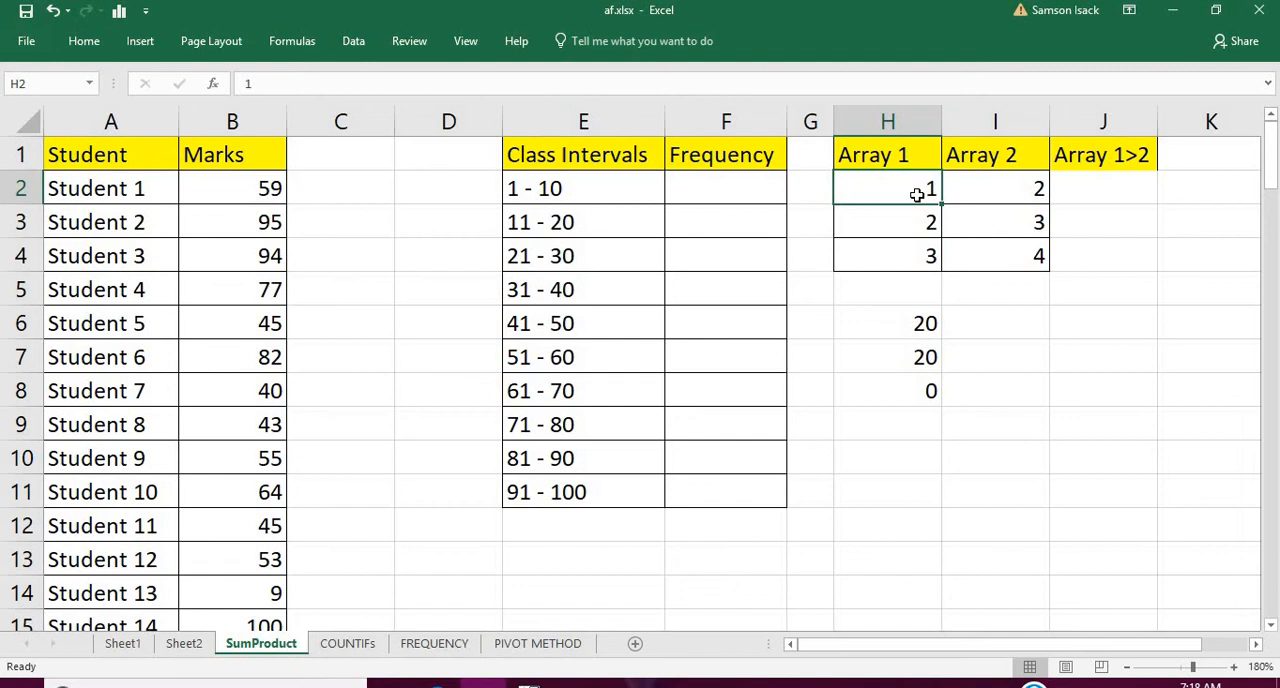
pyautogui.click(1093, 190)
pyautogui.write('=')
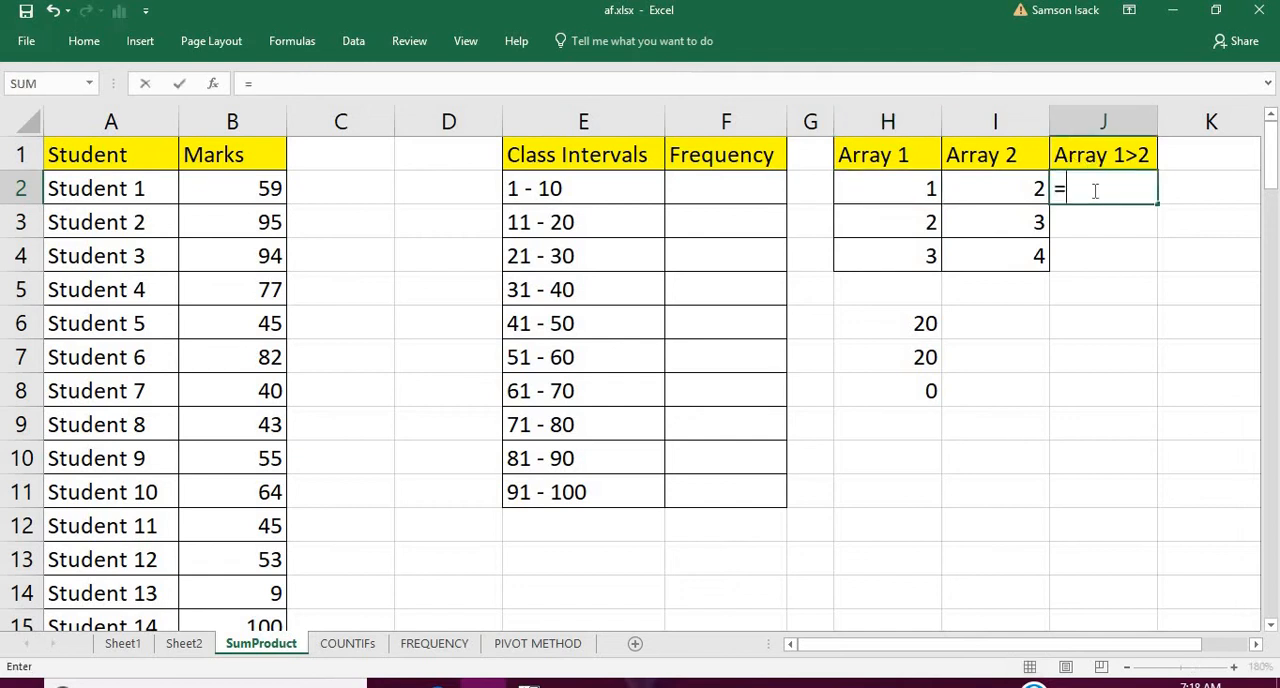
pyautogui.click(903, 181)
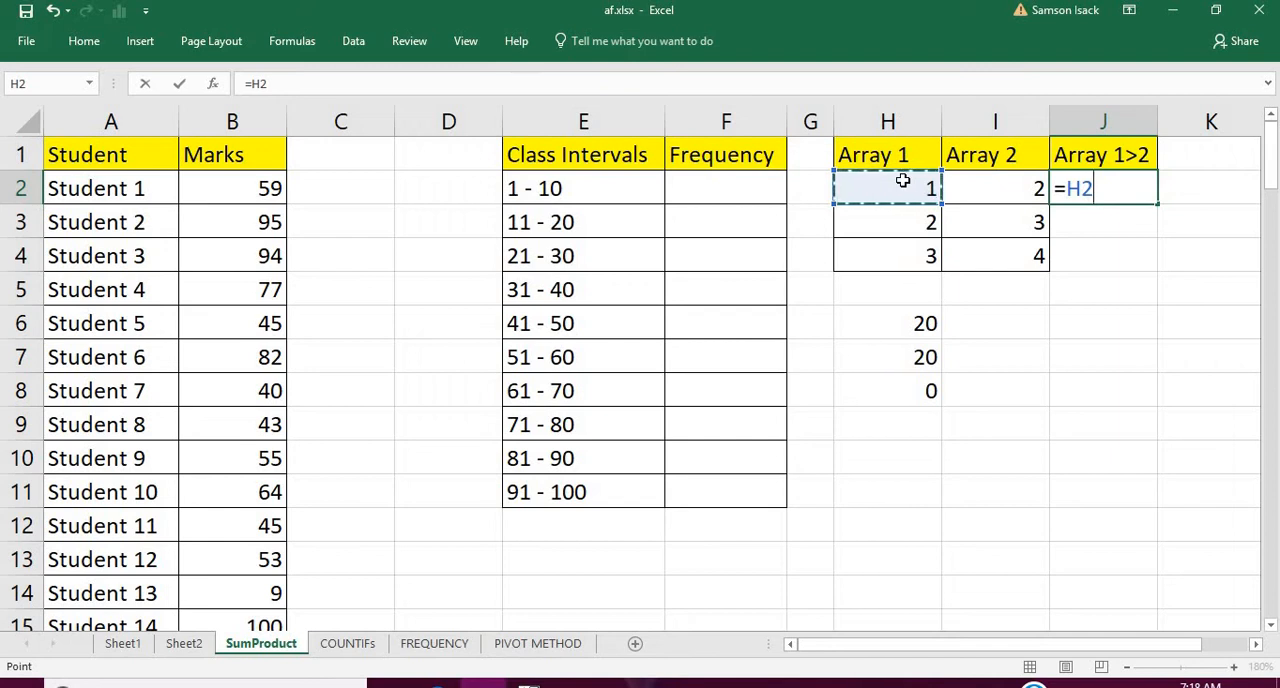
pyautogui.write('>')
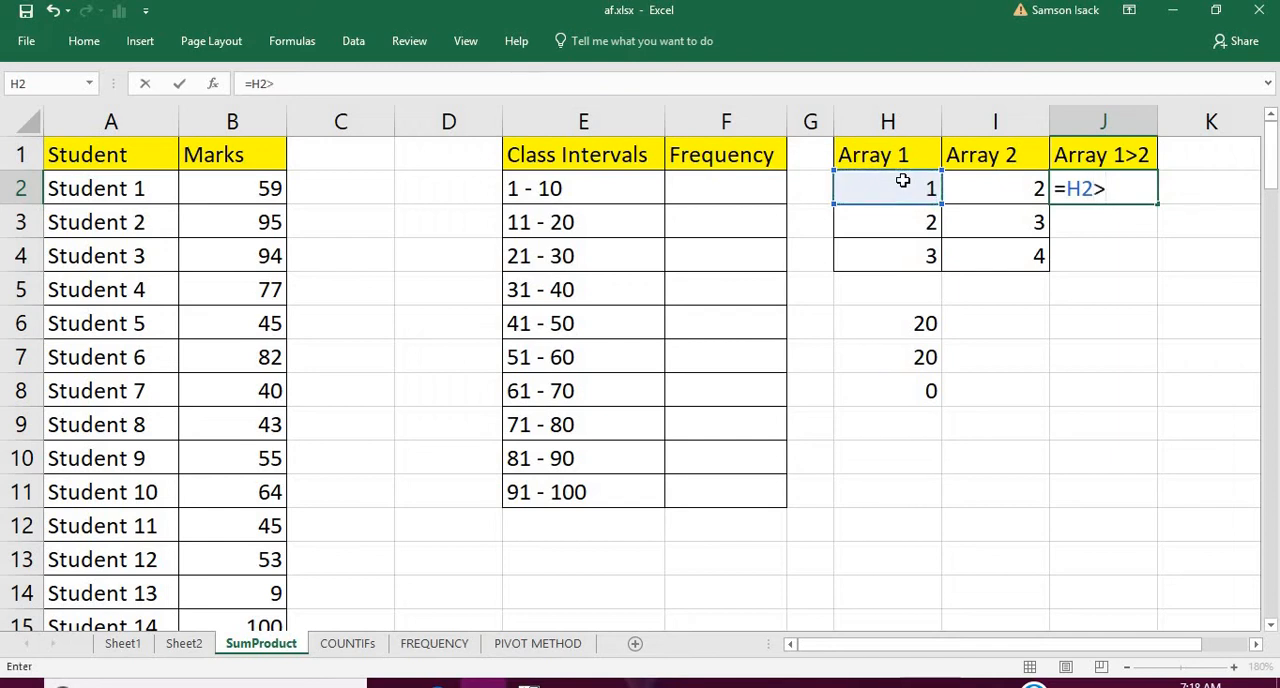
pyautogui.write('2')
pyautogui.press('Return')
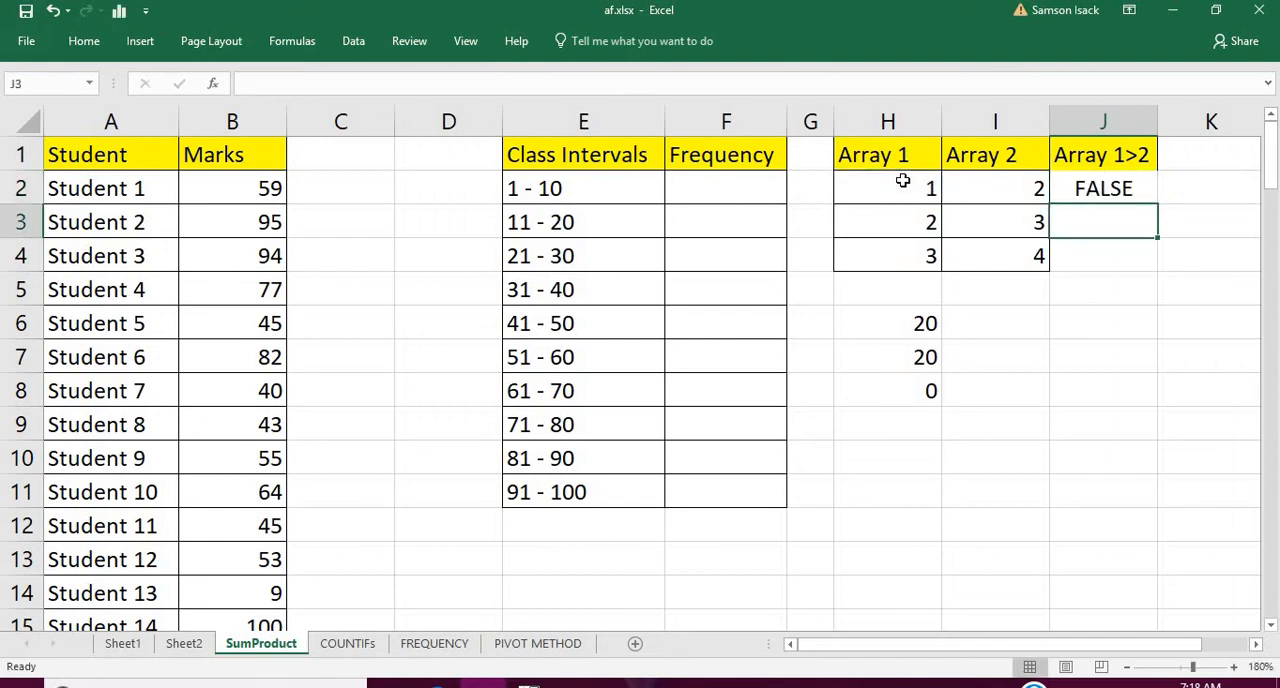
# Fill the Array 1>2 comparison from J2 down to J4 and compare the last row with its Array 1 value
pyautogui.click(1107, 186)
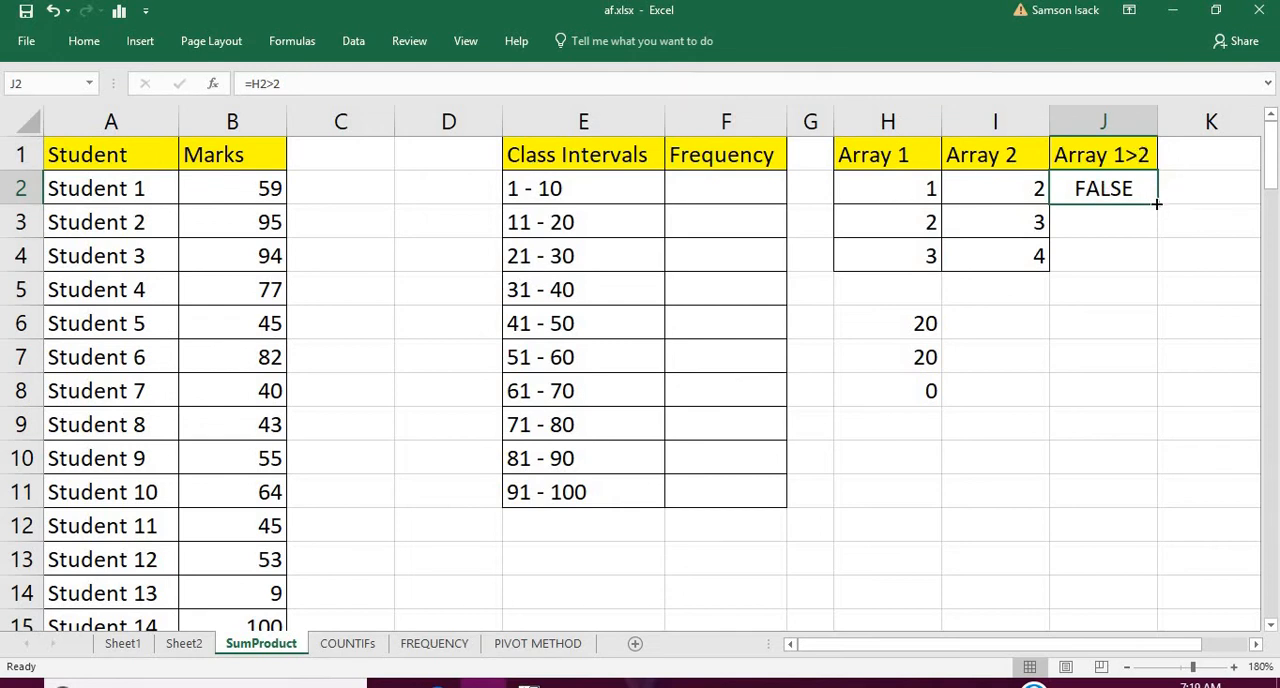
pyautogui.moveTo(1156, 203); pyautogui.dragTo(1156, 275)
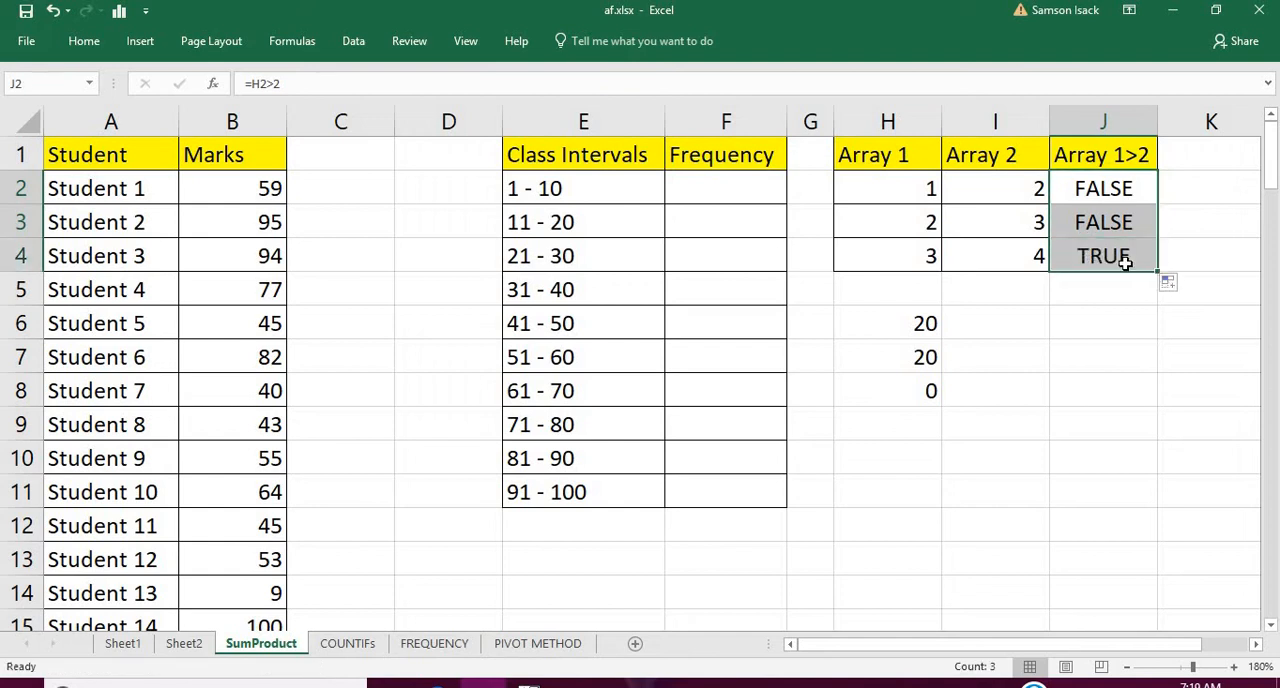
pyautogui.click(1124, 262)
pyautogui.click(921, 254)
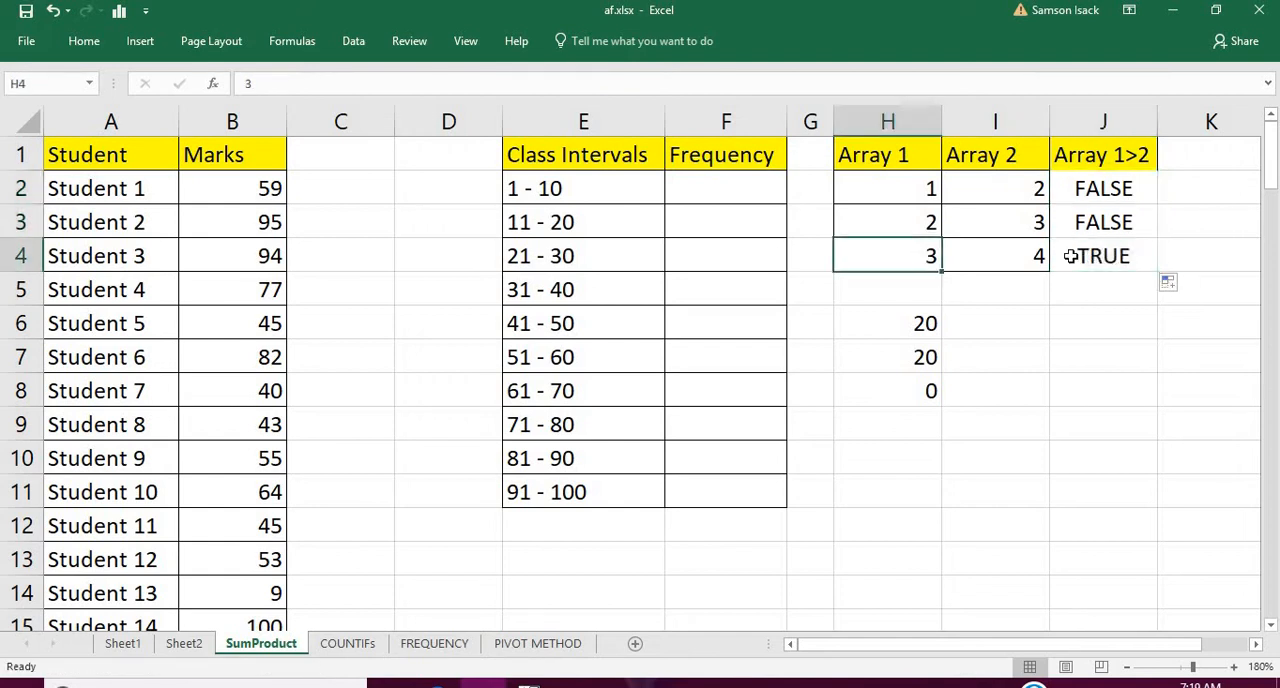
pyautogui.click(1071, 260)
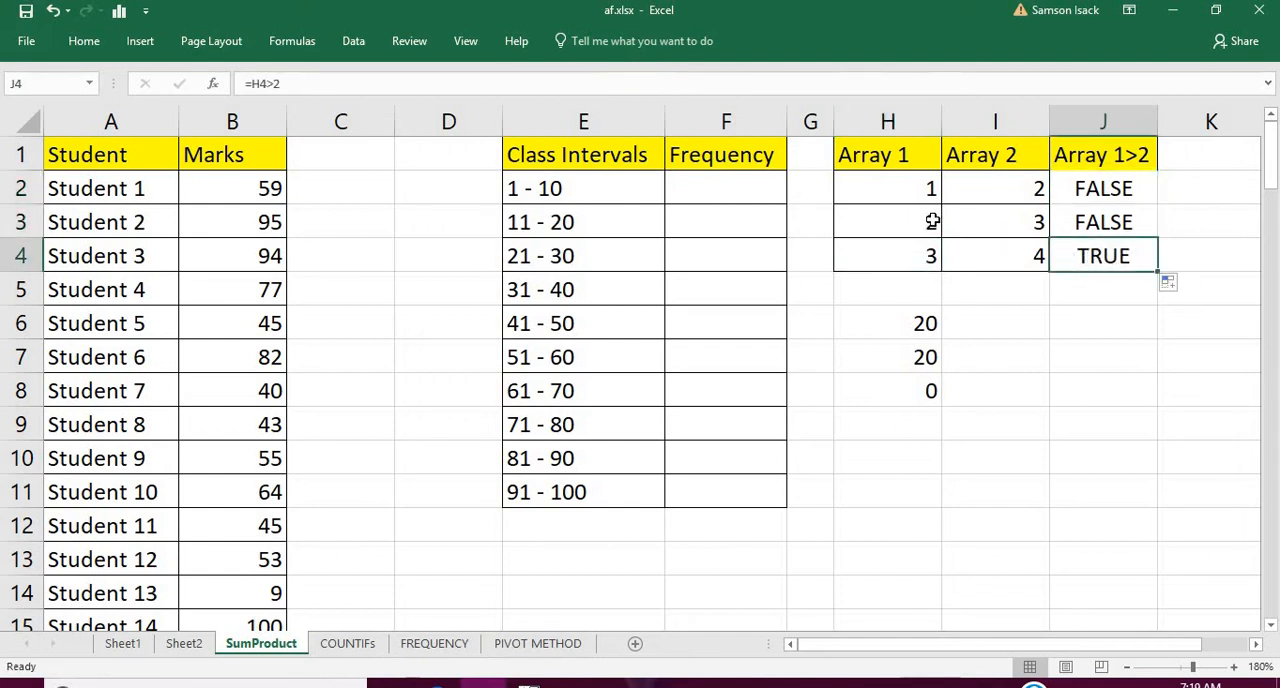
# Try extending the SUMPRODUCT formula in H8 with a second array argument after H2:H4>2
pyautogui.doubleClick(888, 381)
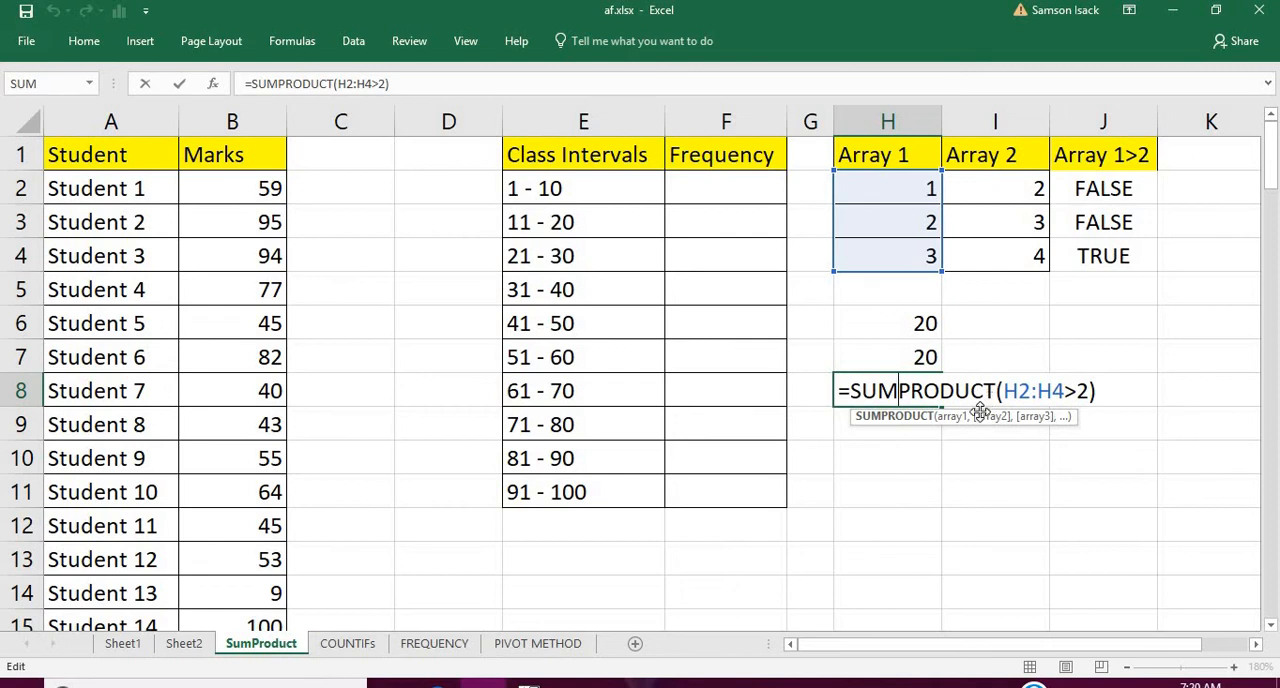
pyautogui.click(1090, 388)
pyautogui.write(',')
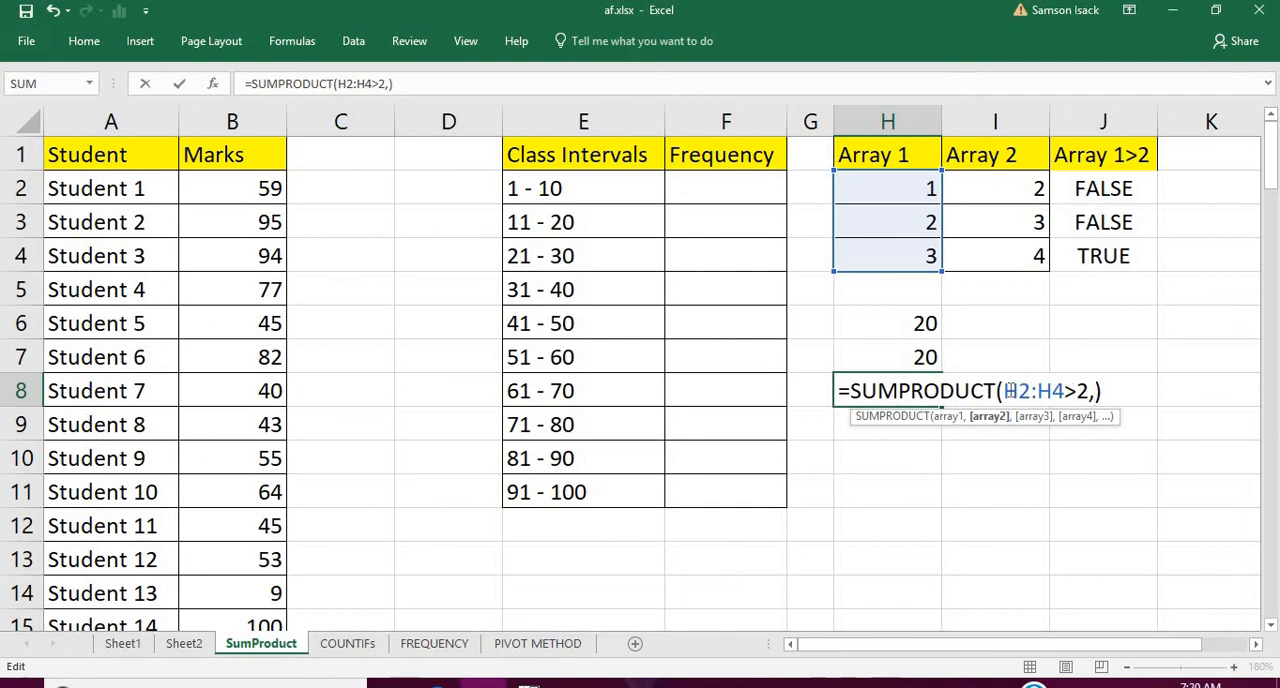
pyautogui.moveTo(1006, 390); pyautogui.dragTo(1086, 397)
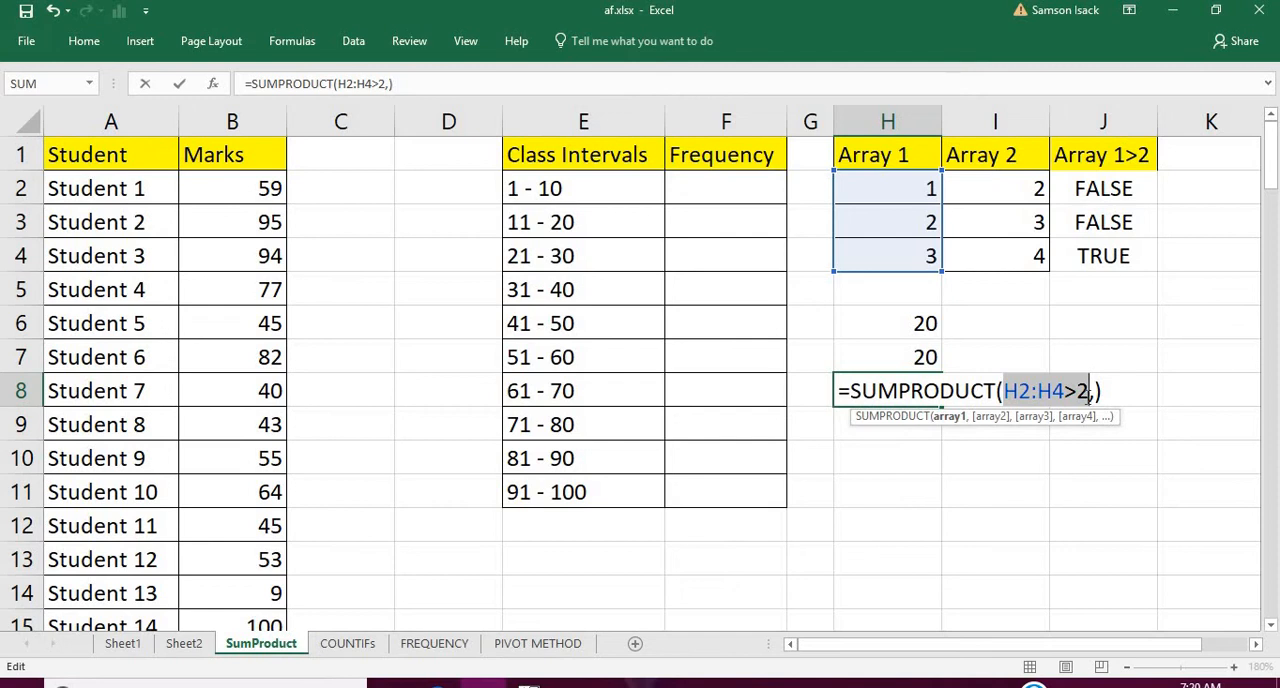
pyautogui.click(1090, 391)
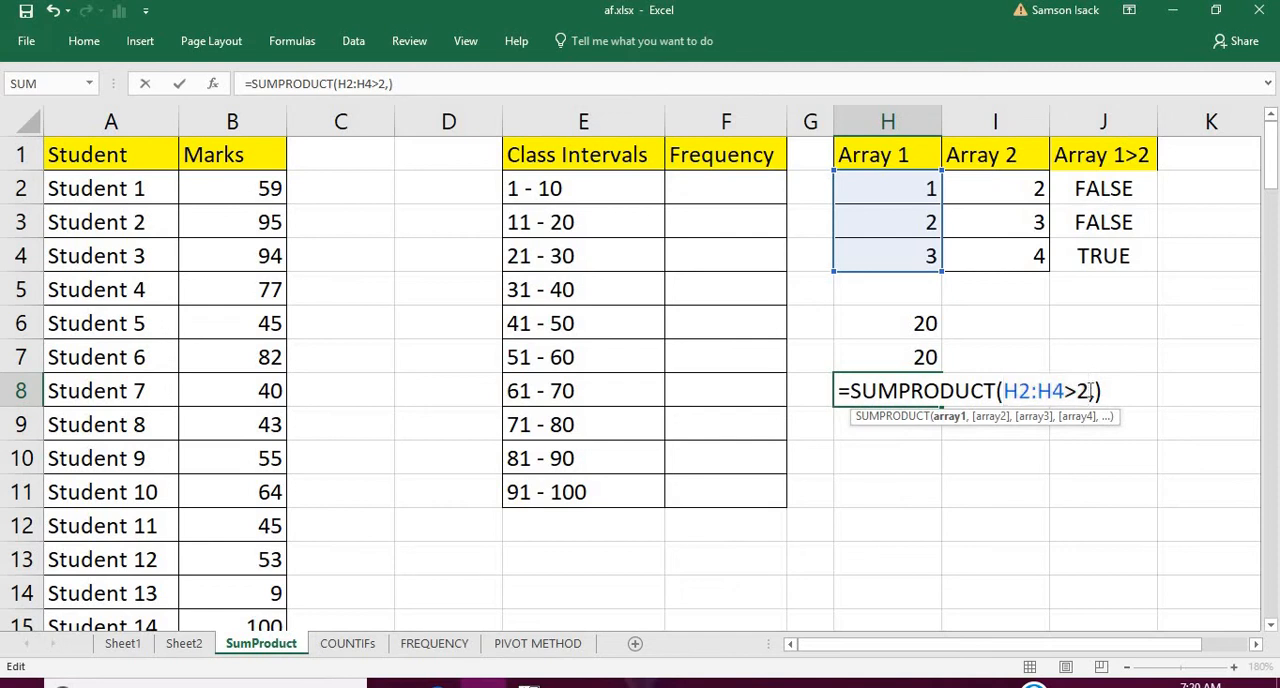
pyautogui.press('BackSpace')
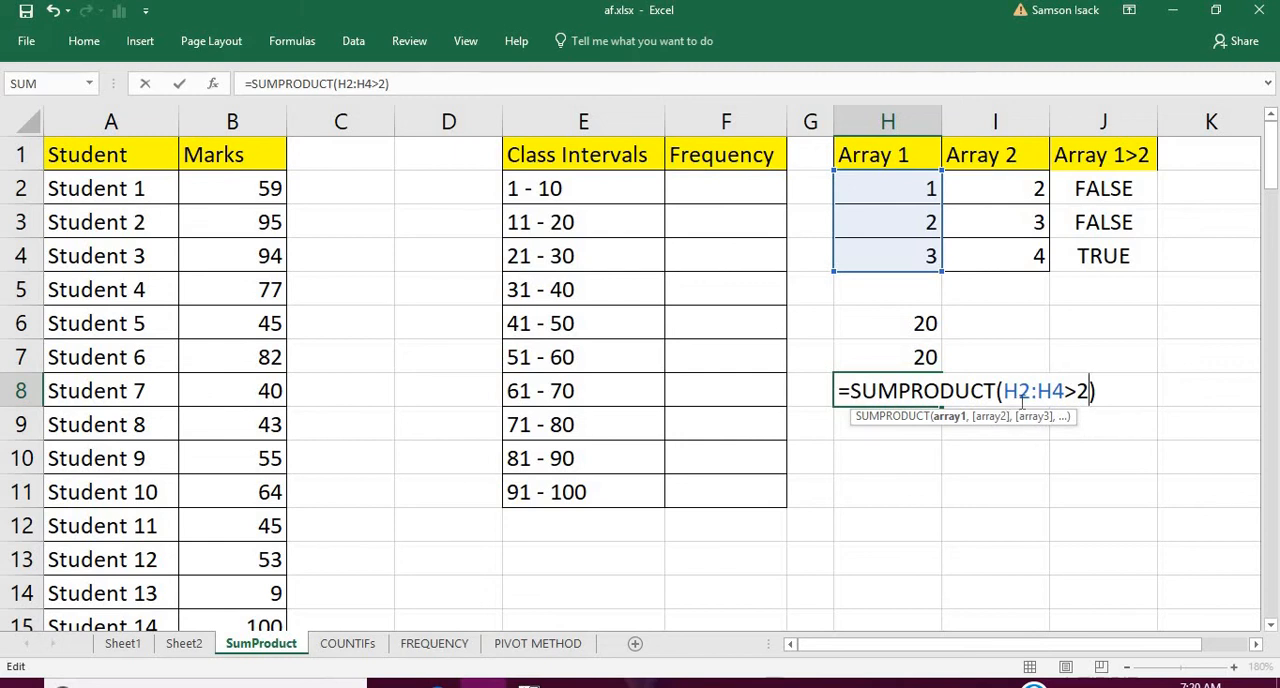
pyautogui.press('Return')
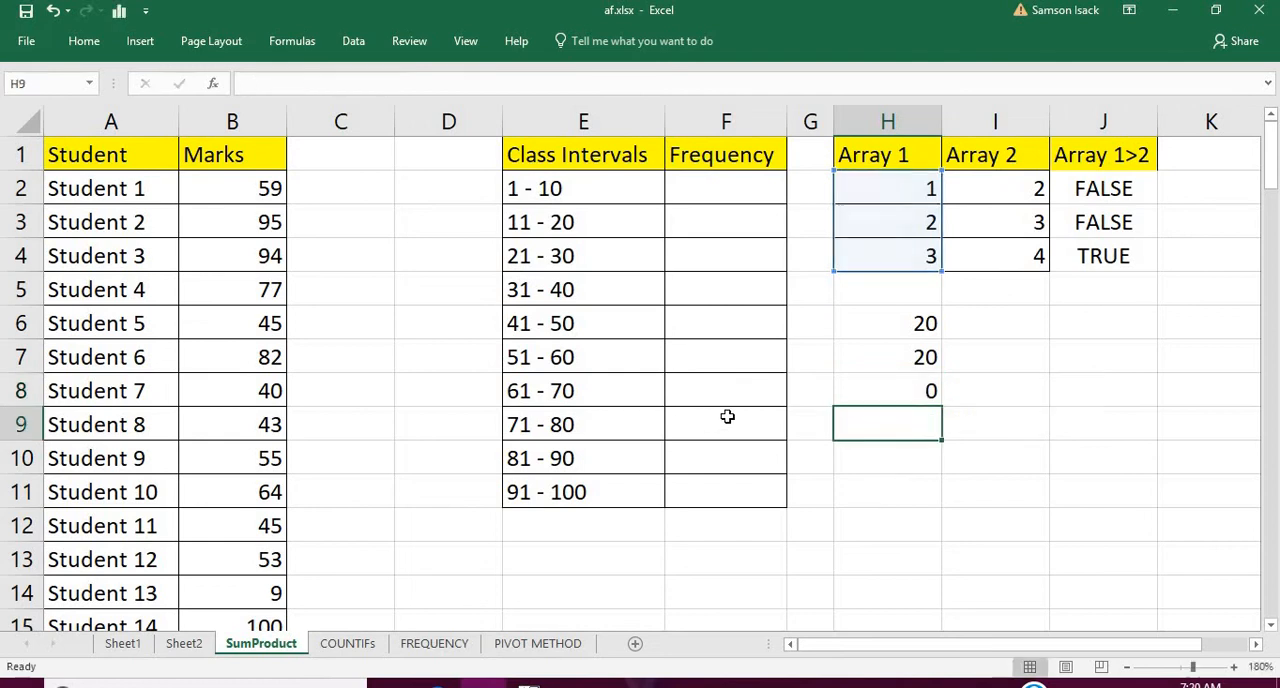
pyautogui.click(905, 383)
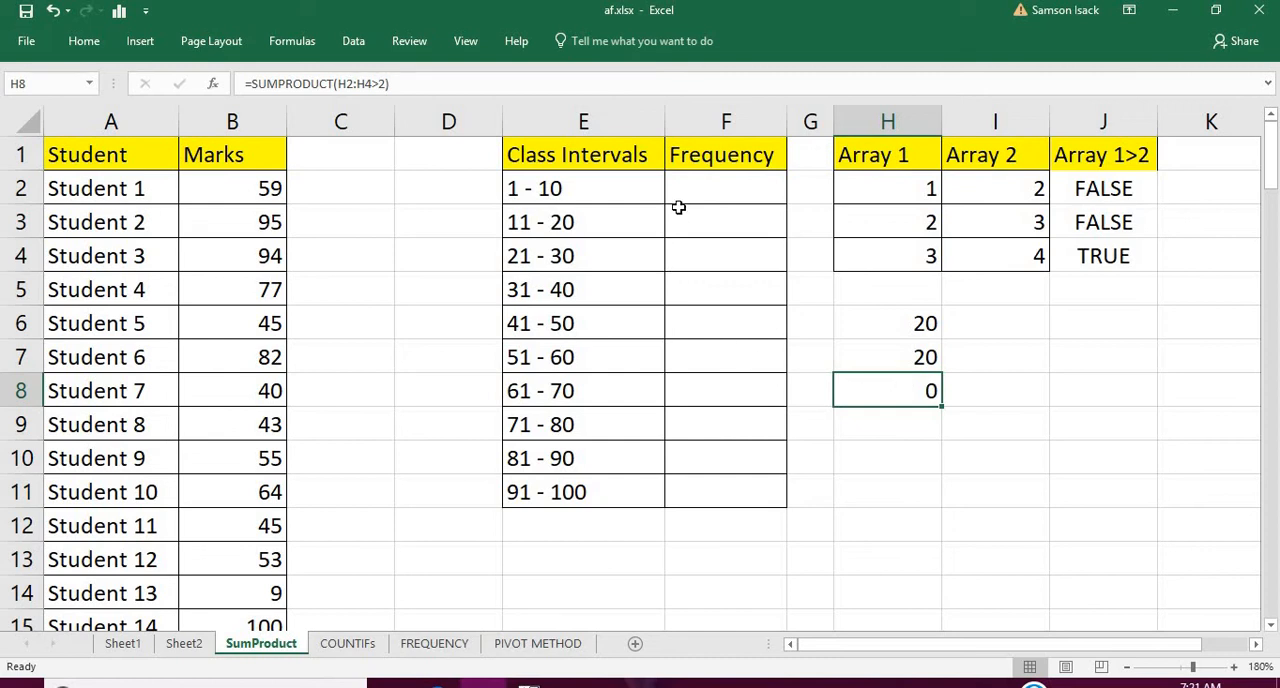
pyautogui.click(619, 181)
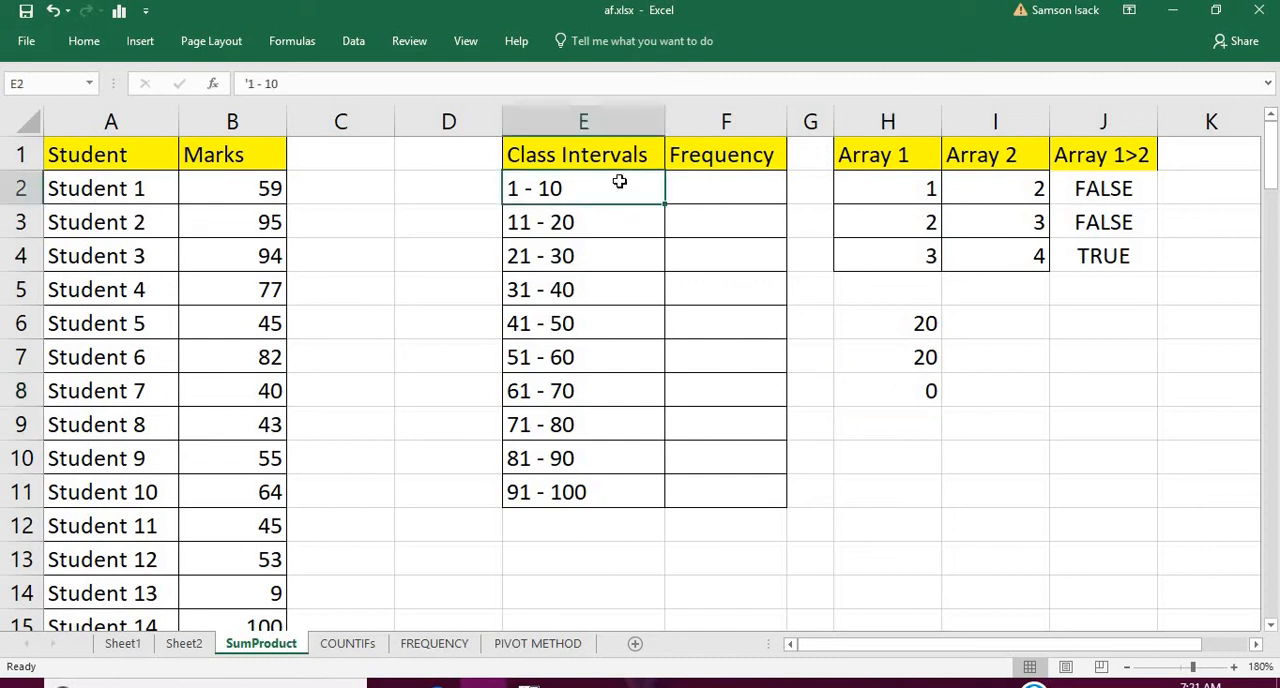
pyautogui.click(722, 186)
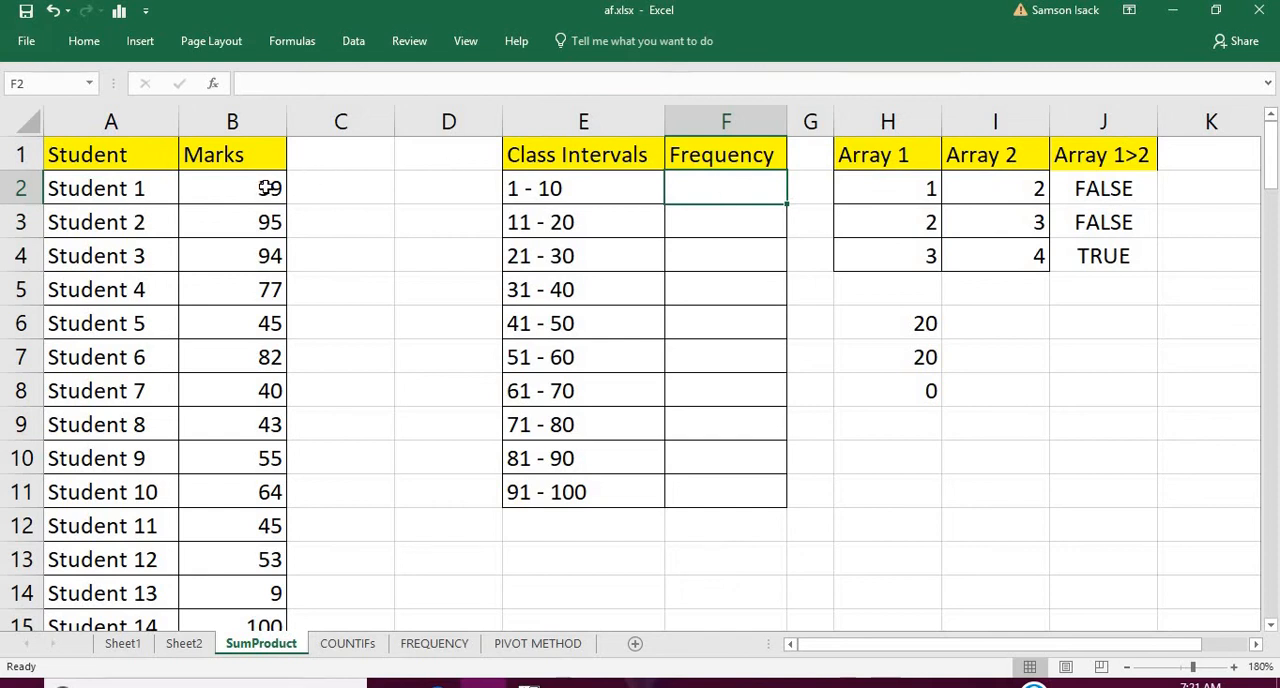
pyautogui.moveTo(268, 188); pyautogui.dragTo(268, 377)
pyautogui.click(268, 377)
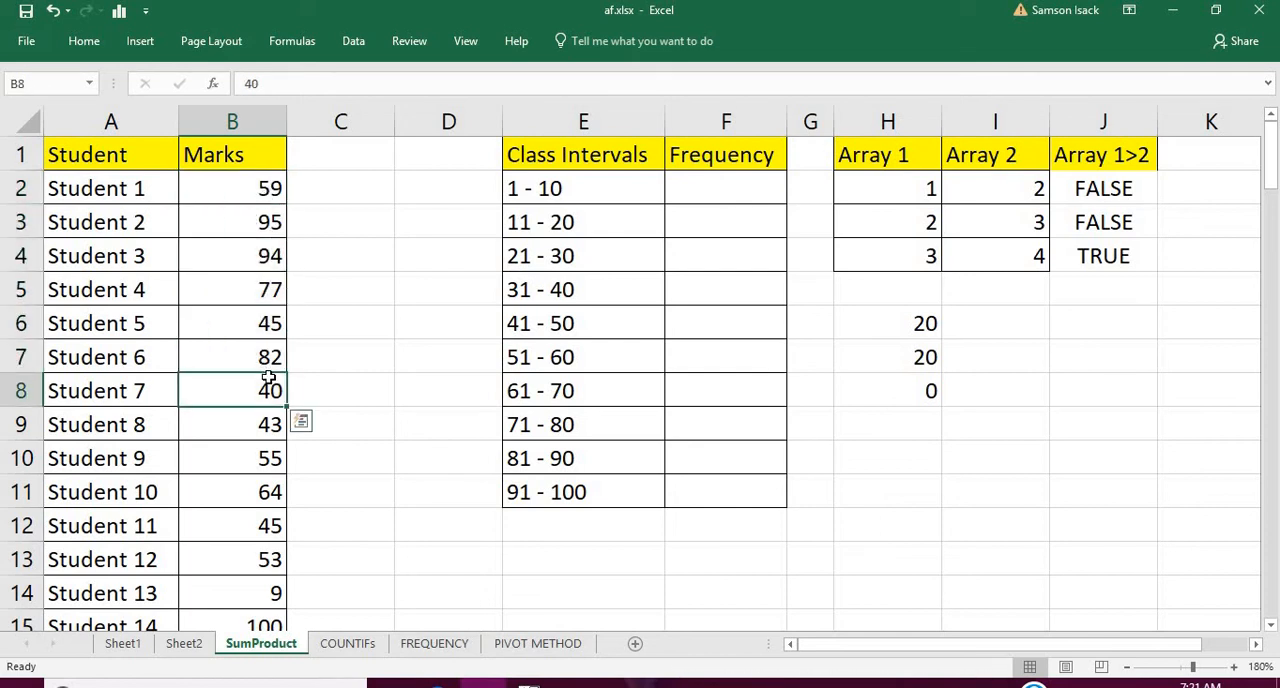
pyautogui.click(248, 189)
pyautogui.moveTo(248, 189); pyautogui.dragTo(257, 444)
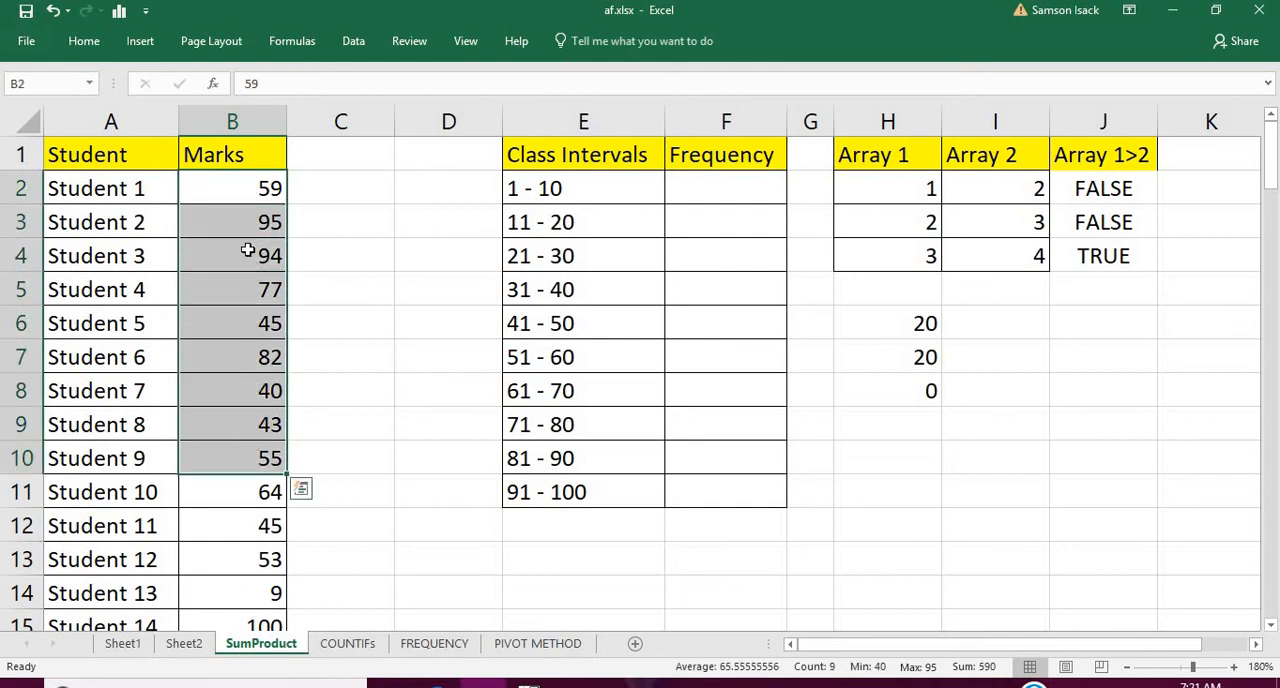
# Define the workbook-scoped name Marks for the full column of student marks, B2:B101 on the SumProduct sheet
pyautogui.click(254, 192)
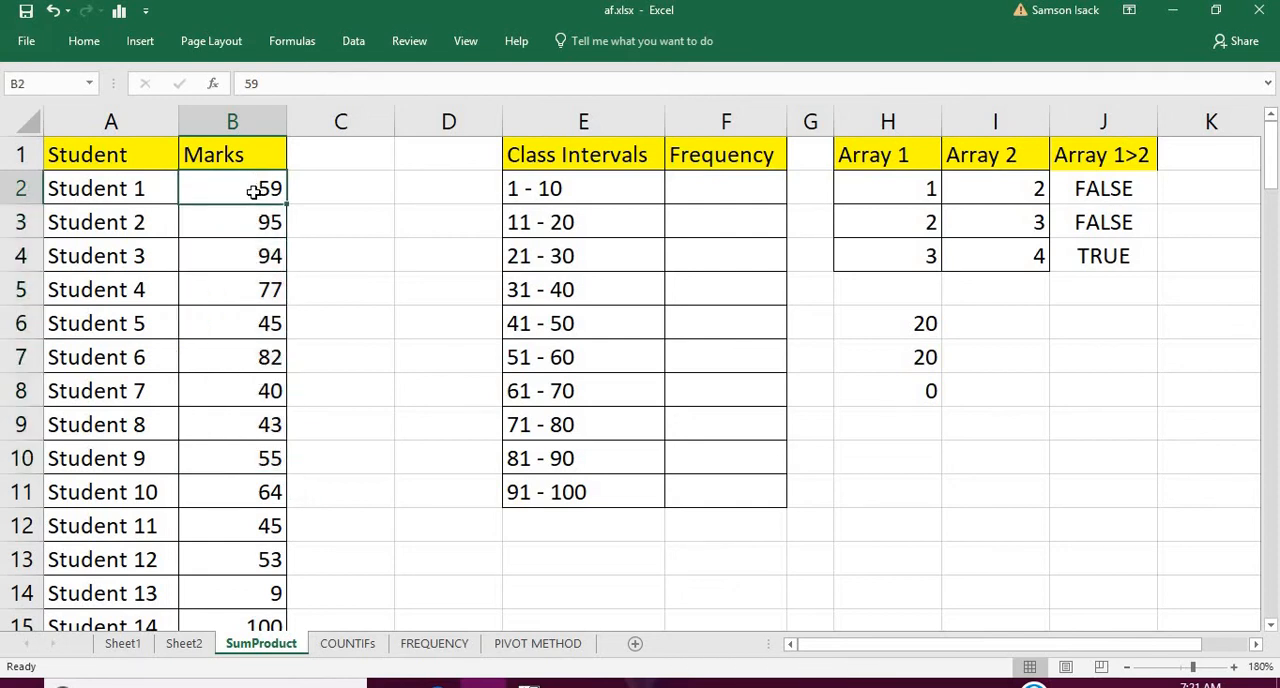
pyautogui.hotkey('ctrl', 'shift', 'Down')
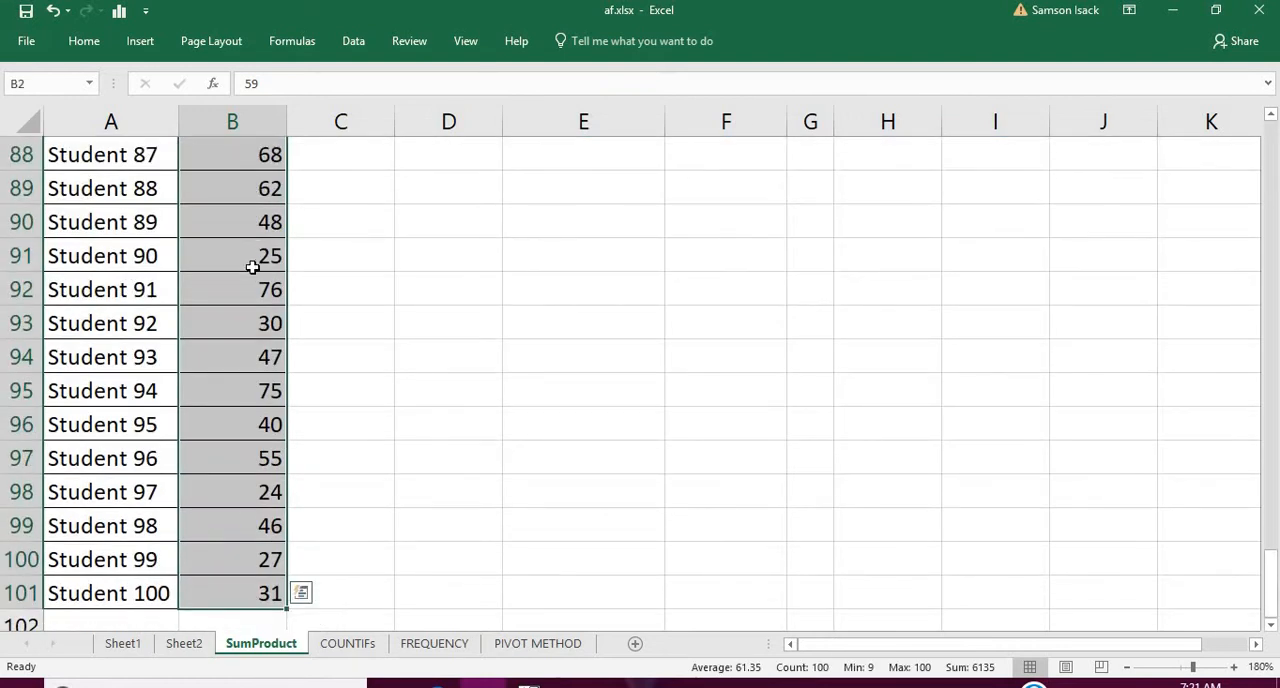
pyautogui.rightClick(256, 272)
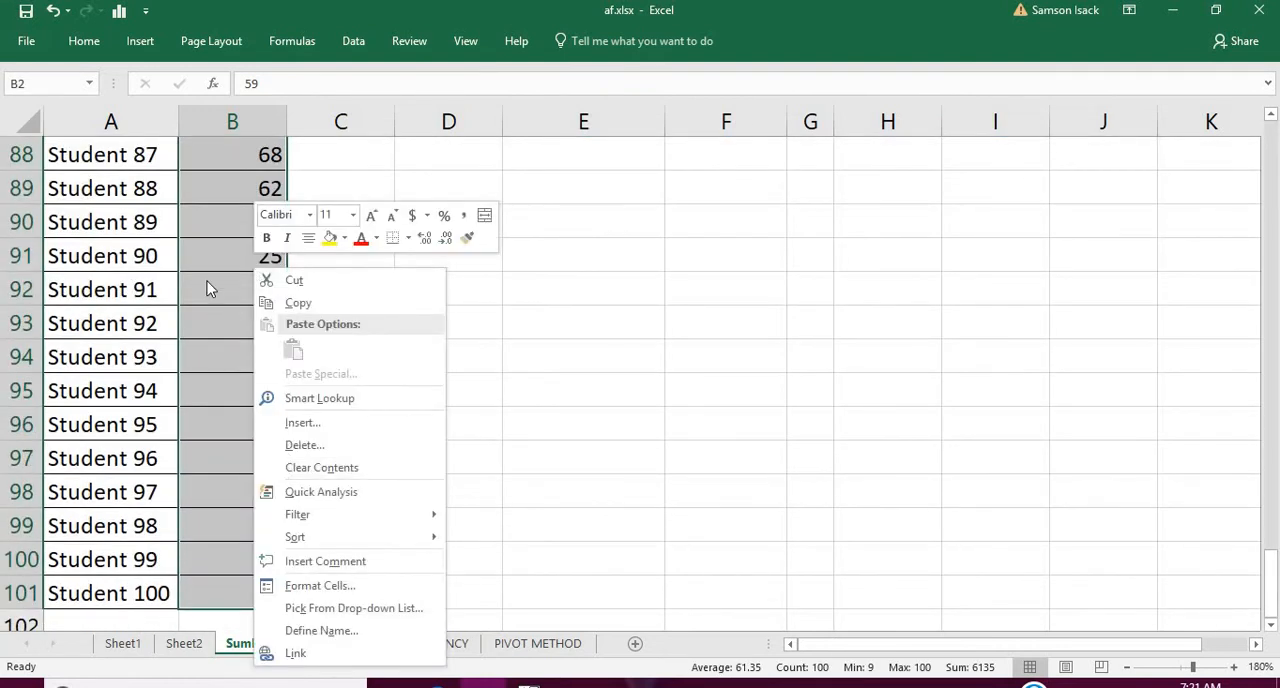
pyautogui.click(207, 283)
pyautogui.rightClick(207, 283)
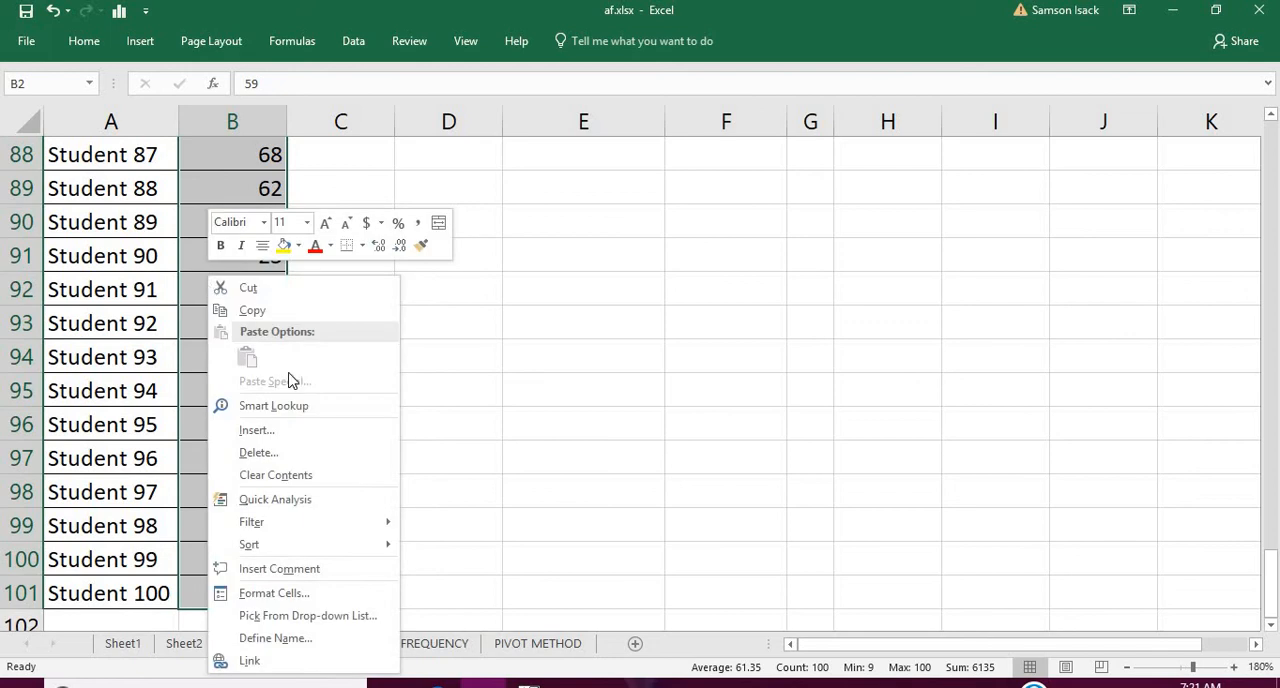
pyautogui.click(318, 638)
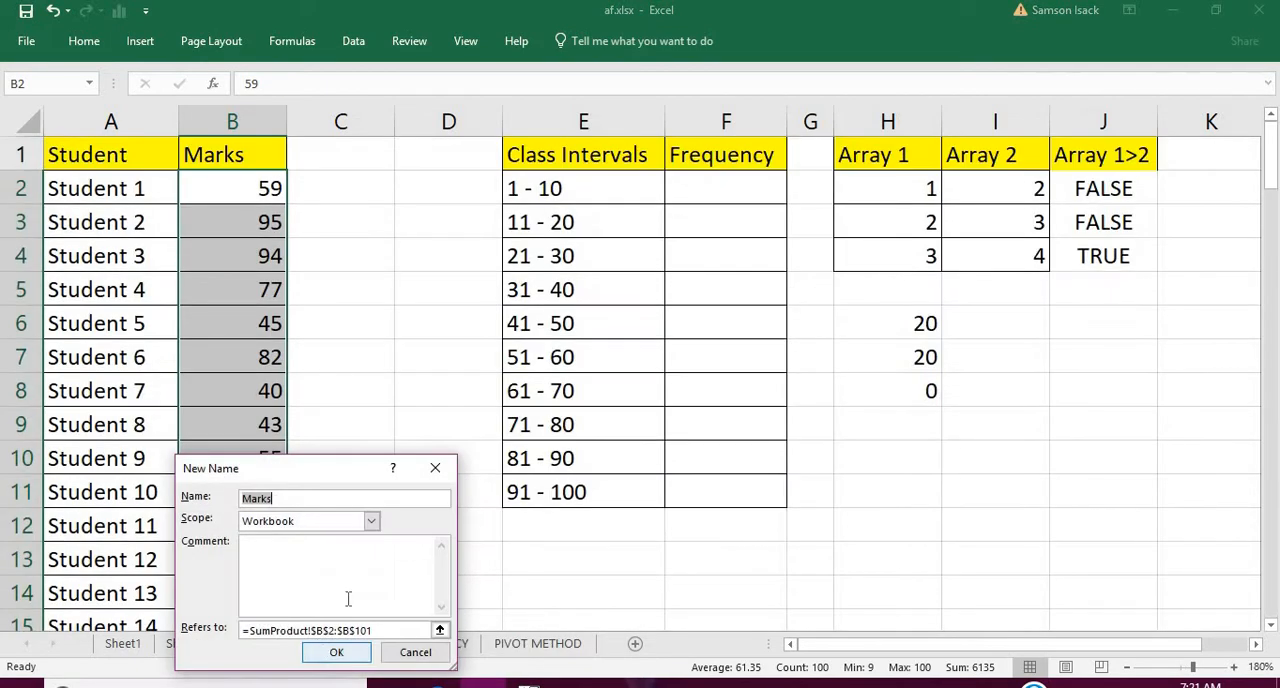
pyautogui.click(302, 499)
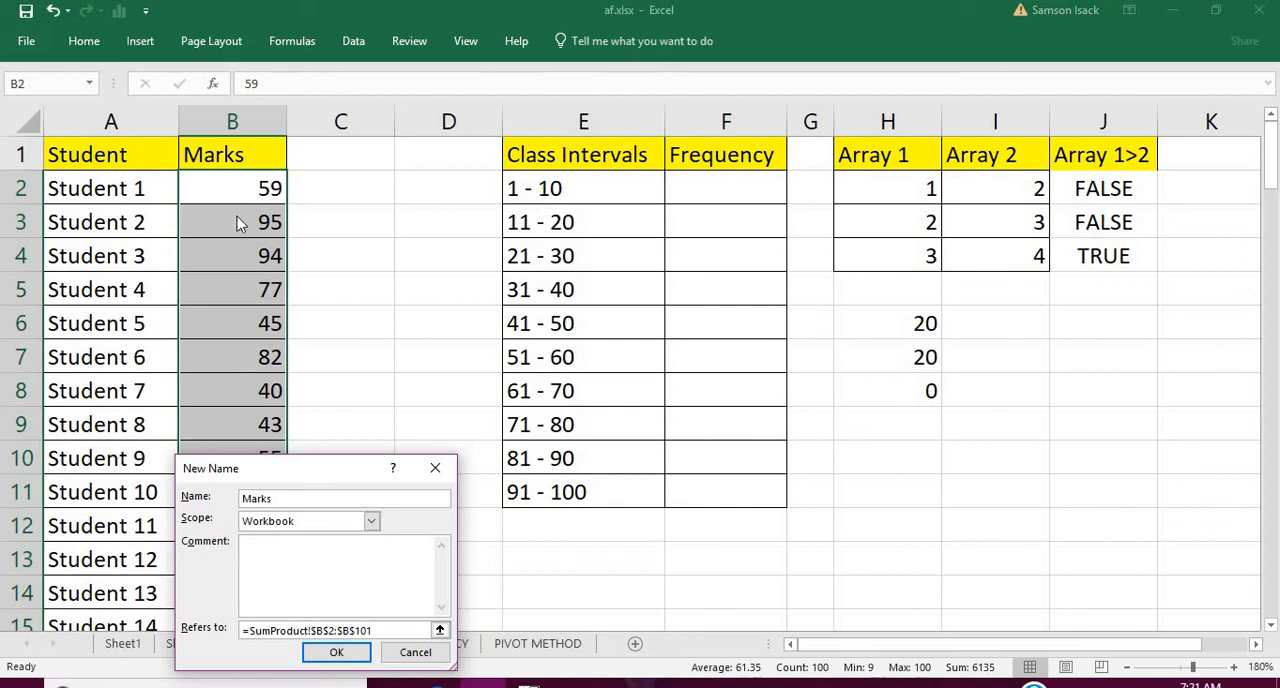
pyautogui.click(337, 652)
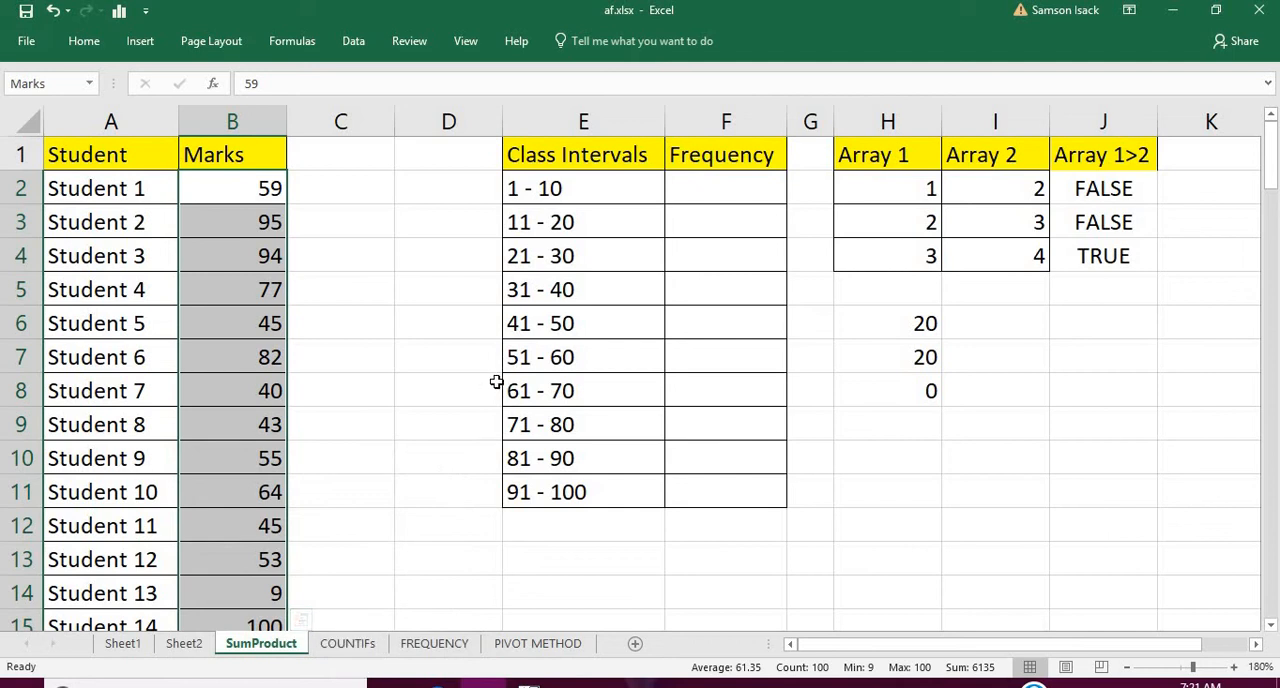
# Locate the 51 - 60 class interval, and open Sheet2 to examine its student marks and the 51 and 60 limits
pyautogui.click(268, 190)
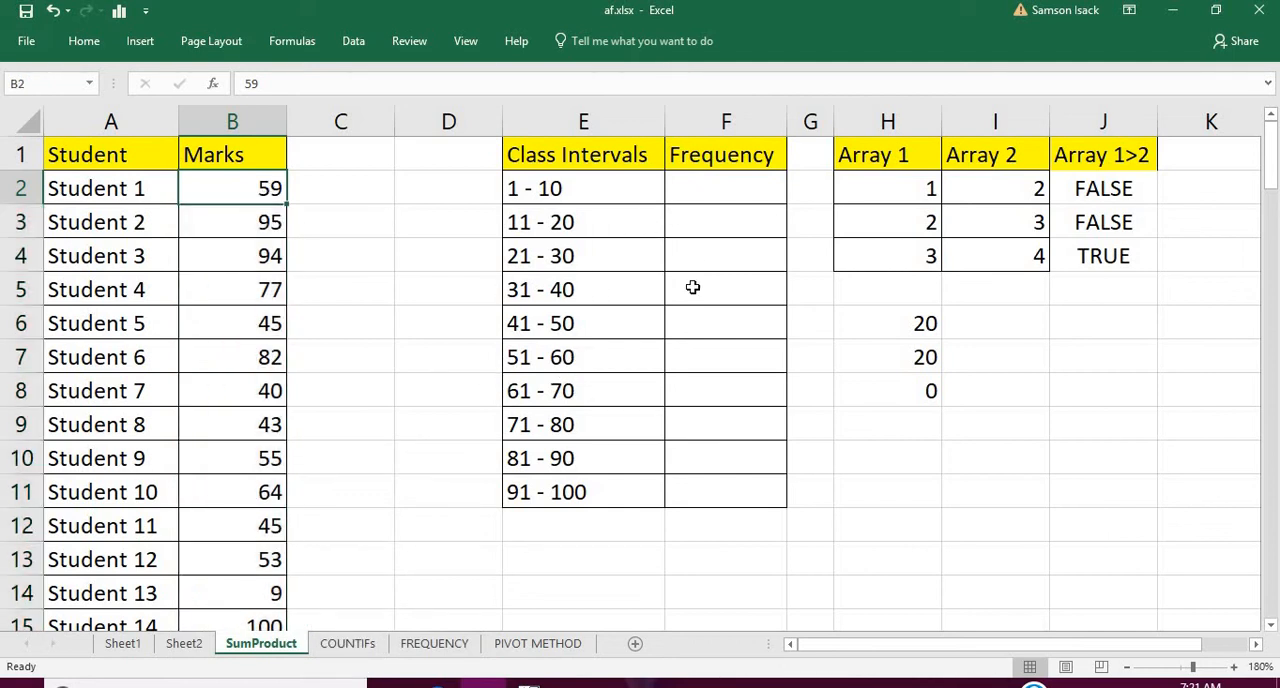
pyautogui.click(585, 351)
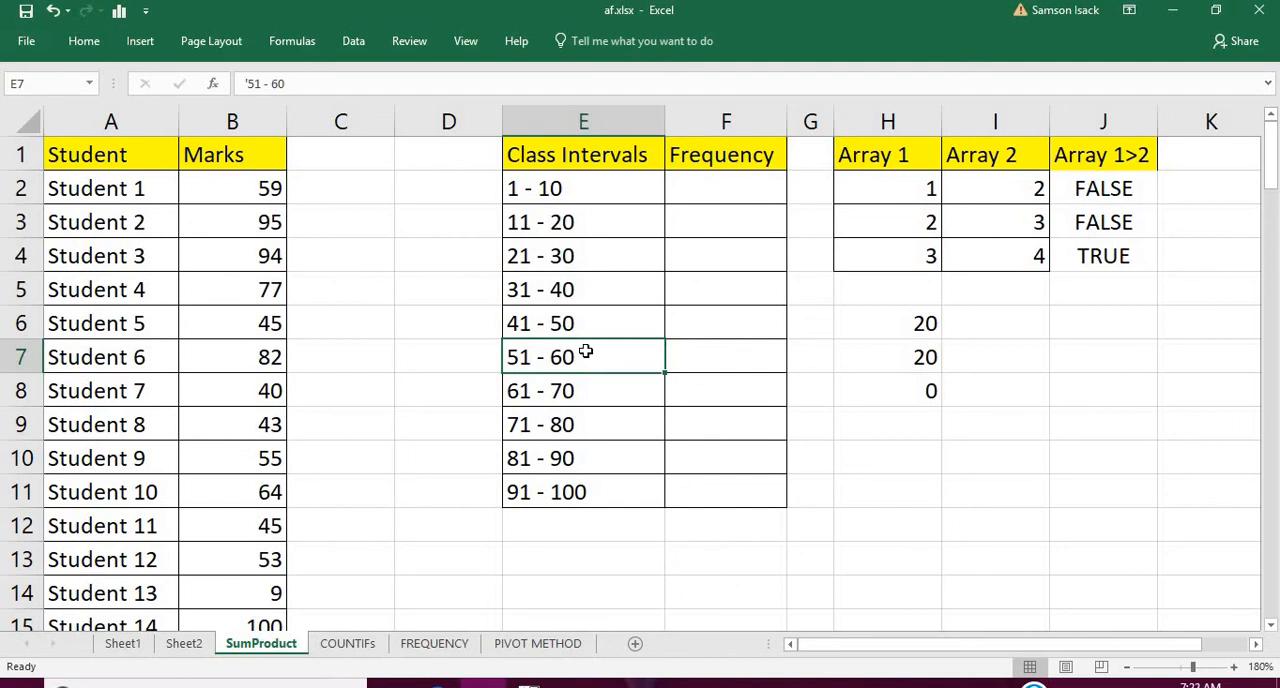
pyautogui.click(720, 362)
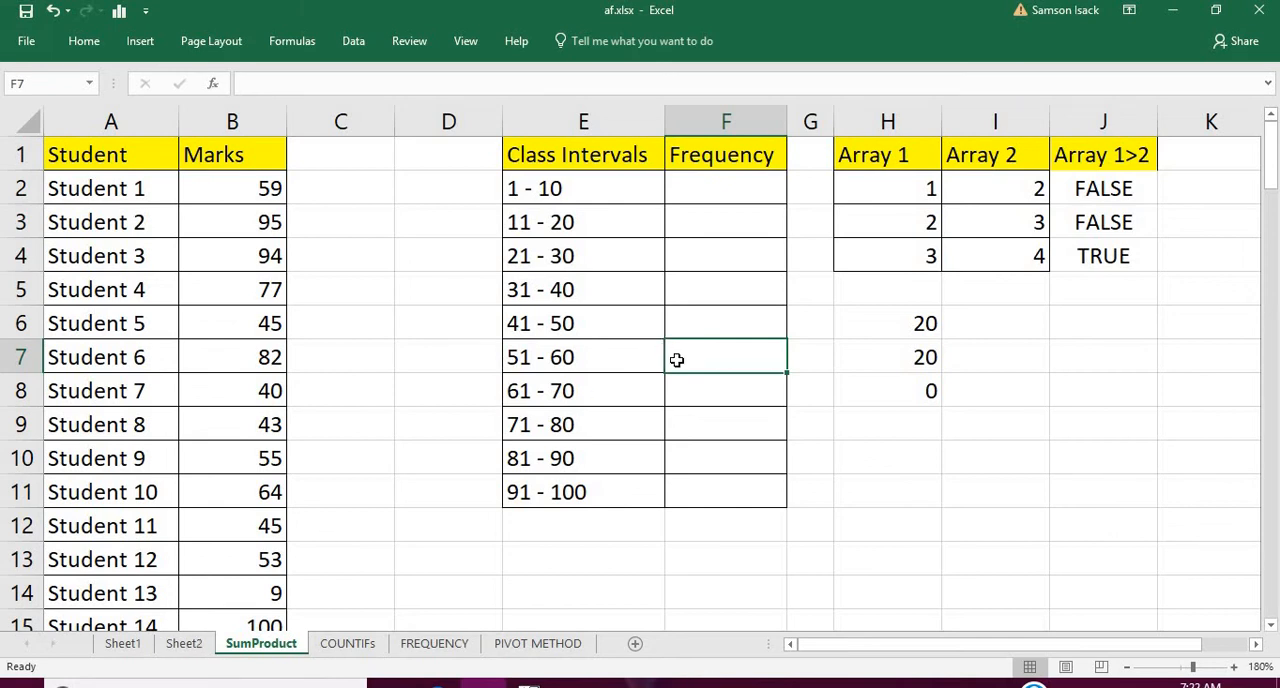
pyautogui.click(205, 648)
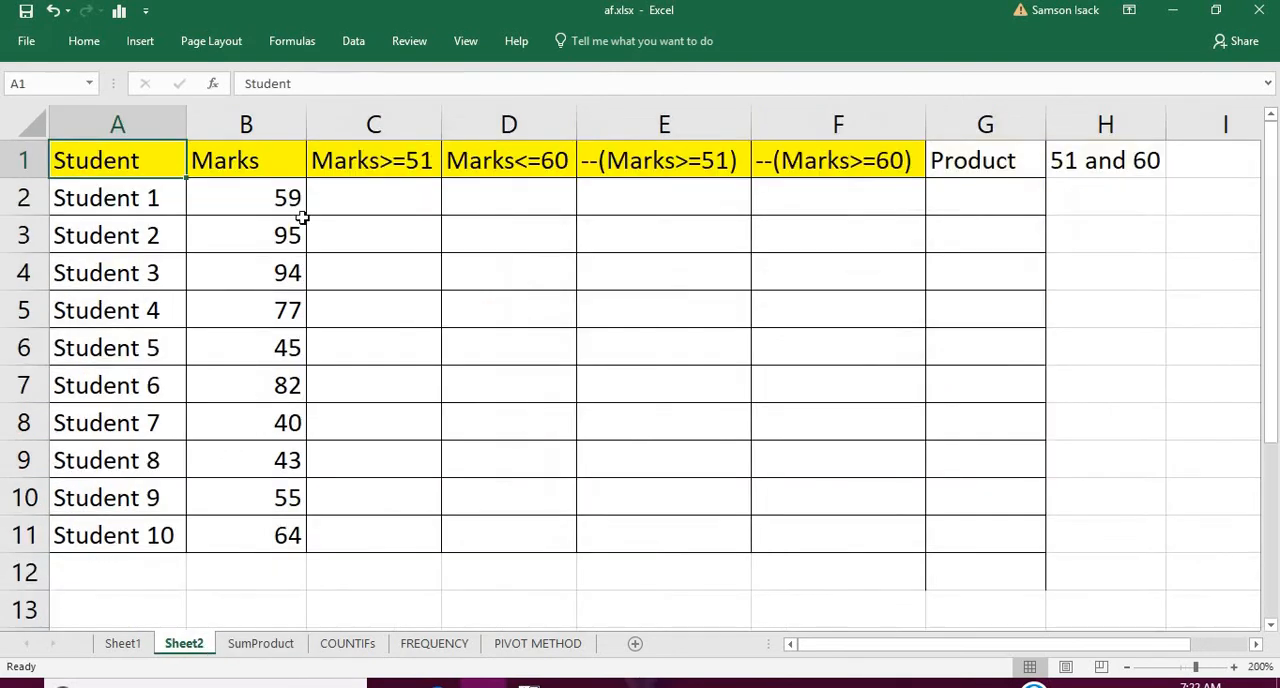
pyautogui.click(254, 201)
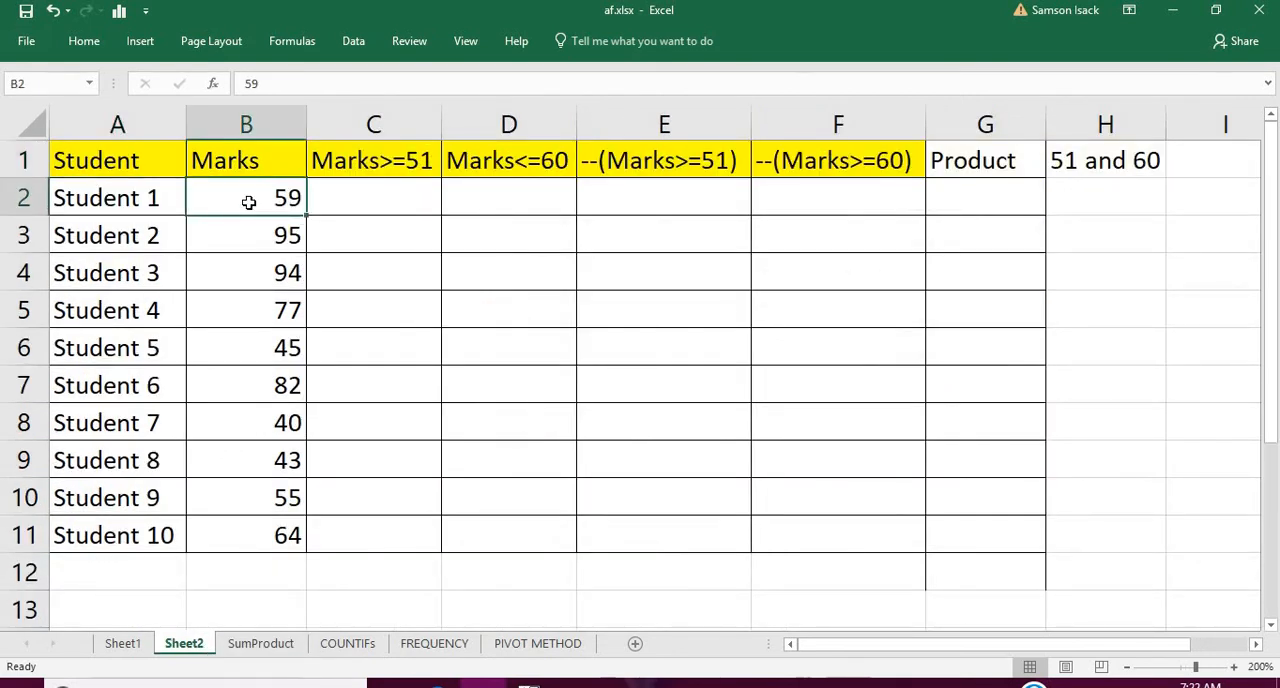
pyautogui.moveTo(252, 199); pyautogui.dragTo(218, 535)
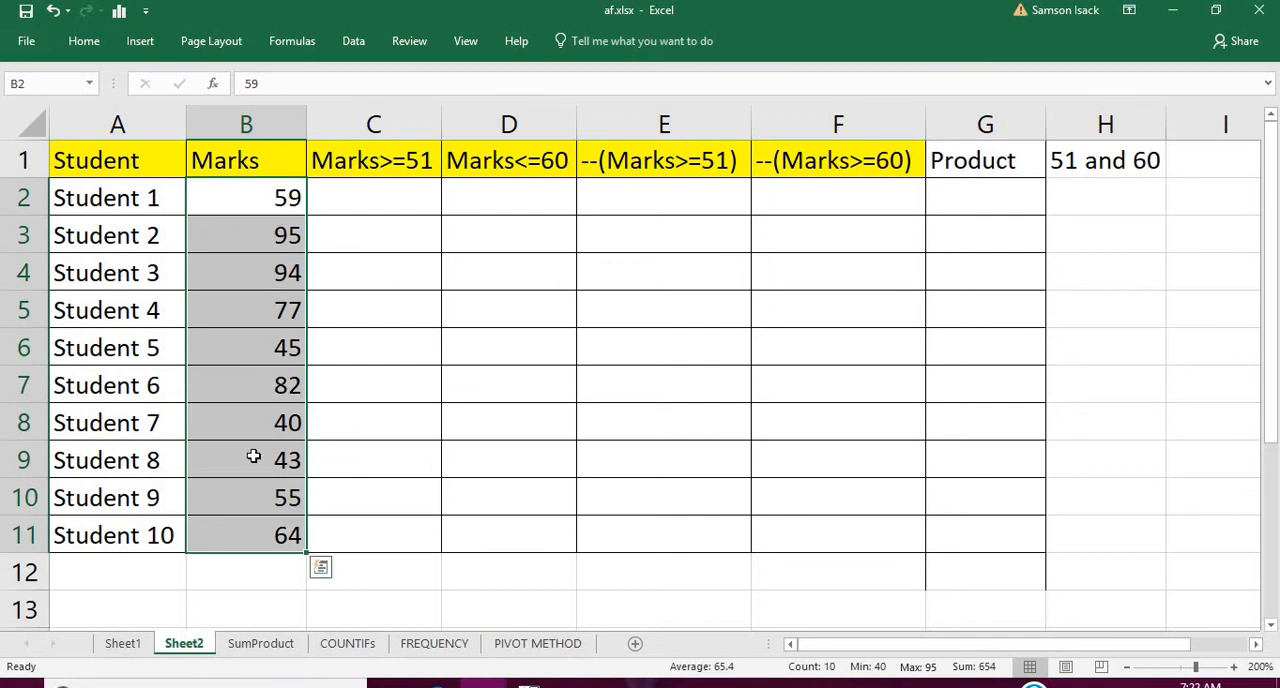
pyautogui.click(138, 214)
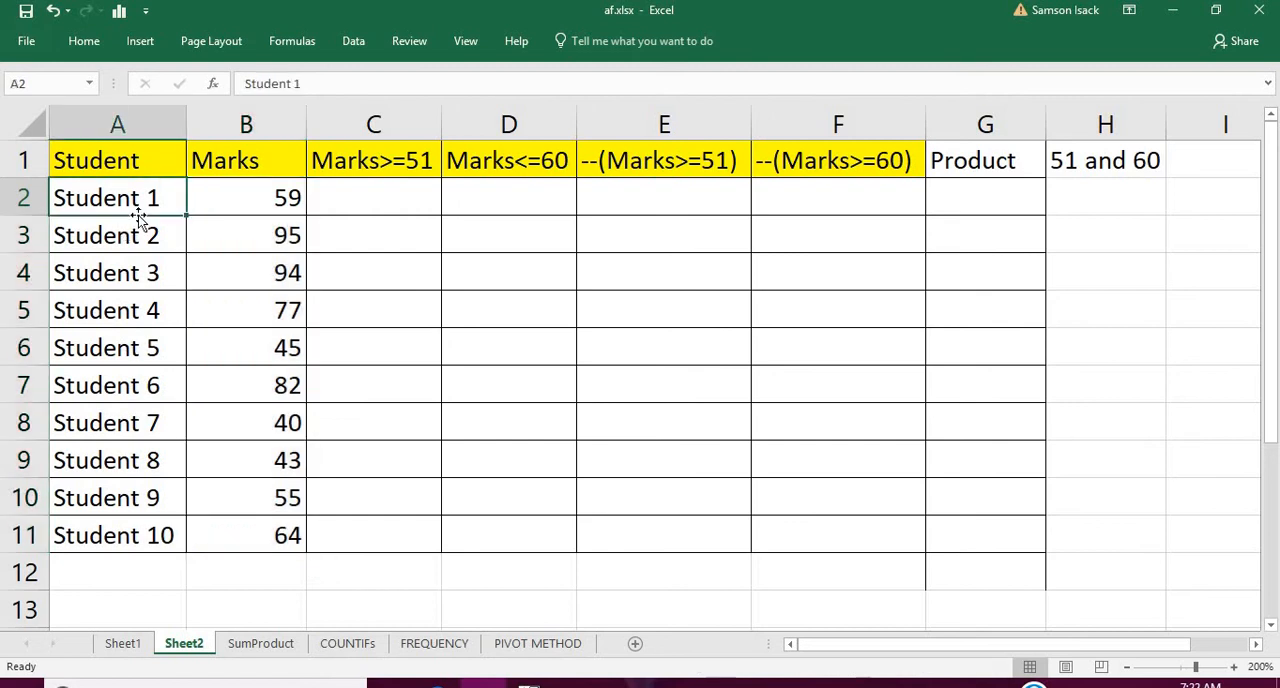
pyautogui.click(279, 204)
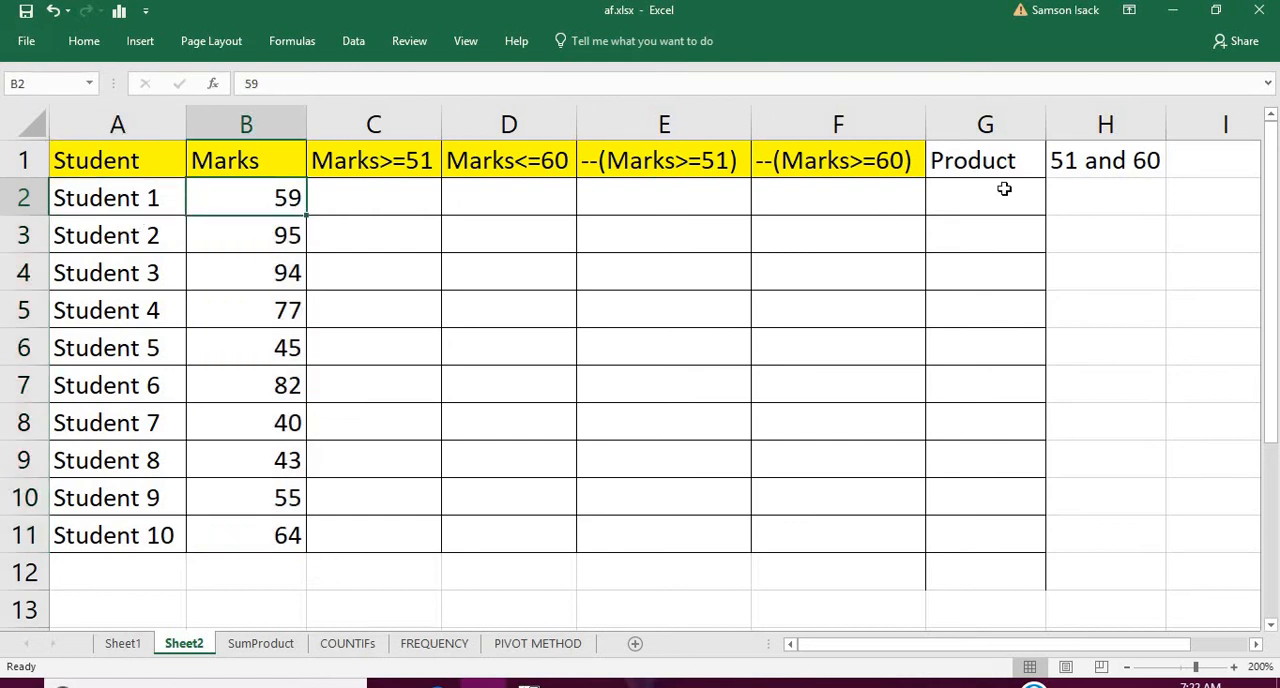
pyautogui.click(1126, 152)
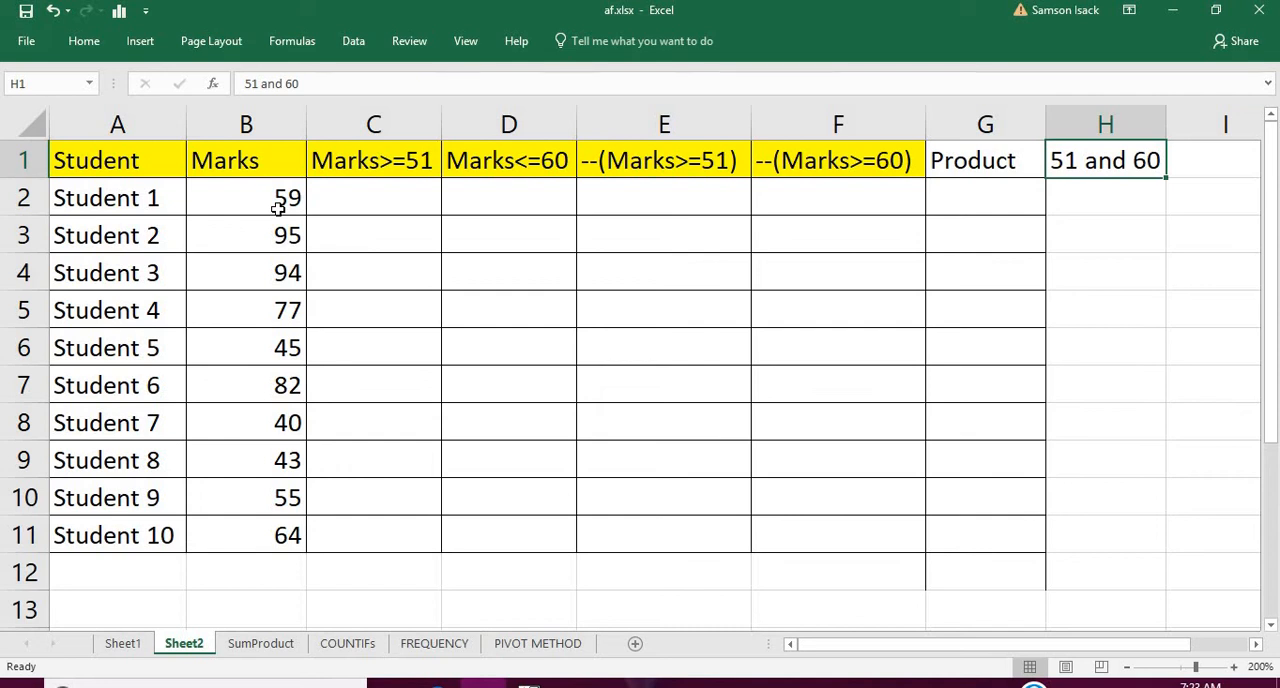
# Enter the comparison =B2>=51 in cell C2 under the Marks>=51 heading
pyautogui.click(386, 190)
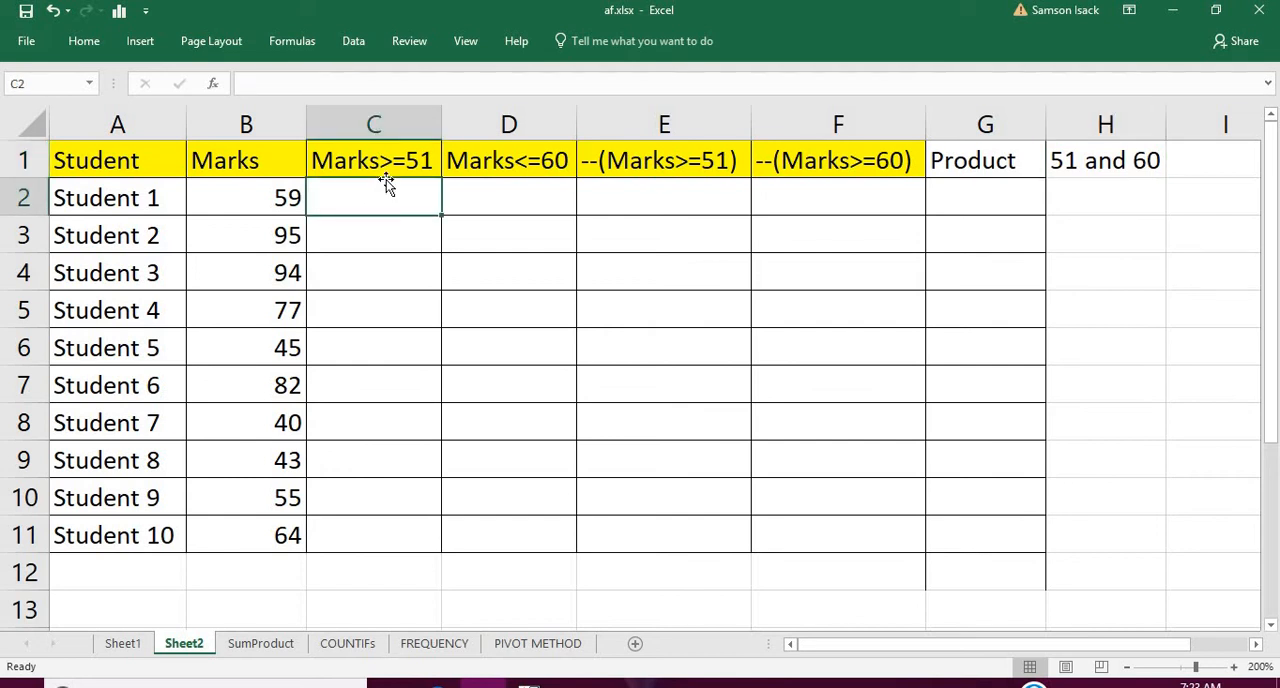
pyautogui.write('=')
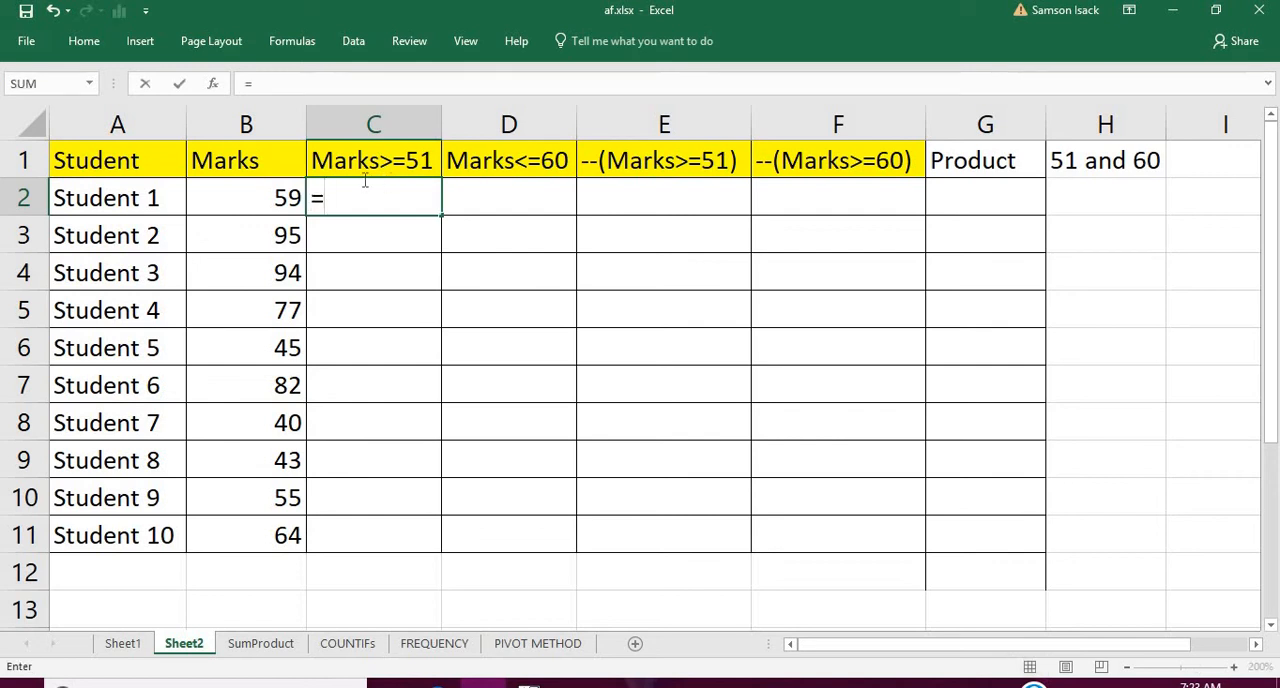
pyautogui.click(255, 198)
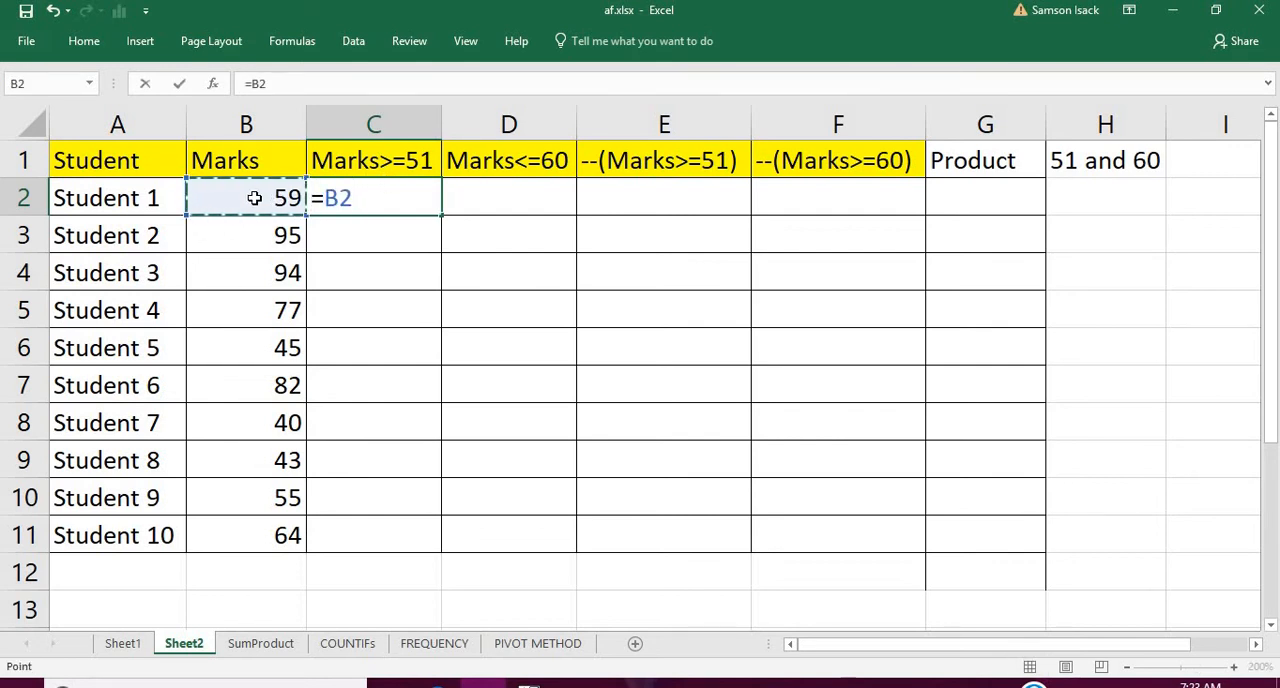
pyautogui.write('>=')
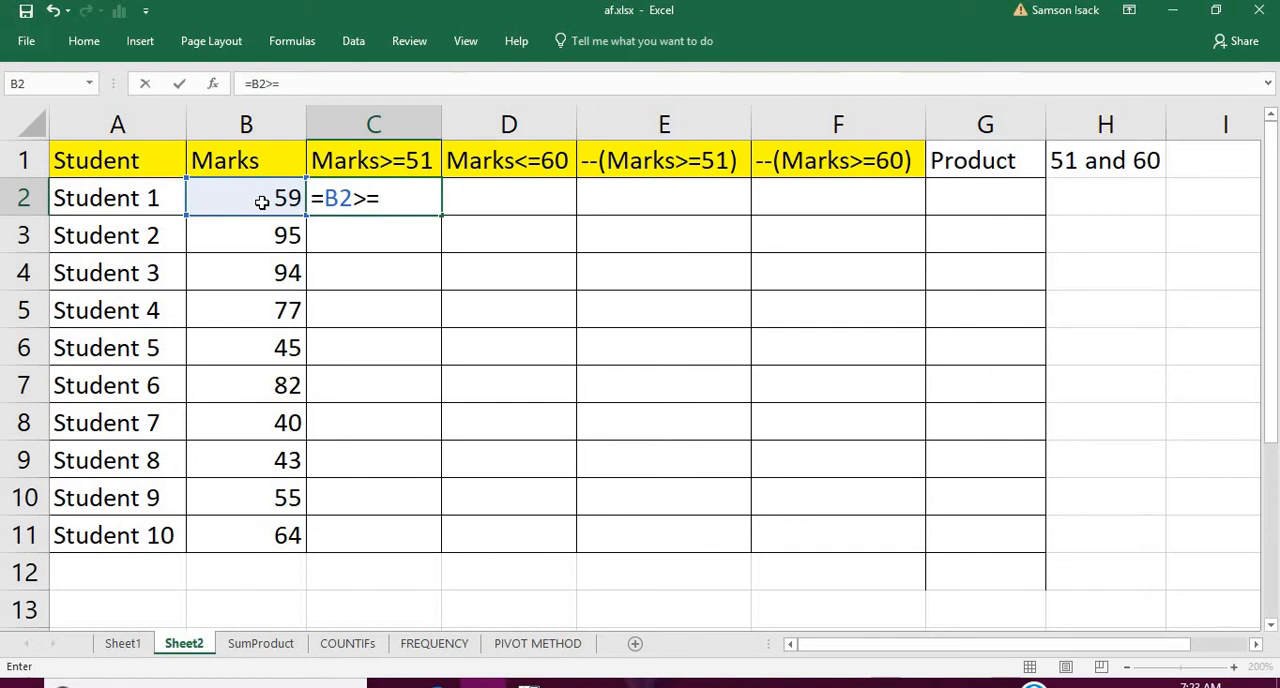
pyautogui.write('51')
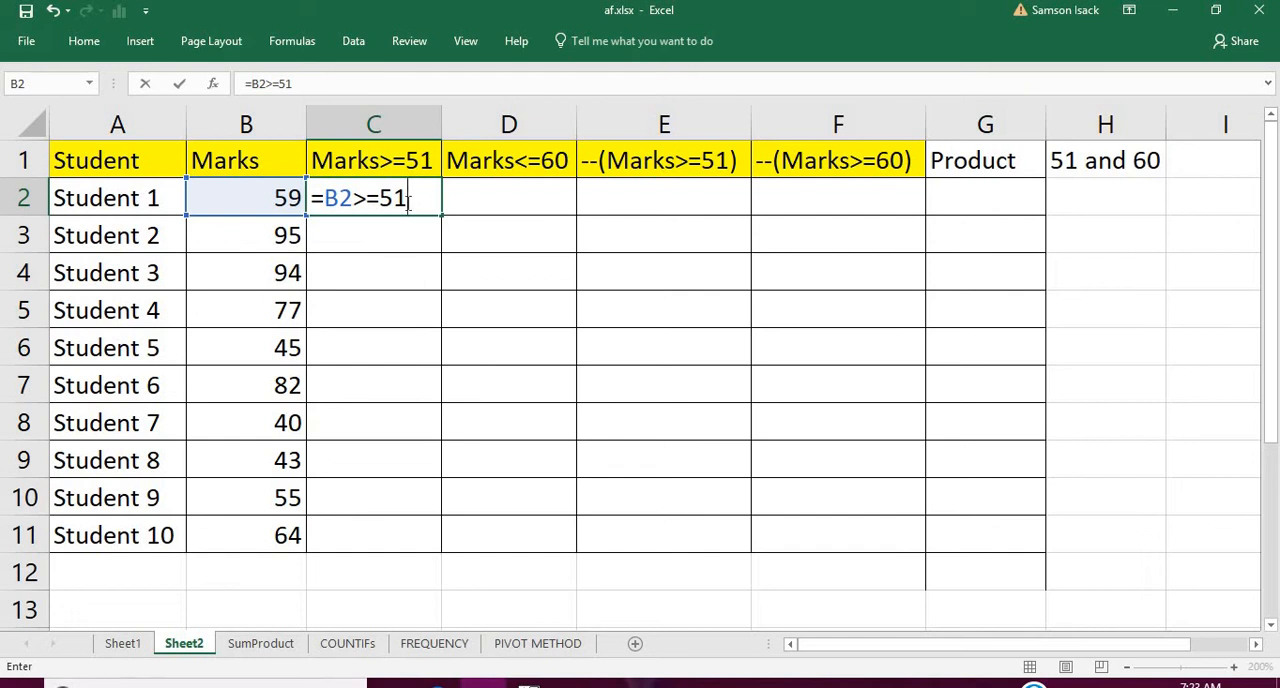
pyautogui.press('Return')
# Fill the Marks>=51 comparison from C2 down to C11 and check the results against the students' marks
pyautogui.click(411, 185)
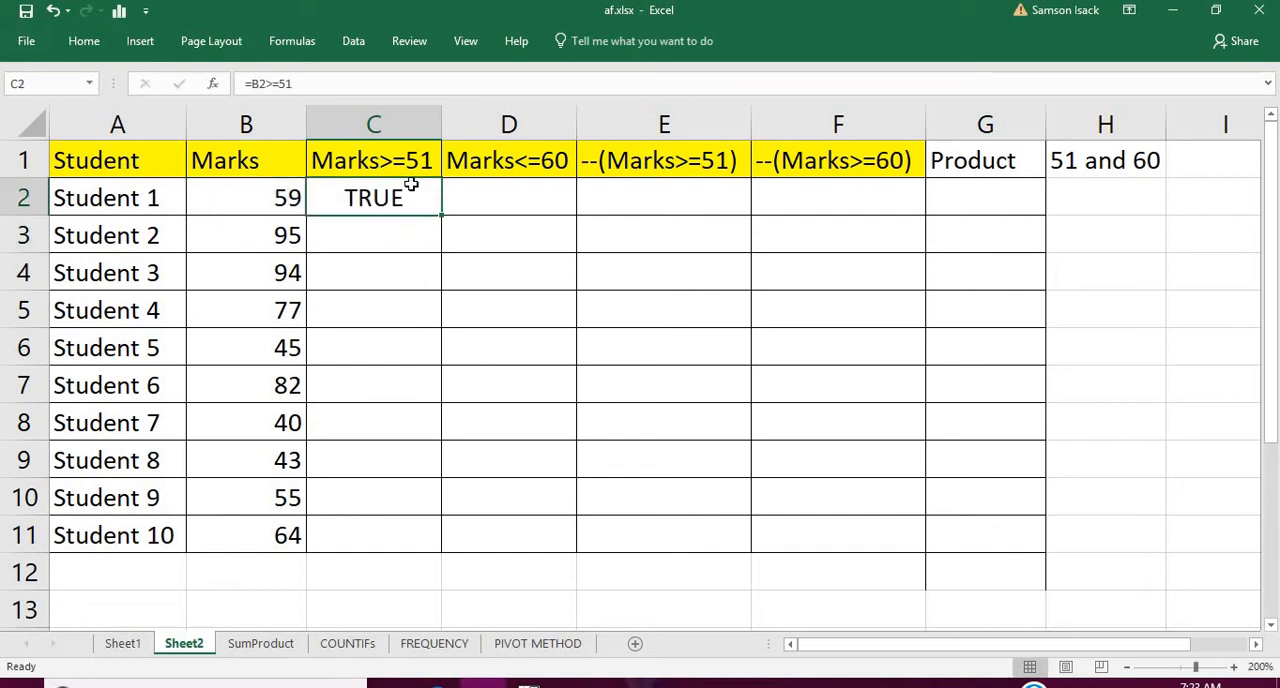
pyautogui.moveTo(441, 217); pyautogui.dragTo(443, 538)
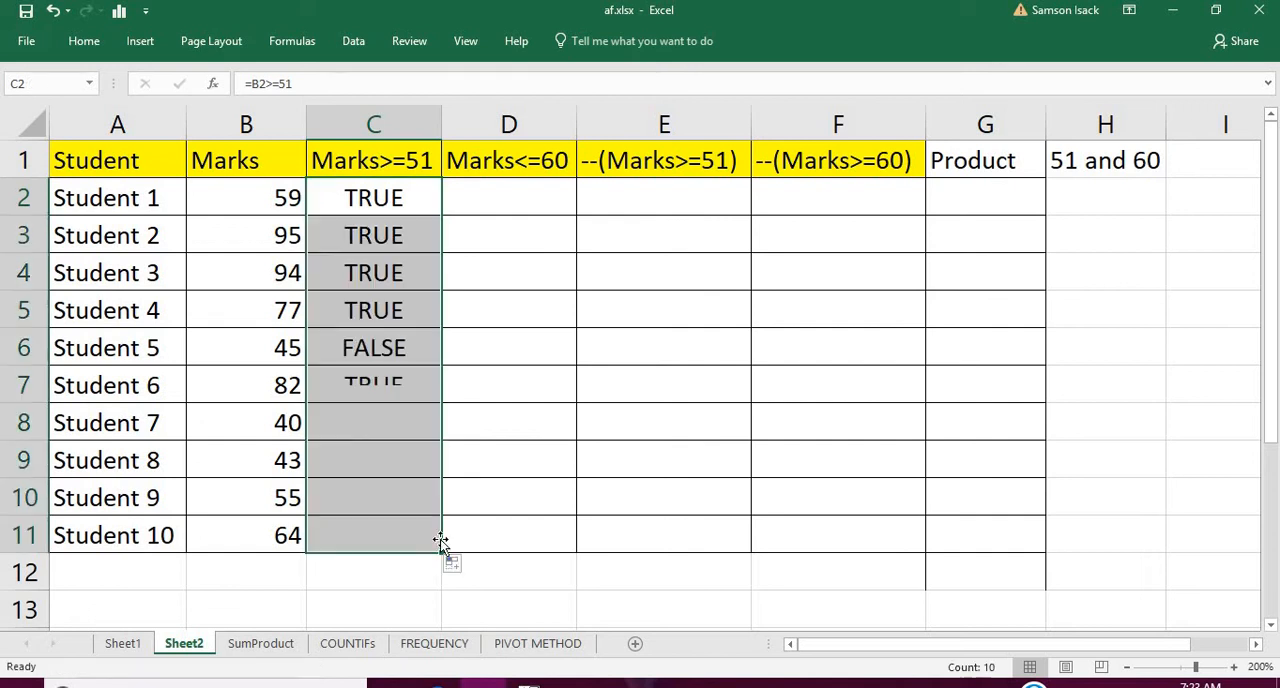
pyautogui.click(376, 222)
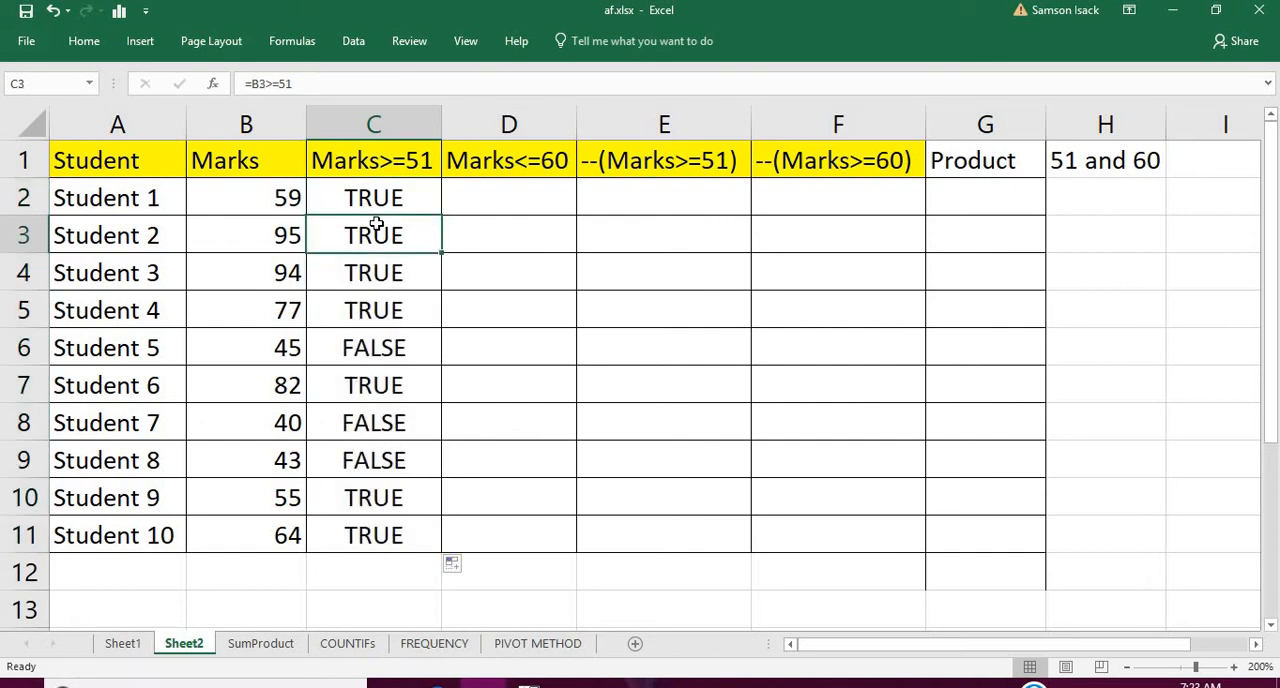
pyautogui.click(374, 276)
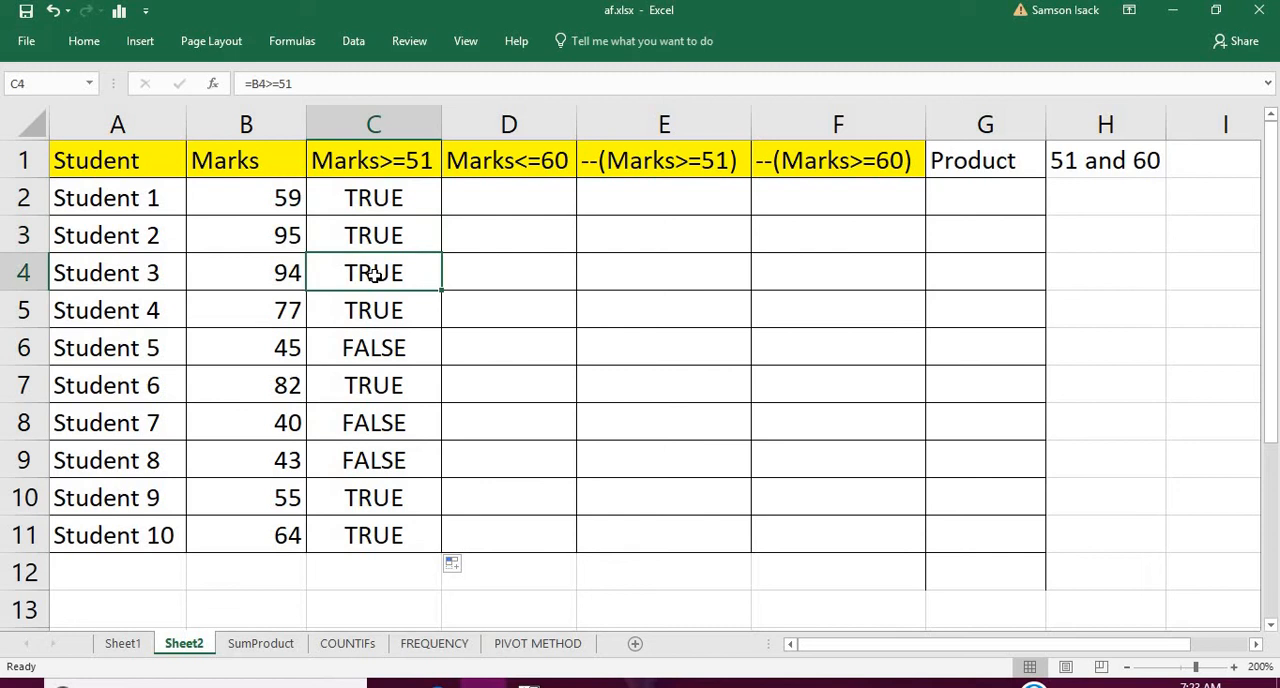
pyautogui.click(339, 347)
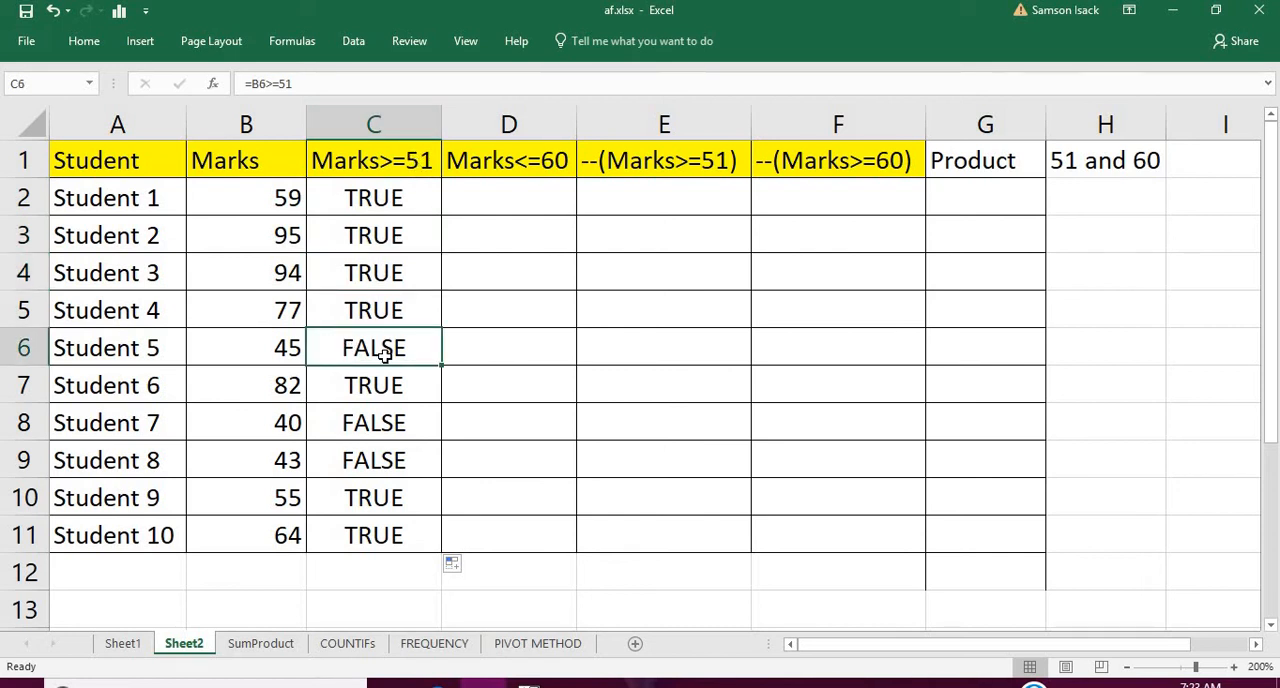
pyautogui.moveTo(398, 198); pyautogui.dragTo(409, 539)
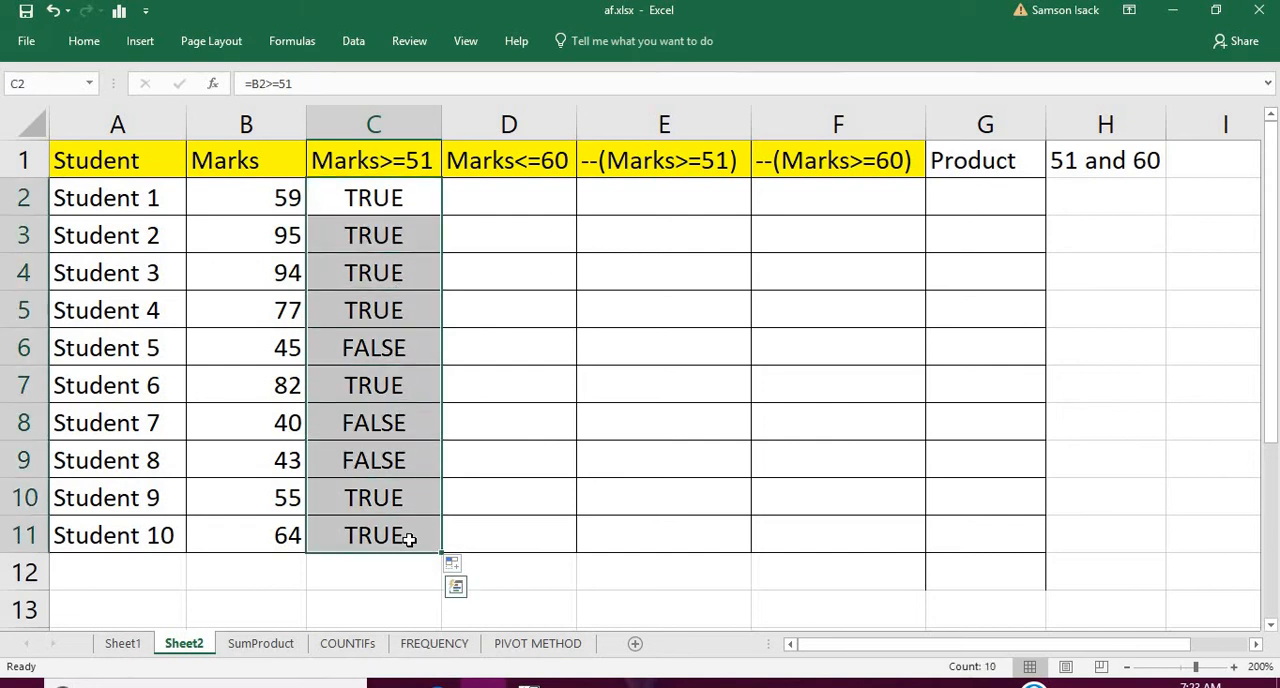
pyautogui.click(389, 191)
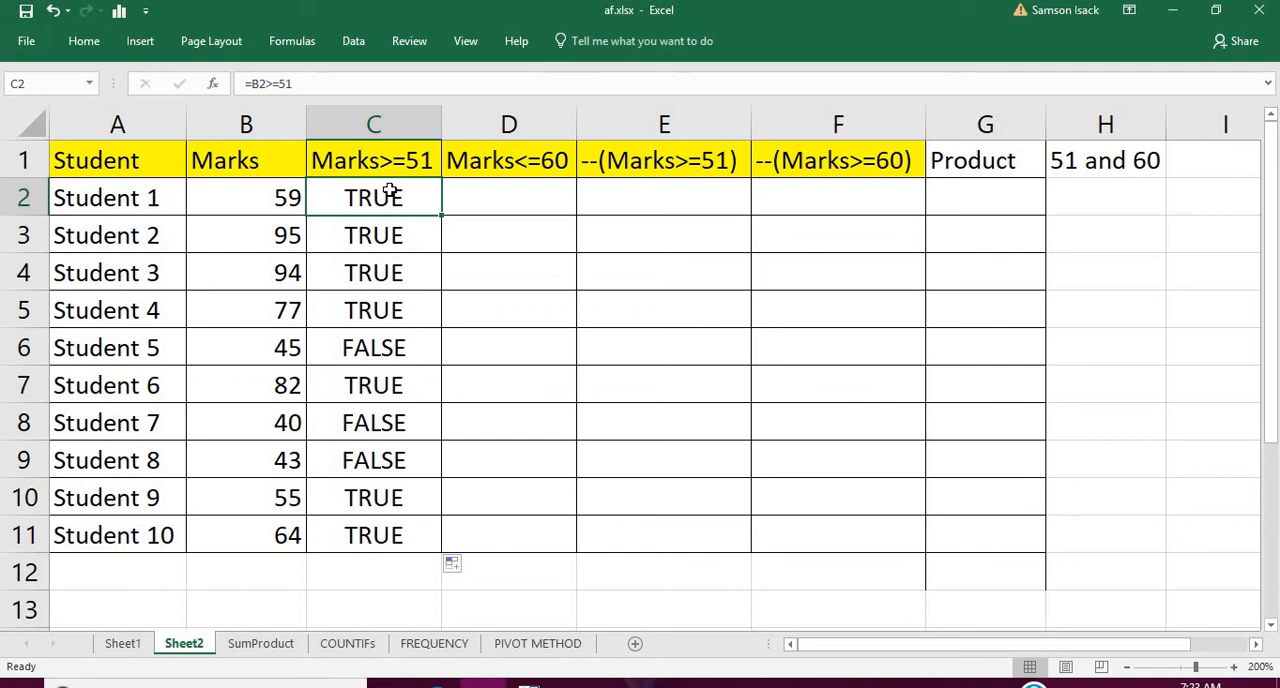
# Enter the comparison =B2<=60 in cell D2 under the Marks<=60 heading
pyautogui.click(485, 198)
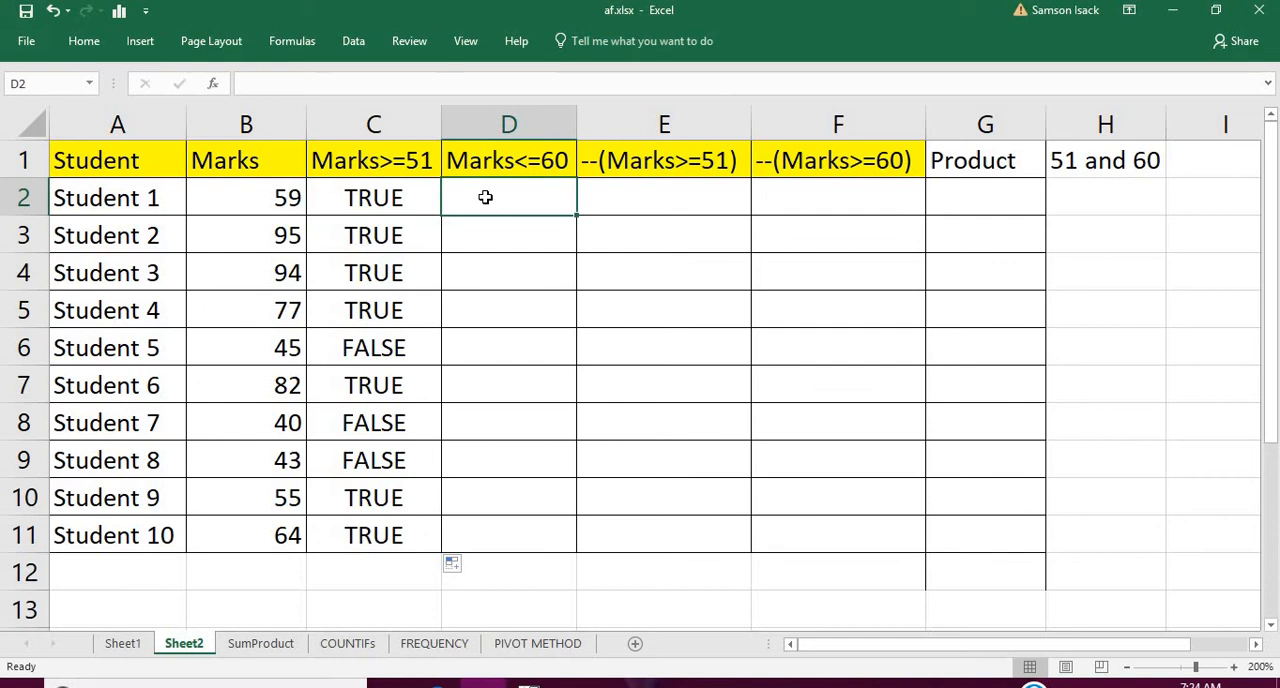
pyautogui.write('=')
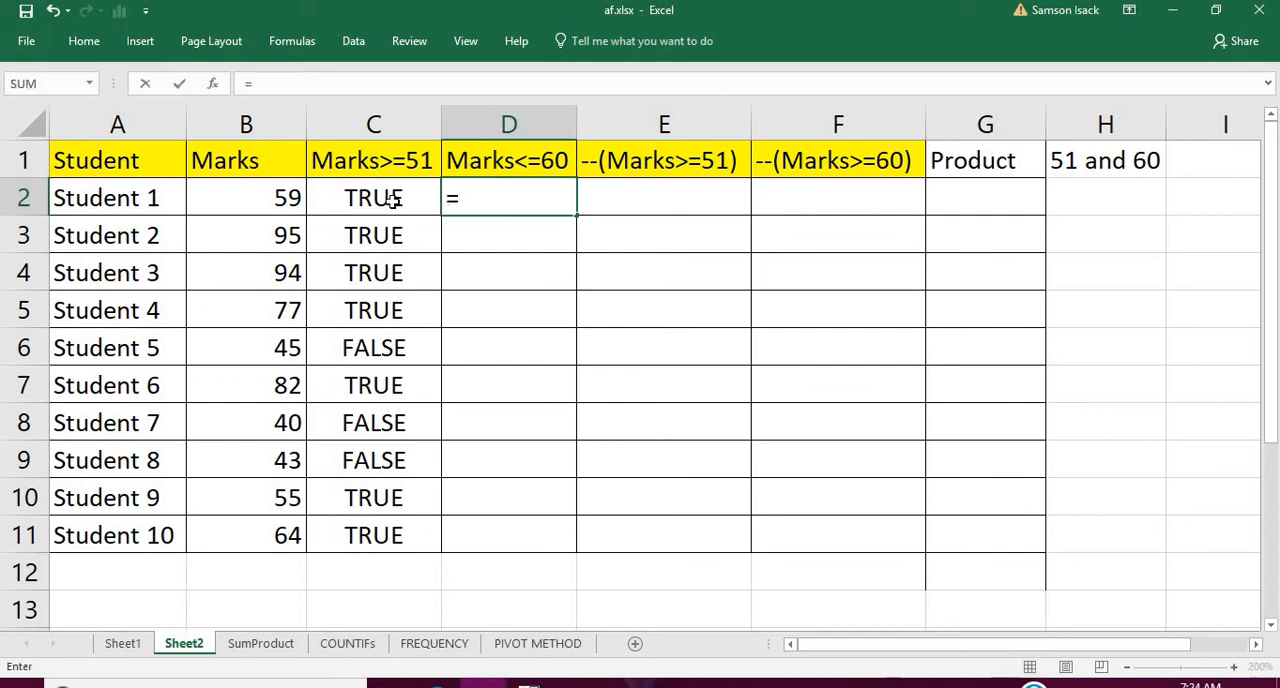
pyautogui.click(286, 201)
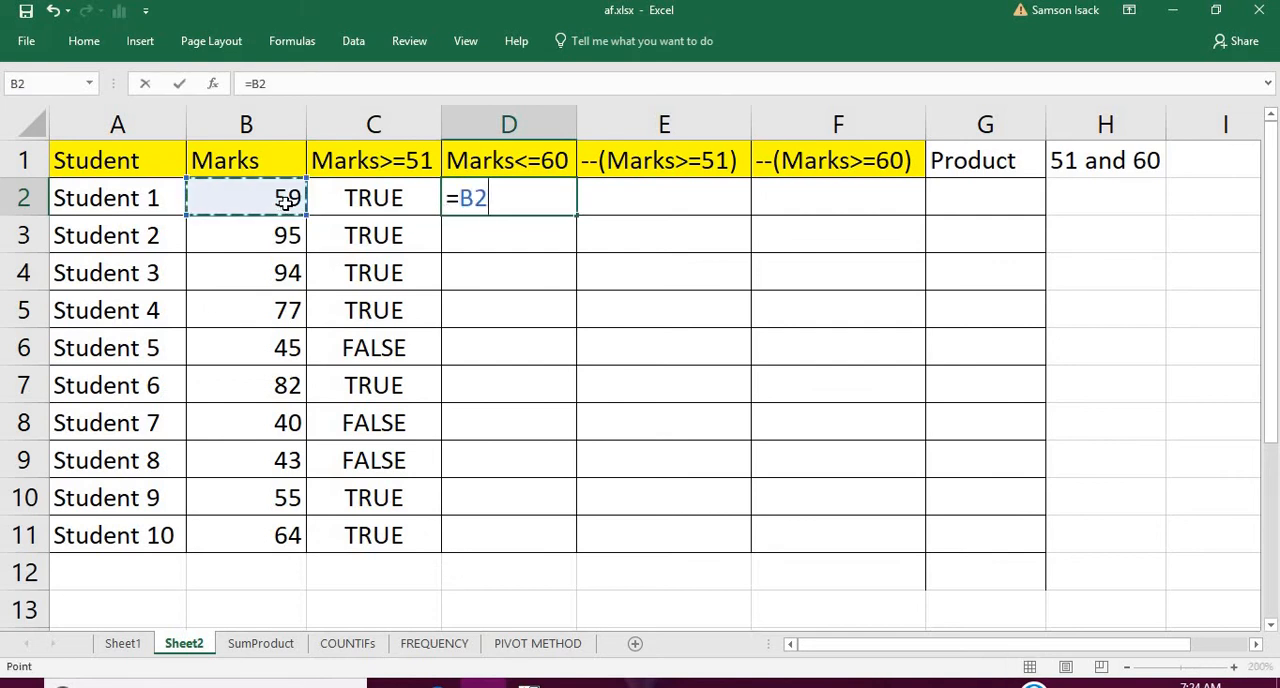
pyautogui.write('<=60')
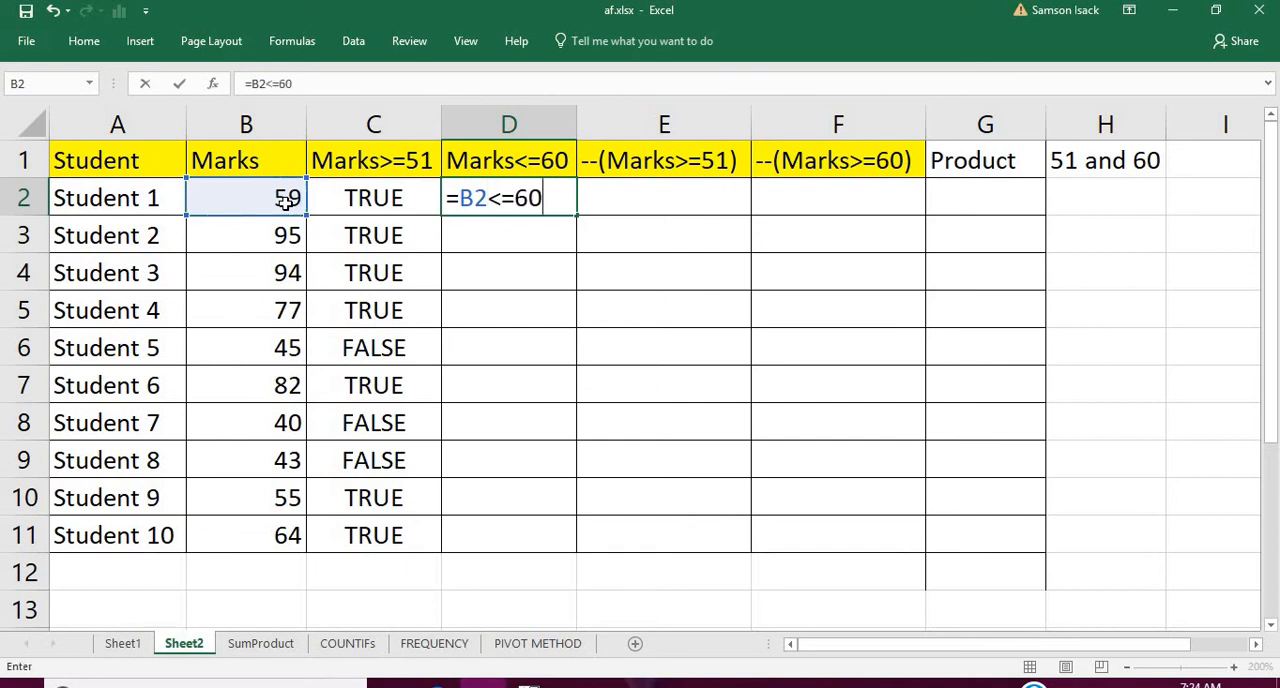
pyautogui.press('Return')
pyautogui.click(497, 198)
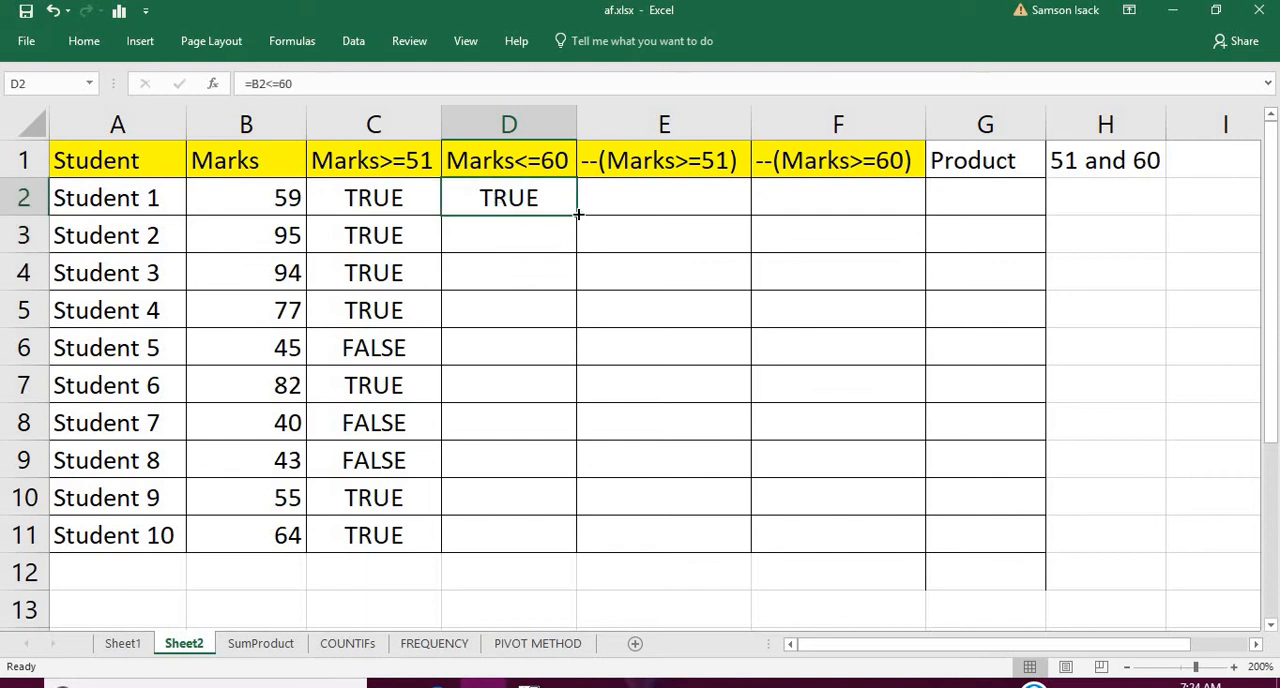
# Fill the Marks<=60 comparison from D2 down to D11 and check its first results beside the Marks>=51 column
pyautogui.moveTo(578, 214); pyautogui.dragTo(576, 551)
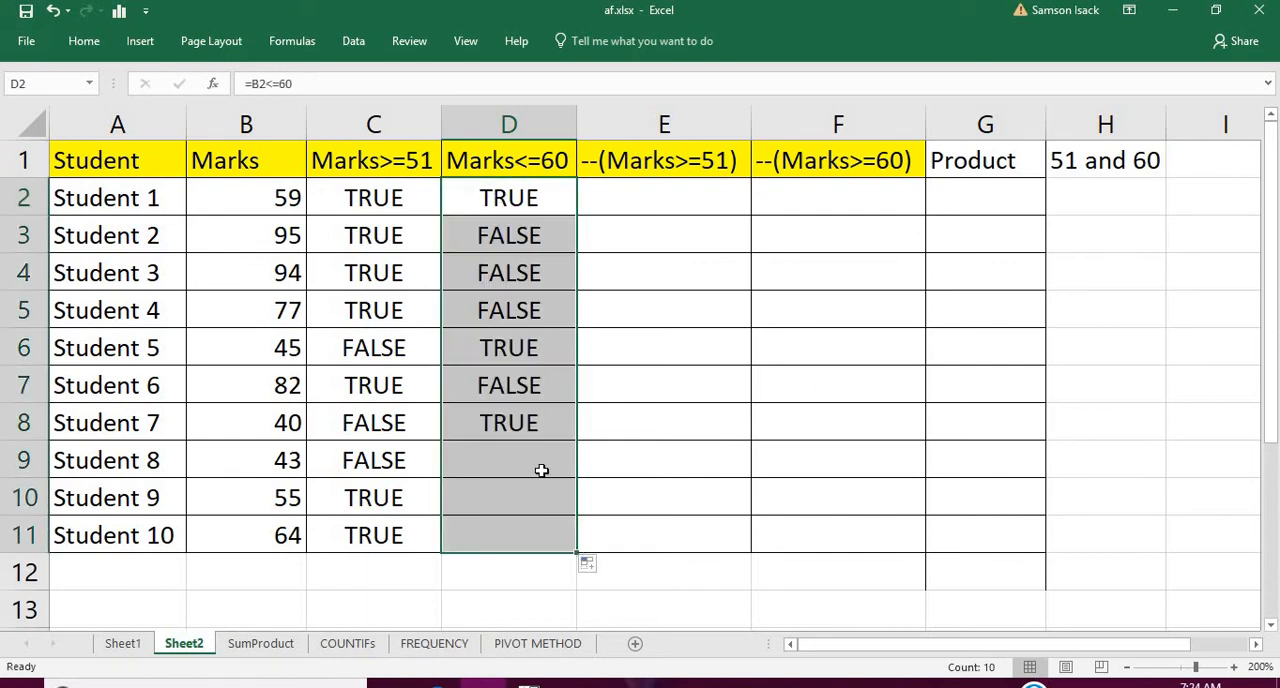
pyautogui.click(538, 198)
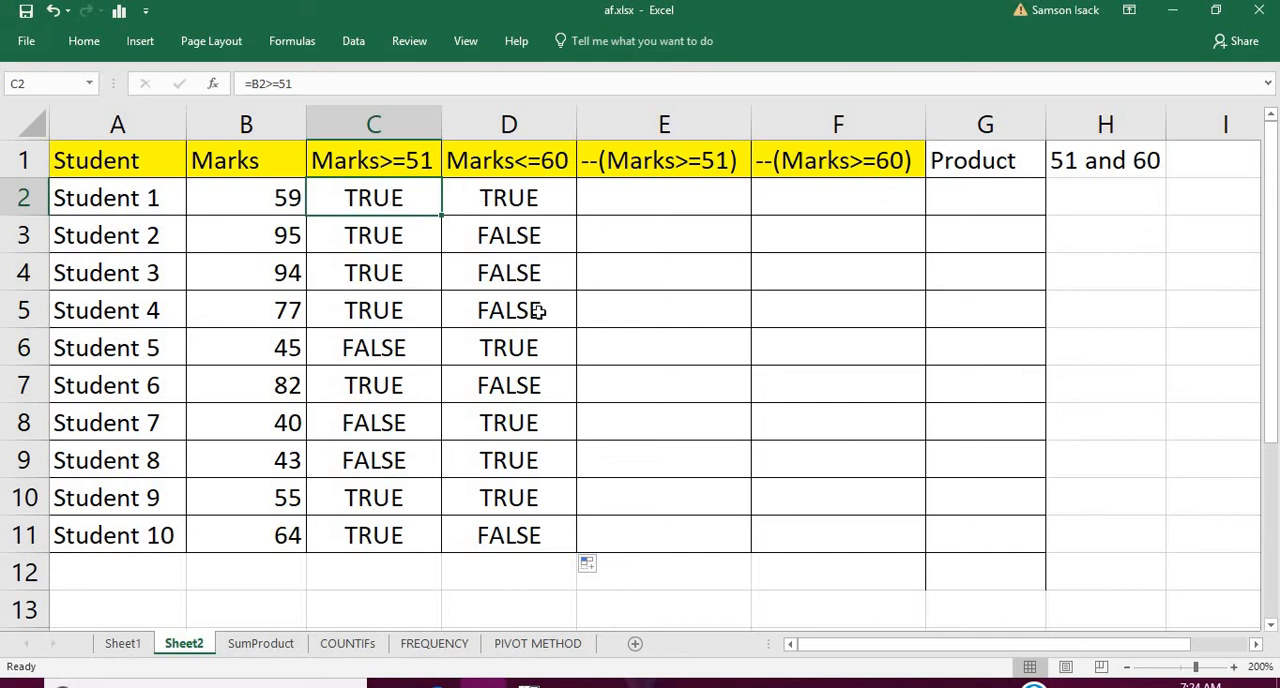
pyautogui.click(378, 248)
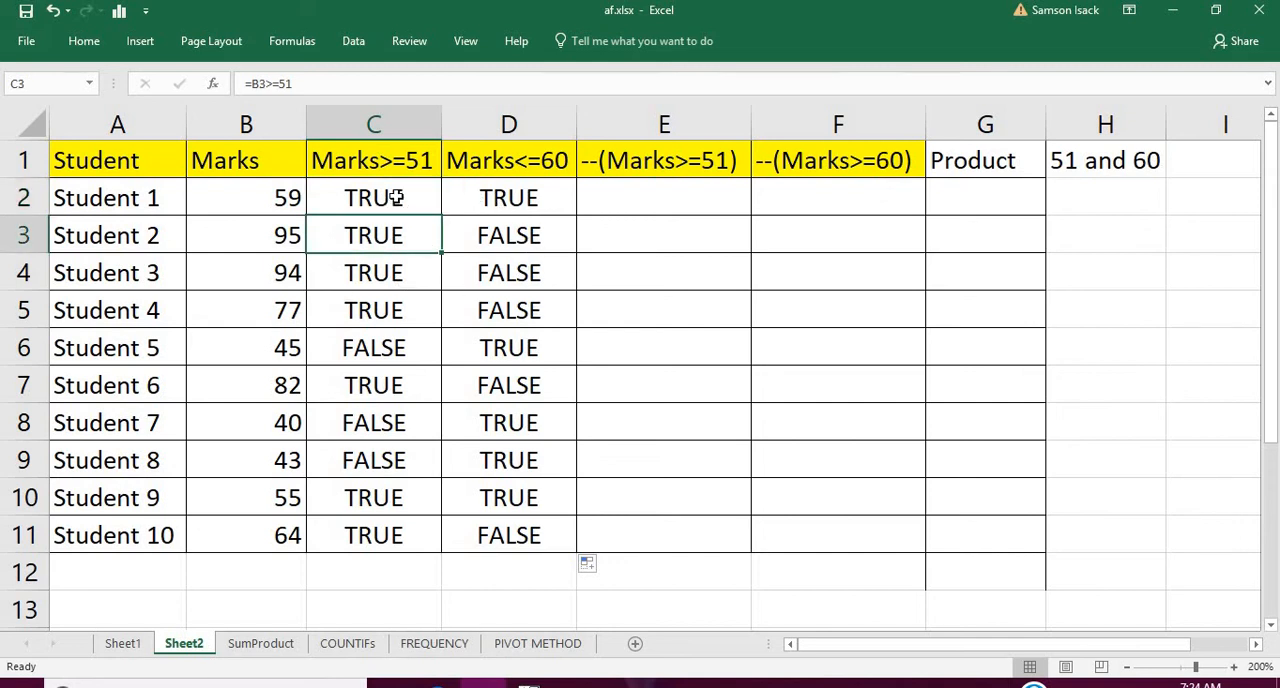
pyautogui.click(396, 198)
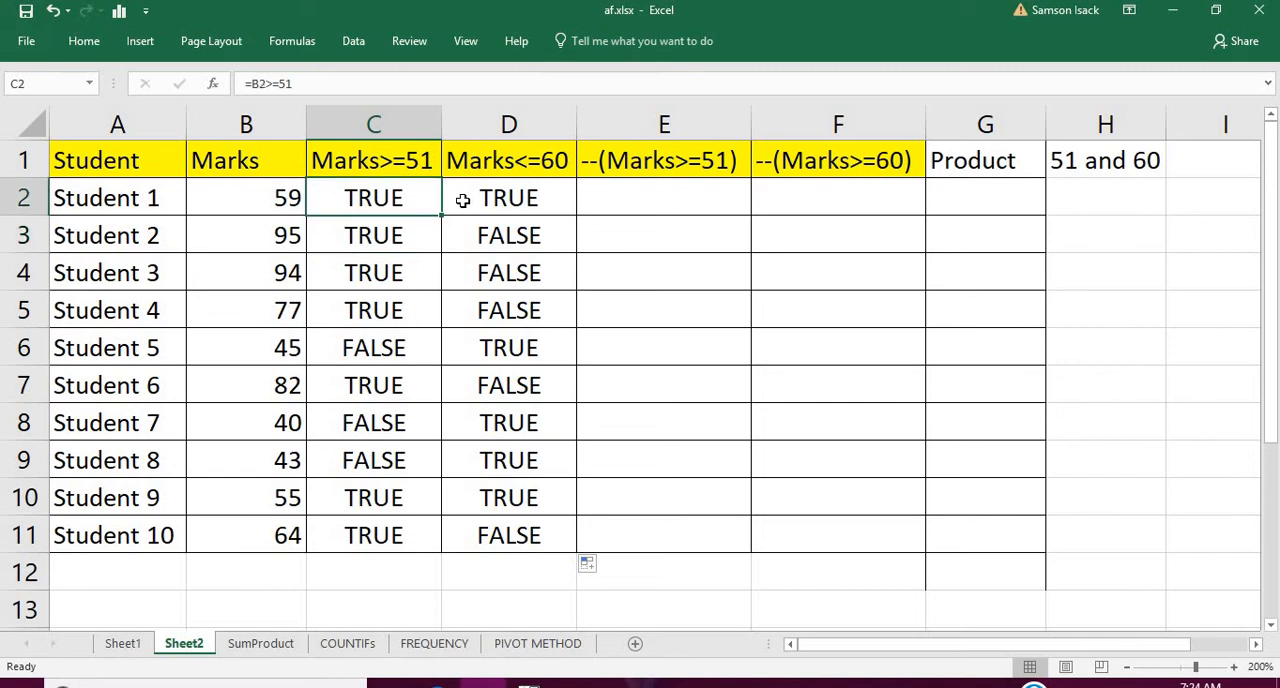
pyautogui.click(462, 200)
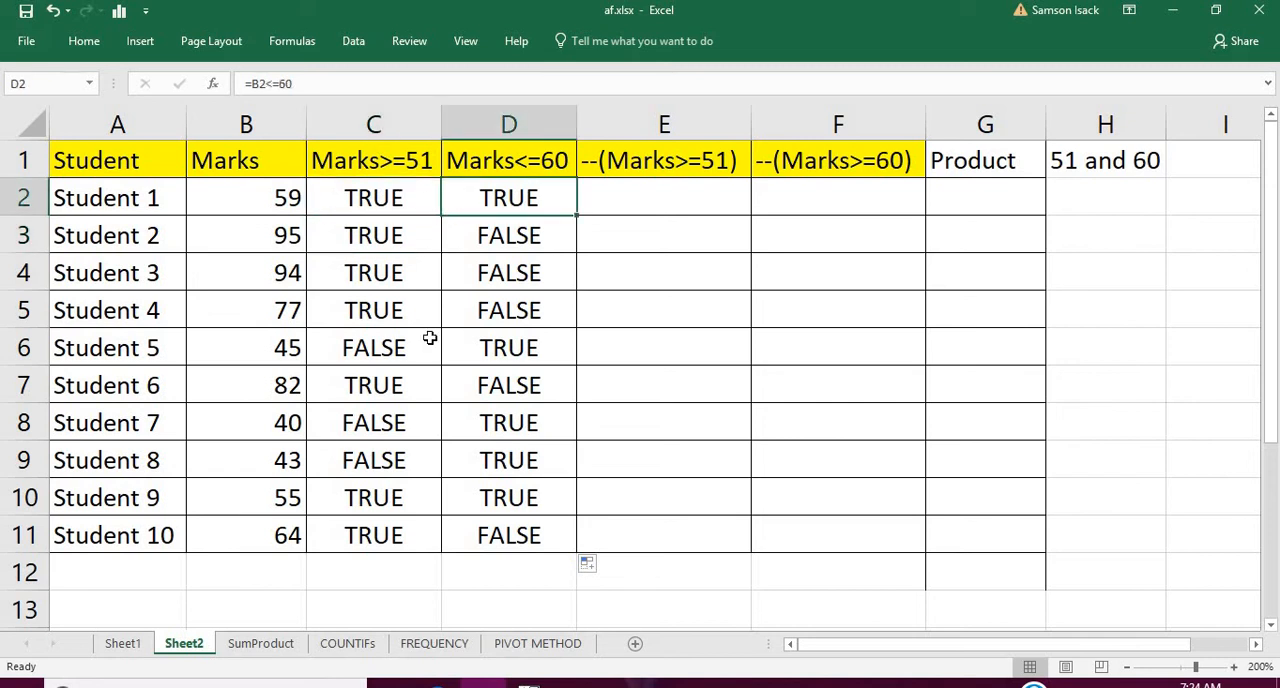
# Compare the Marks>=51 and Marks<=60 results row by row to find the students who meet both conditions
pyautogui.click(398, 203)
pyautogui.moveTo(390, 317); pyautogui.dragTo(394, 533)
pyautogui.moveTo(533, 190); pyautogui.dragTo(538, 540)
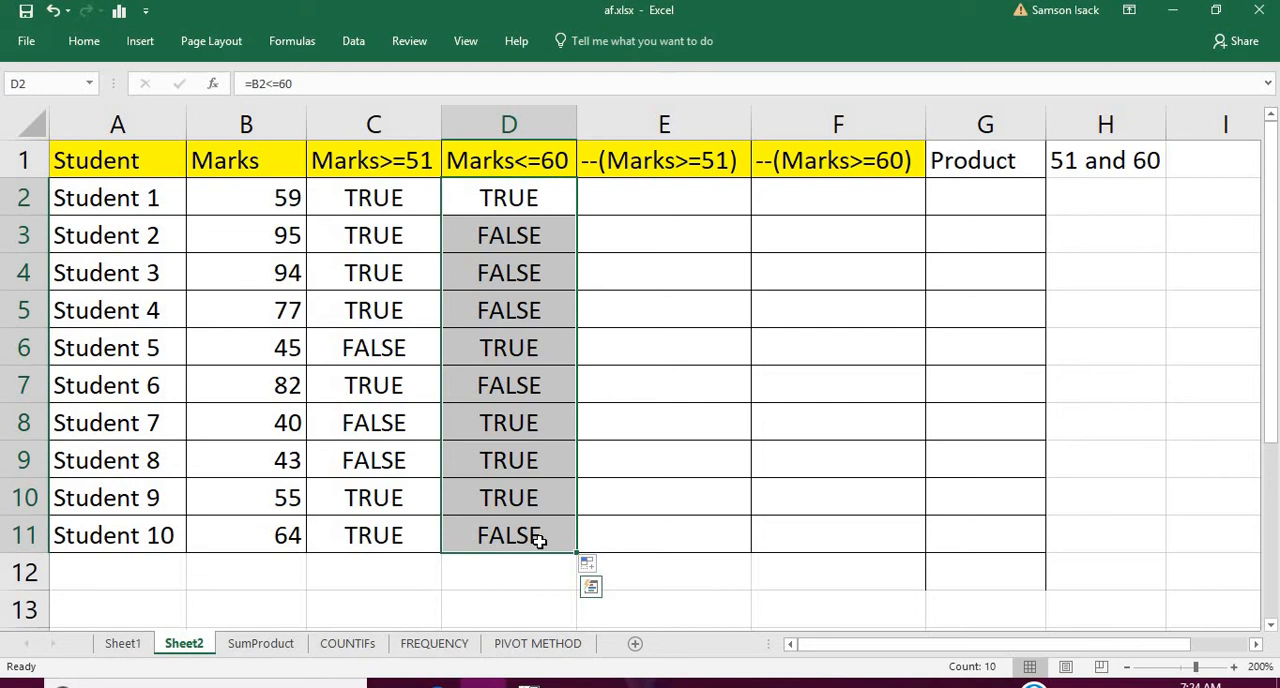
pyautogui.click(383, 198)
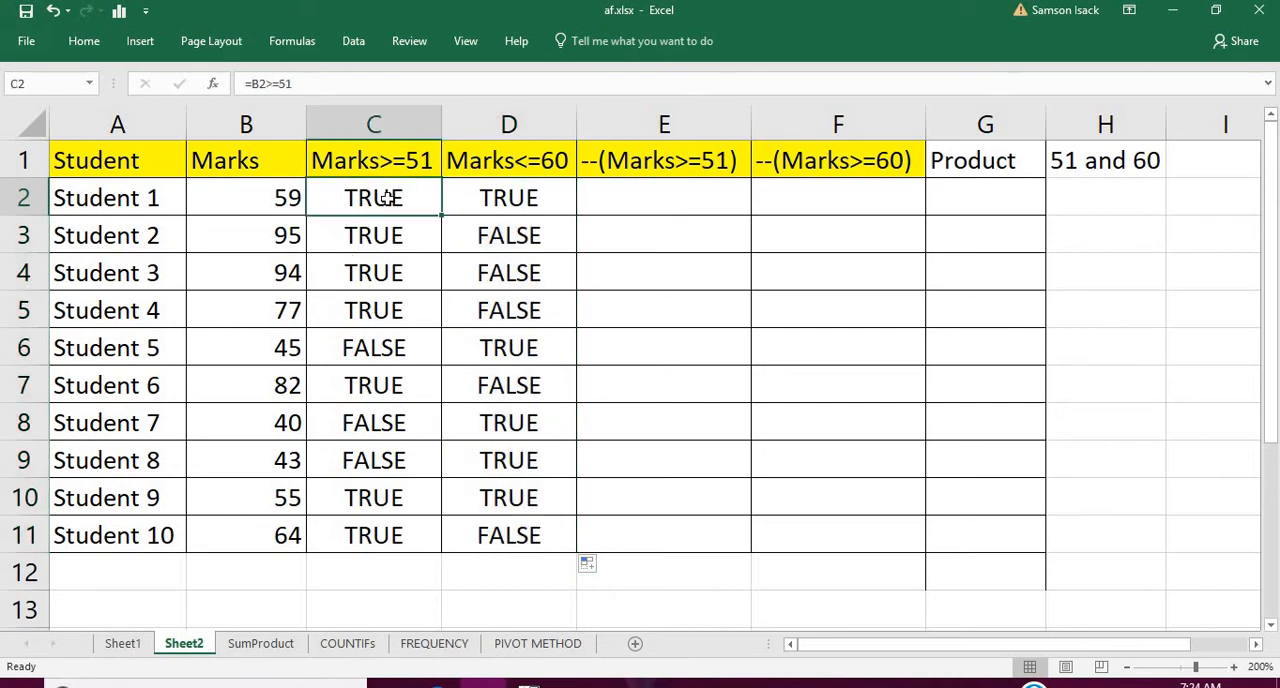
pyautogui.click(507, 198)
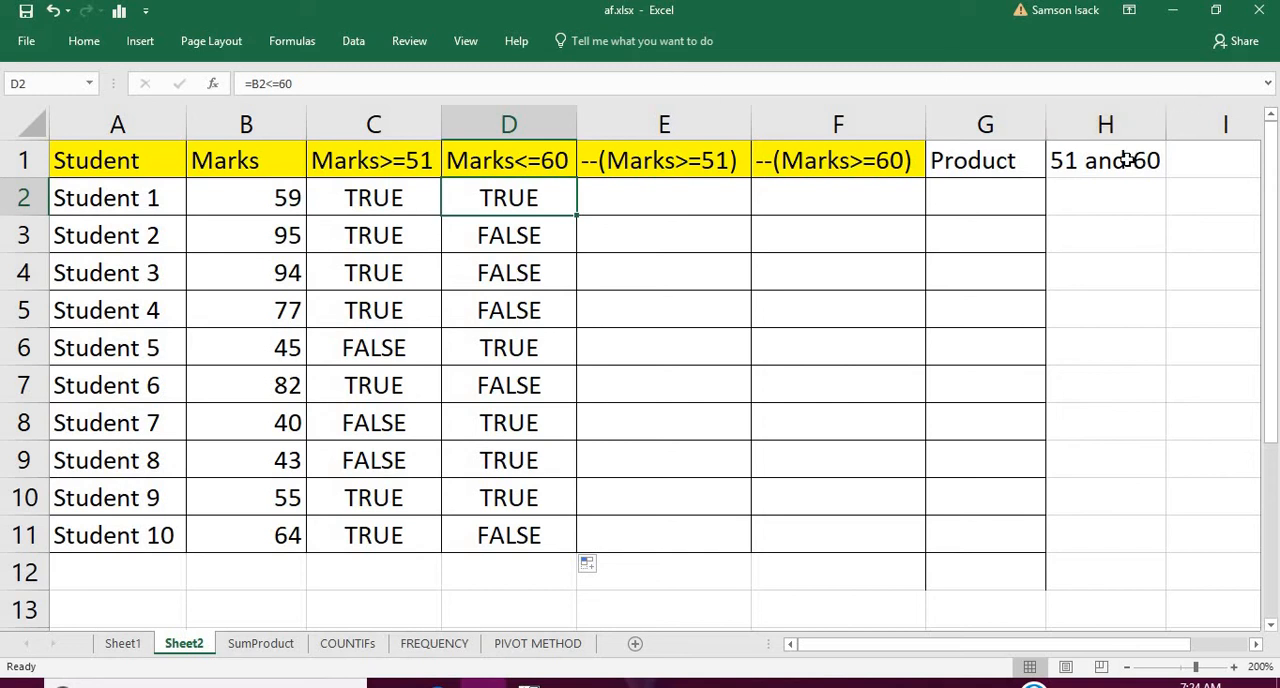
pyautogui.click(379, 199)
pyautogui.moveTo(379, 199); pyautogui.dragTo(466, 205)
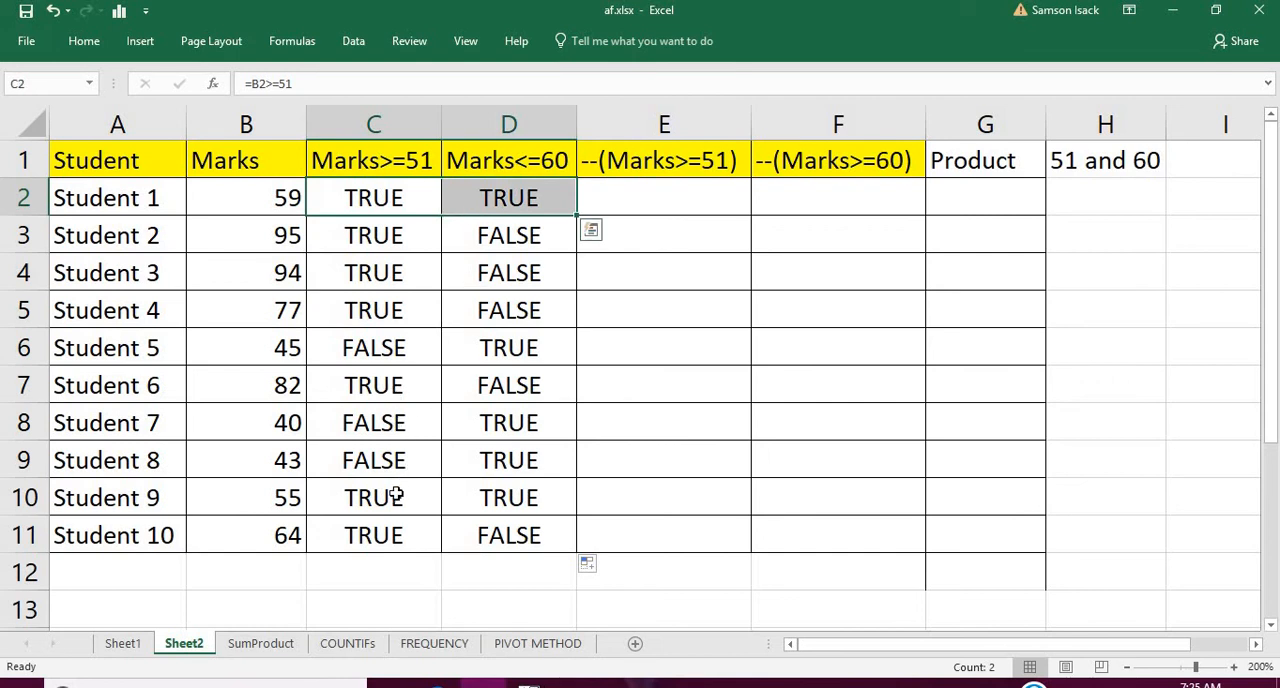
pyautogui.moveTo(400, 496); pyautogui.dragTo(457, 495)
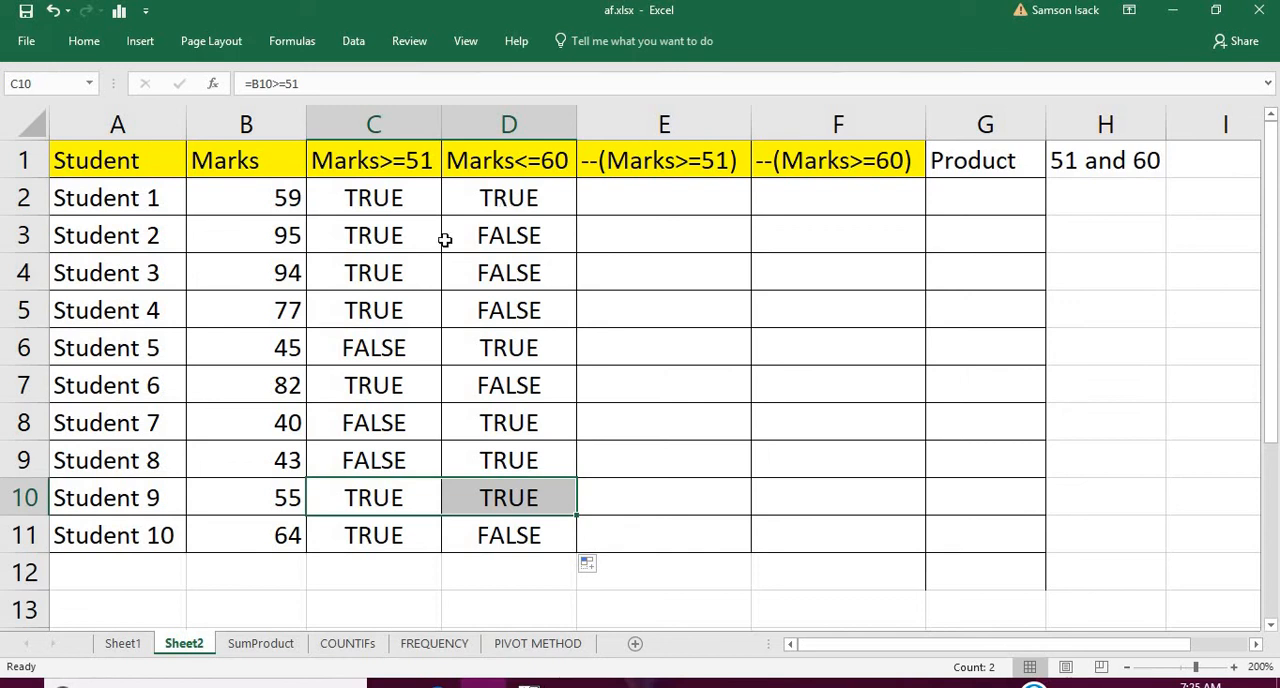
# Review the logical values in columns C and D, and examine the double minus in the --(Marks>=51) heading in E1
pyautogui.click(400, 198)
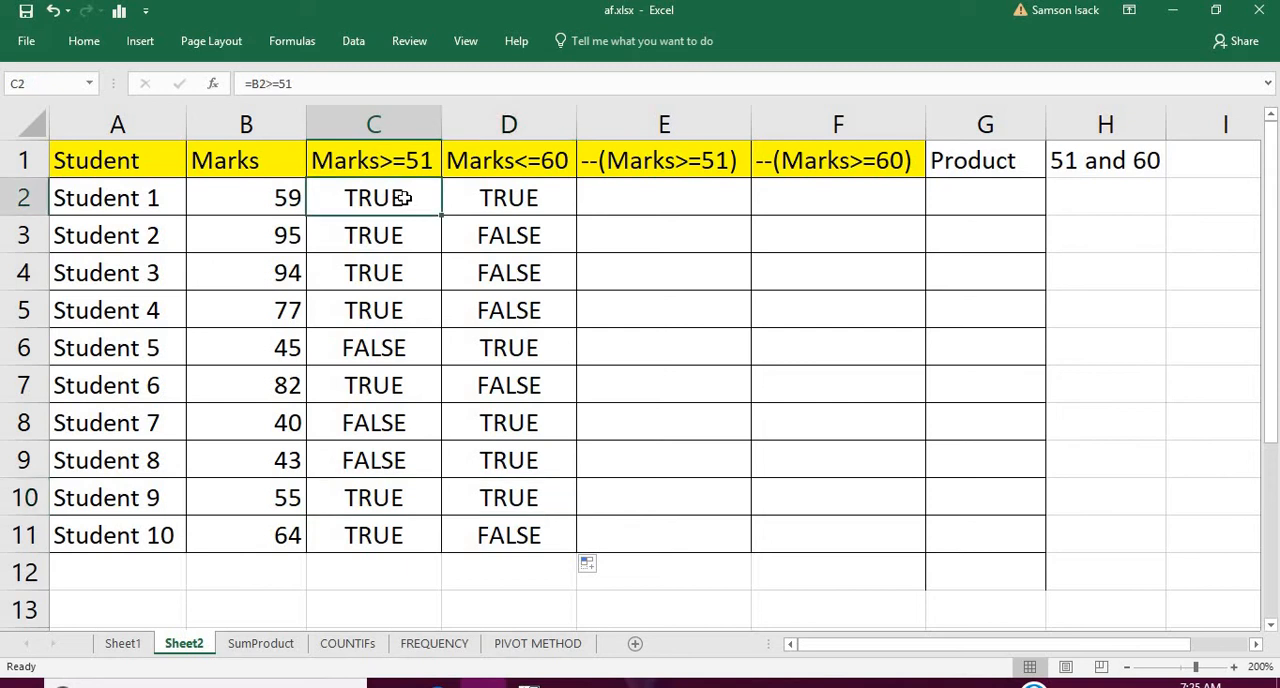
pyautogui.moveTo(403, 198); pyautogui.dragTo(363, 452)
pyautogui.click(514, 198)
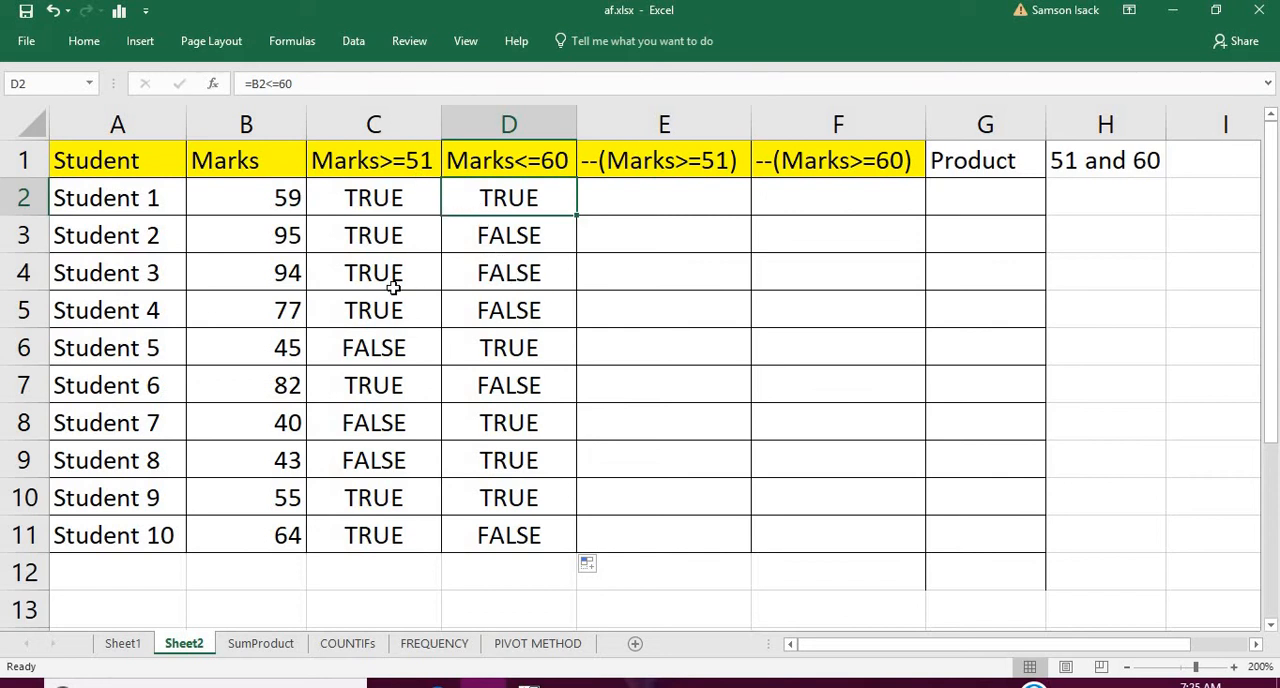
pyautogui.click(388, 205)
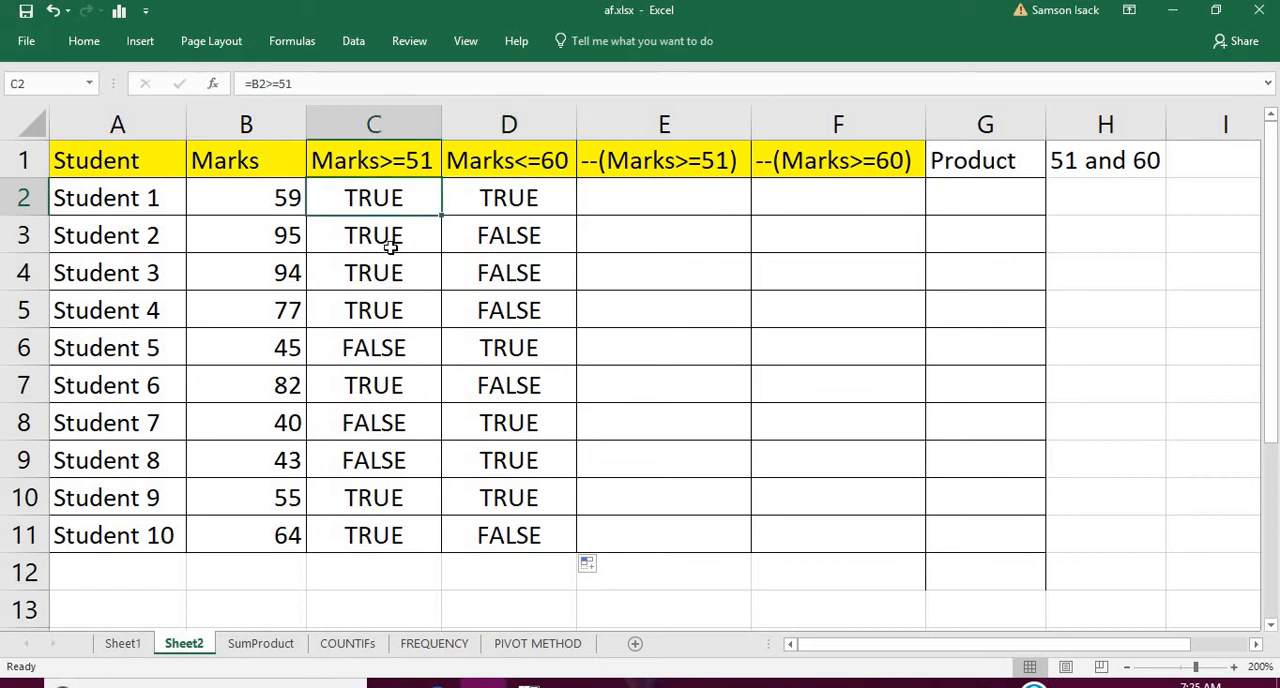
pyautogui.moveTo(390, 248); pyautogui.dragTo(403, 530)
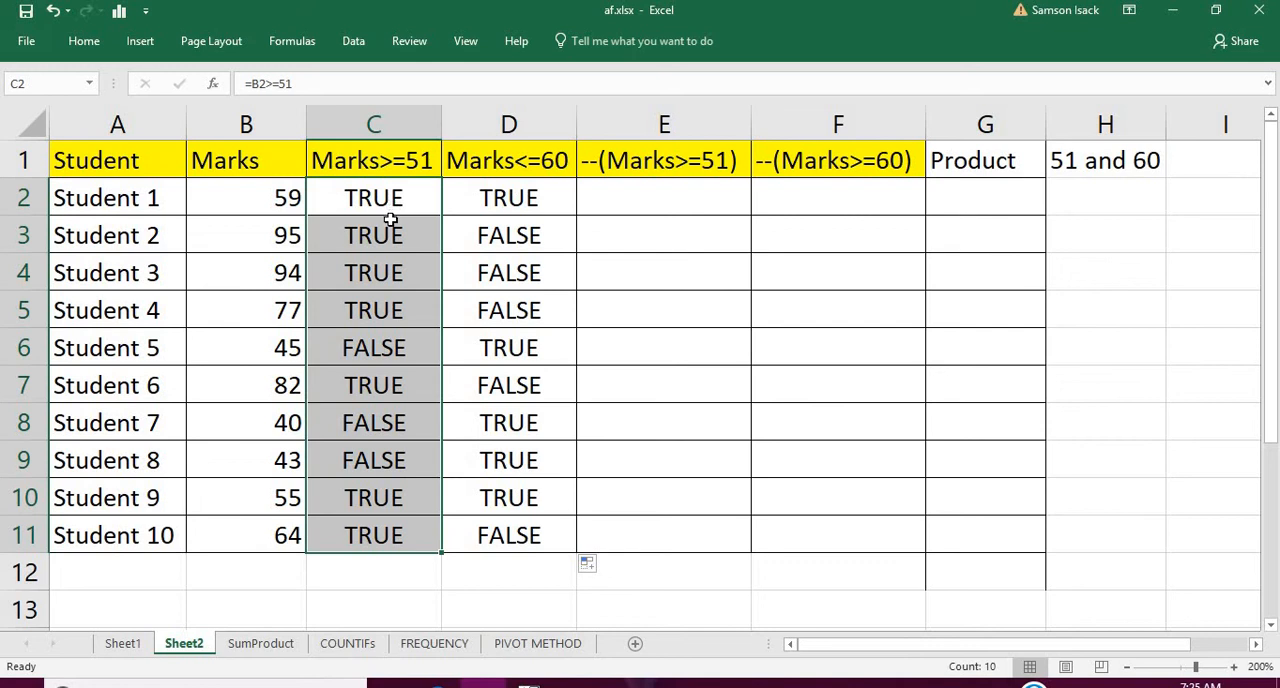
pyautogui.click(654, 166)
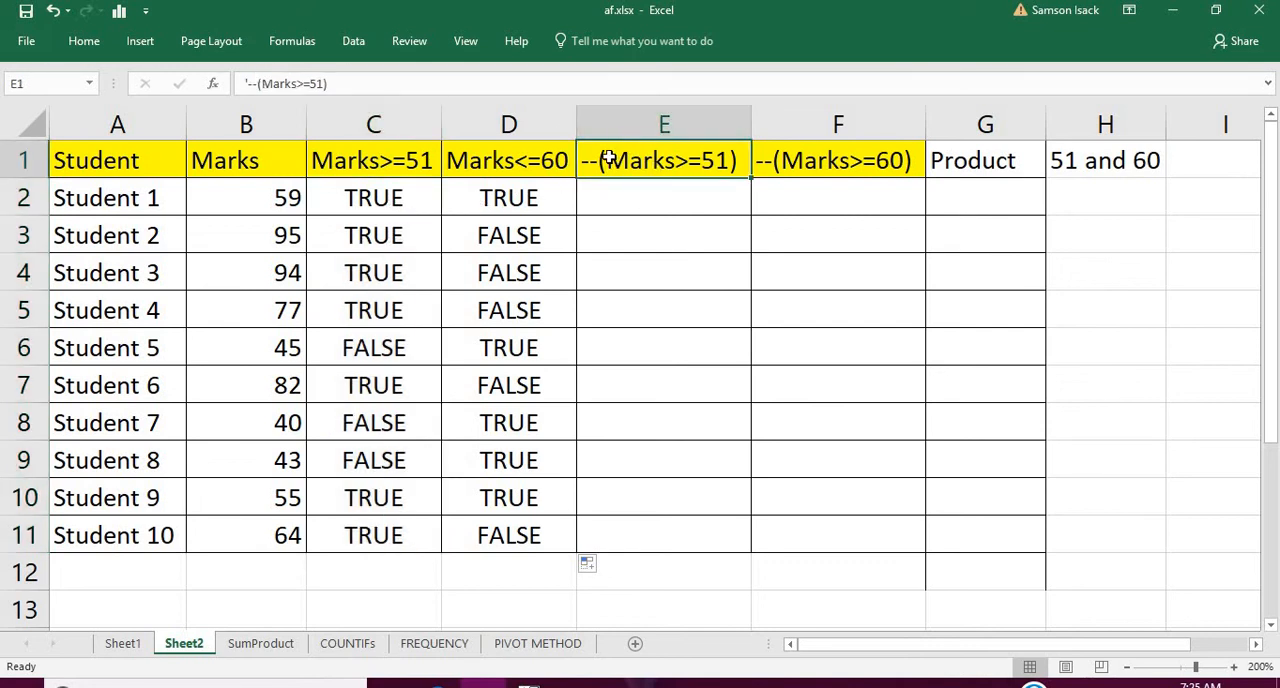
pyautogui.doubleClick(603, 159)
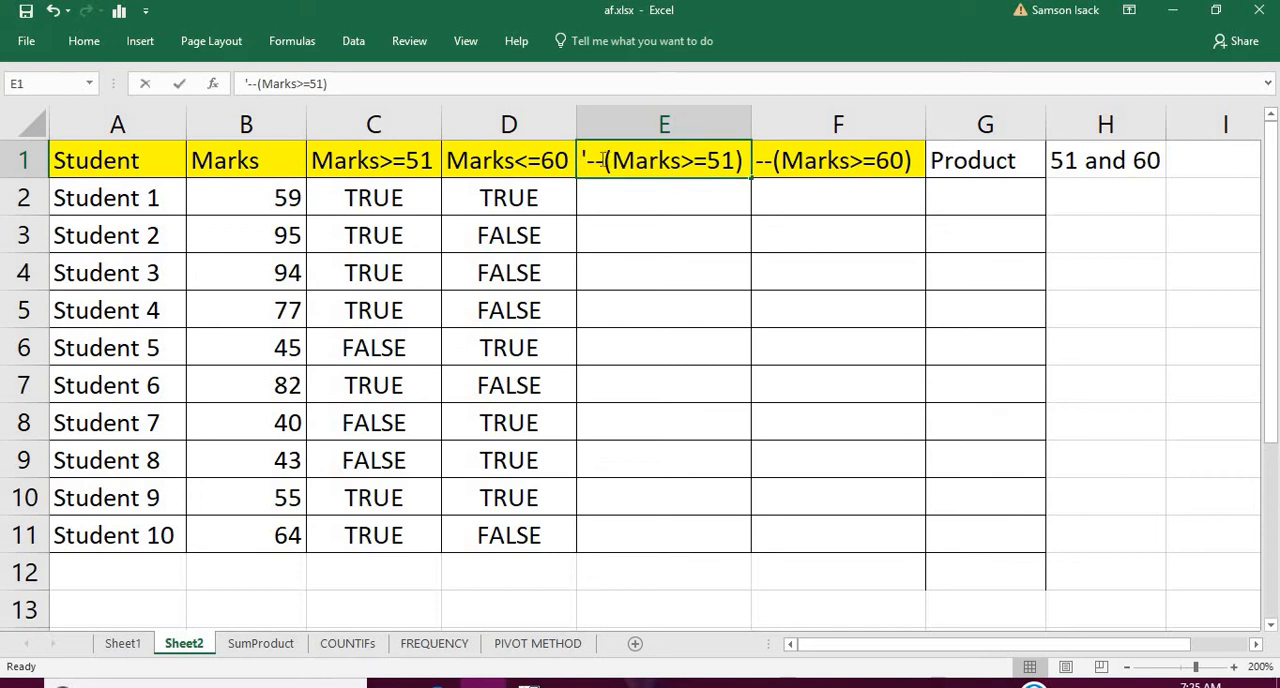
pyautogui.moveTo(603, 160); pyautogui.dragTo(586, 162)
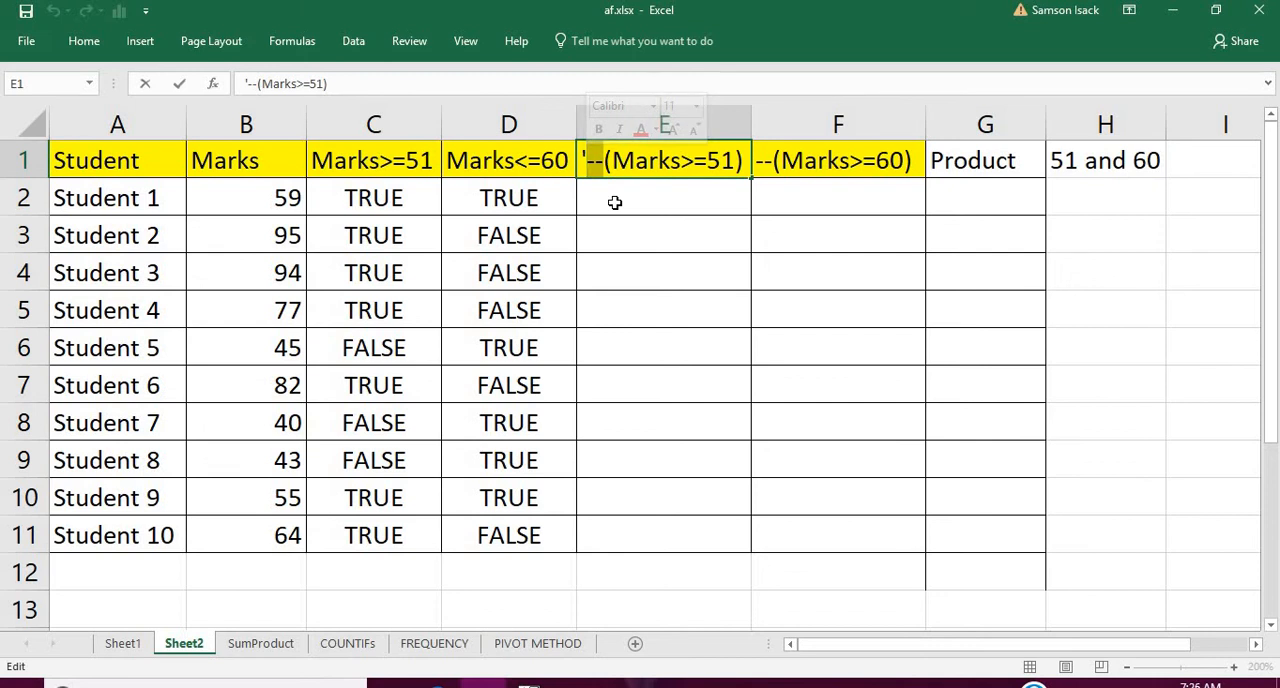
# Enter the formula =--C2 in cell E2 to convert the first Marks>=51 result to a number
pyautogui.click(615, 202)
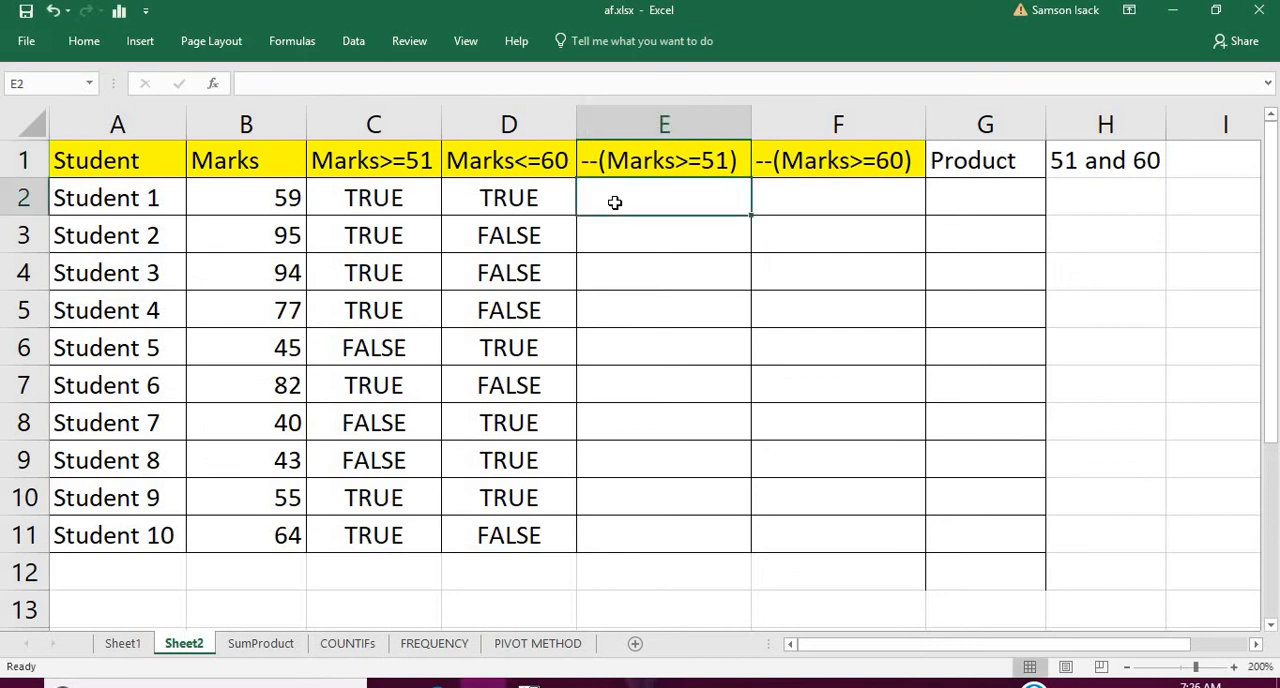
pyautogui.write('=-')
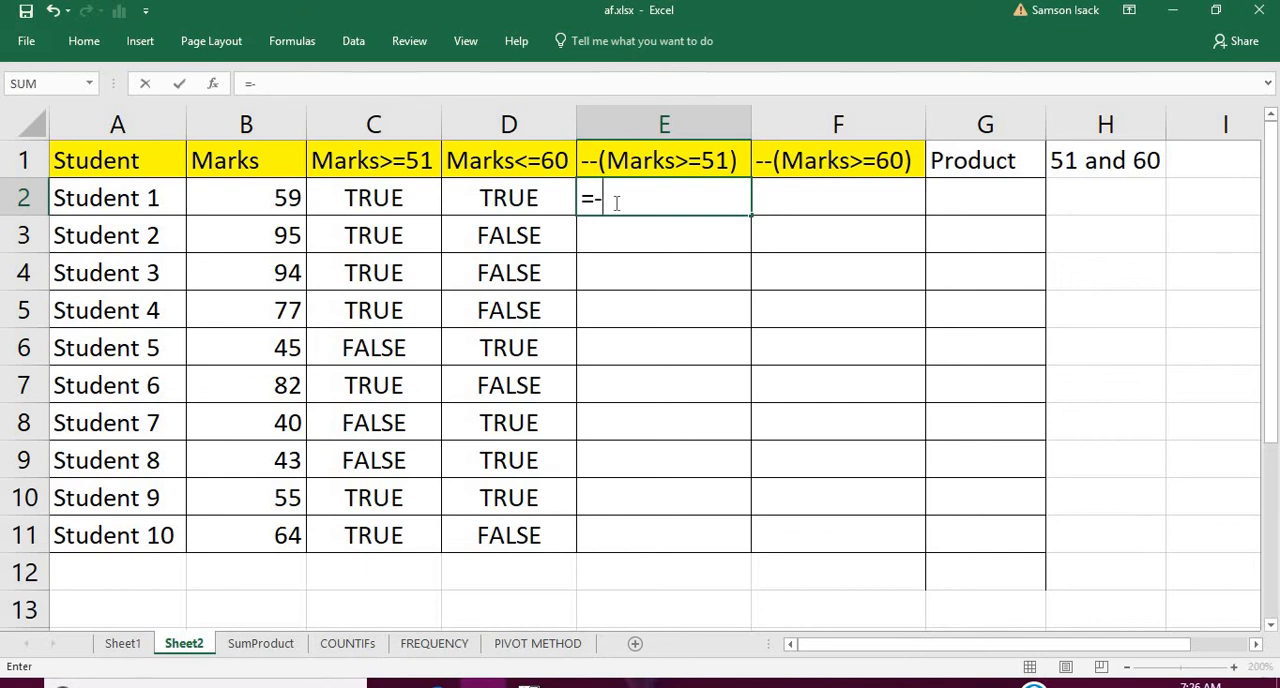
pyautogui.write('-')
pyautogui.click(388, 203)
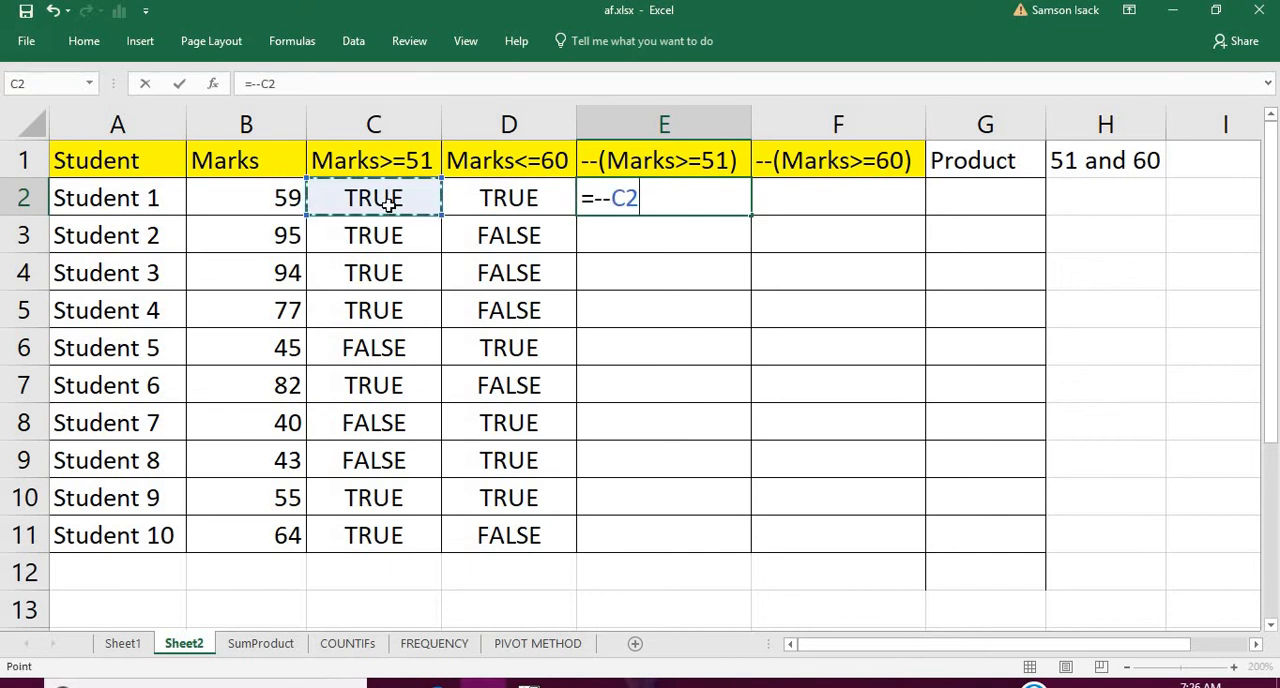
pyautogui.press('Return')
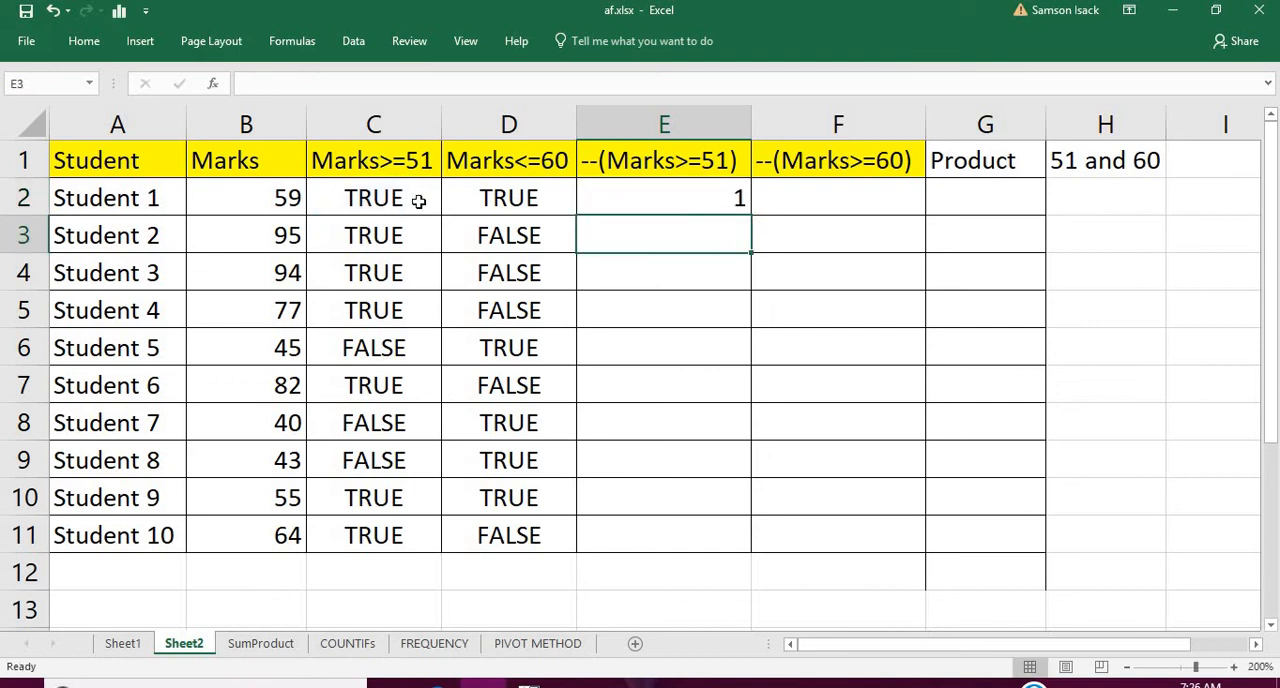
# Fill the double-minus formula from E2 down to E11 for all students
pyautogui.click(620, 190)
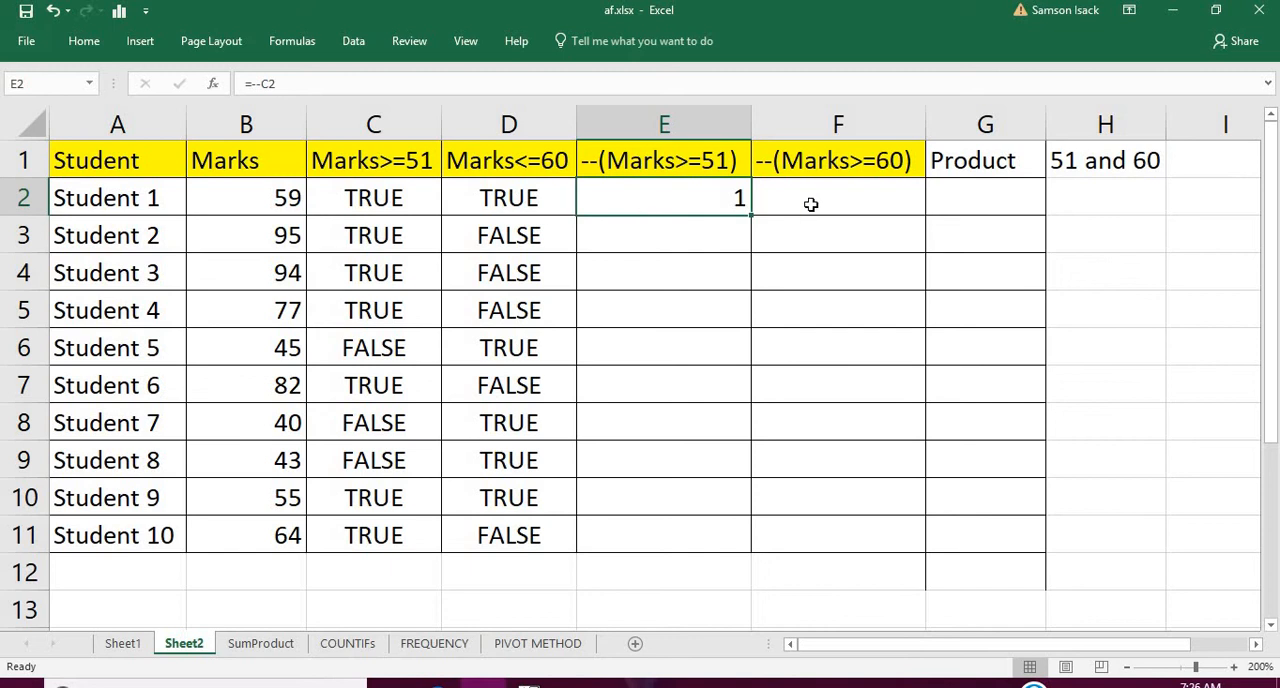
pyautogui.doubleClick(752, 215)
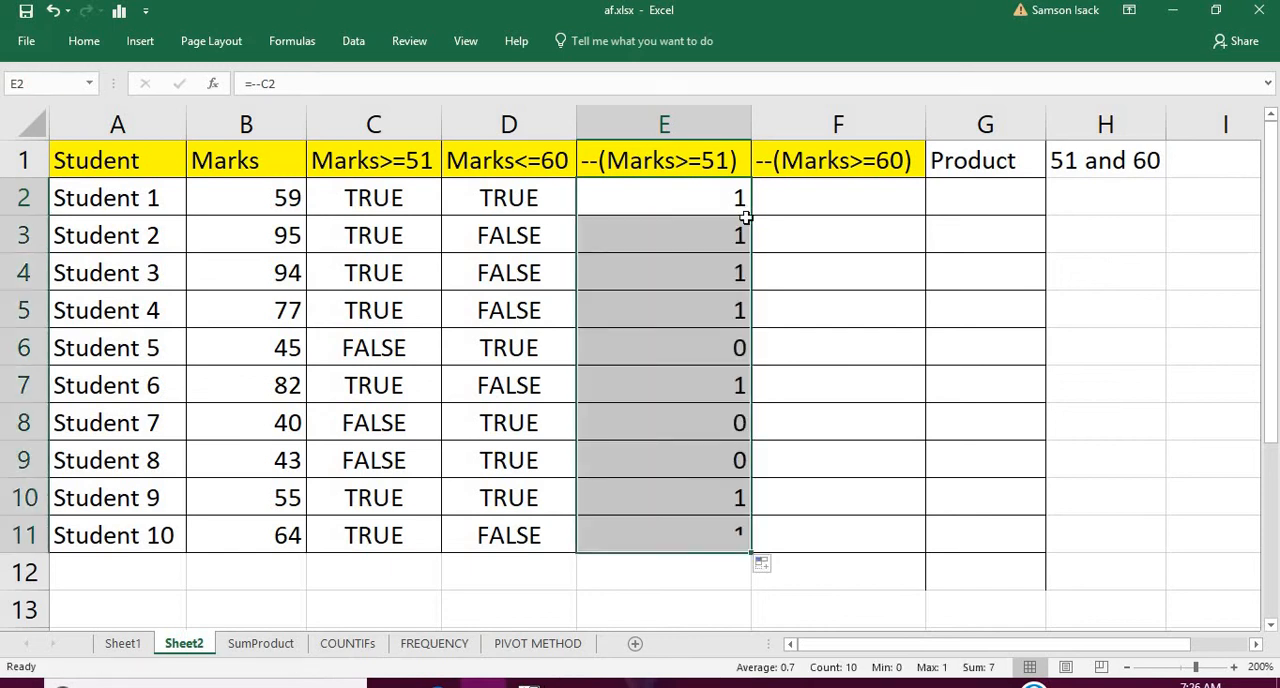
pyautogui.click(694, 193)
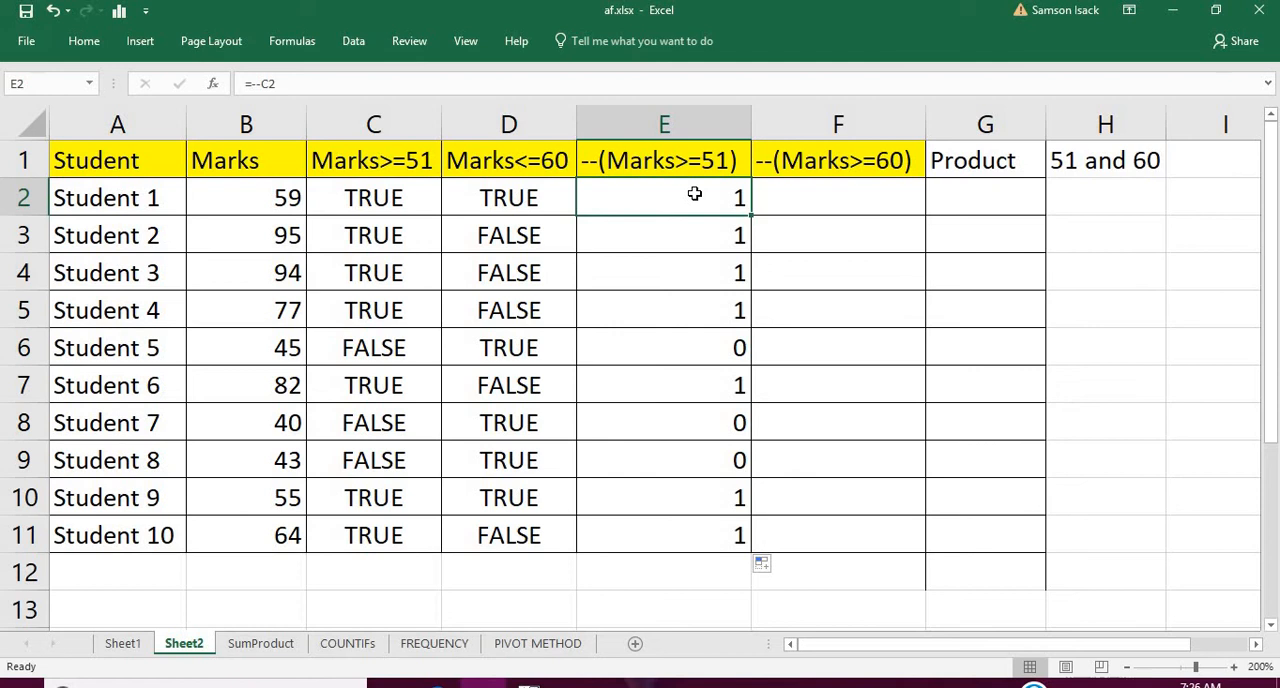
# Enter the formula =--D2 in cell F2 to convert the first Marks<=60 result to a number
pyautogui.click(860, 192)
pyautogui.write('=')
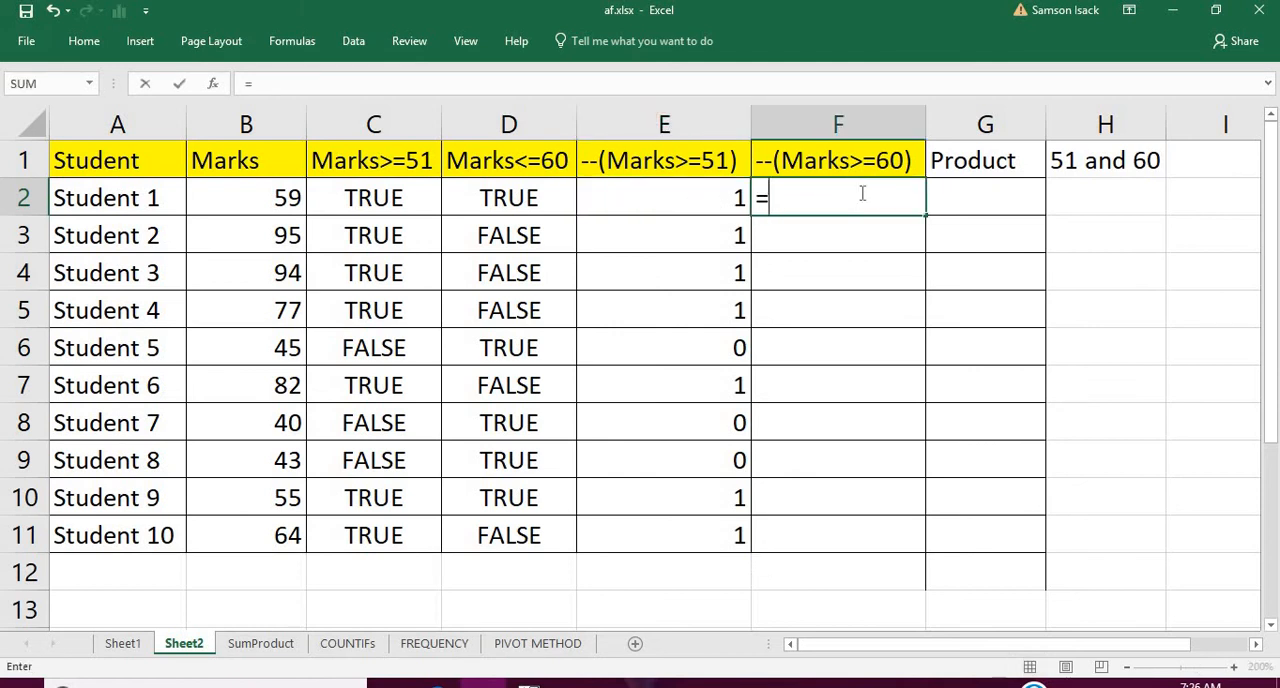
pyautogui.write('--')
pyautogui.click(517, 193)
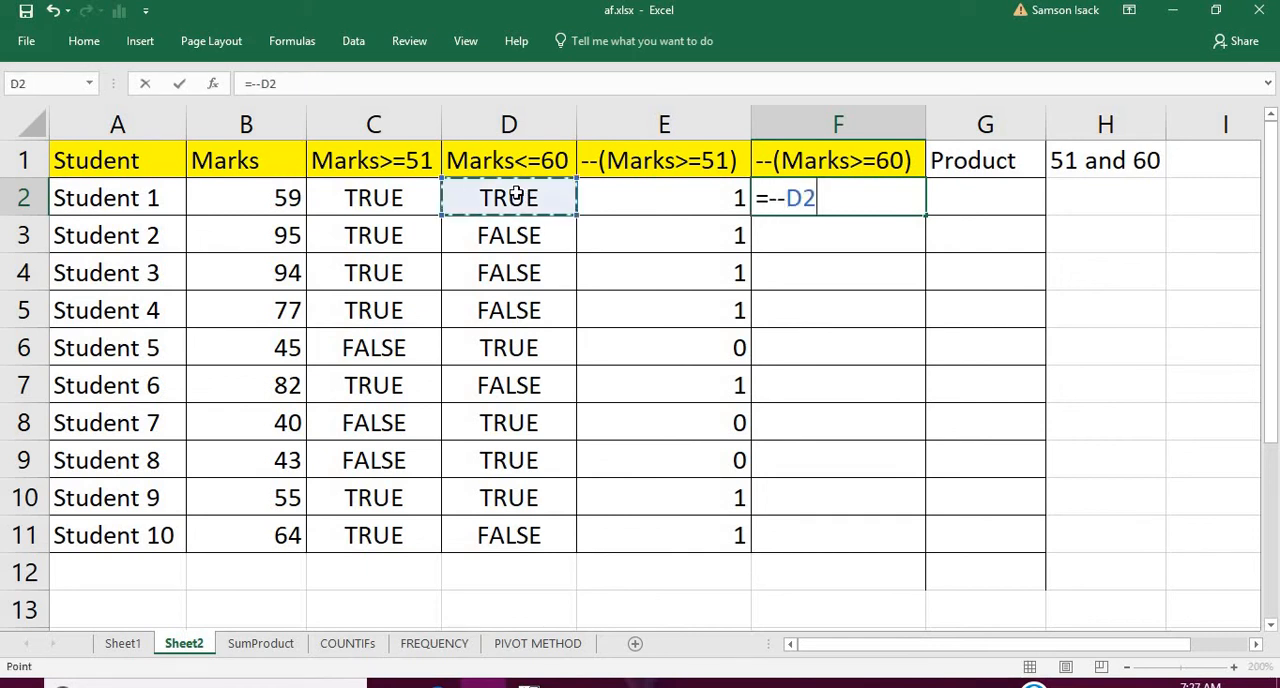
pyautogui.press('Return')
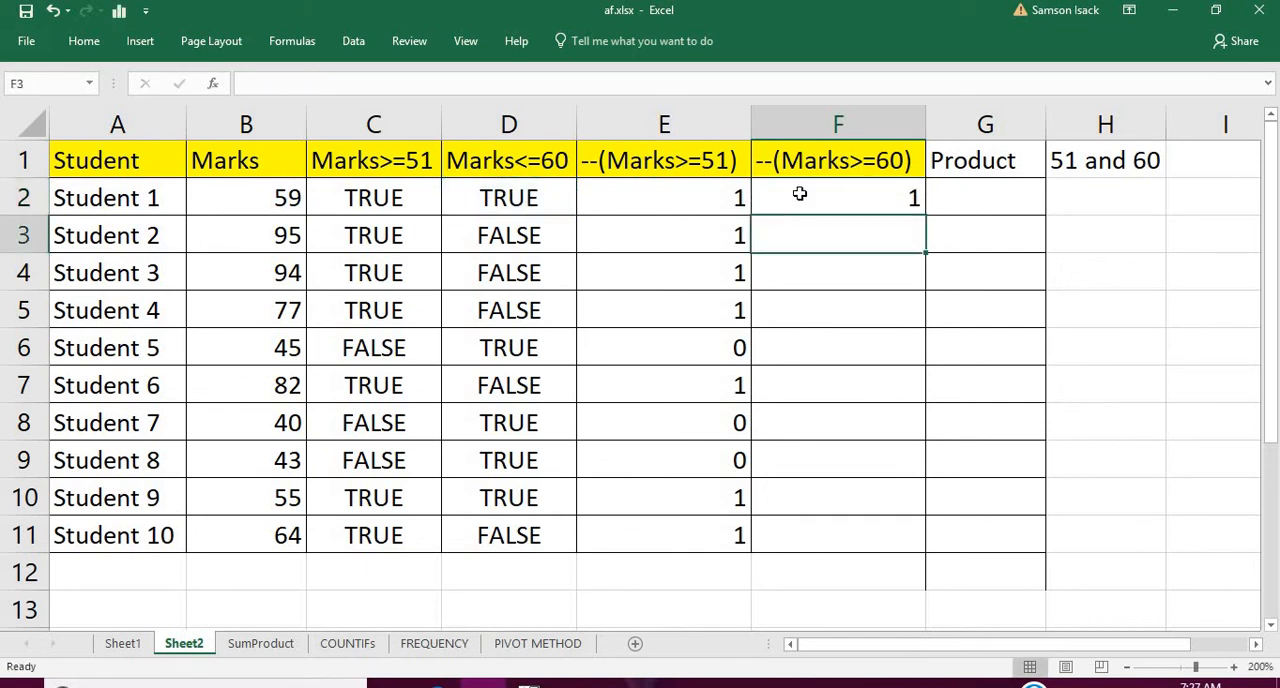
# Fill the double-minus formula from F2 down to F11 and compare Student 1's converted values in columns E and F
pyautogui.click(800, 194)
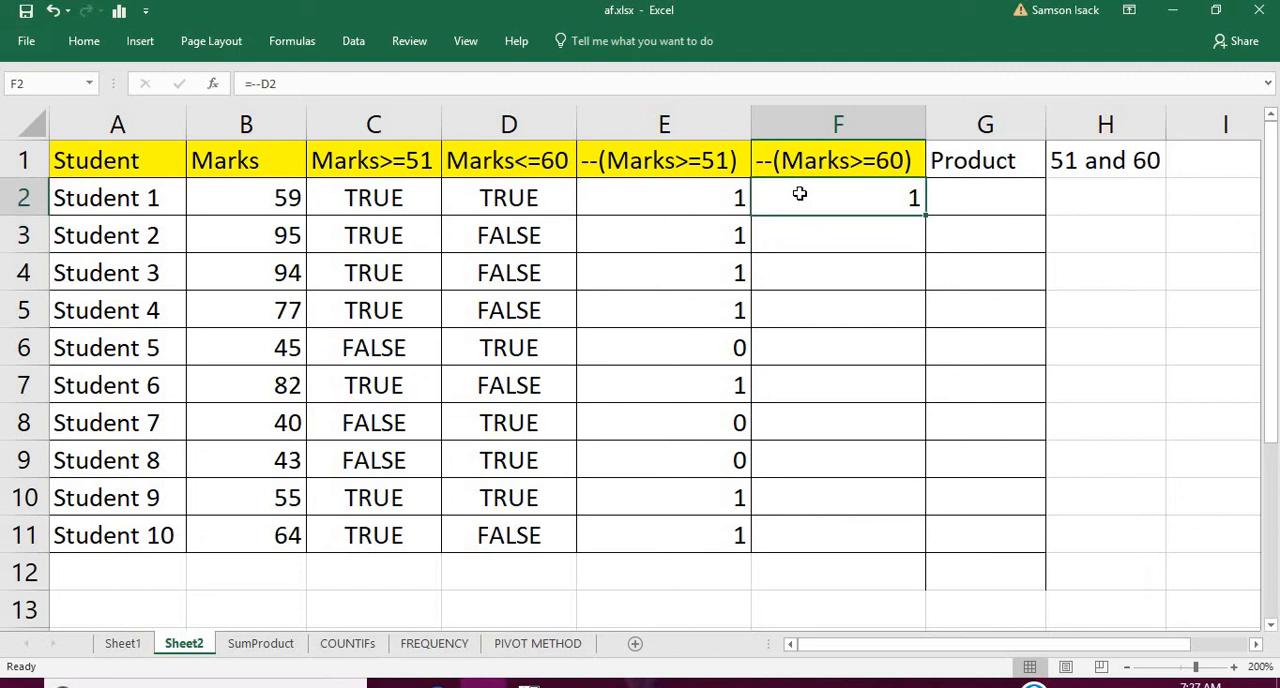
pyautogui.doubleClick(928, 218)
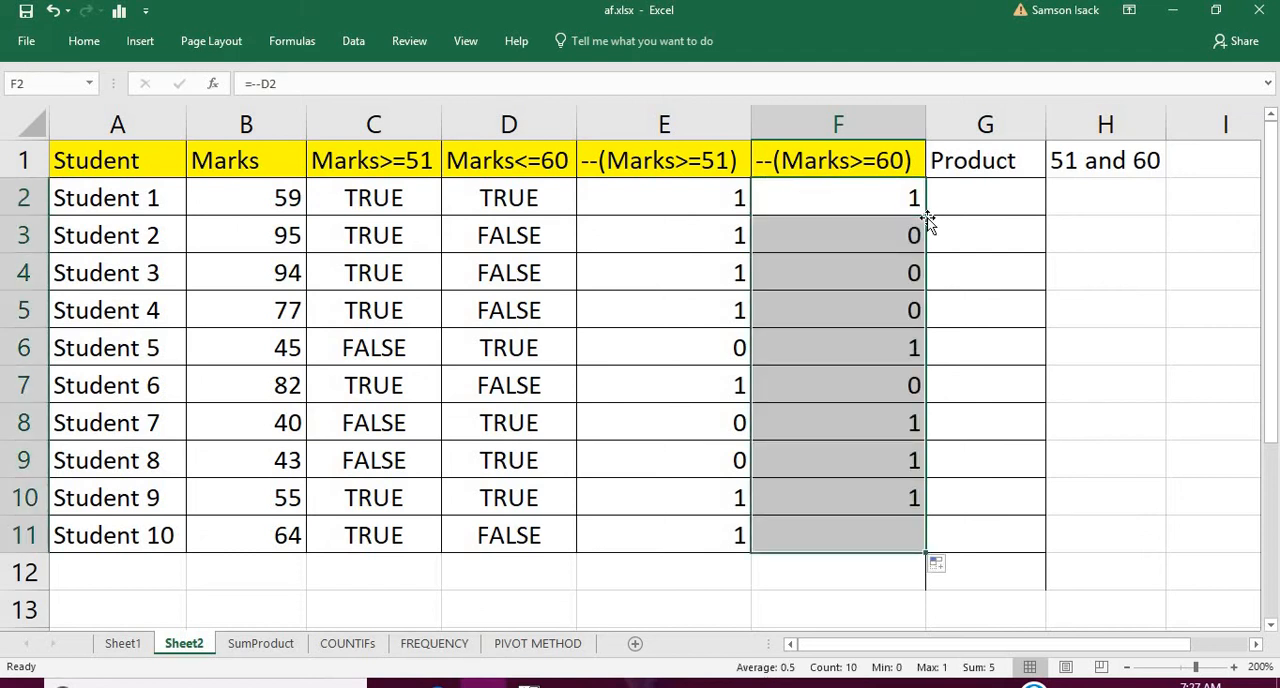
pyautogui.click(695, 186)
pyautogui.click(842, 200)
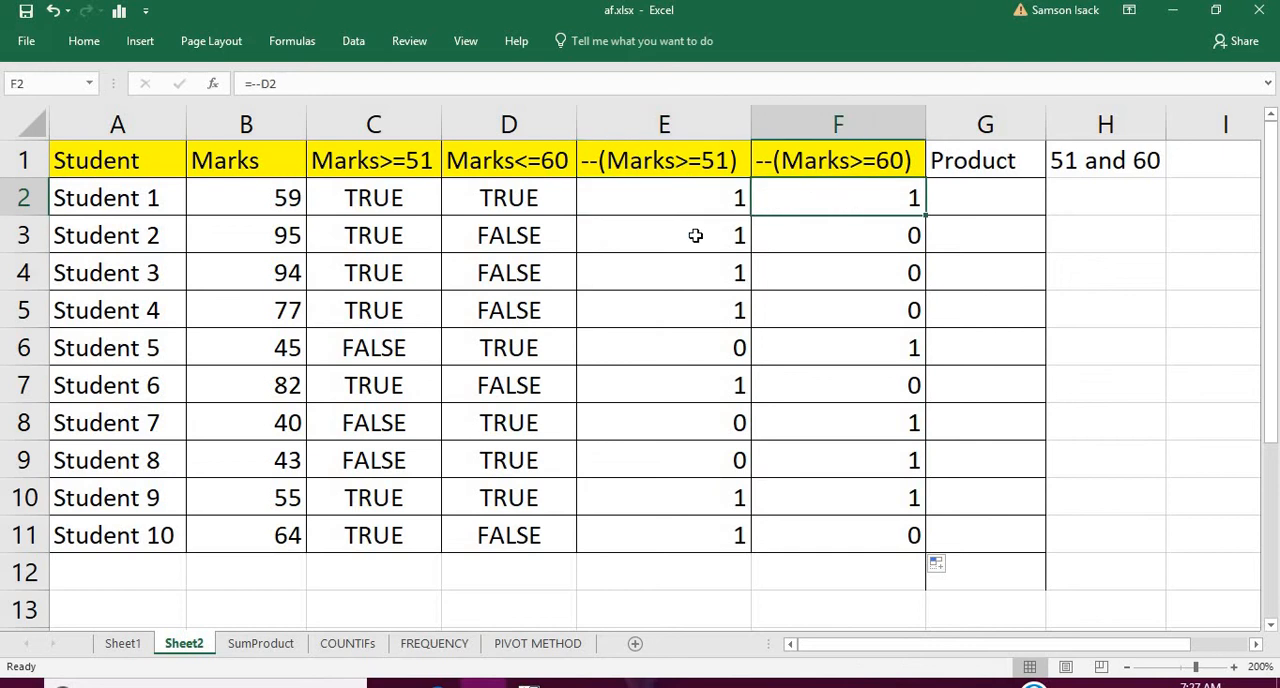
pyautogui.click(704, 181)
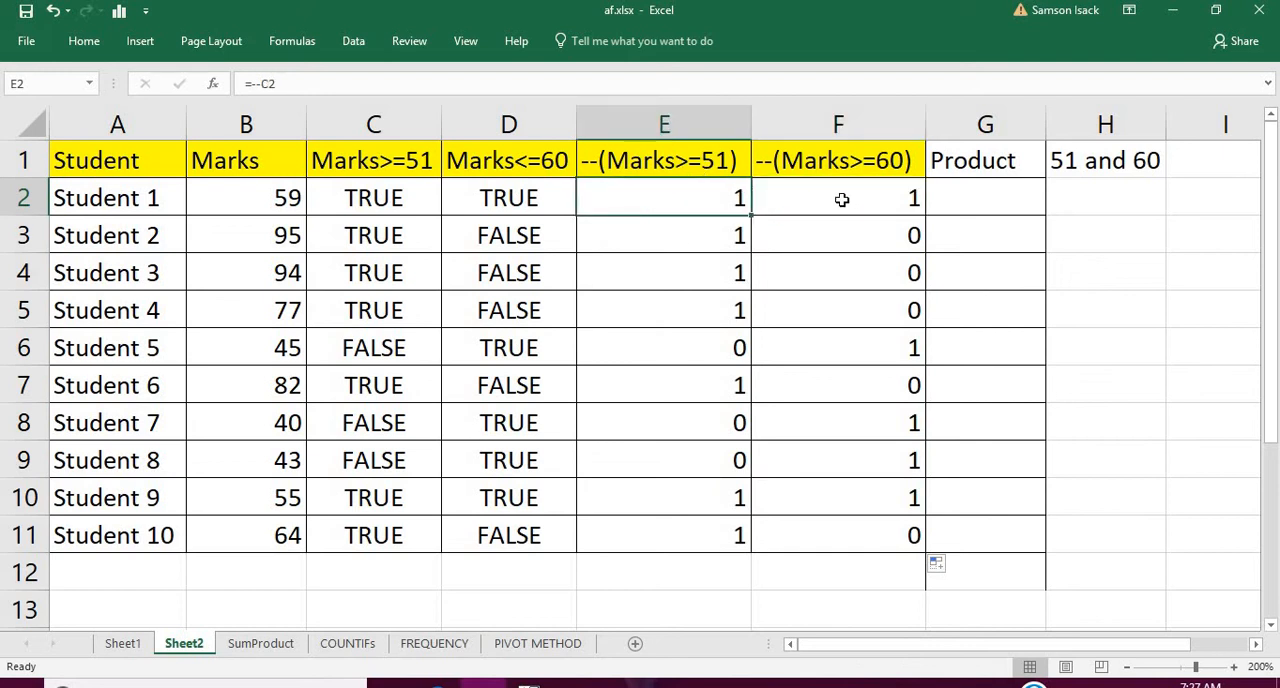
pyautogui.click(842, 200)
# Enter the formula =E2*F2 in cell G2 under Product and fill it down to G11 for all students
pyautogui.click(1006, 192)
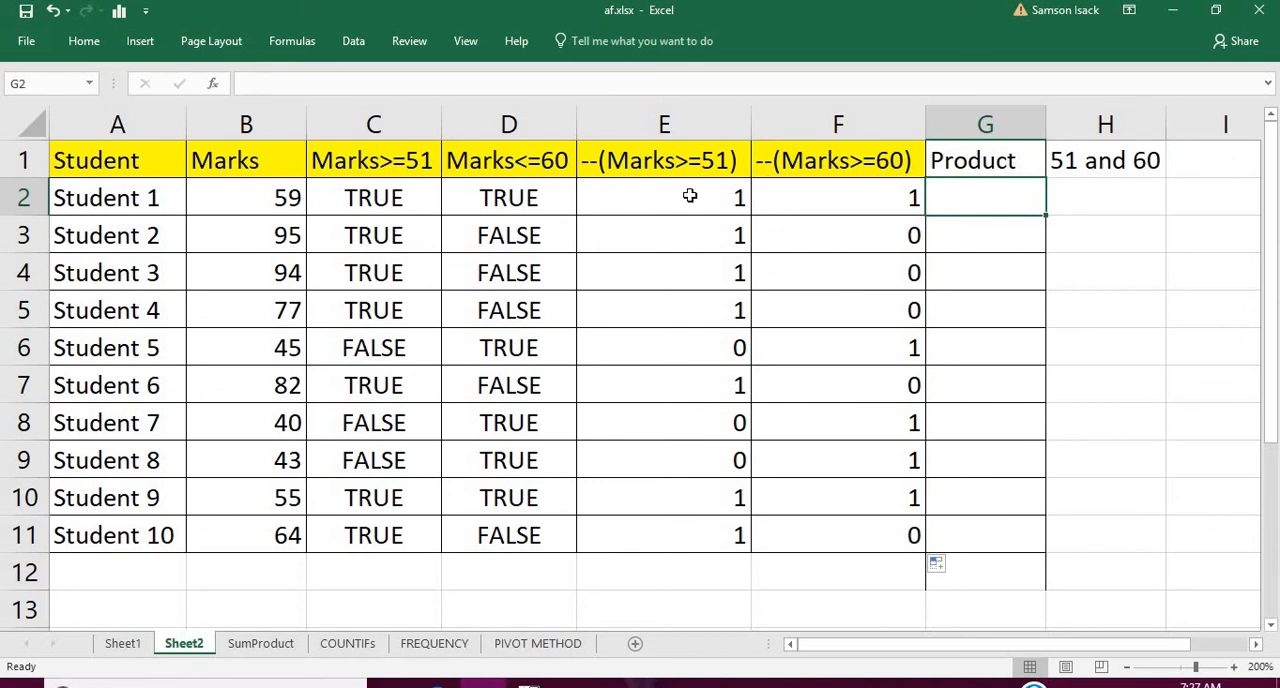
pyautogui.write('=')
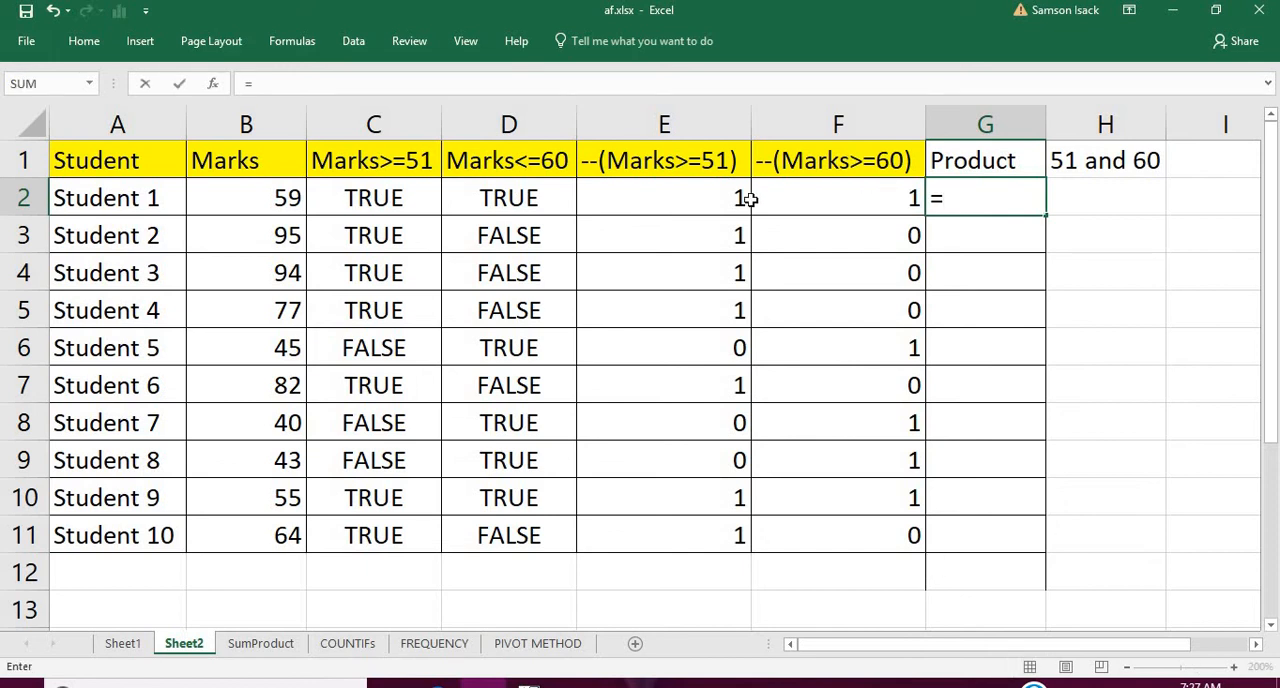
pyautogui.click(715, 188)
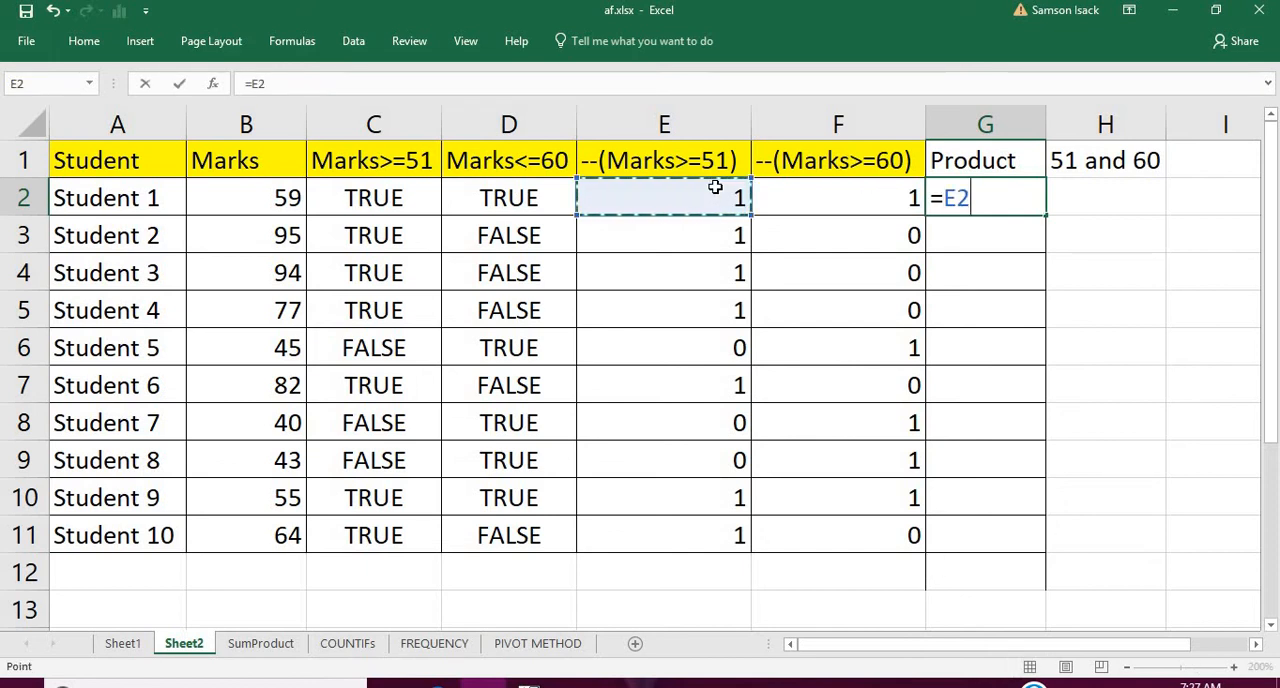
pyautogui.write('*')
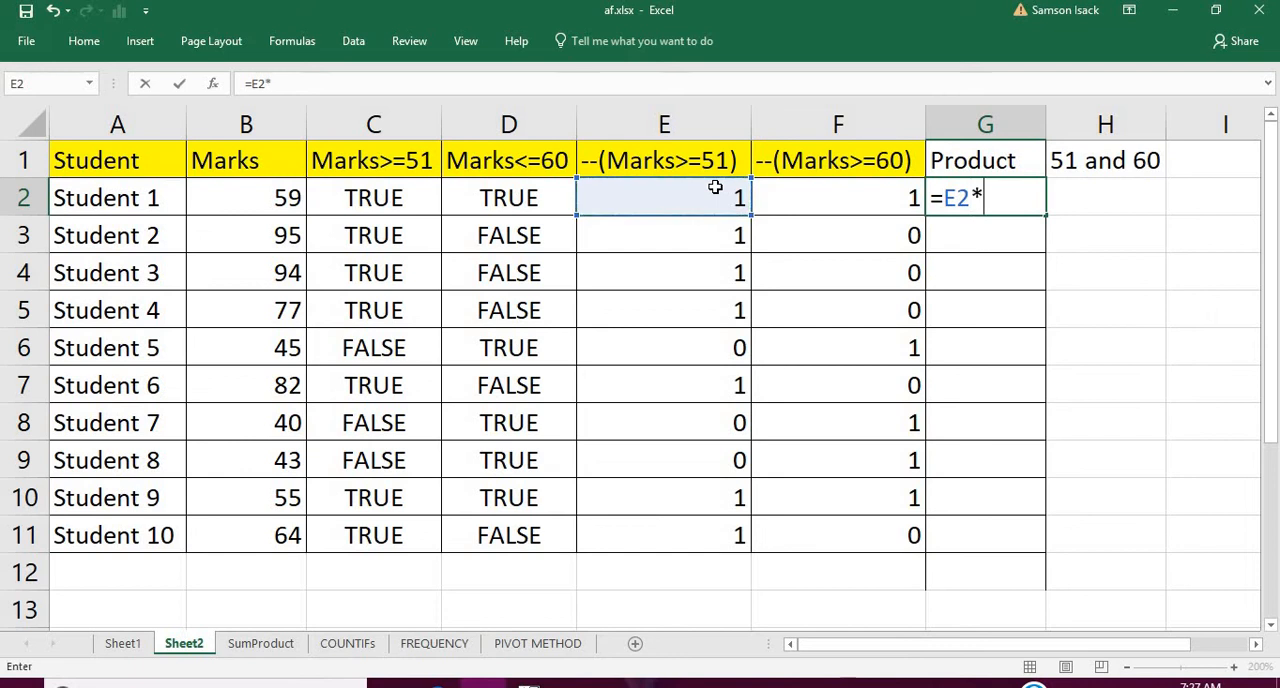
pyautogui.click(813, 201)
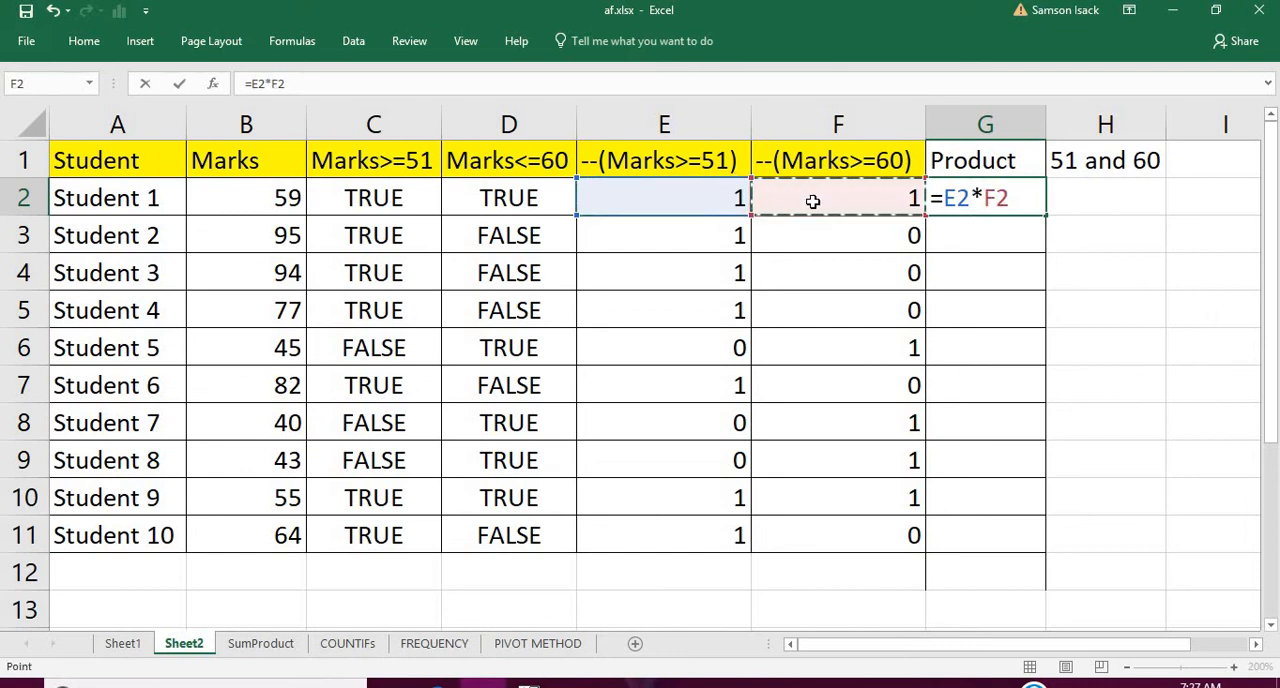
pyautogui.press('Return')
pyautogui.click(969, 196)
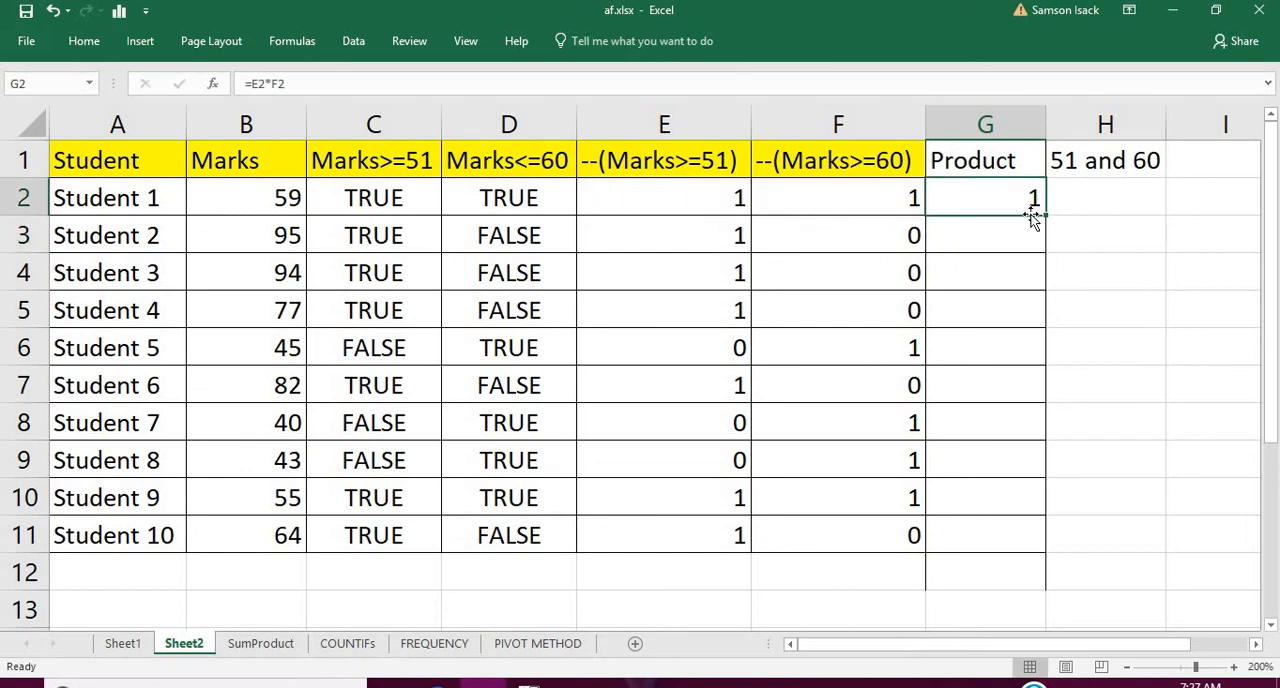
pyautogui.moveTo(1049, 216); pyautogui.dragTo(1052, 553)
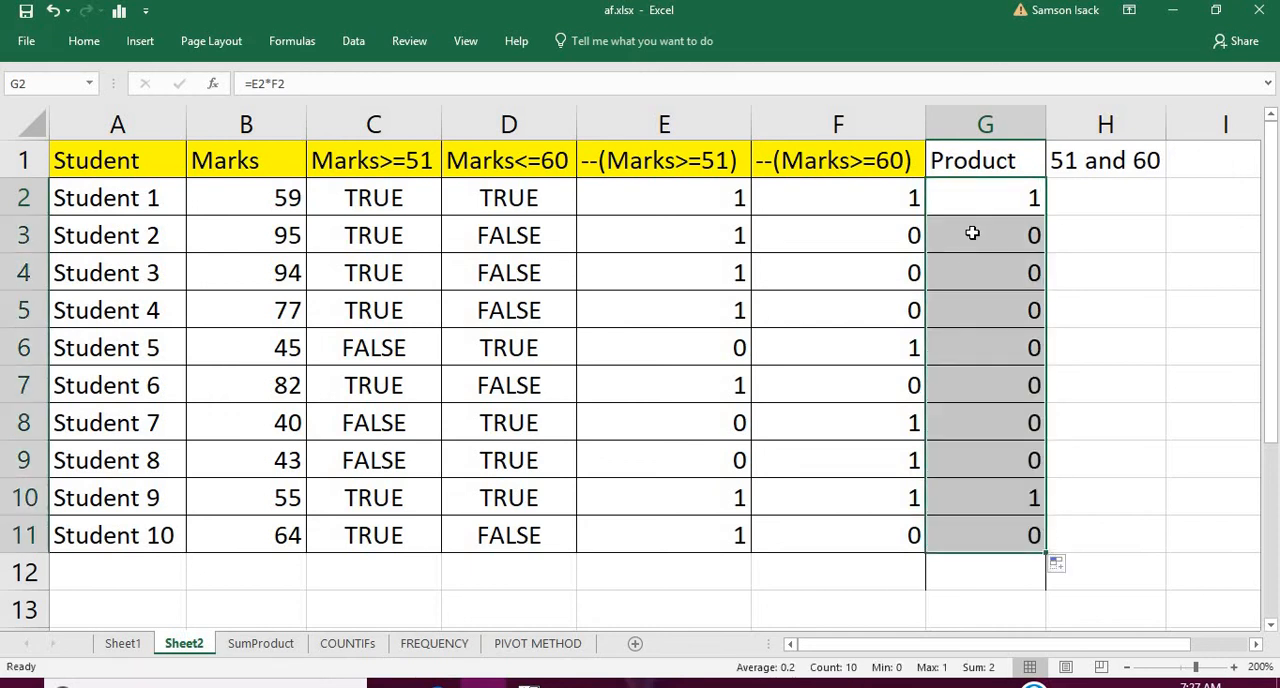
# Examine the Product column to compare the students who meet both mark conditions with those who do not
pyautogui.click(995, 188)
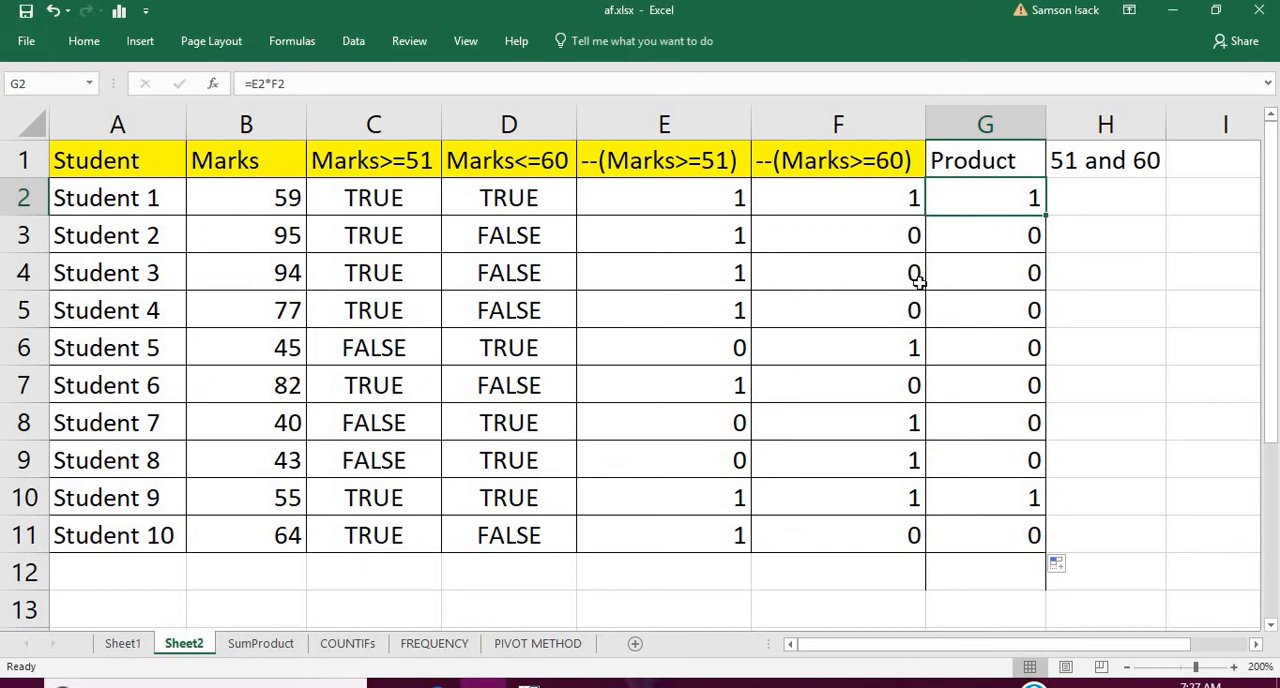
pyautogui.moveTo(988, 231); pyautogui.dragTo(1023, 455)
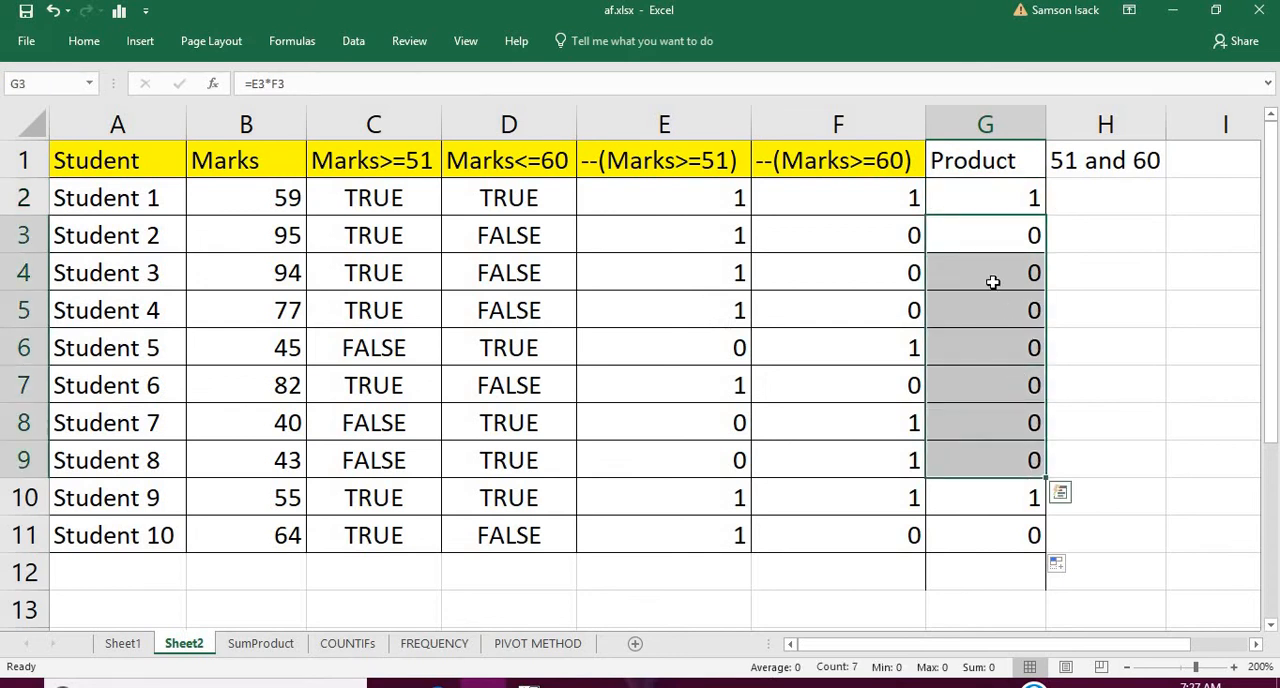
pyautogui.click(990, 201)
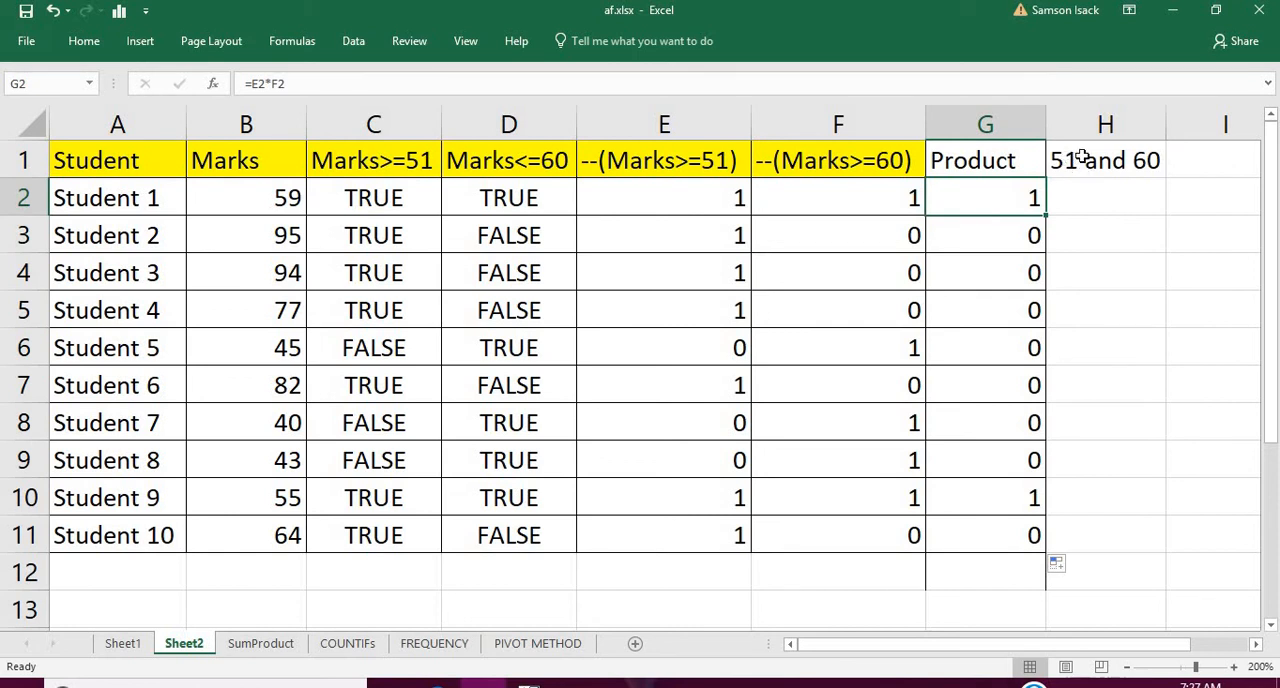
pyautogui.click(1018, 502)
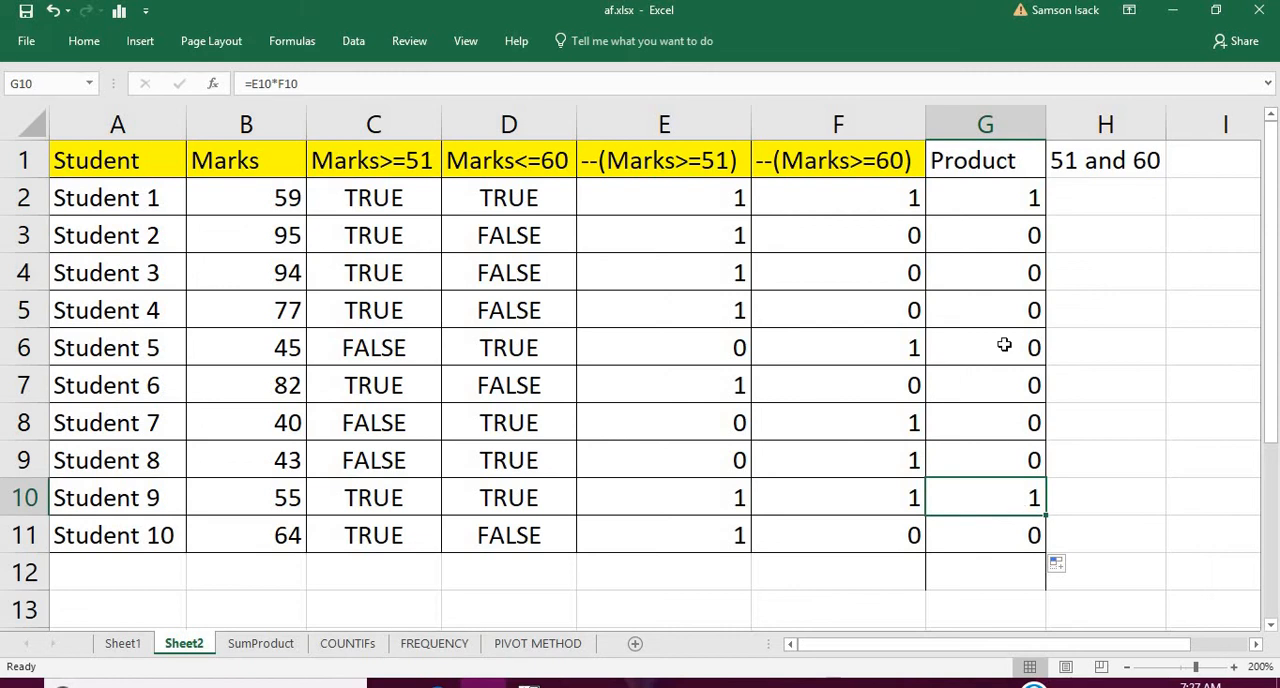
pyautogui.moveTo(996, 245); pyautogui.dragTo(1017, 446)
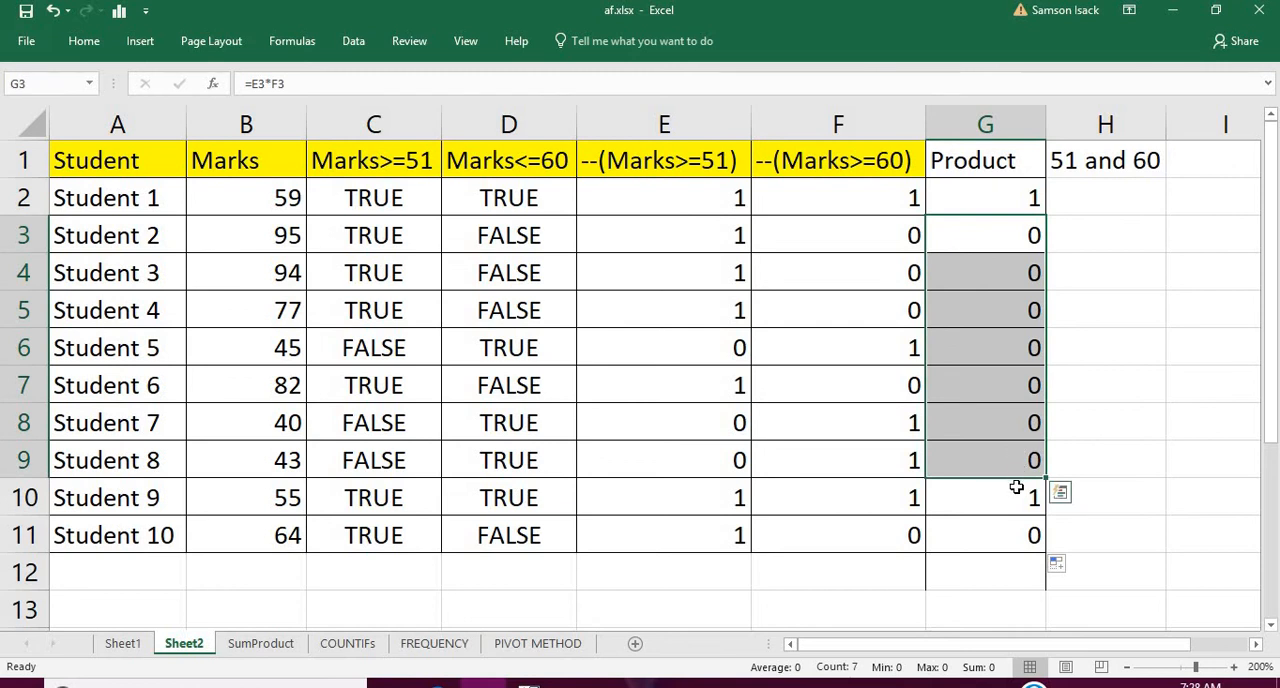
pyautogui.click(1016, 490)
pyautogui.click(997, 220)
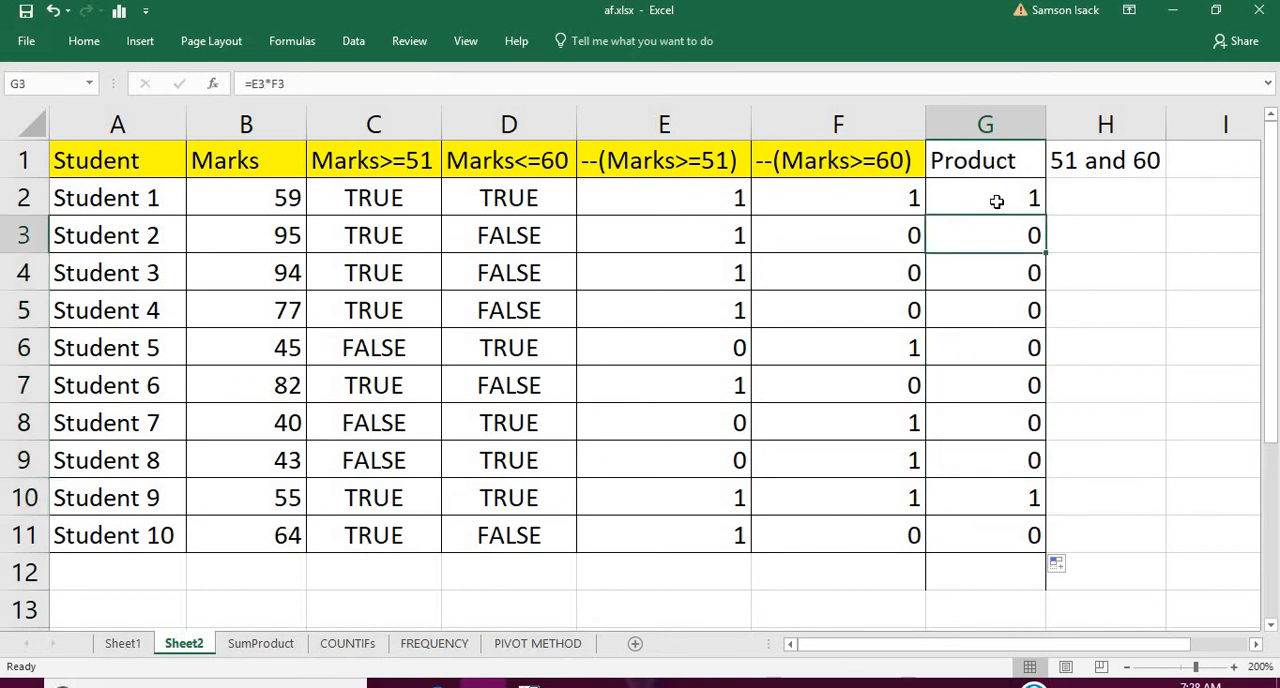
pyautogui.click(997, 202)
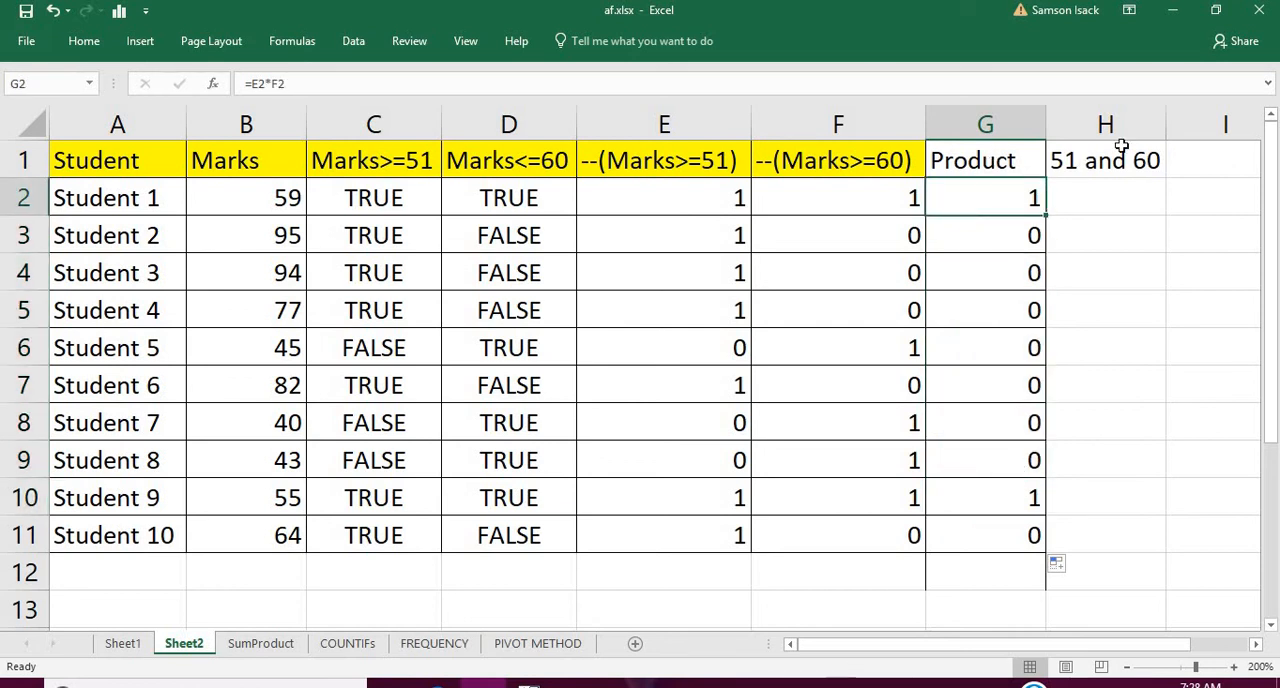
# Enter the formula =SUM(G2:G11) in cell G12 to total the Product column
pyautogui.click(984, 567)
pyautogui.write('=')
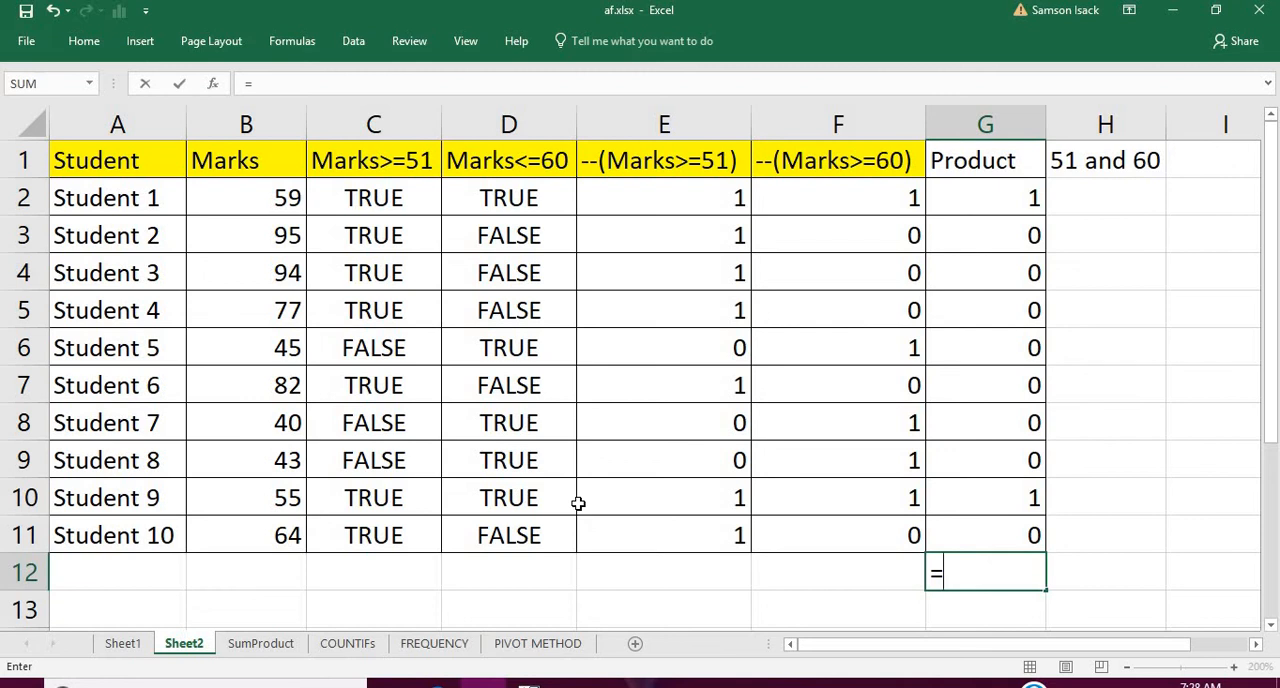
pyautogui.write('SUM')
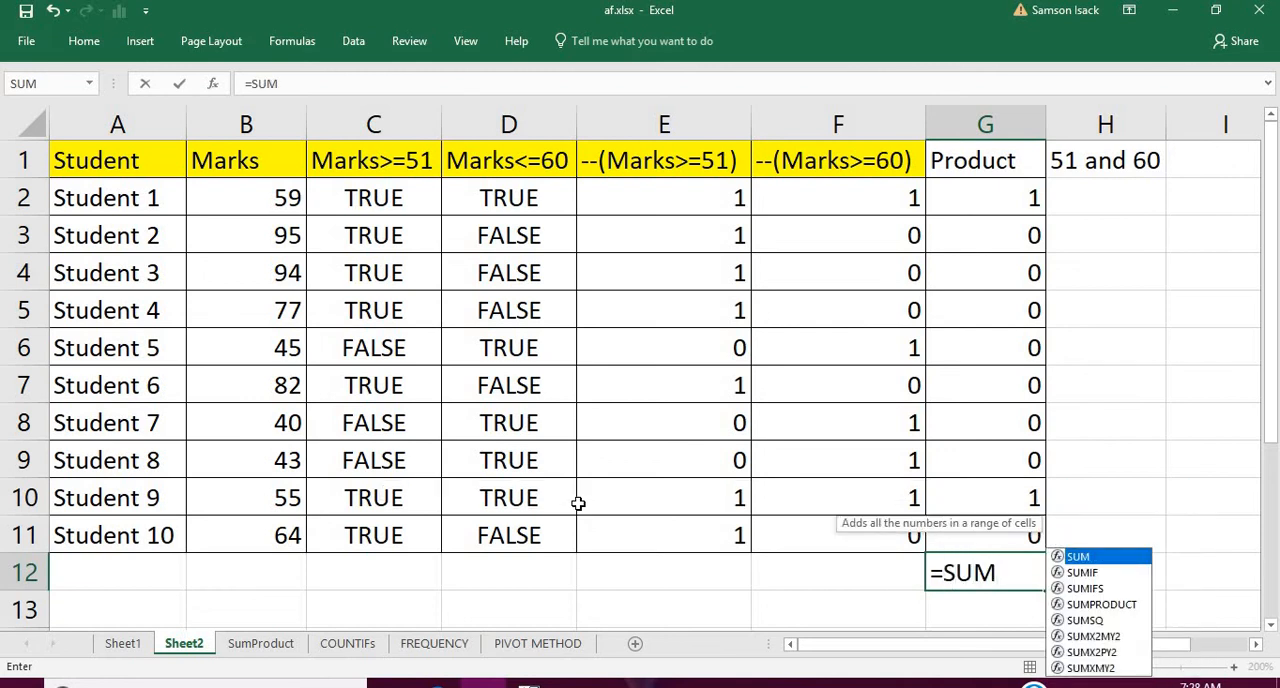
pyautogui.write('(')
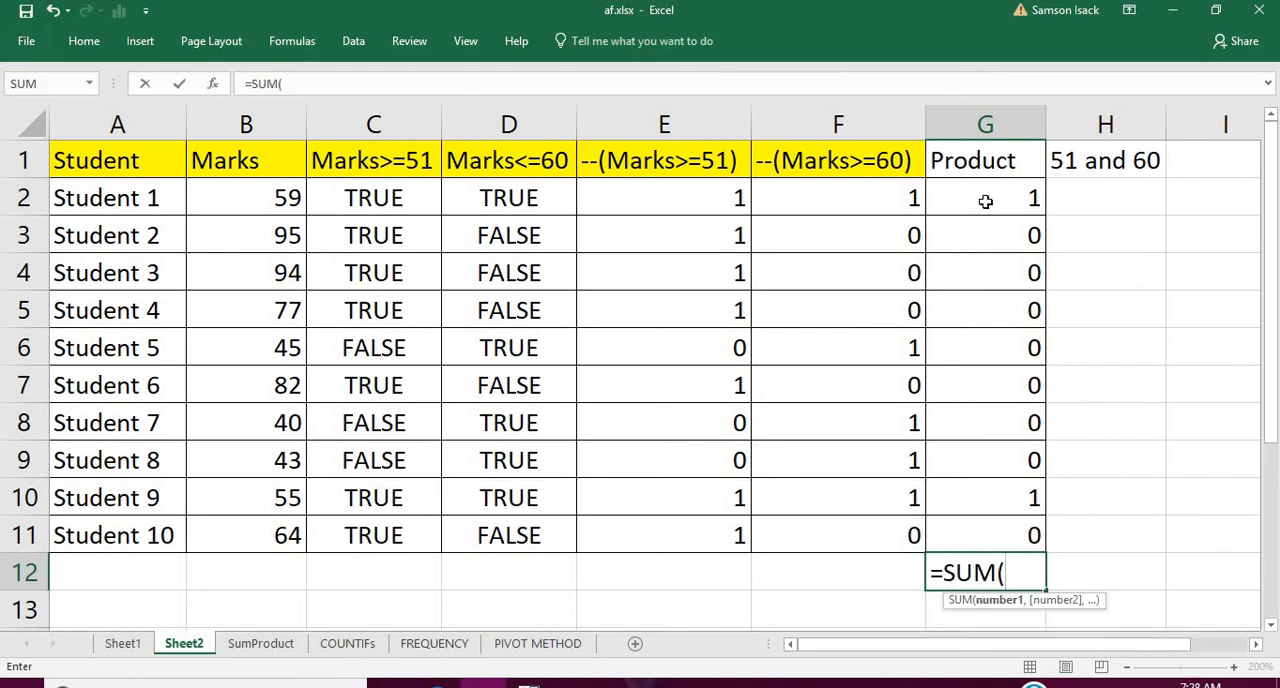
pyautogui.moveTo(985, 201); pyautogui.dragTo(999, 516)
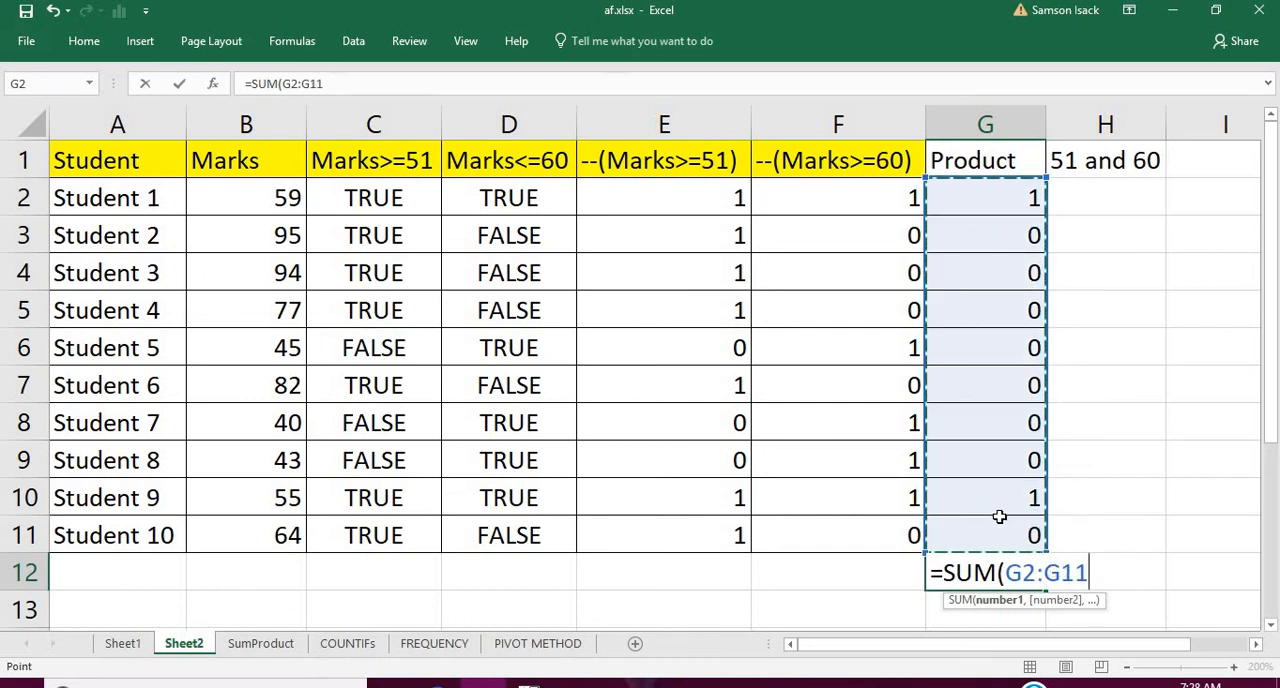
pyautogui.write(')')
pyautogui.press('Return')
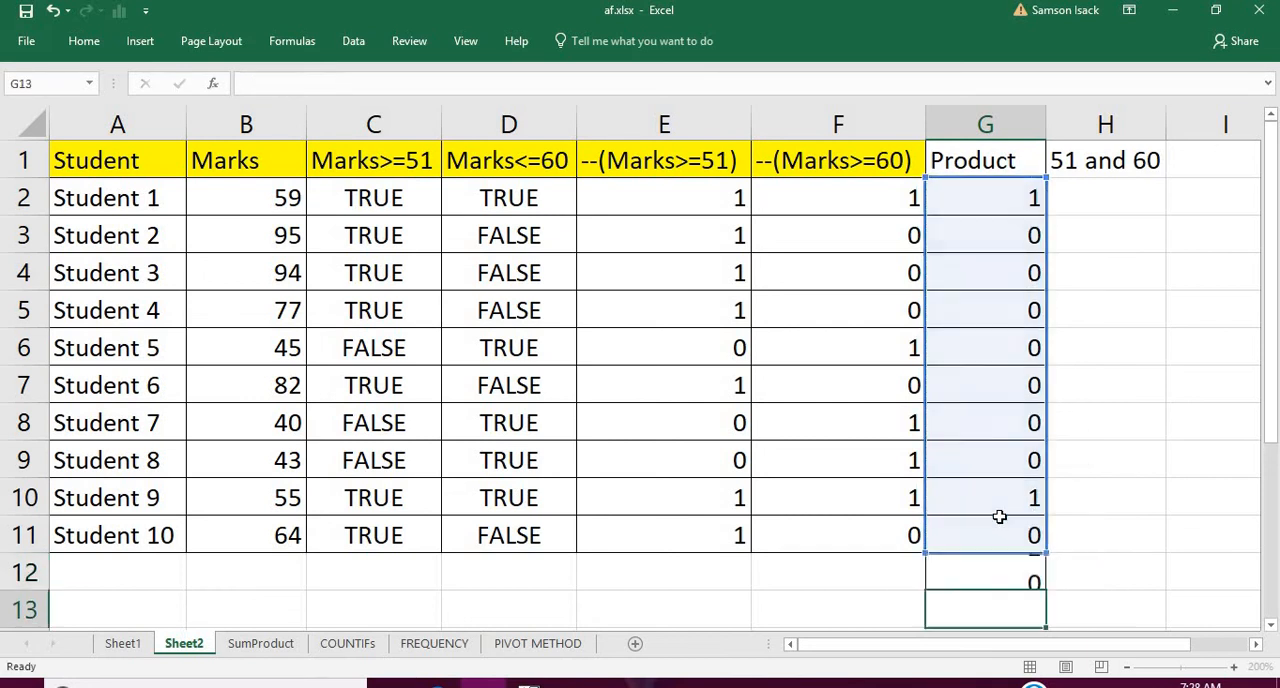
# Review how the logical results in columns C and D and the converted numbers in column E lead to the total in G12
pyautogui.click(992, 578)
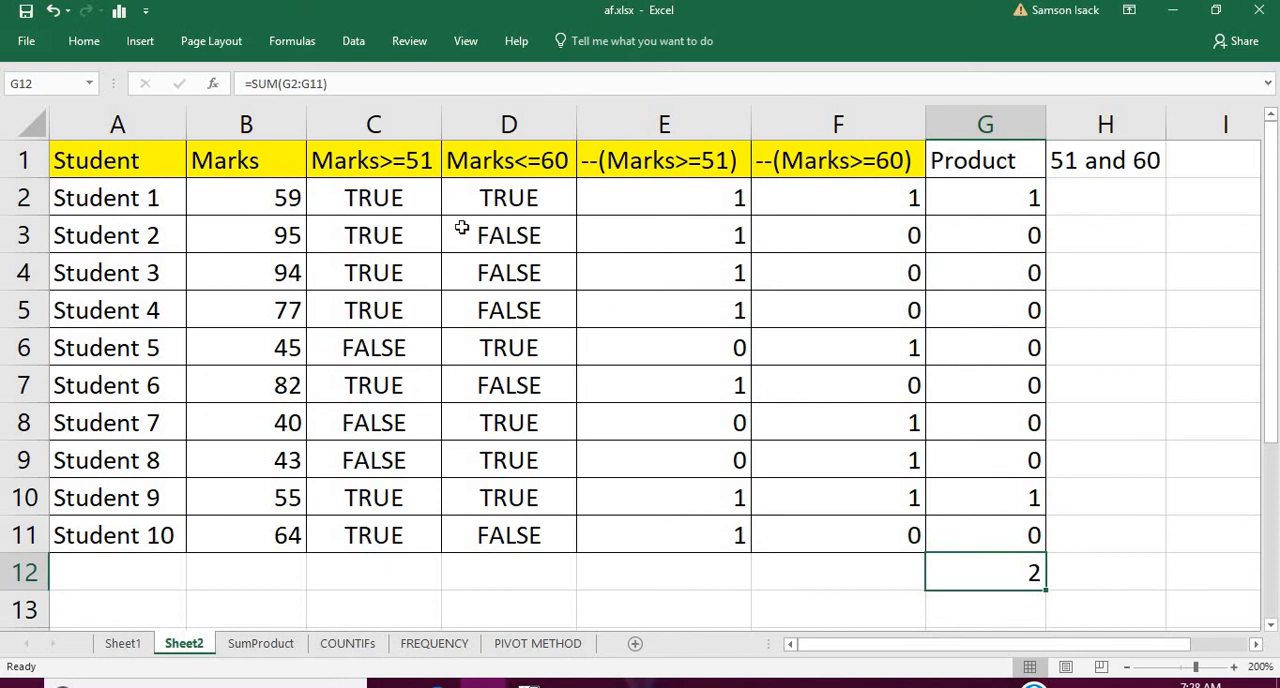
pyautogui.moveTo(421, 197); pyautogui.dragTo(400, 522)
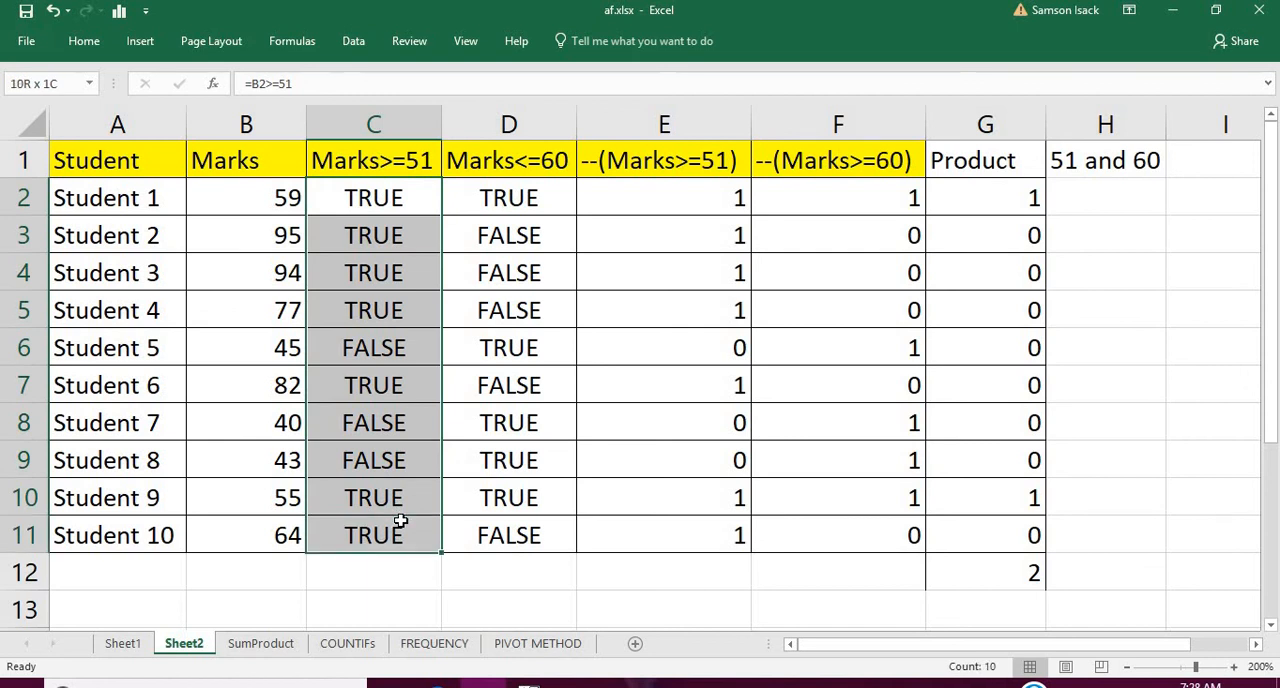
pyautogui.click(531, 200)
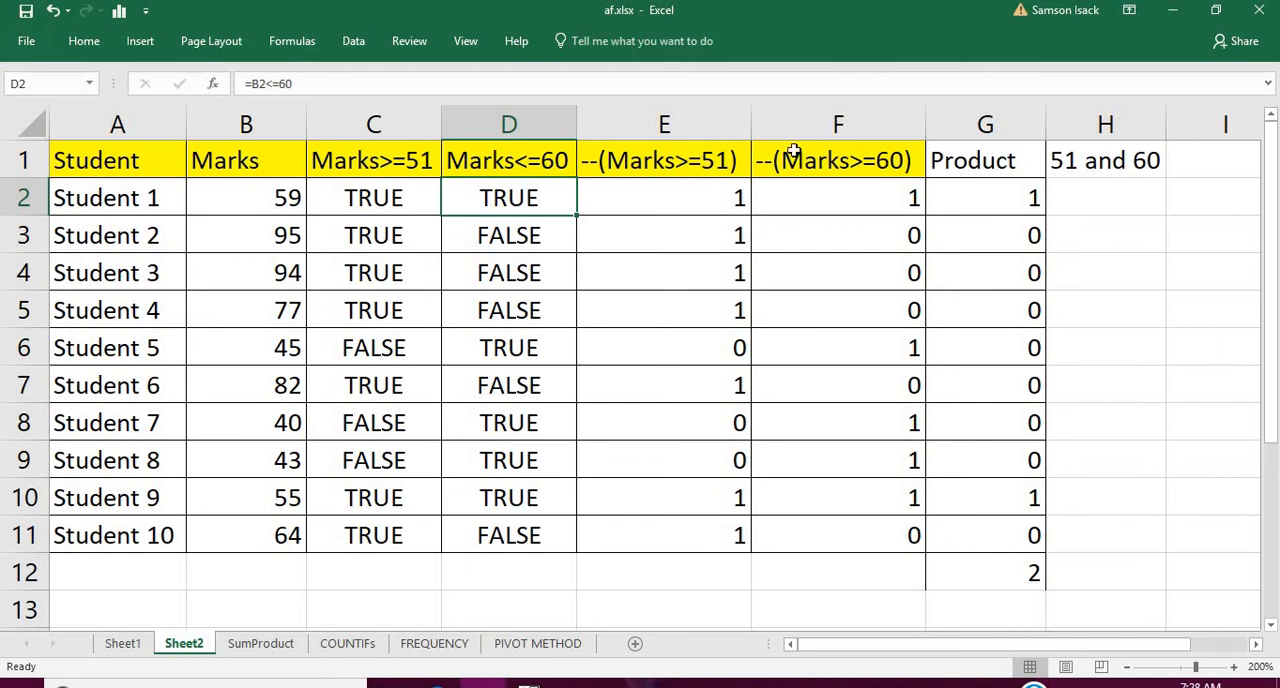
pyautogui.moveTo(654, 202); pyautogui.dragTo(665, 518)
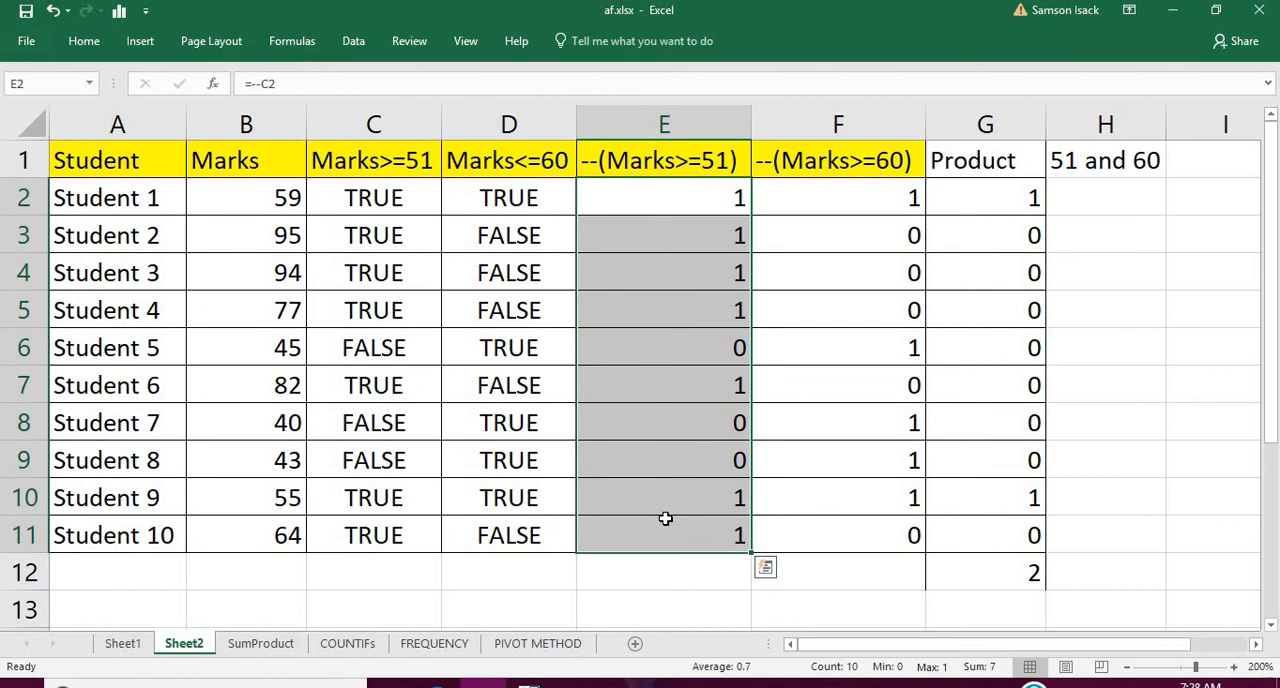
pyautogui.click(955, 572)
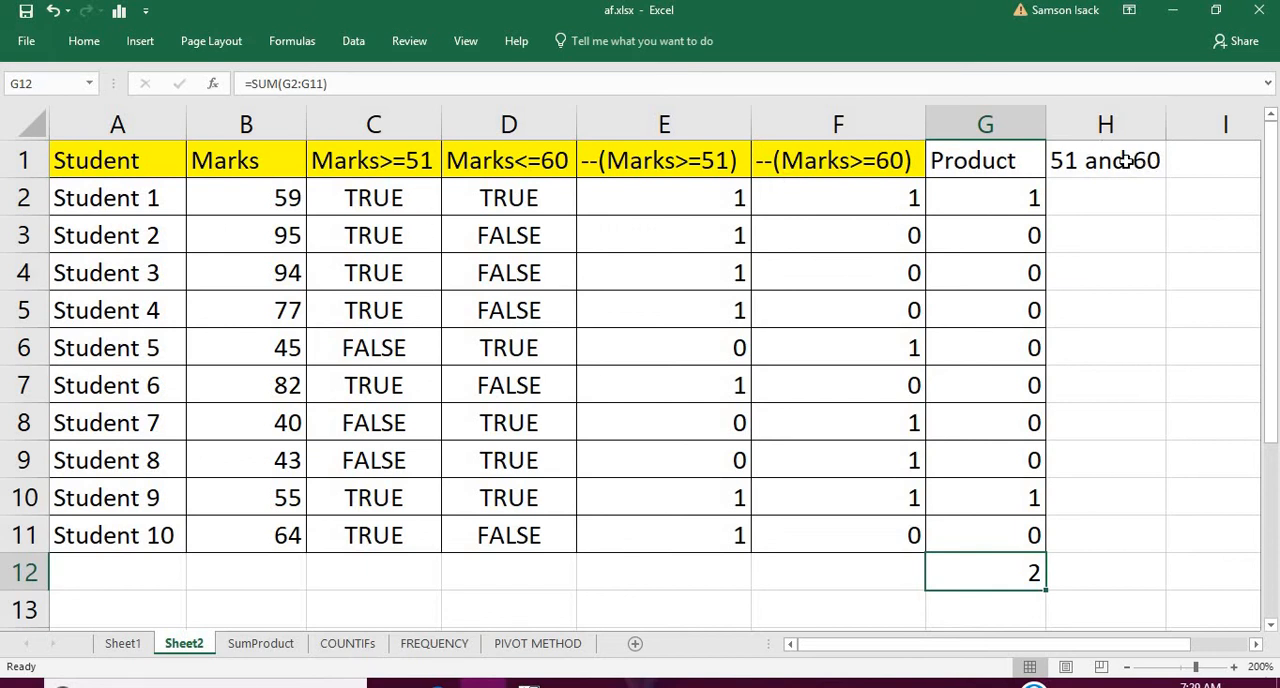
pyautogui.click(260, 643)
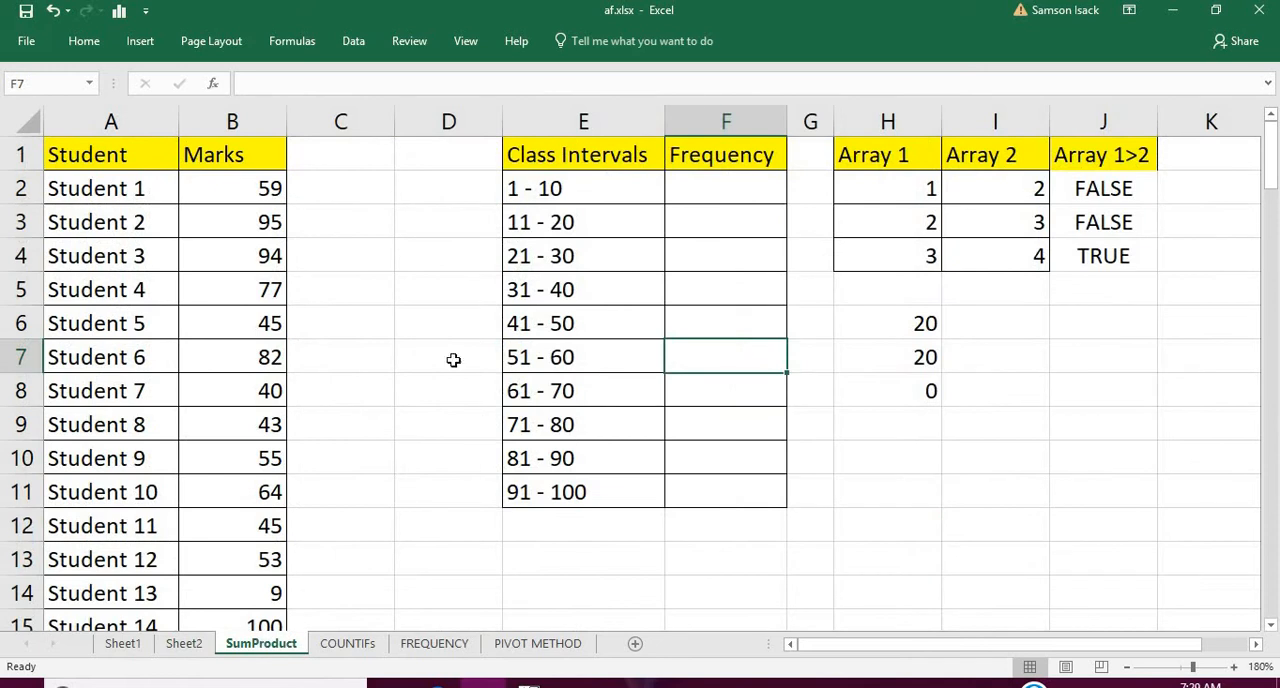
pyautogui.click(708, 181)
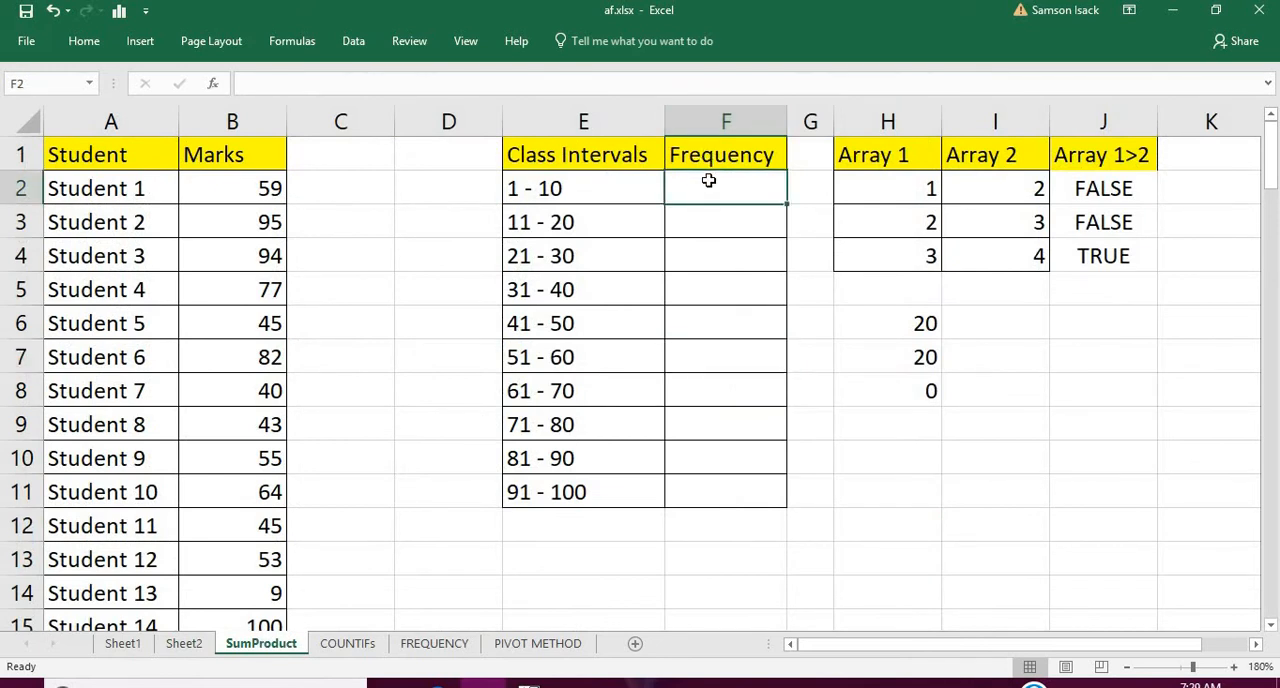
pyautogui.write('=')
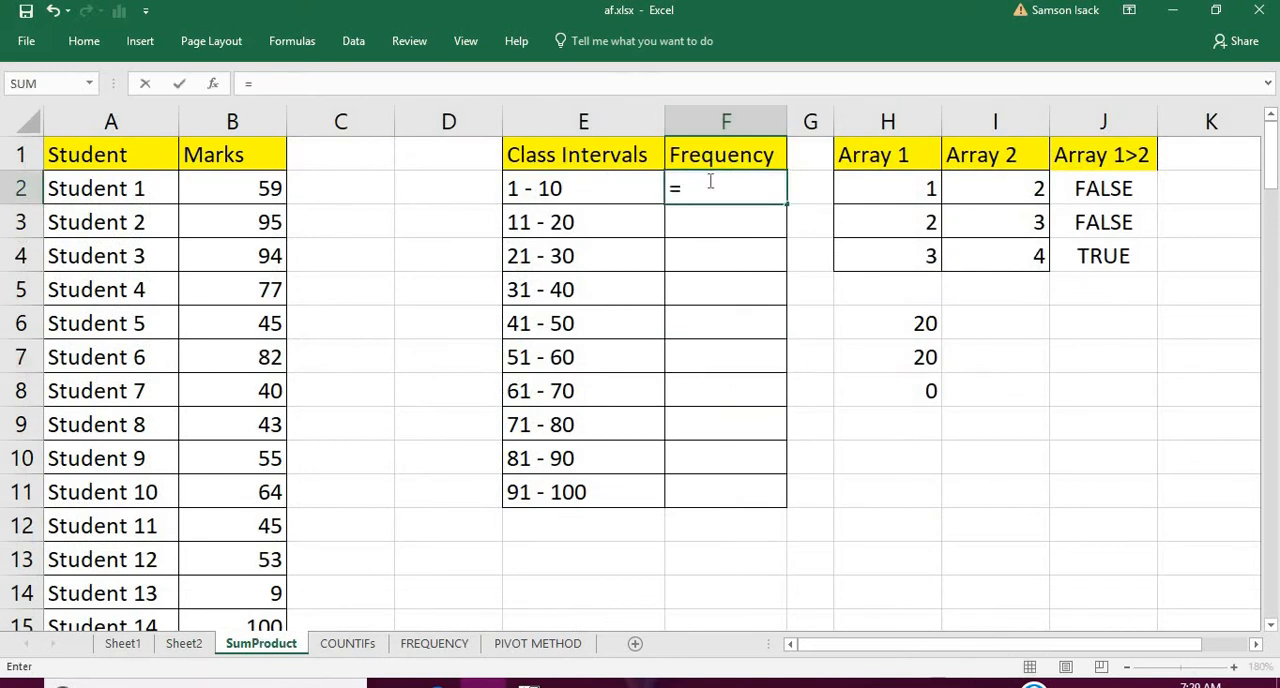
pyautogui.write('SUMP')
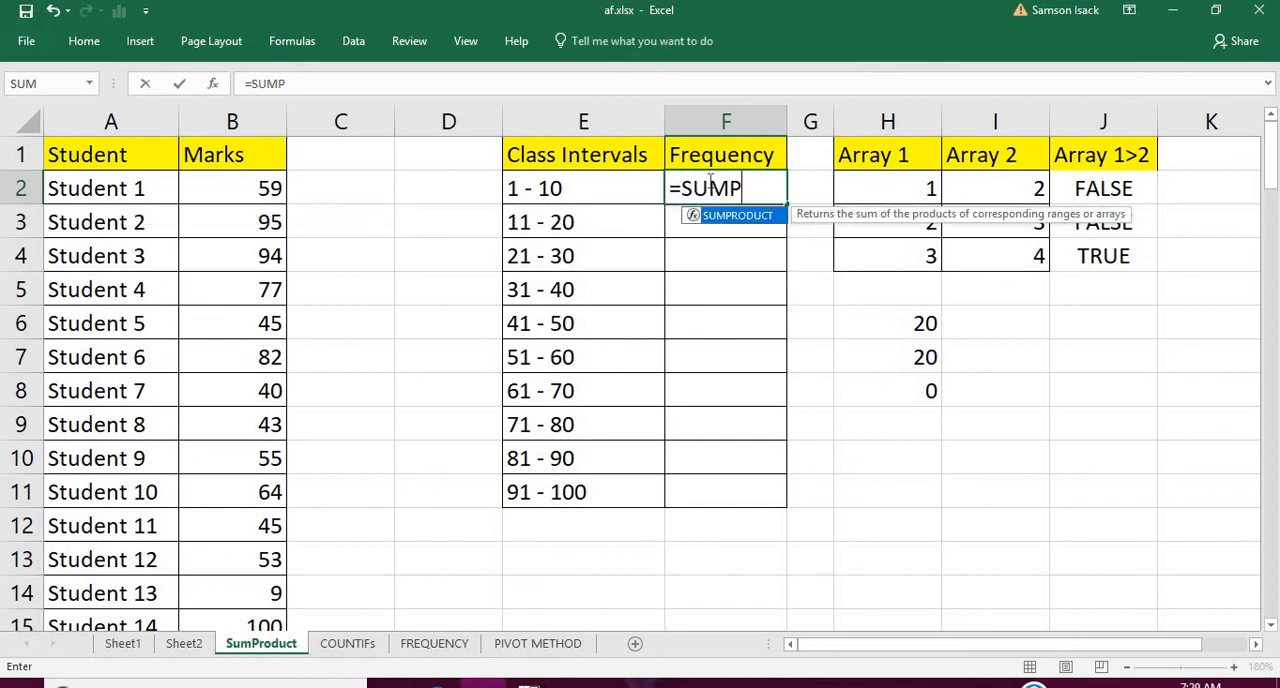
pyautogui.write('RODUCT(')
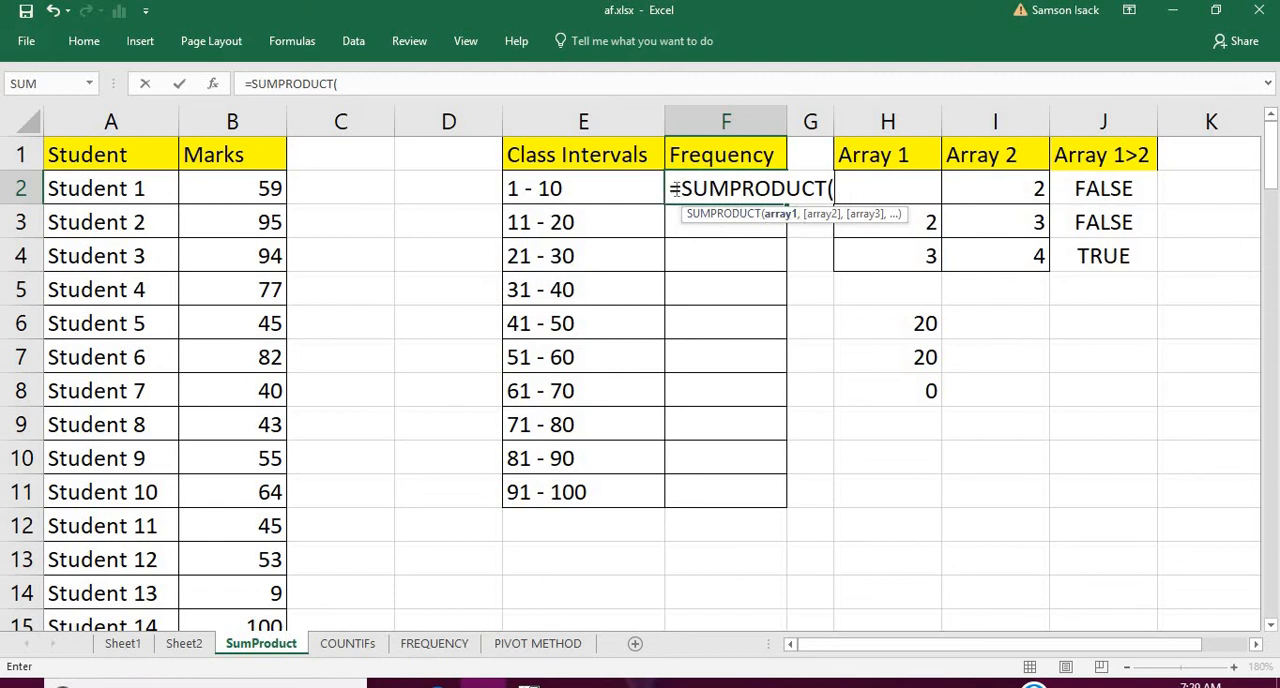
pyautogui.click(199, 643)
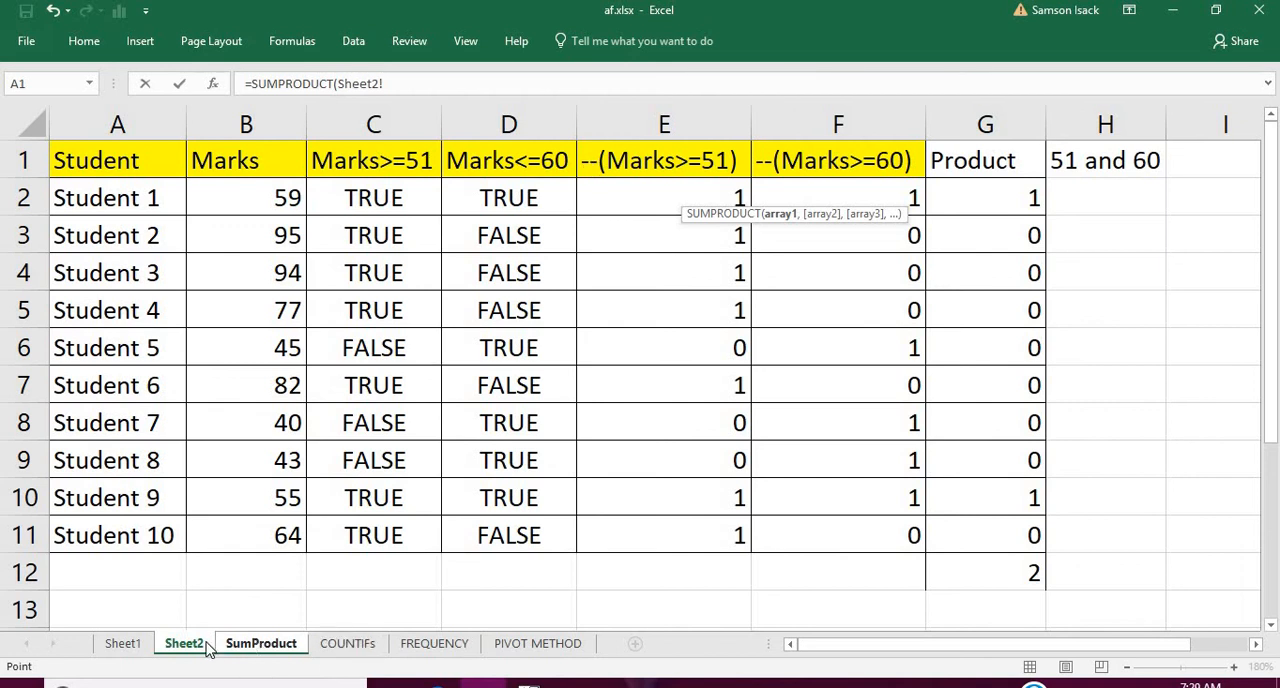
pyautogui.click(246, 650)
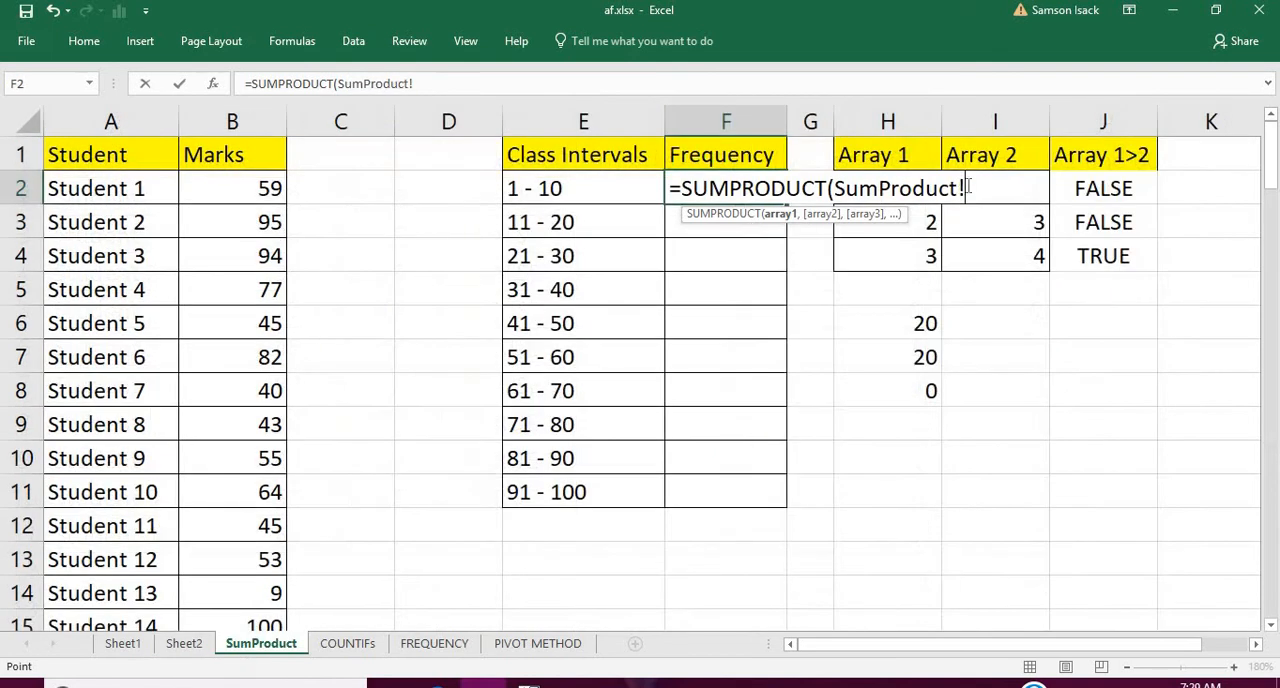
pyautogui.press('BackSpace')
pyautogui.press('BackSpace')
pyautogui.press('BackSpace')
pyautogui.press('BackSpace')
pyautogui.press('BackSpace')
pyautogui.press('BackSpace')
pyautogui.press('BackSpace')
pyautogui.press('BackSpace')
pyautogui.press('BackSpace')
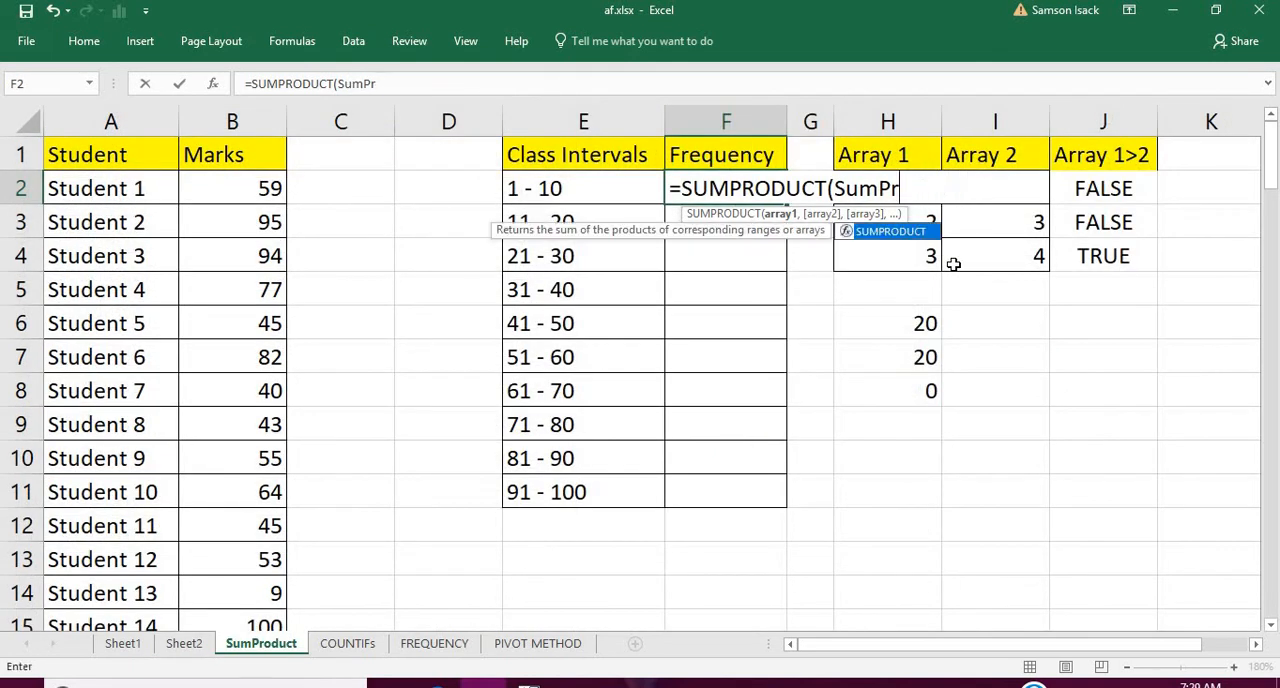
pyautogui.press('BackSpace')
pyautogui.press('BackSpace')
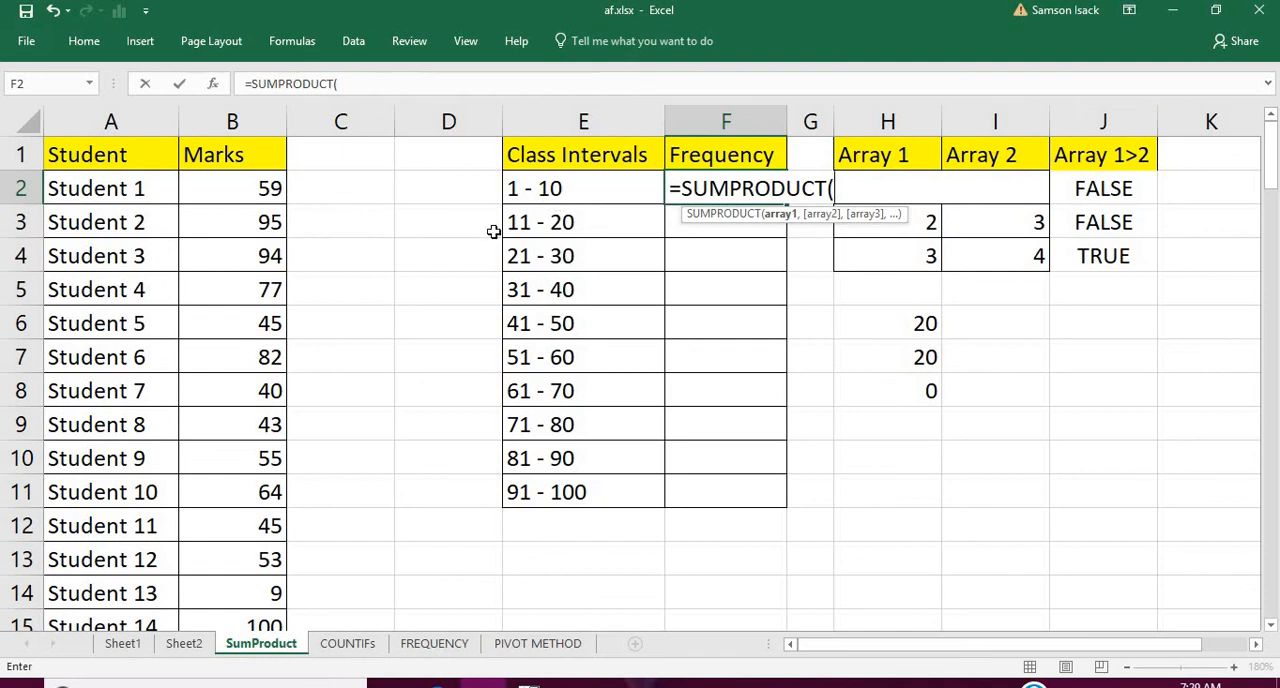
pyautogui.write('Ma')
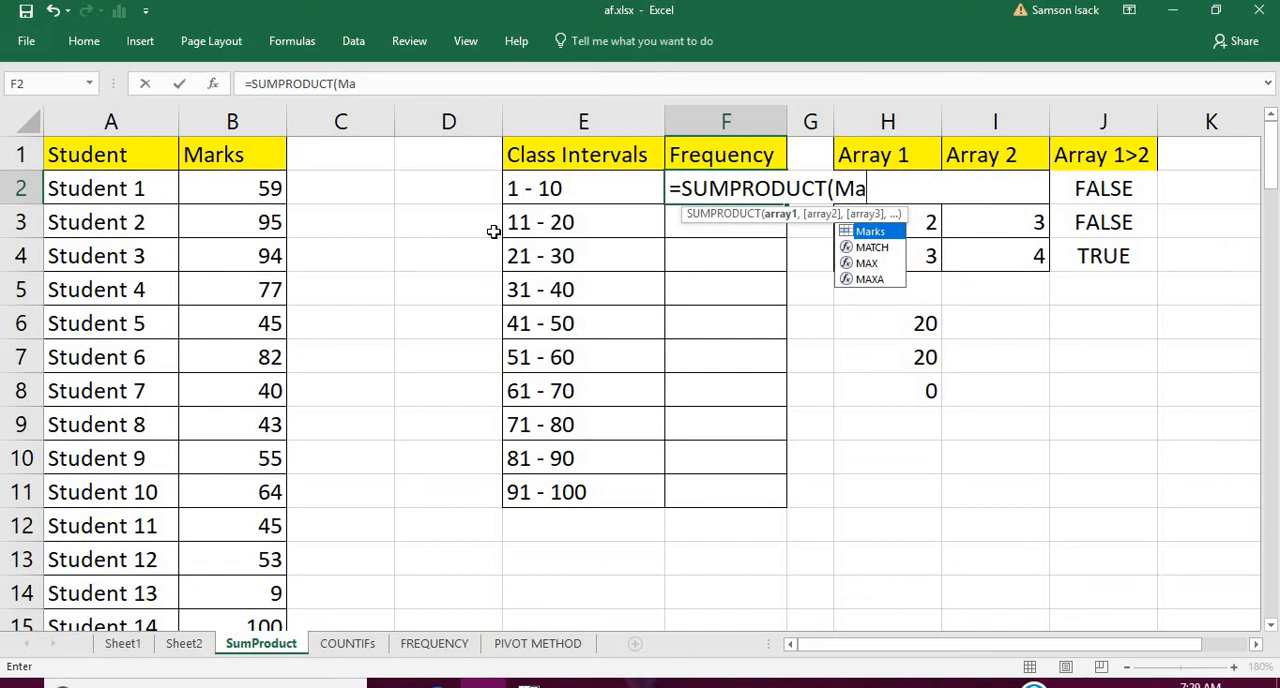
pyautogui.click(196, 649)
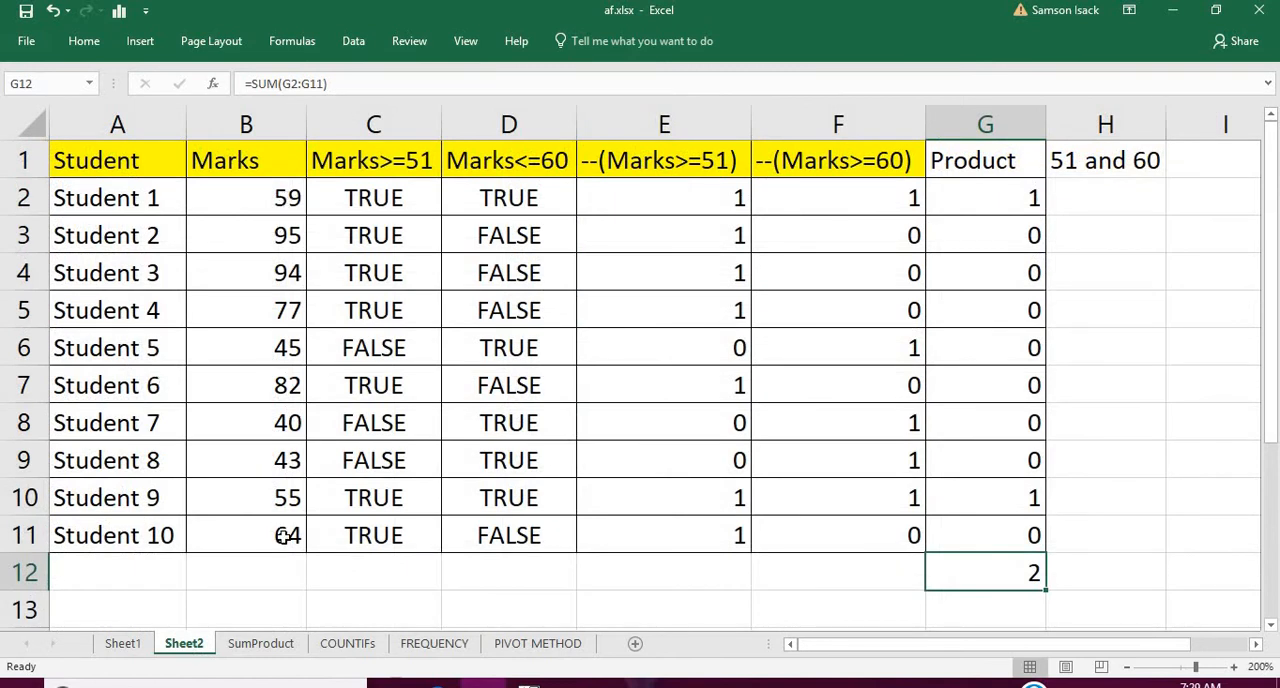
# On the SumProduct sheet, complete the first array of the SUMPRODUCT formula in F2 as --(Marks>=1)
pyautogui.click(289, 646)
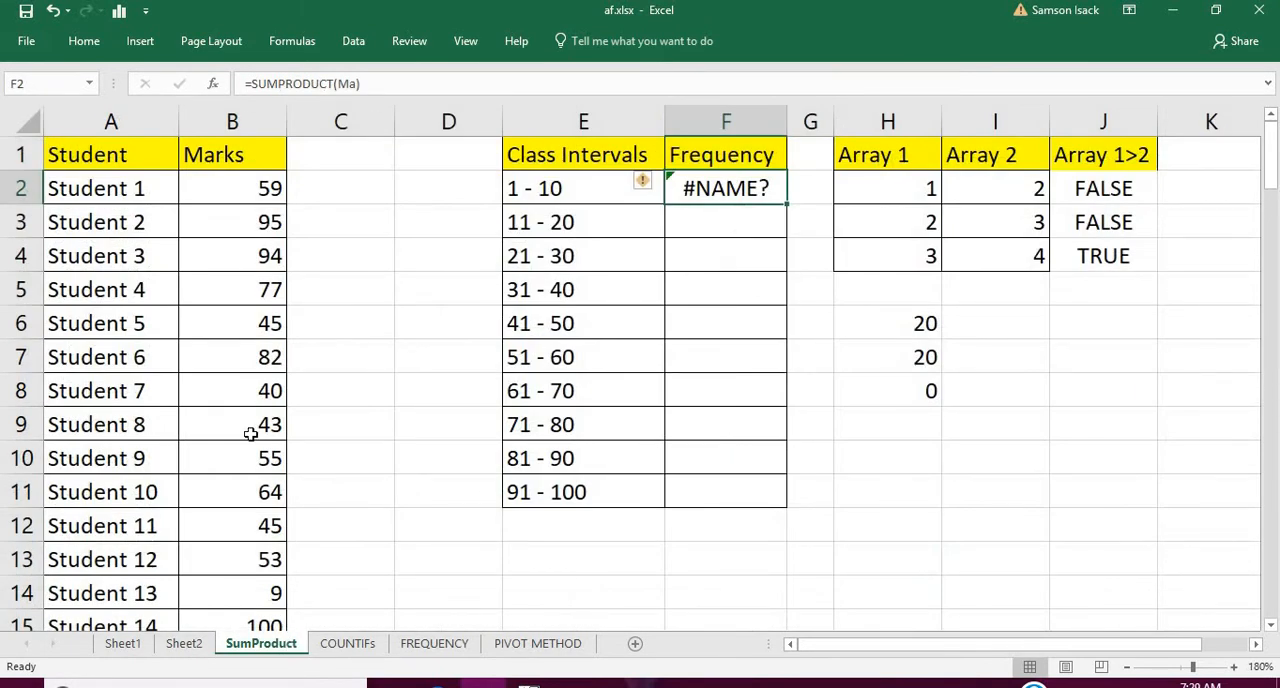
pyautogui.doubleClick(773, 189)
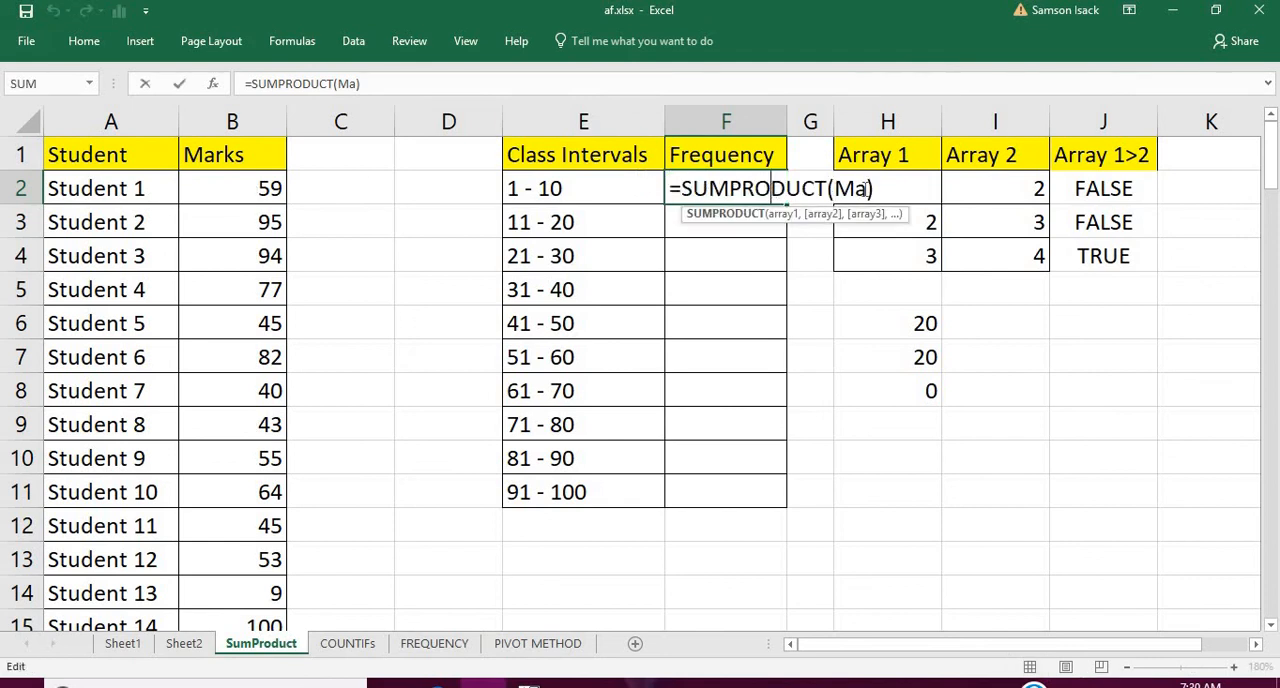
pyautogui.click(867, 189)
pyautogui.write('rks')
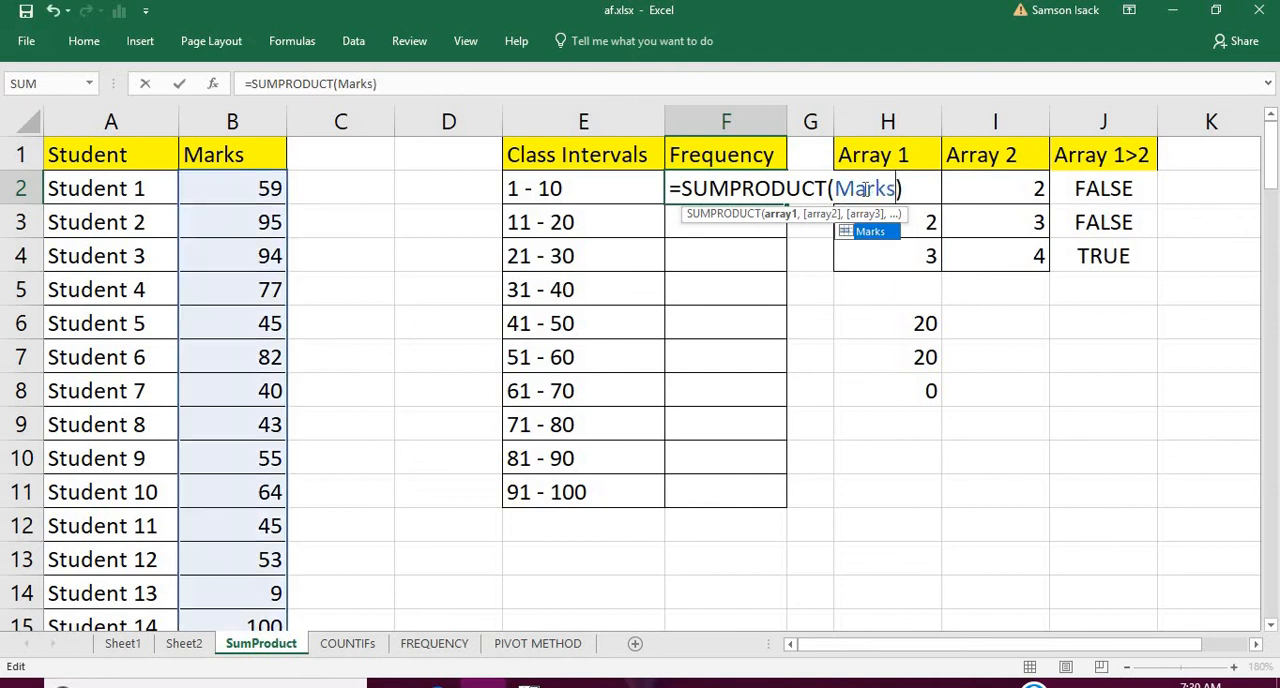
pyautogui.write('>')
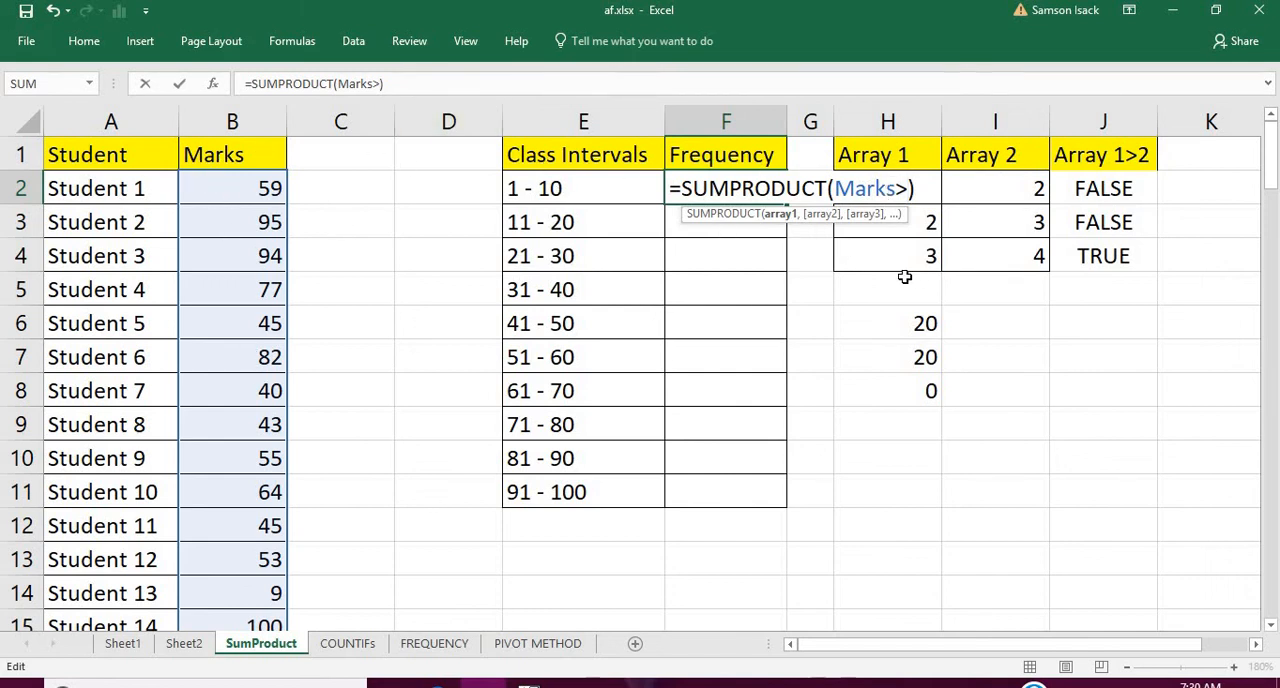
pyautogui.write('=1')
pyautogui.click(836, 186)
pyautogui.write('--')
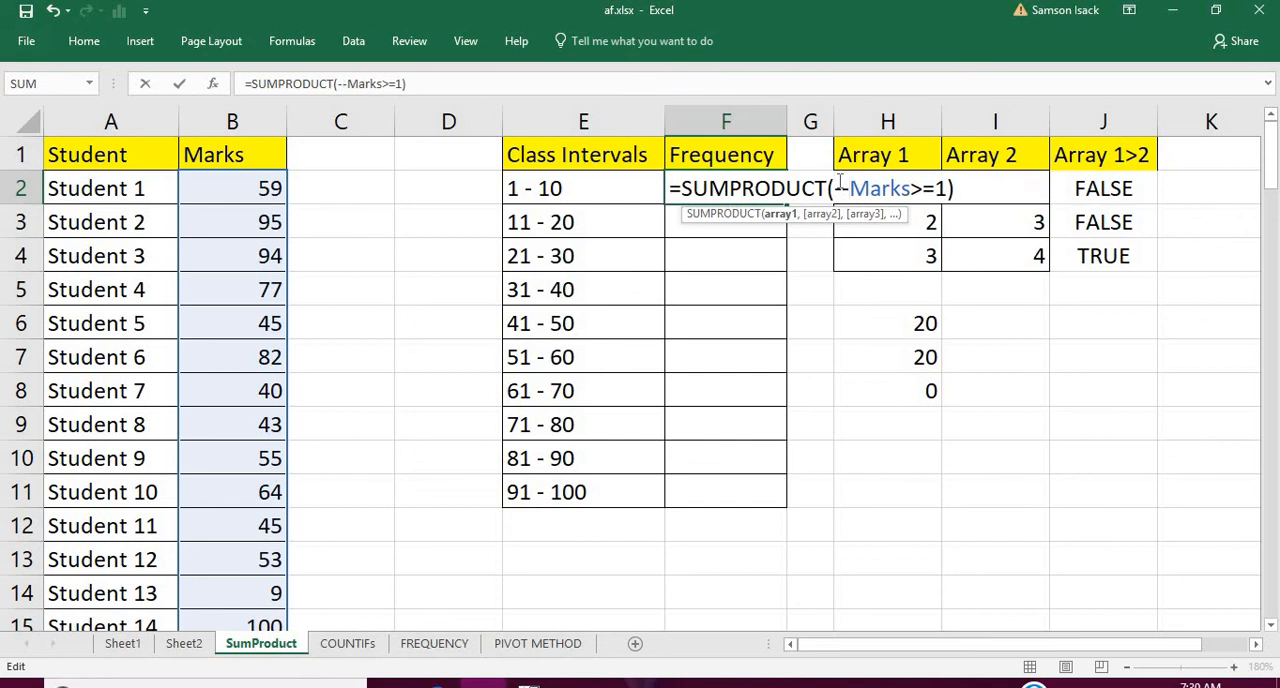
pyautogui.write('(')
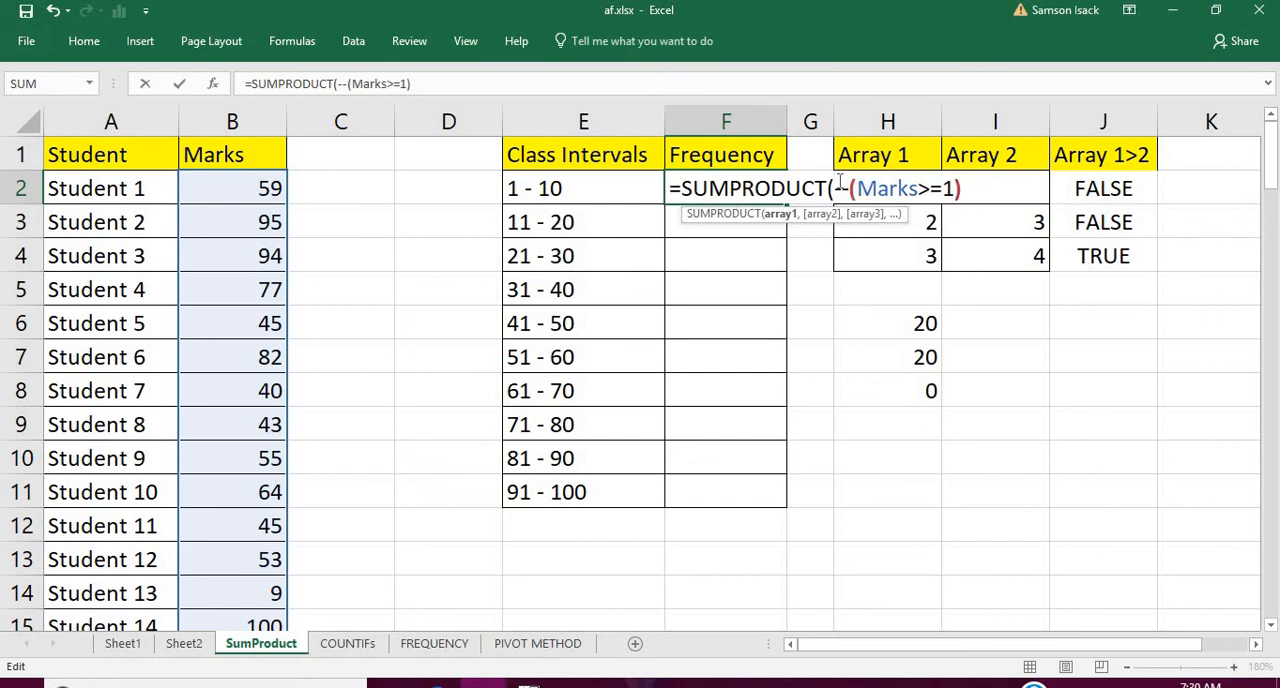
# Add the second array --(Marks<=10) to F2, completing the formula =SUMPRODUCT(--(Marks>=1),--(Marks<=10))
pyautogui.click(966, 187)
pyautogui.write(',')
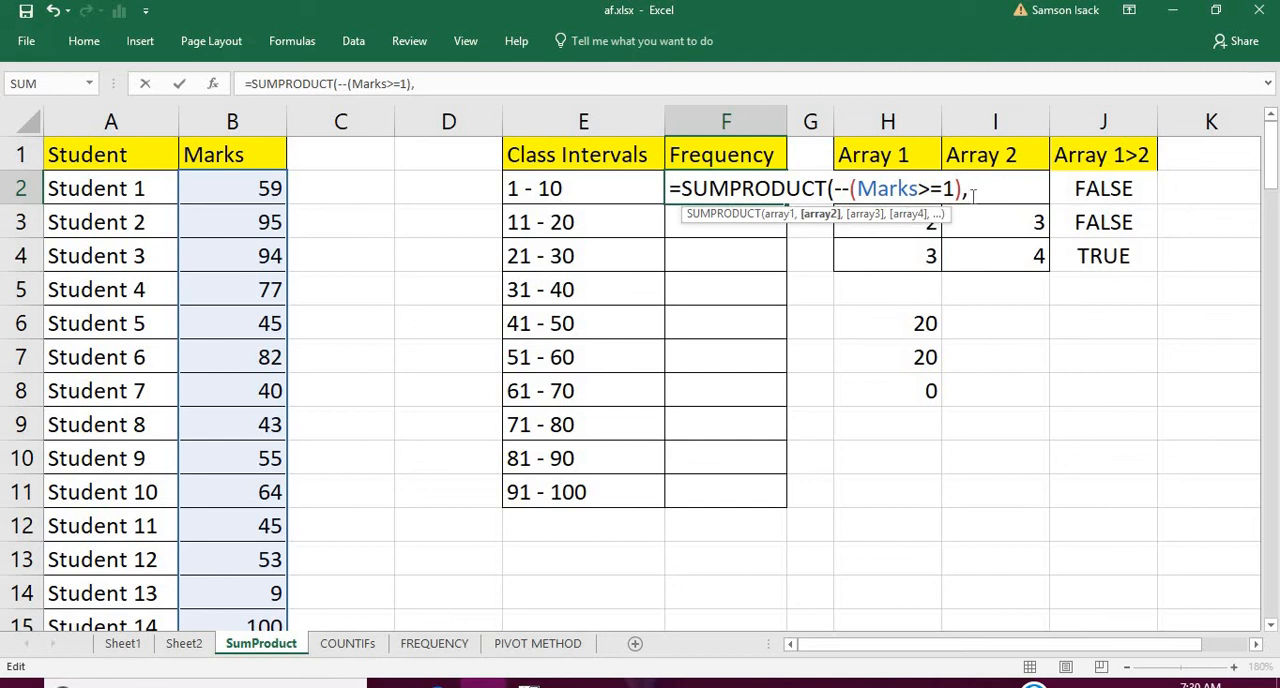
pyautogui.write('--(Mar')
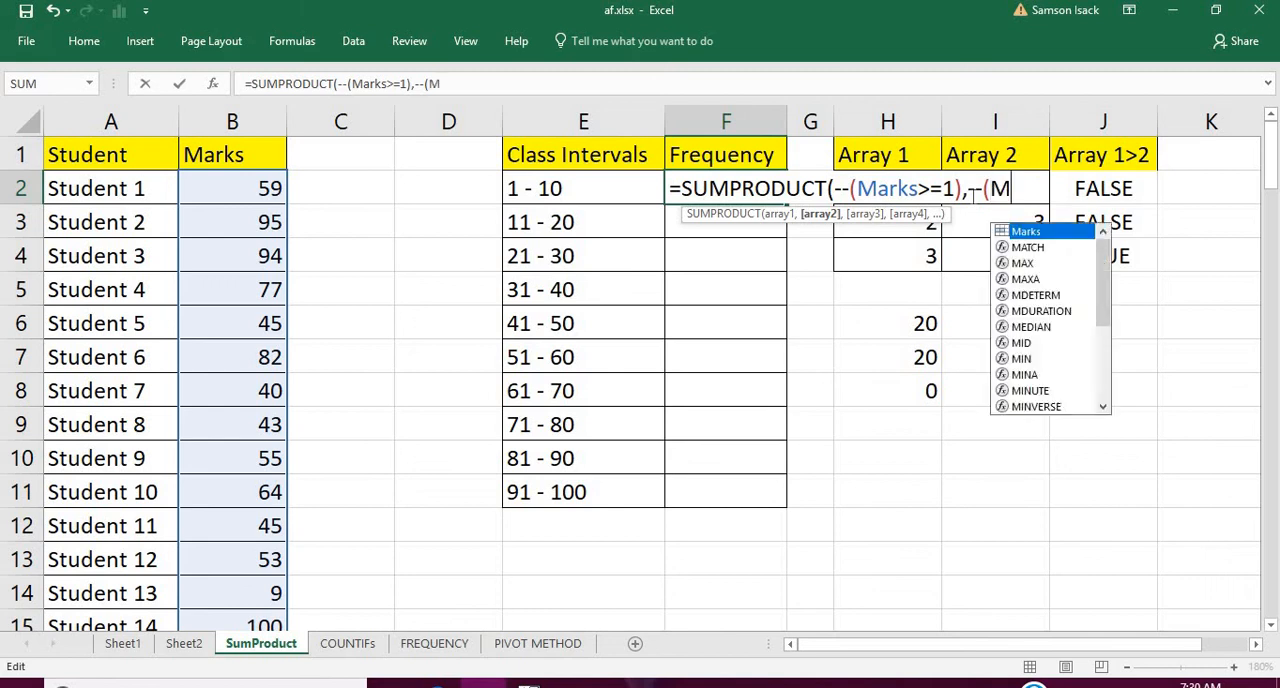
pyautogui.write('ks')
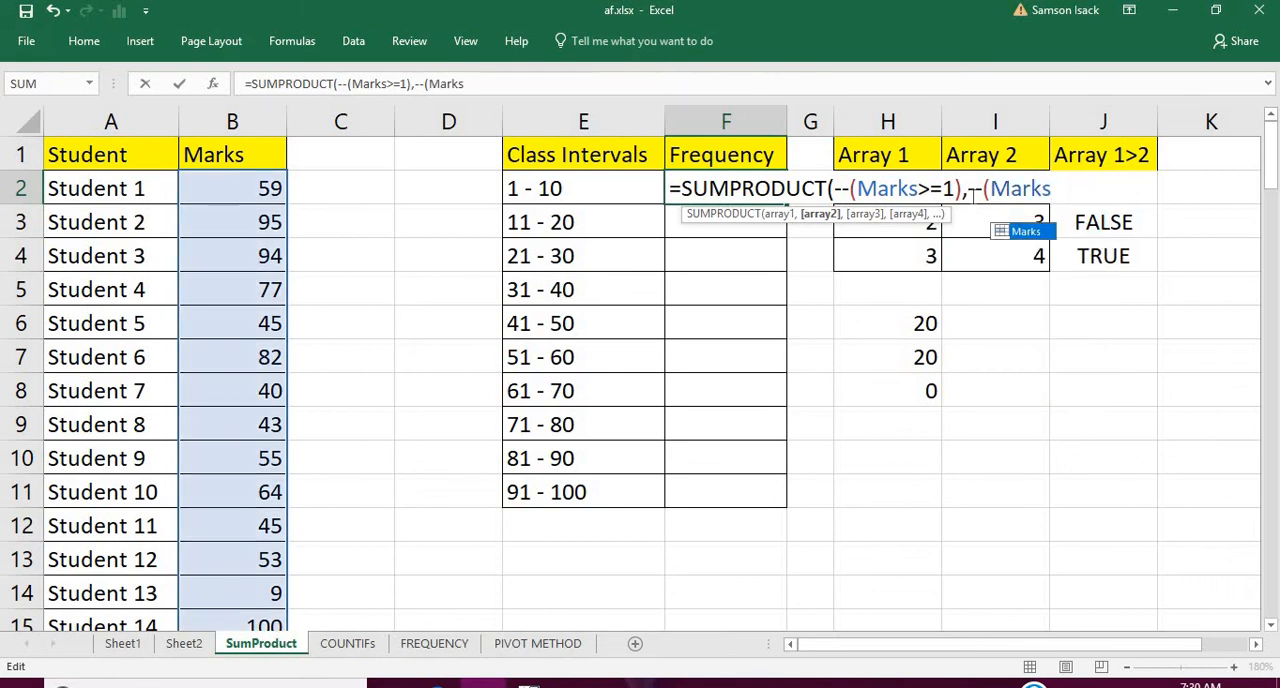
pyautogui.write('<')
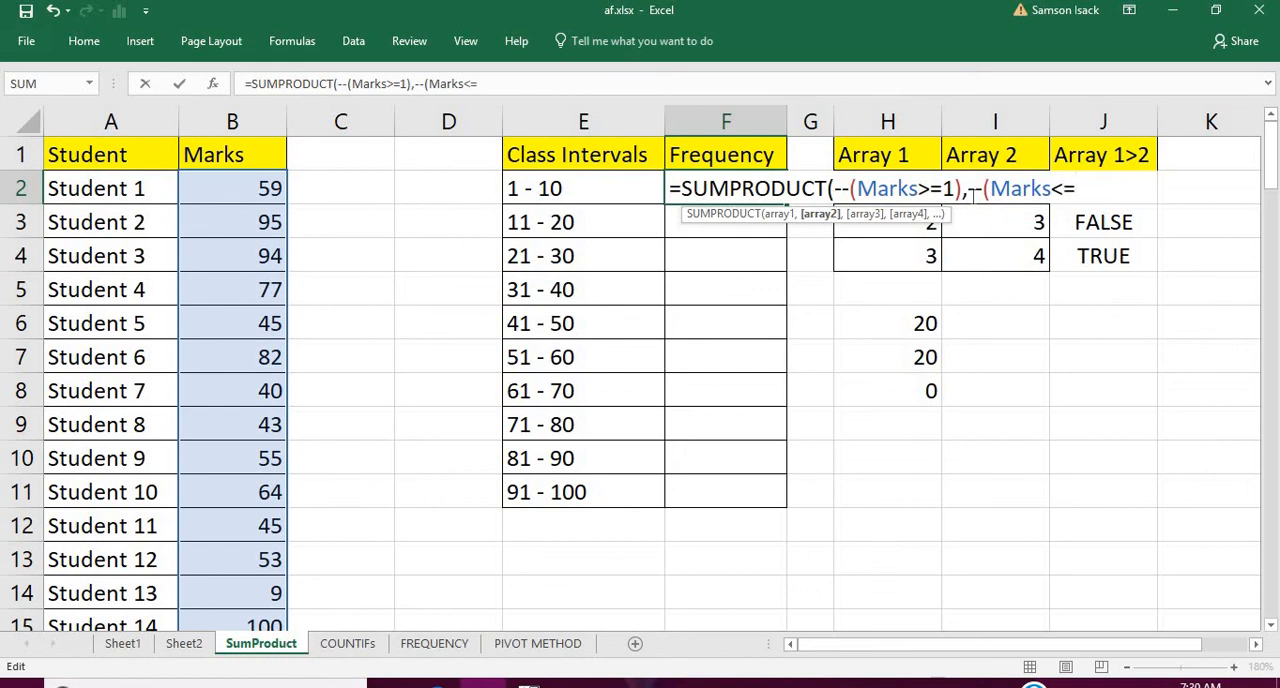
pyautogui.write('=10))')
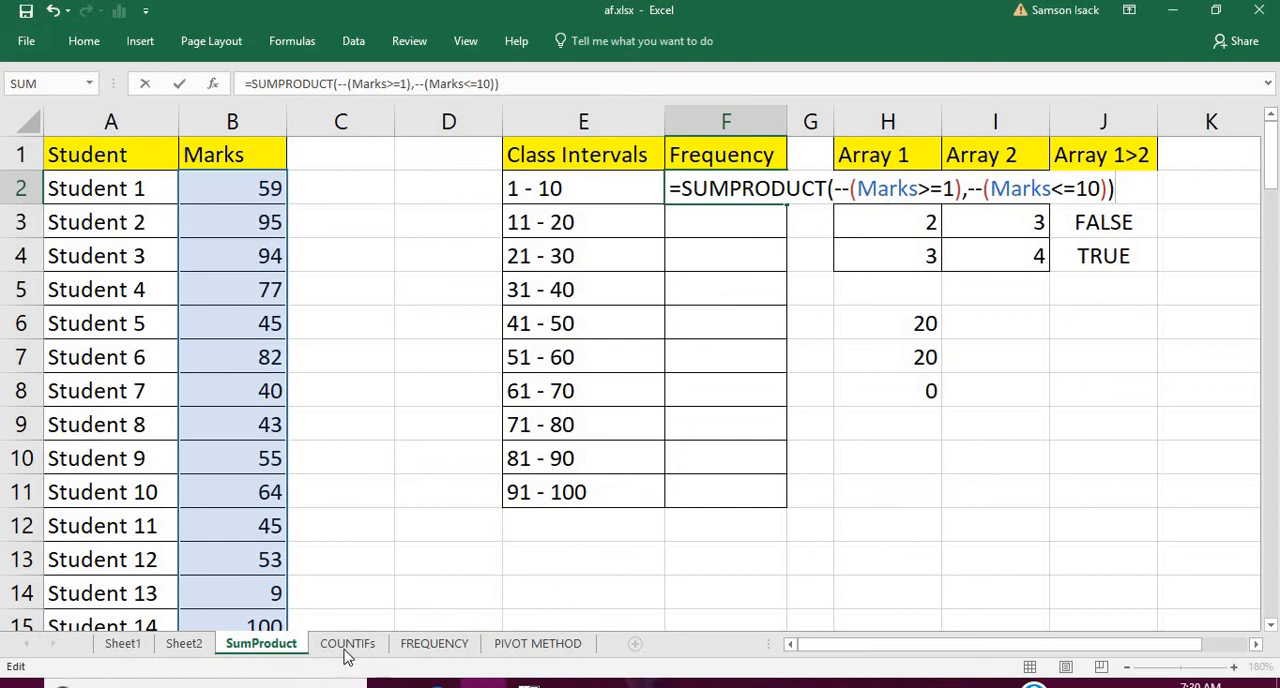
pyautogui.hotkey('ctrl', 'Return')
# Review on Sheet2 how the converted numbers in columns E and F relate to the product total in G12
pyautogui.click(184, 644)
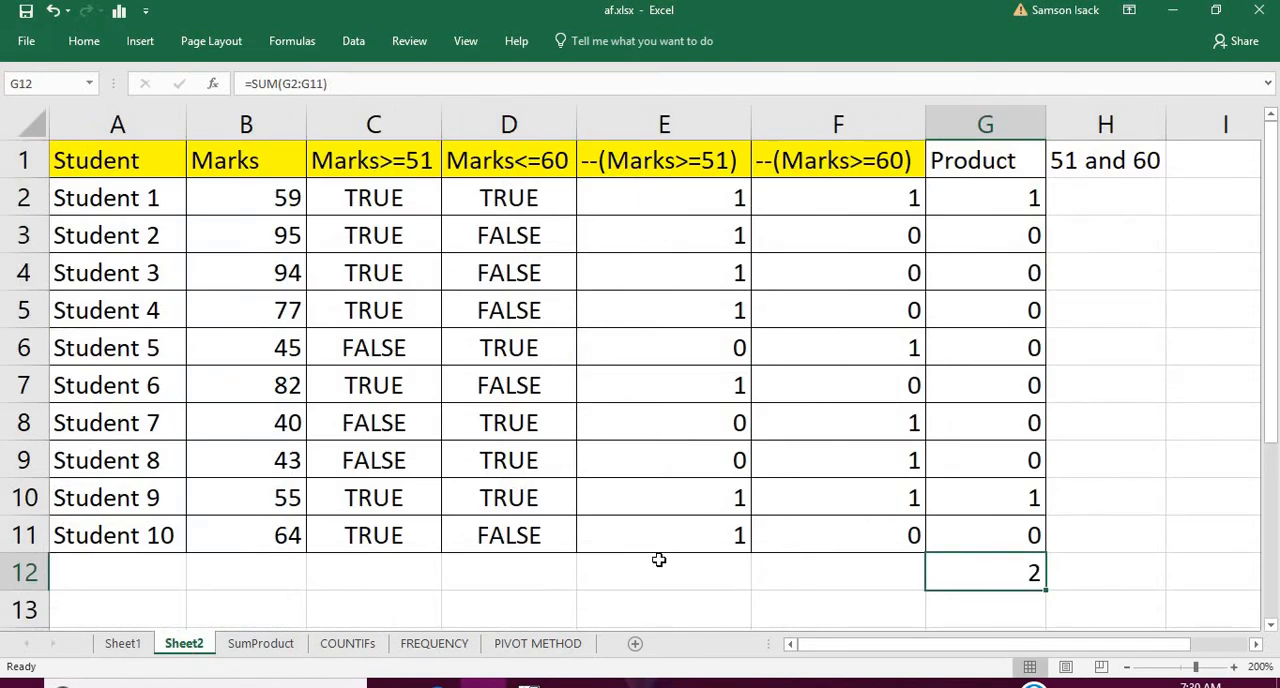
pyautogui.click(871, 271)
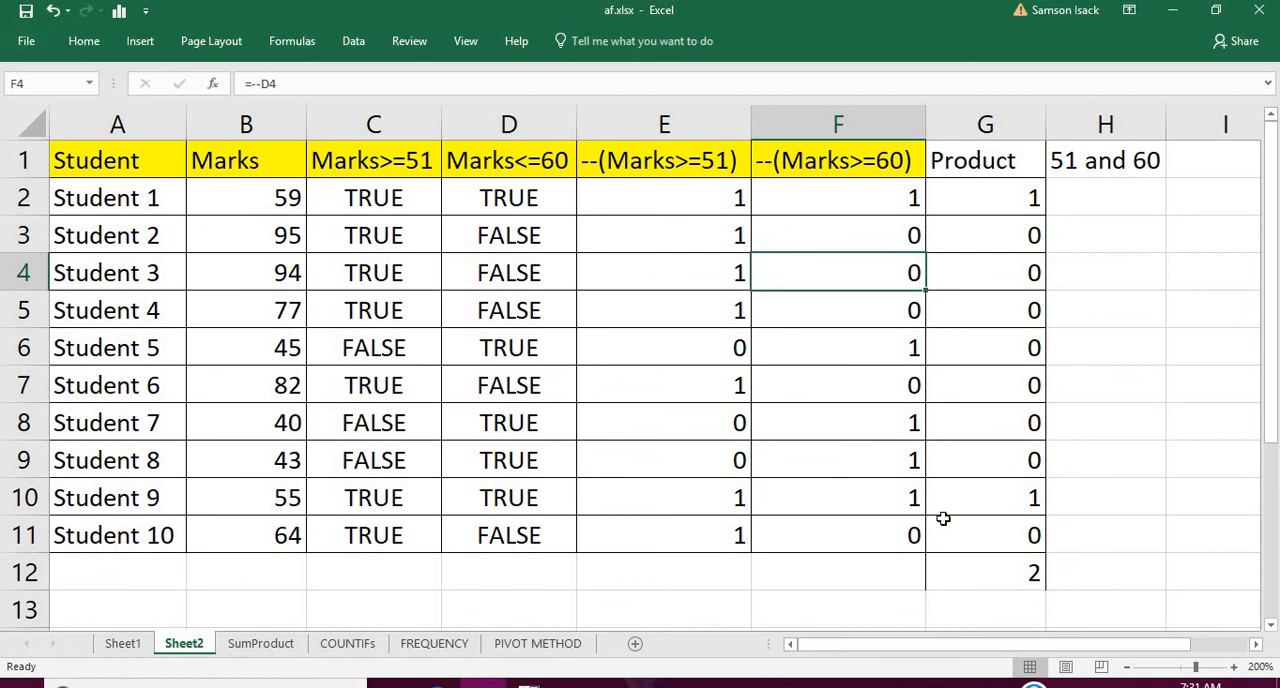
pyautogui.rightClick(1016, 577)
pyautogui.rightClick(996, 578)
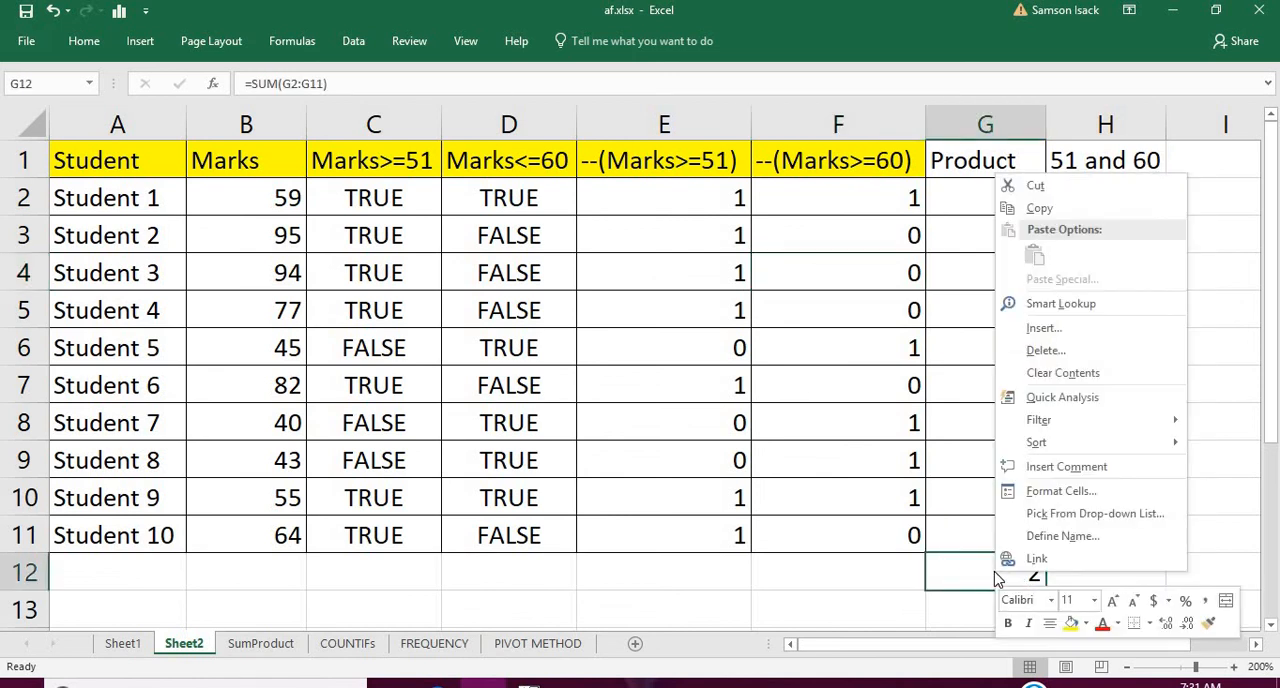
pyautogui.press('Escape')
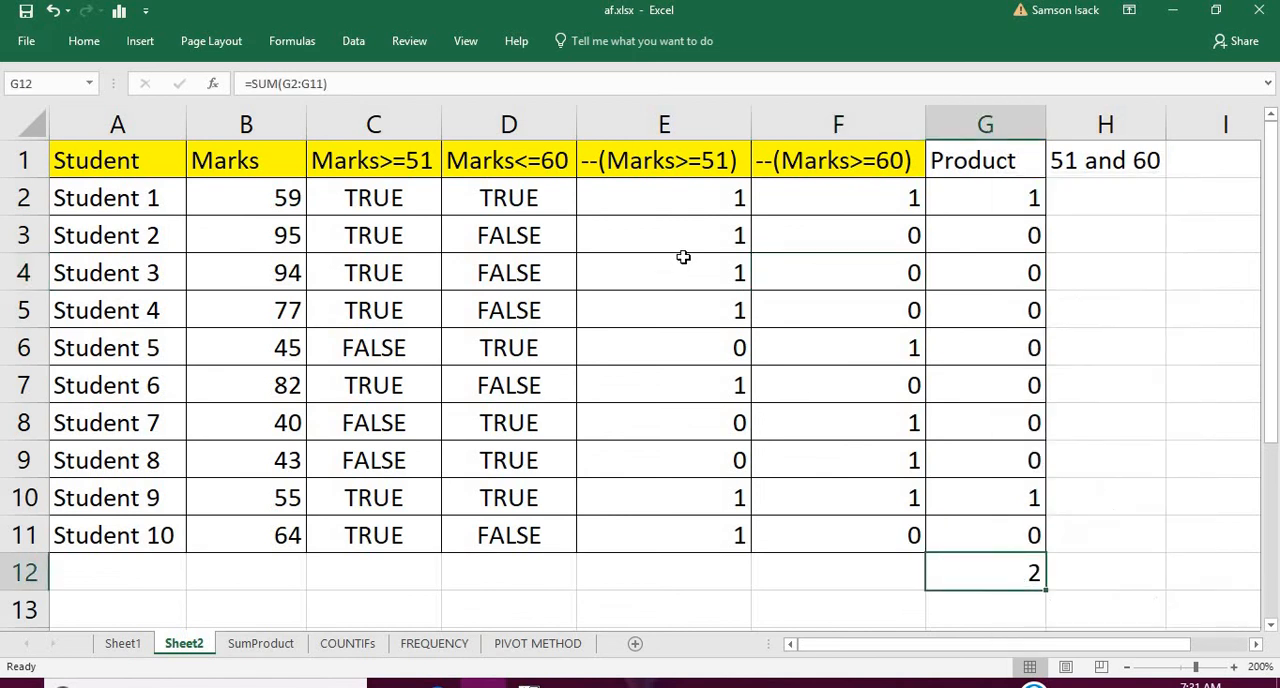
pyautogui.click(700, 204)
pyautogui.moveTo(693, 244); pyautogui.dragTo(712, 537)
pyautogui.moveTo(856, 196); pyautogui.dragTo(878, 520)
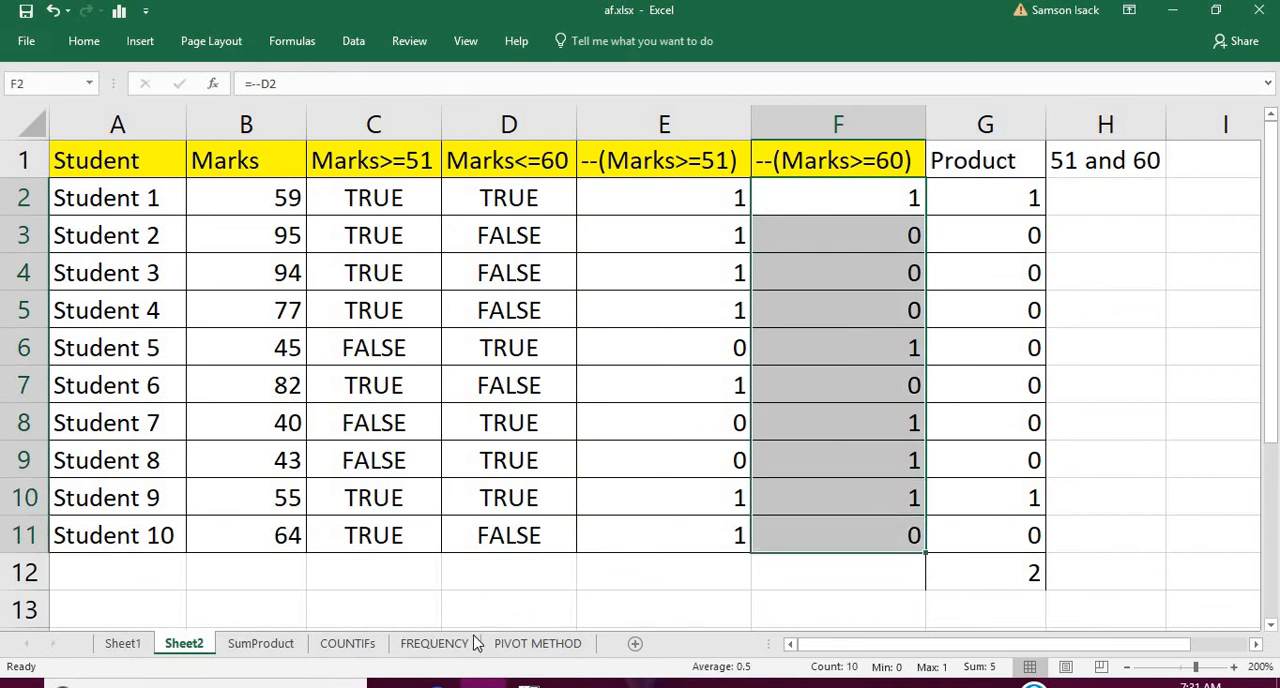
# Examine the two arrays of the SUMPRODUCT formula in F2 on the SumProduct sheet
pyautogui.click(266, 647)
pyautogui.doubleClick(726, 188)
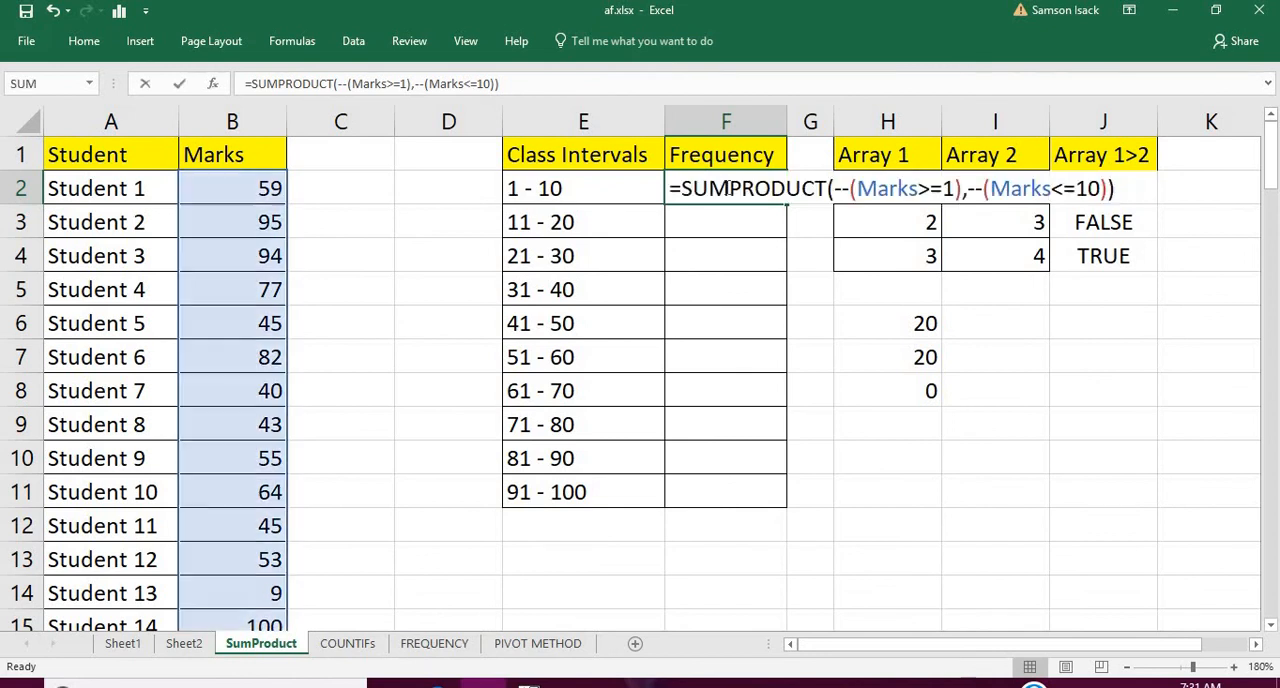
pyautogui.click(962, 190)
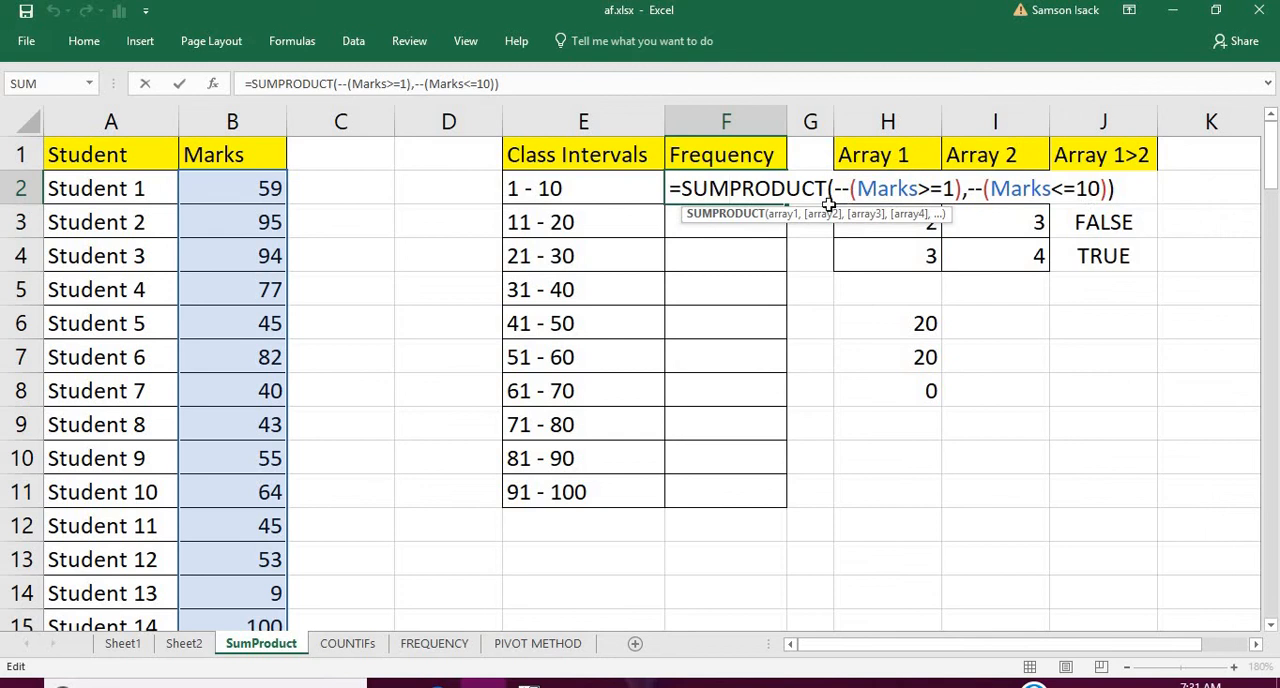
pyautogui.press('Return')
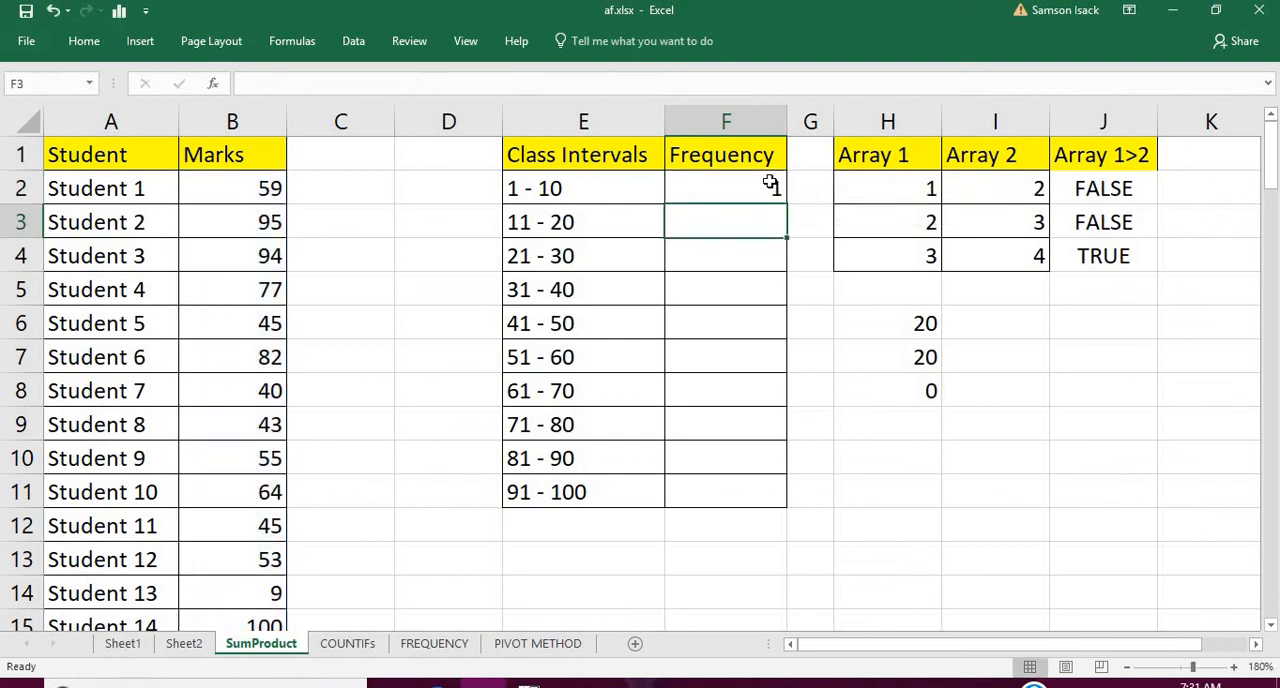
# Copy the F2 formula down to F3 and change its limits to >=11 and <=20
pyautogui.click(770, 188)
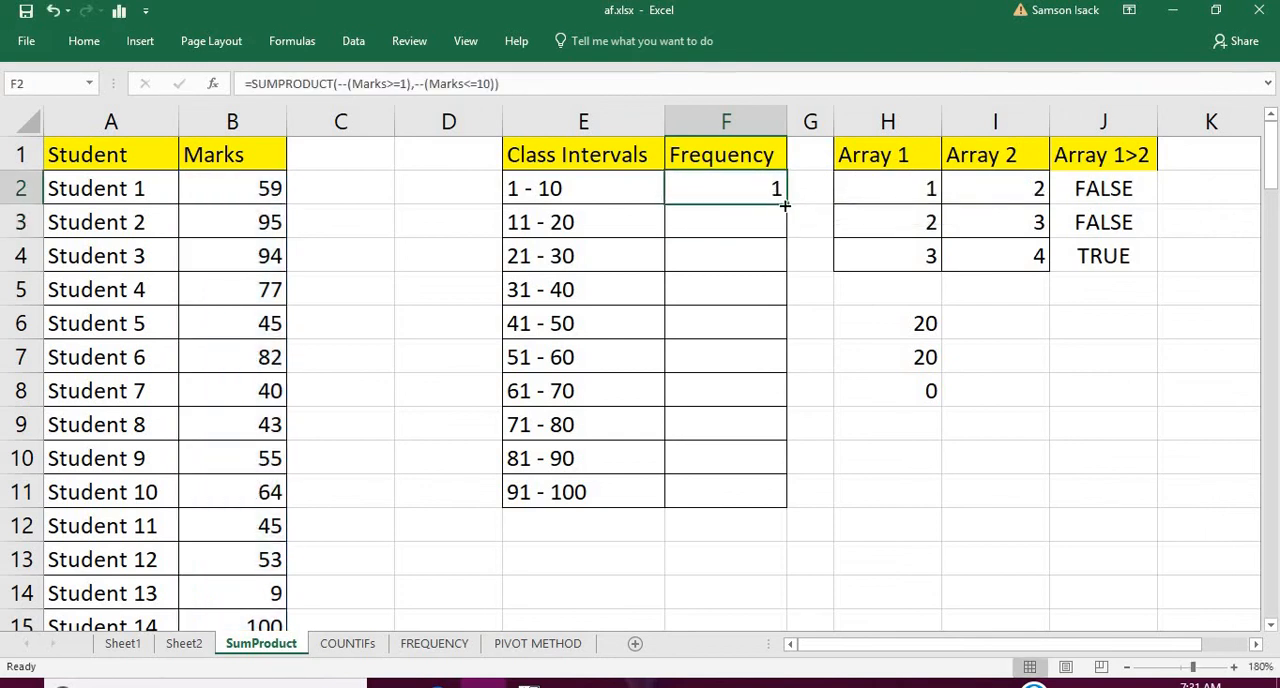
pyautogui.moveTo(787, 210); pyautogui.dragTo(789, 228)
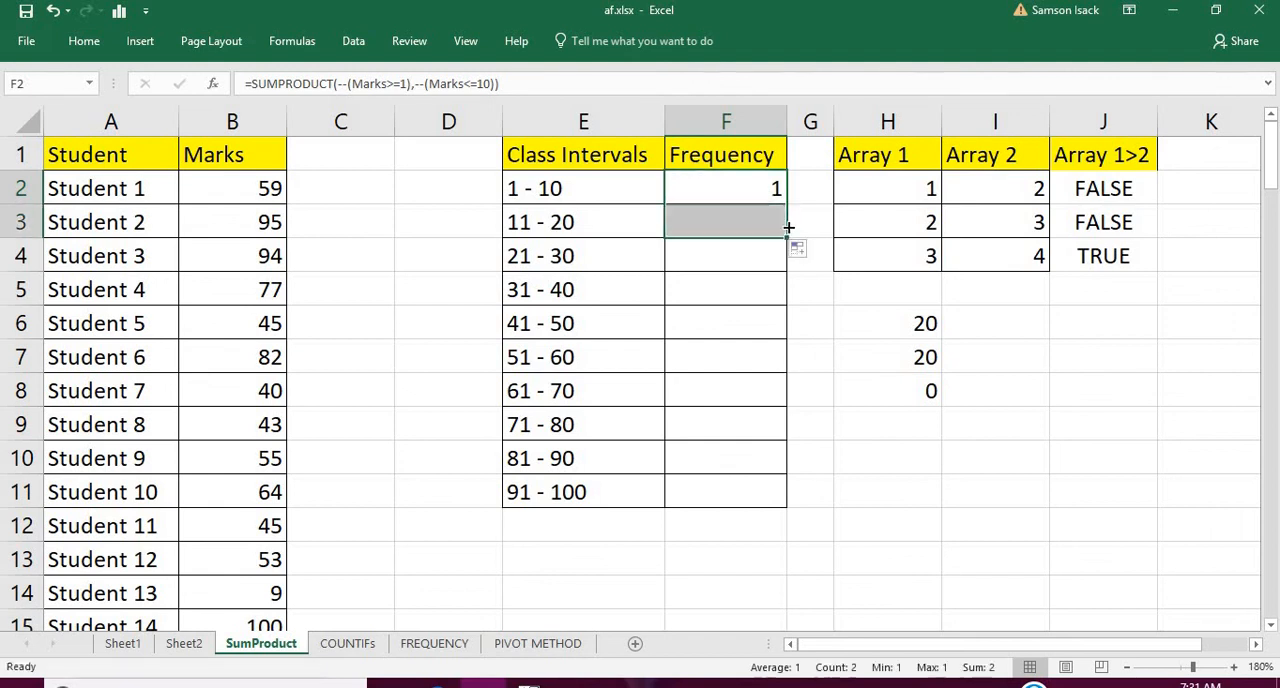
pyautogui.click(746, 217)
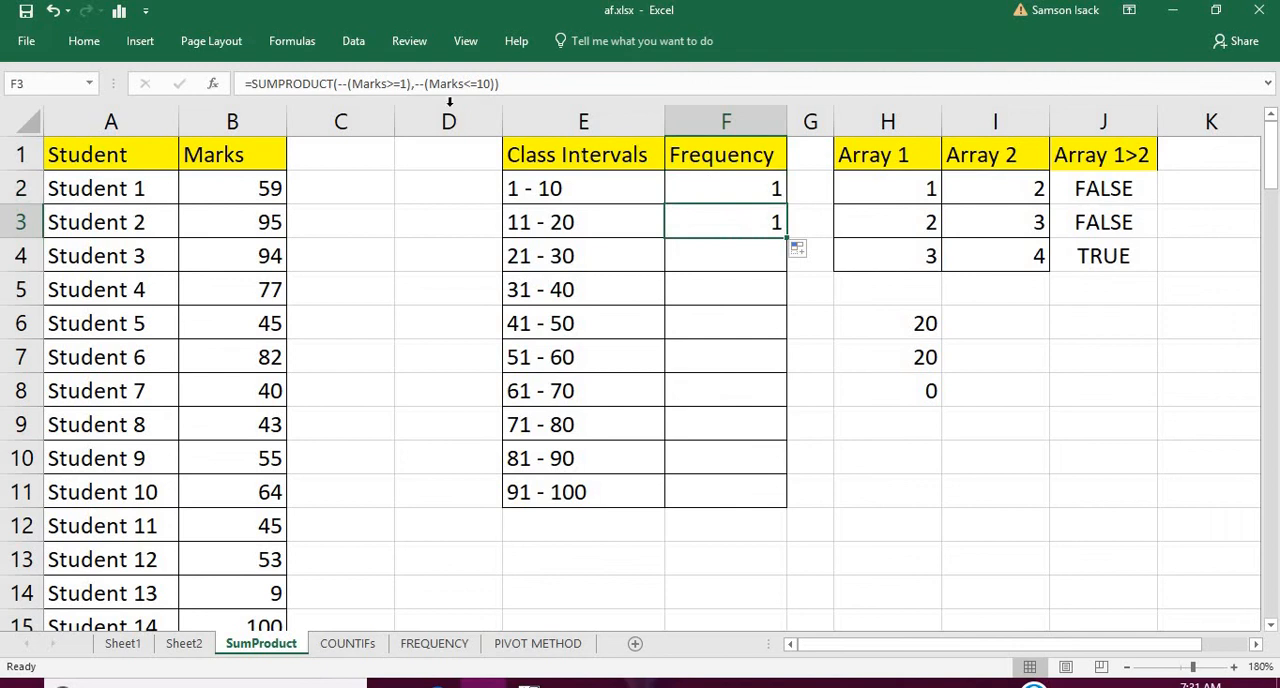
pyautogui.click(406, 84)
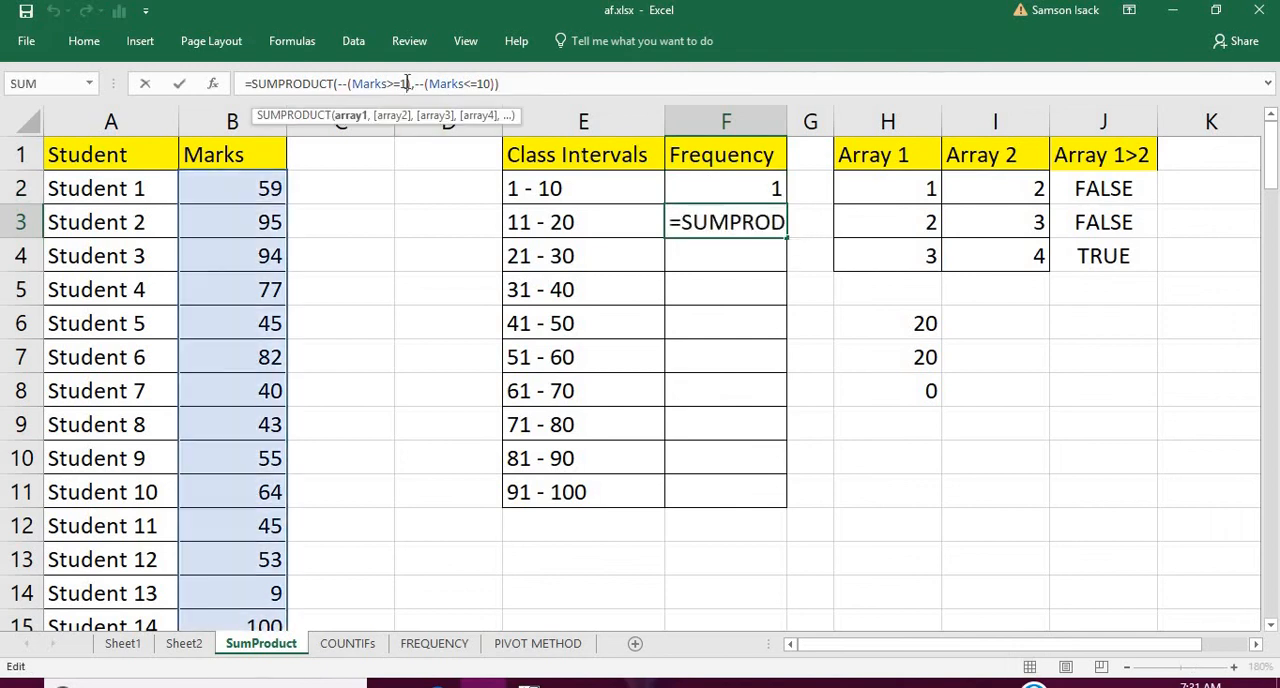
pyautogui.write('1')
pyautogui.click(432, 84)
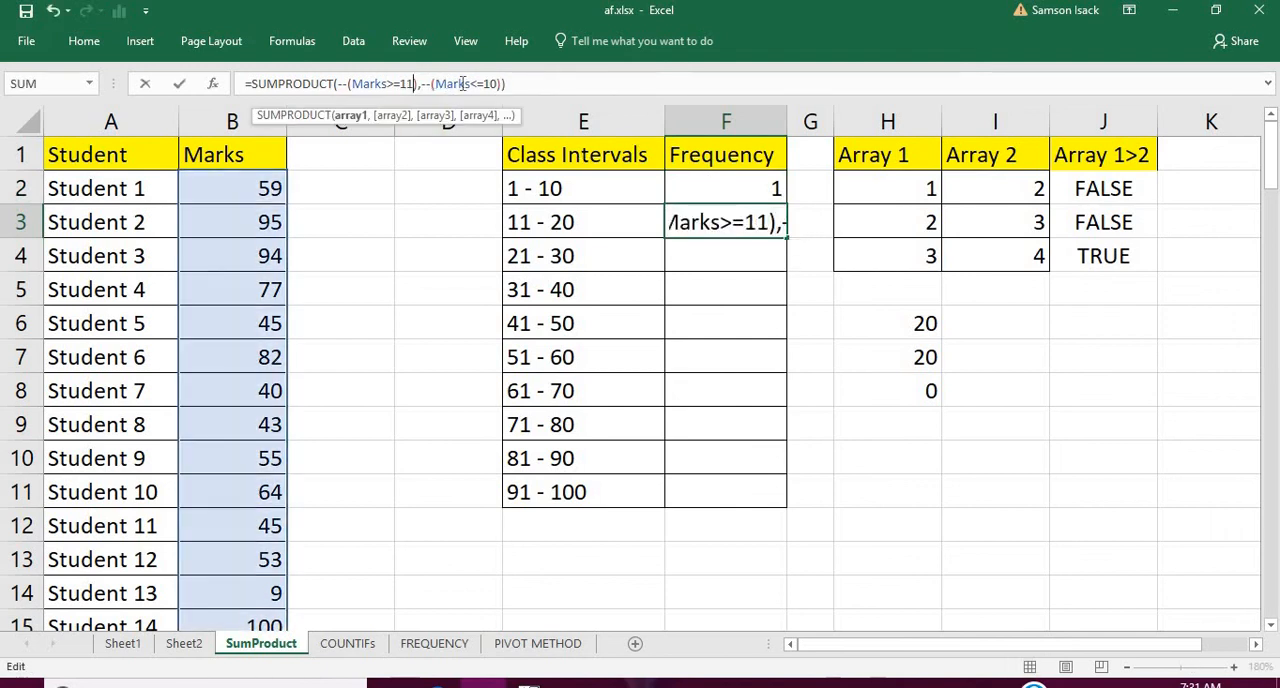
pyautogui.click(485, 84)
pyautogui.press('Return')
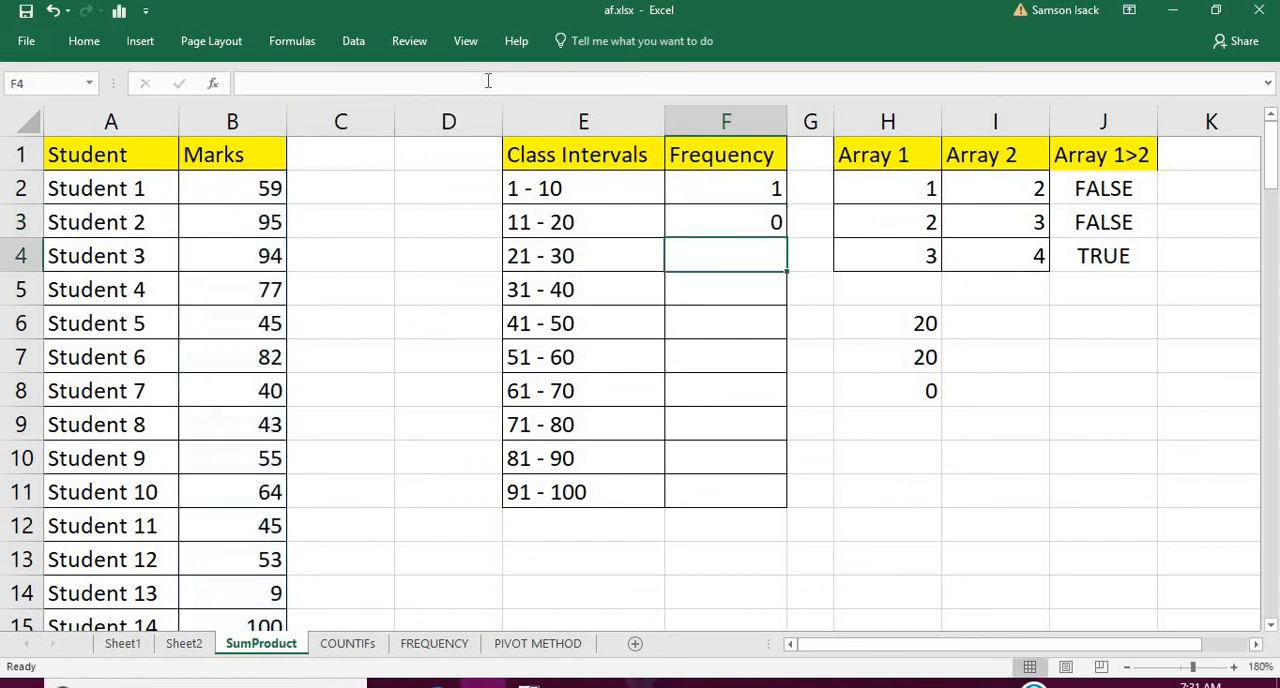
# Fill the F3 formula down through F11 for the remaining class intervals
pyautogui.click(706, 224)
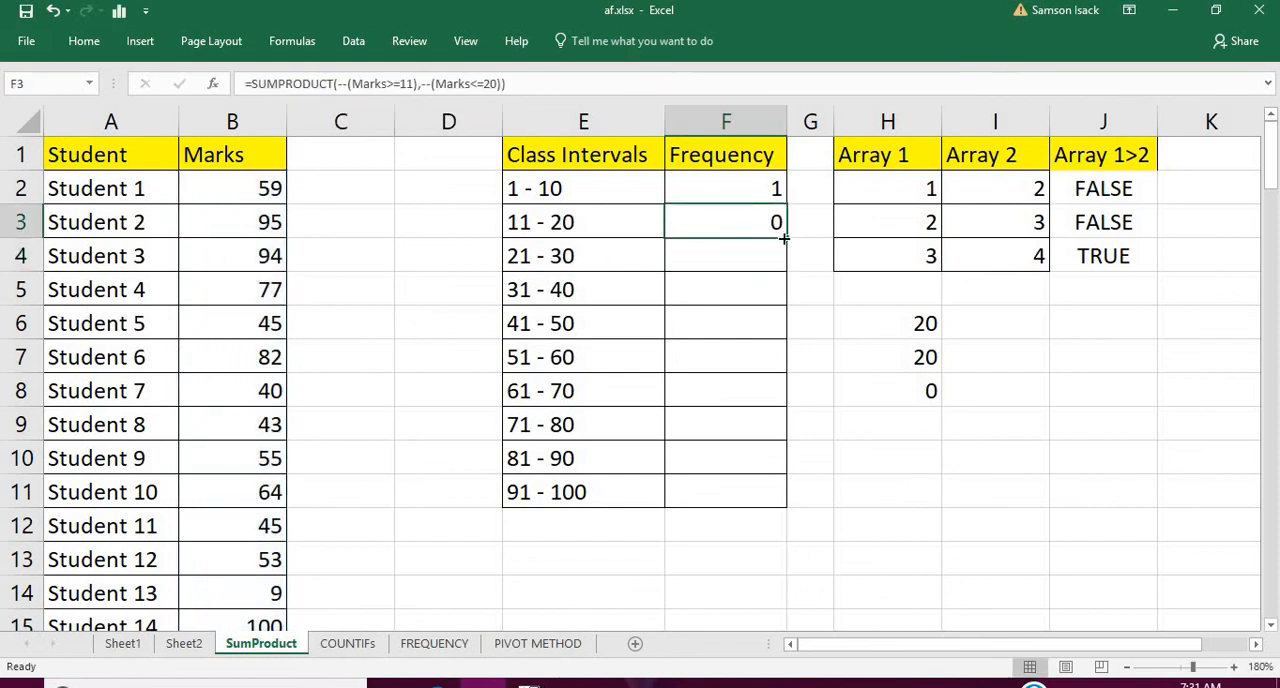
pyautogui.moveTo(784, 238); pyautogui.dragTo(785, 505)
pyautogui.click(753, 249)
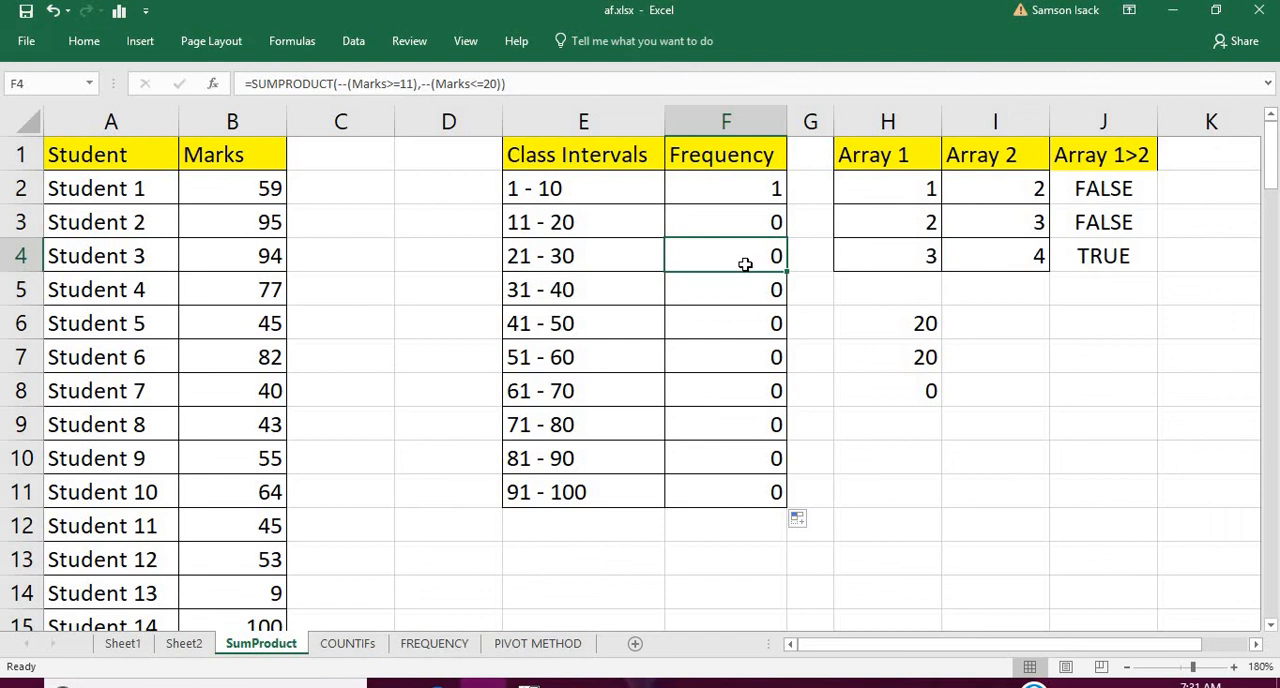
pyautogui.click(819, 256)
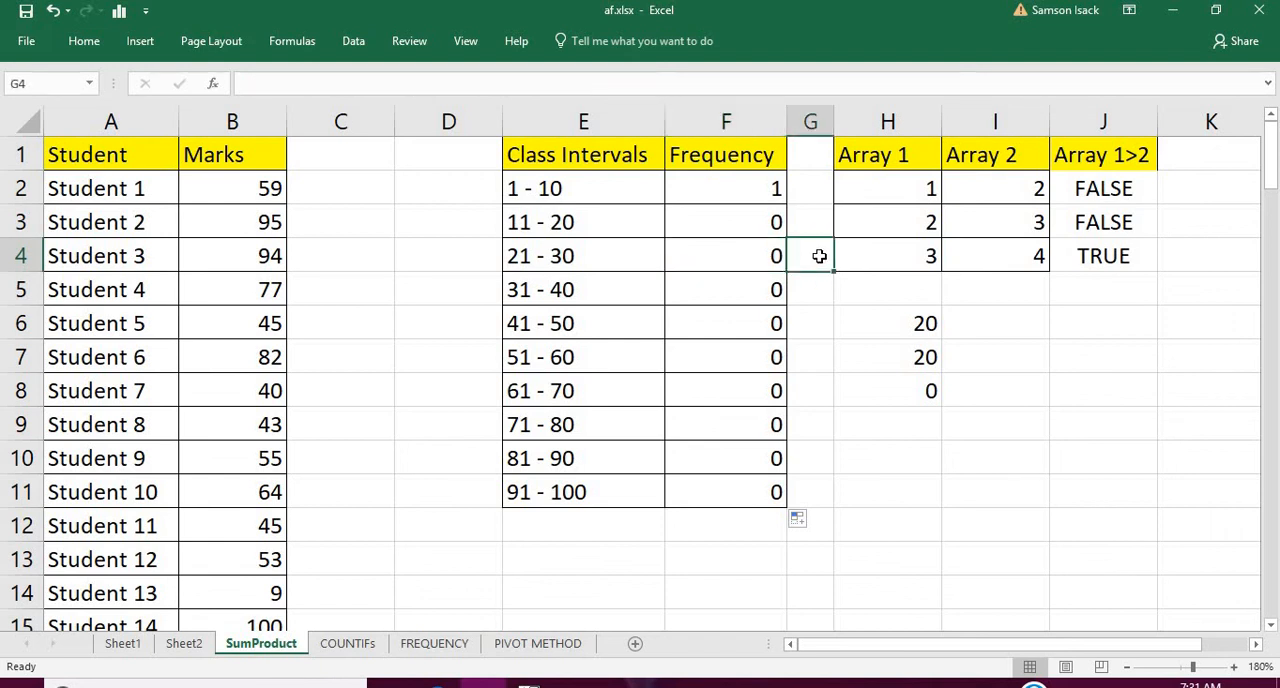
pyautogui.click(744, 260)
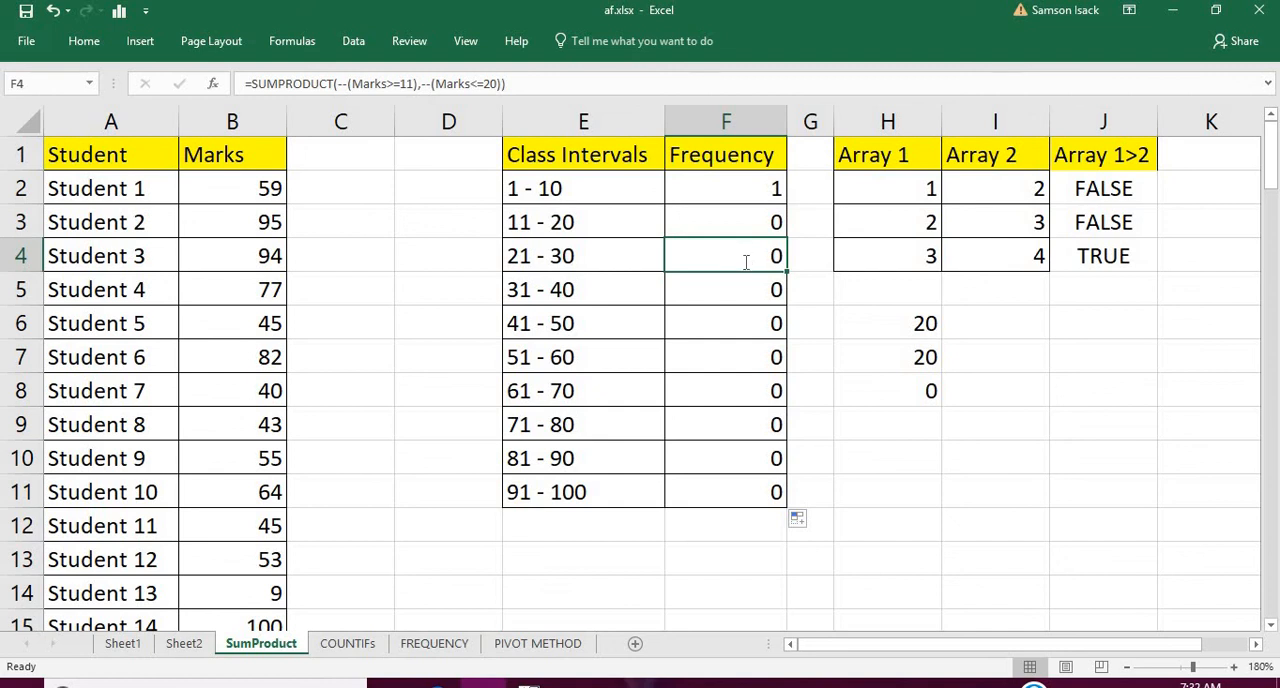
# Change the limits of the formula in F4 to >=21 and <=30 for the 21 - 30 interval
pyautogui.doubleClick(745, 260)
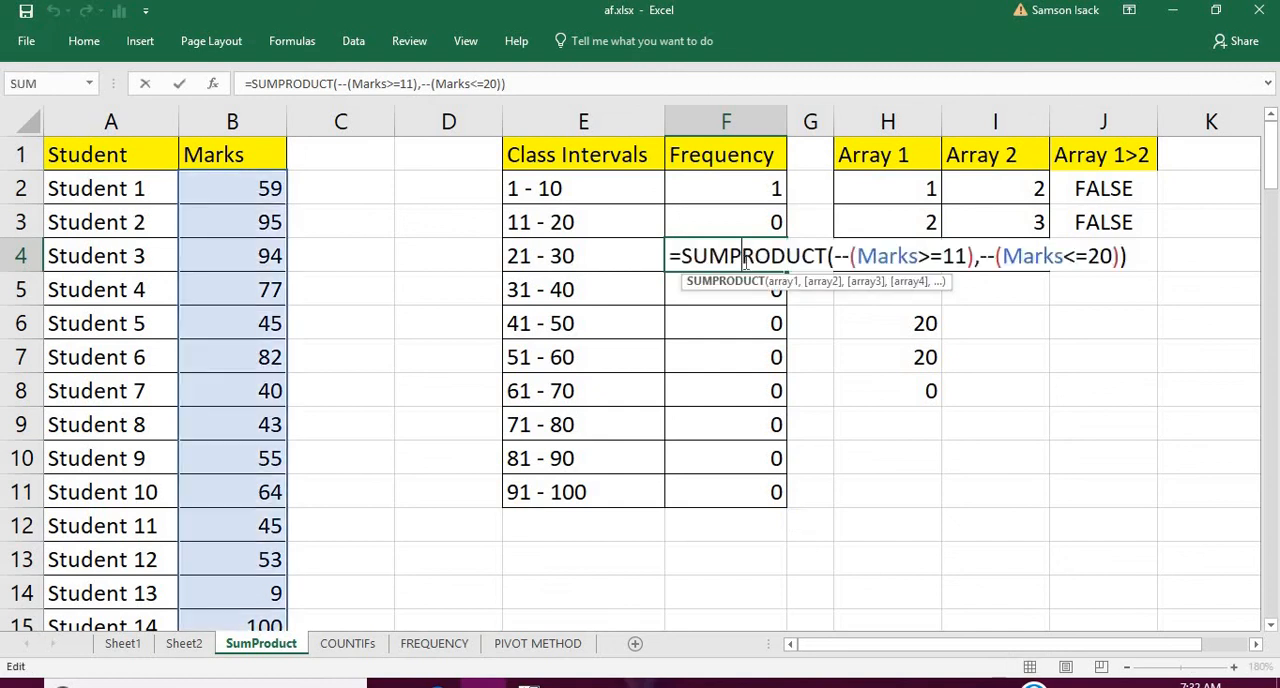
pyautogui.click(408, 84)
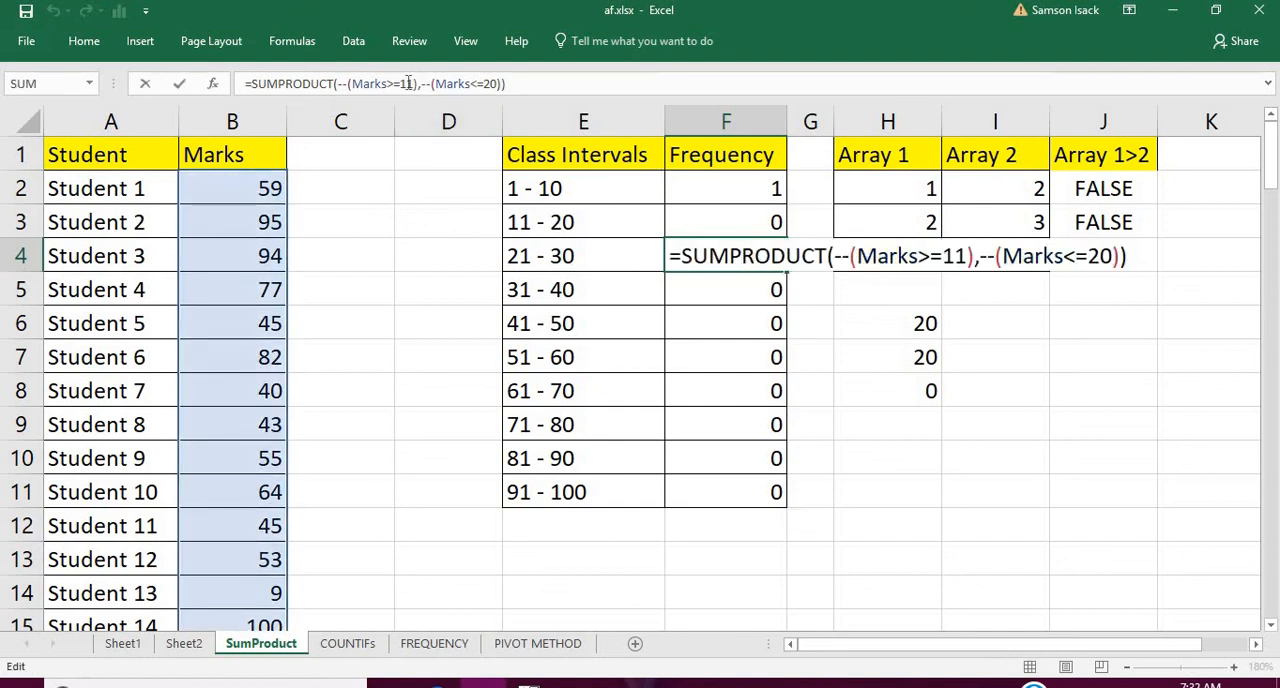
pyautogui.press('BackSpace')
pyautogui.write('2')
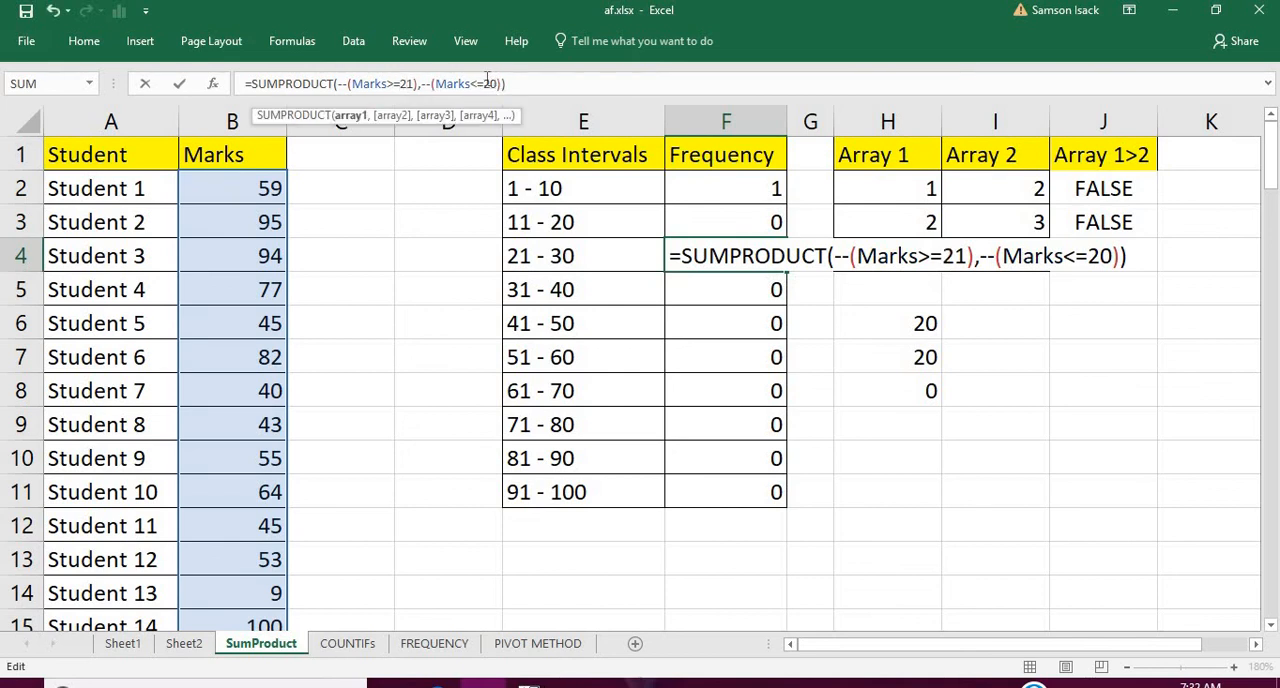
pyautogui.click(486, 83)
pyautogui.write('3')
pyautogui.press('Return')
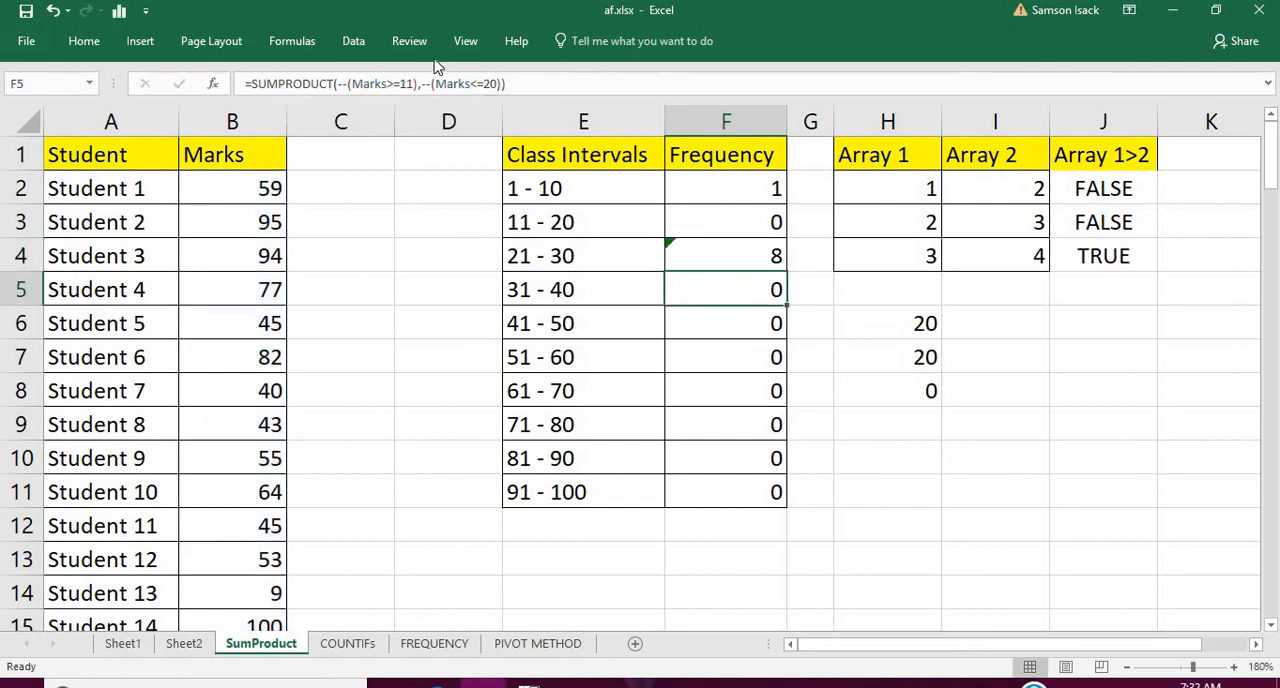
# Change the limits of the formula in F5 to >=31 and <=40 for the 31 - 40 interval
pyautogui.click(410, 83)
pyautogui.moveTo(407, 83); pyautogui.dragTo(400, 83)
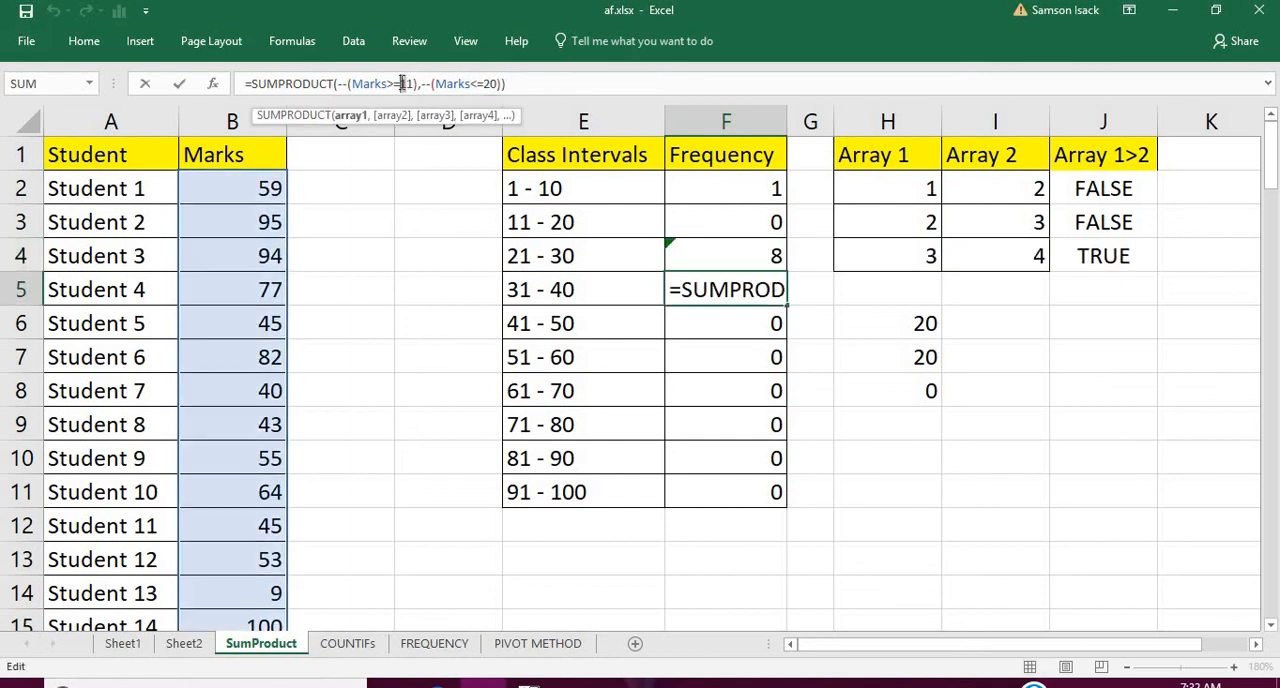
pyautogui.write('3')
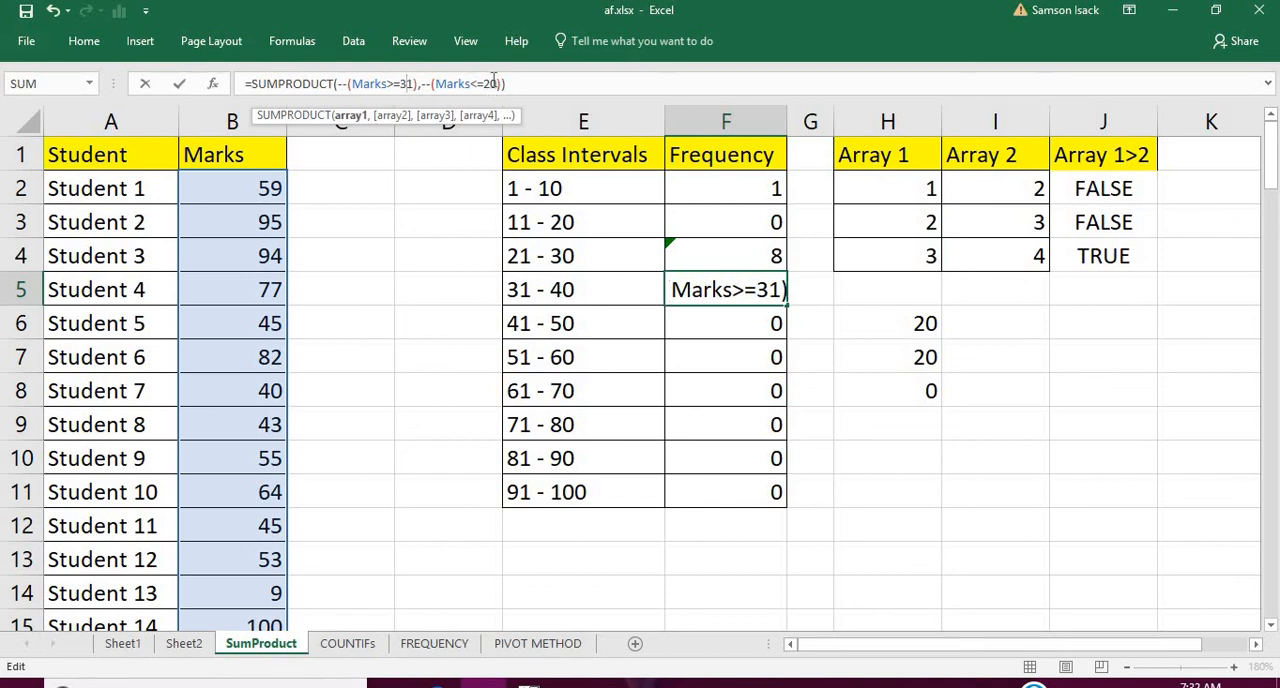
pyautogui.moveTo(490, 83); pyautogui.dragTo(482, 83)
pyautogui.write('4')
pyautogui.press('Return')
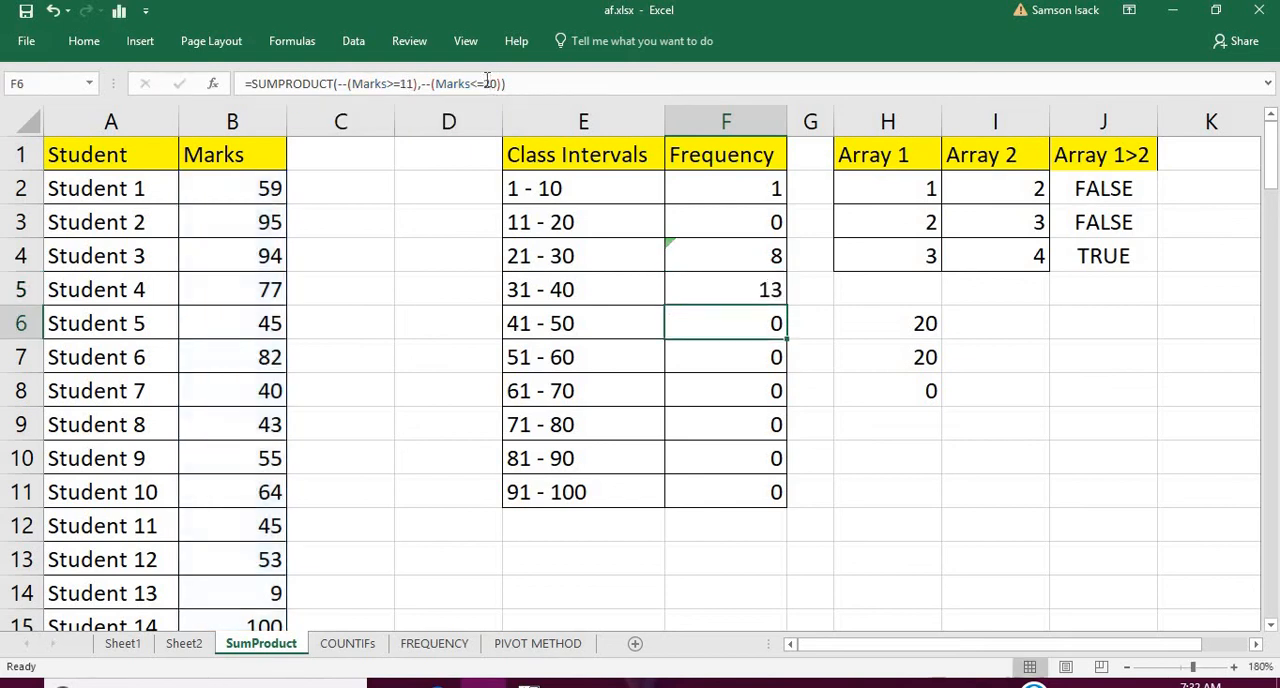
# Change the limits of the formula in F6 to >=41 and <=50 for the 41 - 50 interval
pyautogui.moveTo(406, 84); pyautogui.dragTo(399, 84)
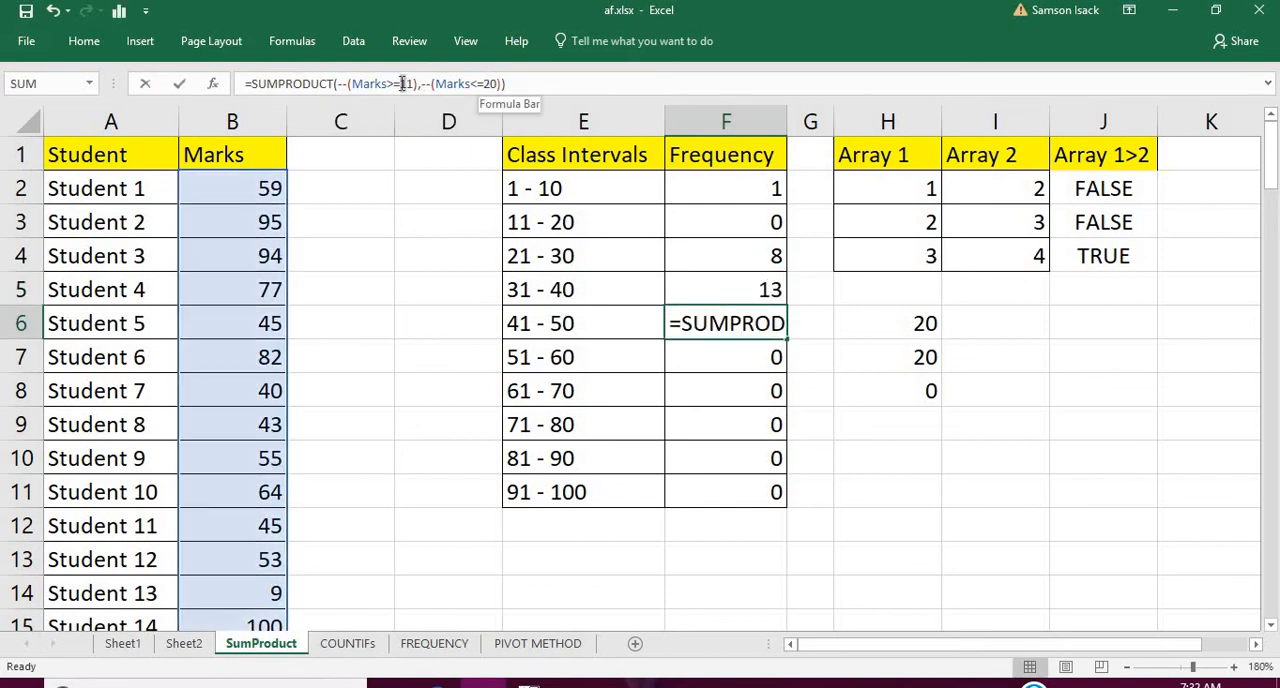
pyautogui.write('4')
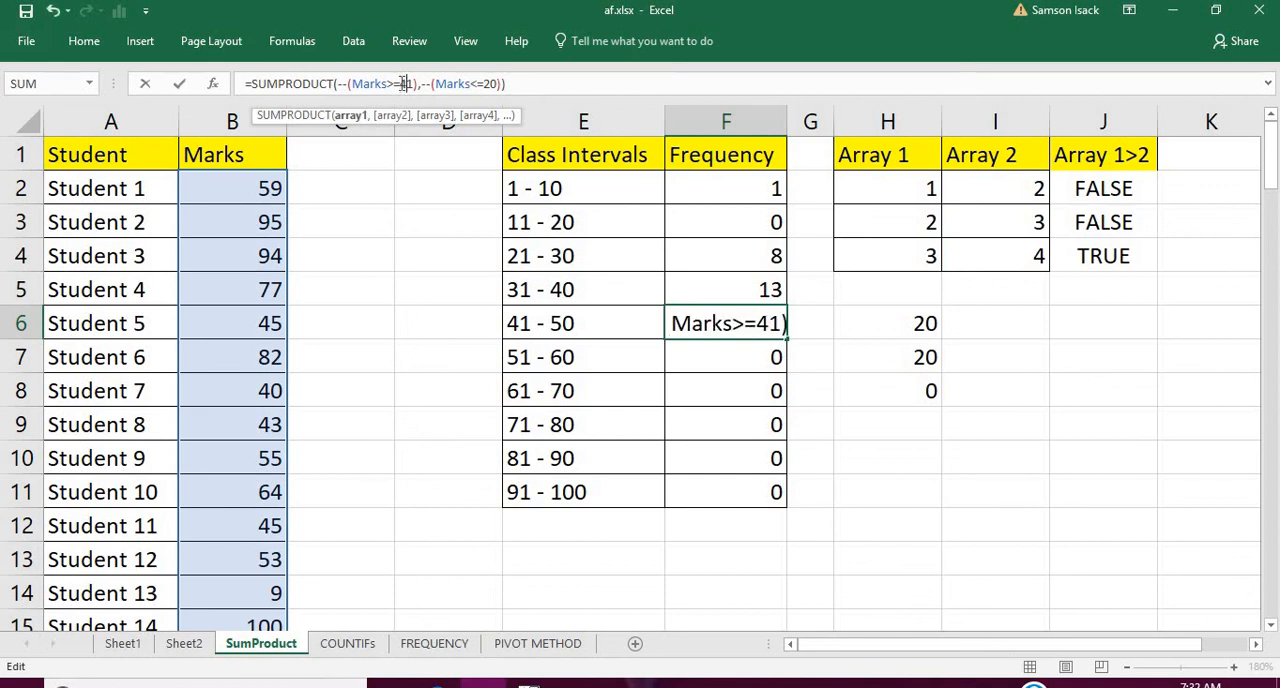
pyautogui.click(485, 84)
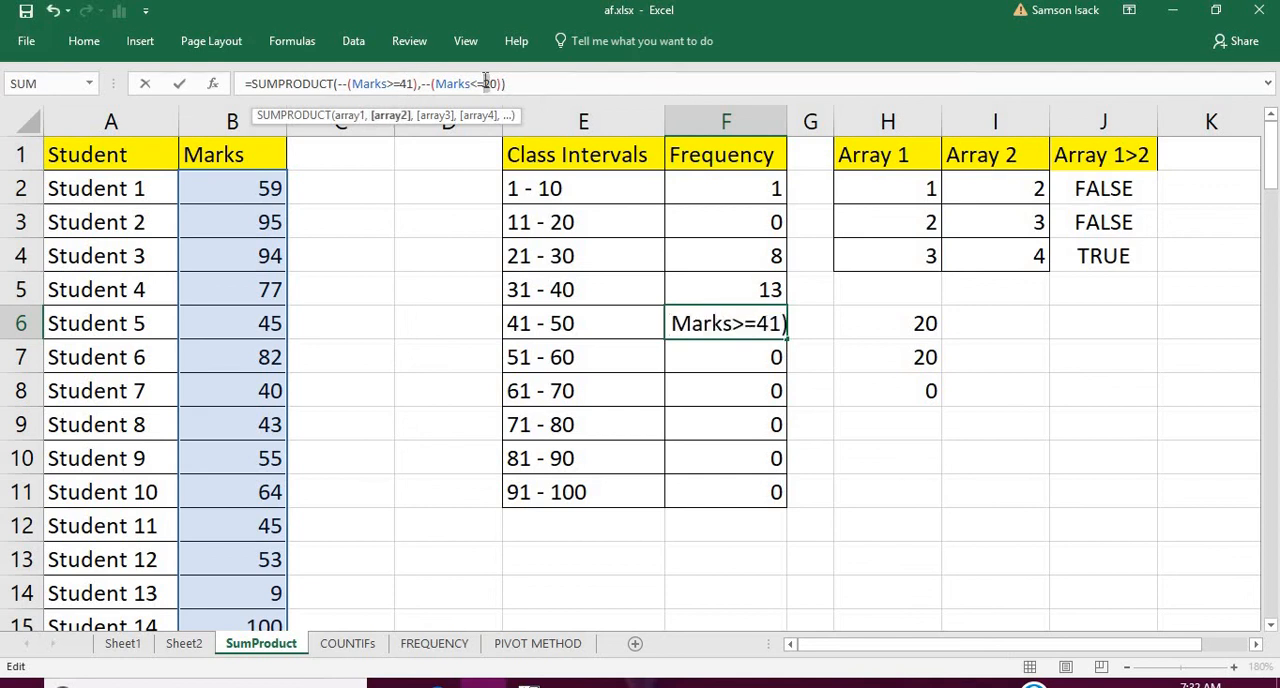
pyautogui.write('5')
pyautogui.press('Return')
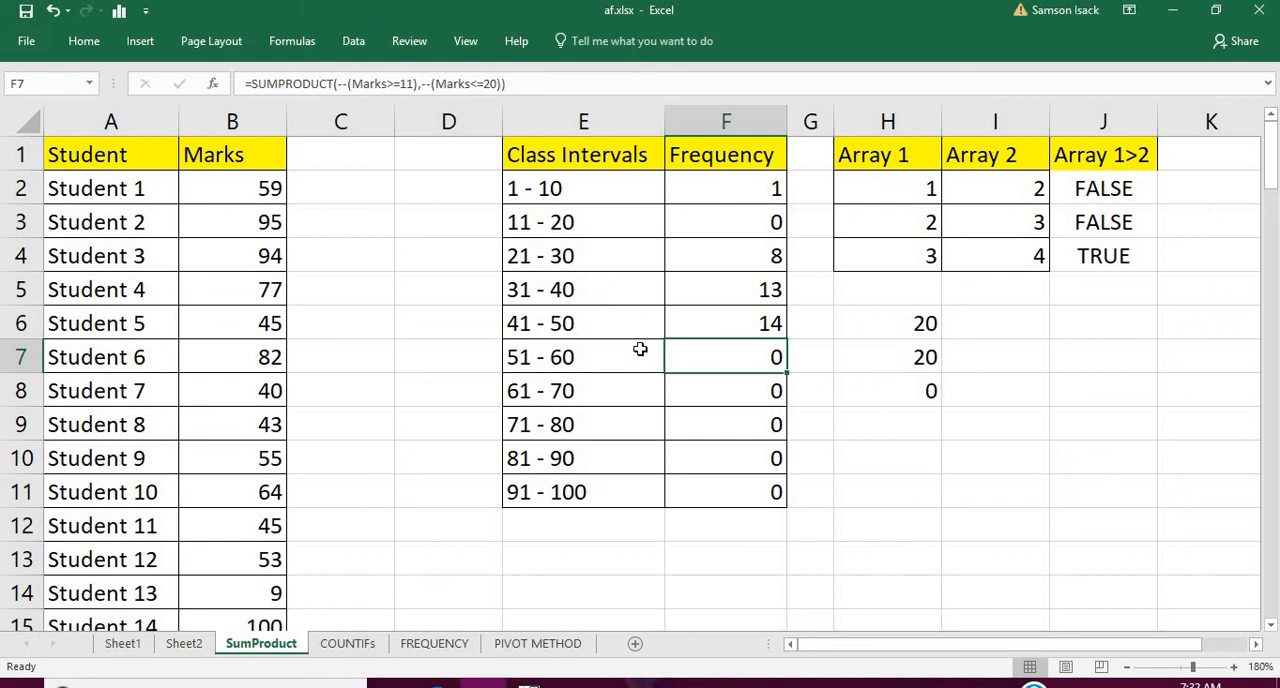
pyautogui.click(722, 321)
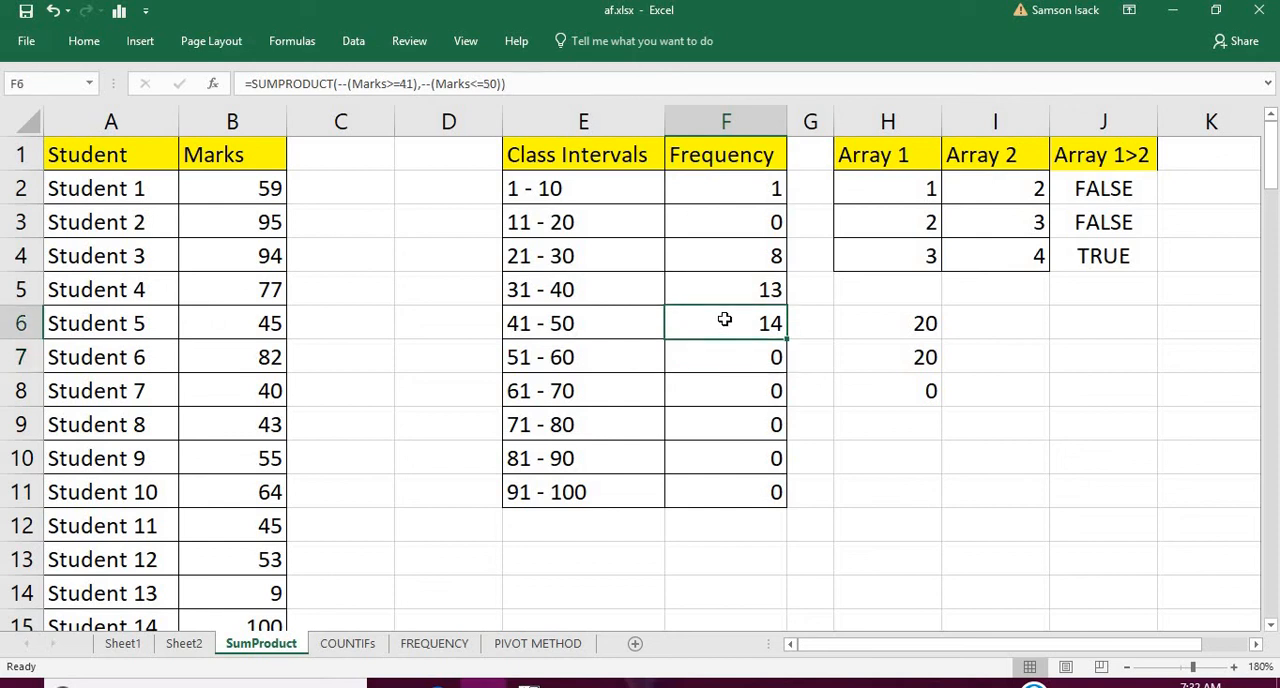
# Change the limits of the formula in F7 to >=51 and <=60 for the 51 - 60 interval
pyautogui.click(763, 358)
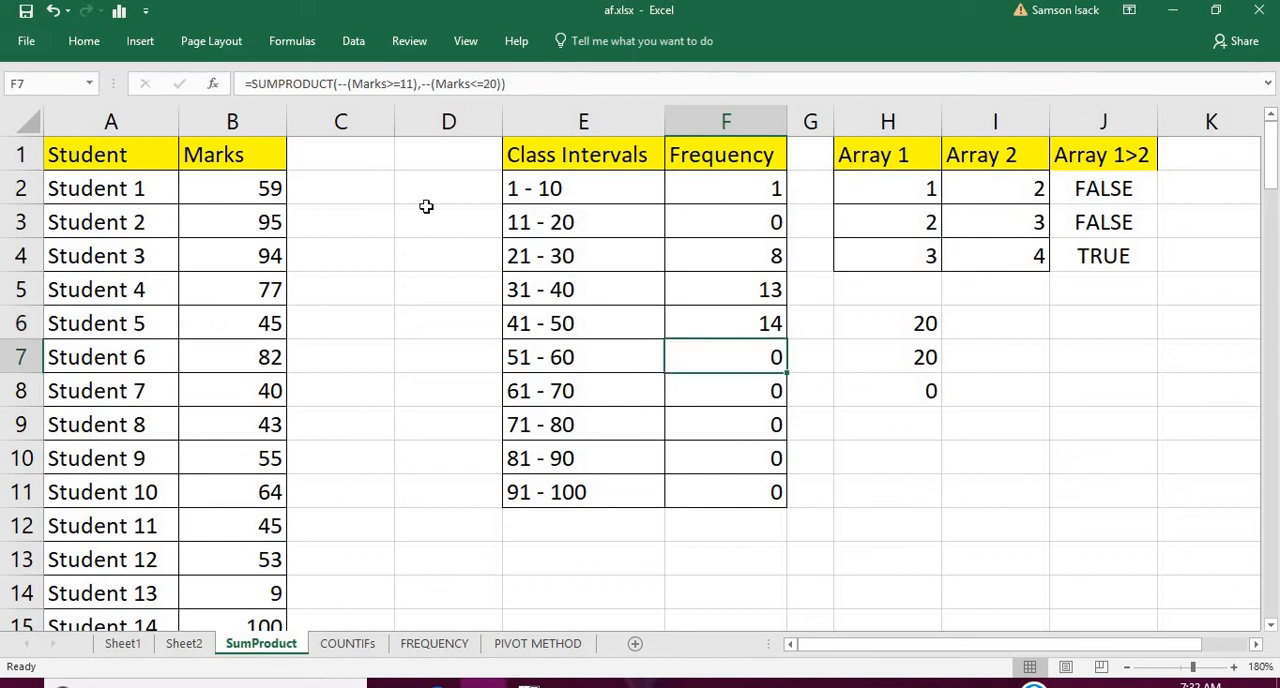
pyautogui.click(404, 84)
pyautogui.press('BackSpace')
pyautogui.write('5')
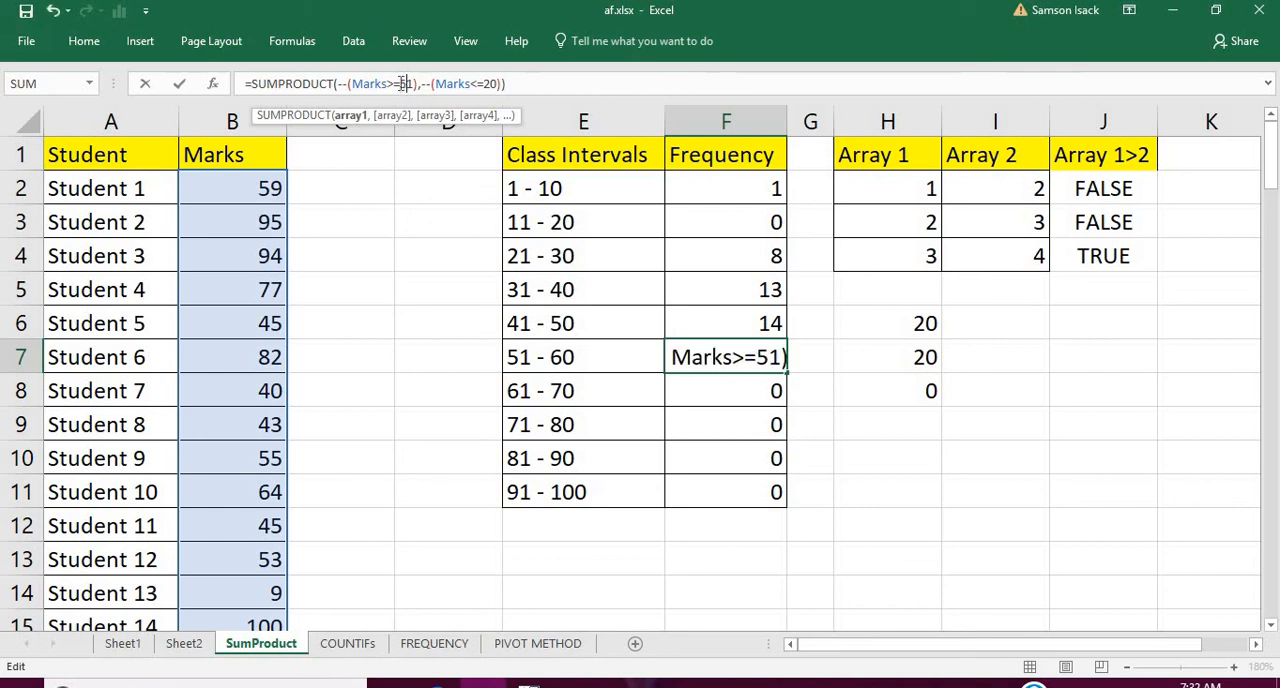
pyautogui.doubleClick(486, 83)
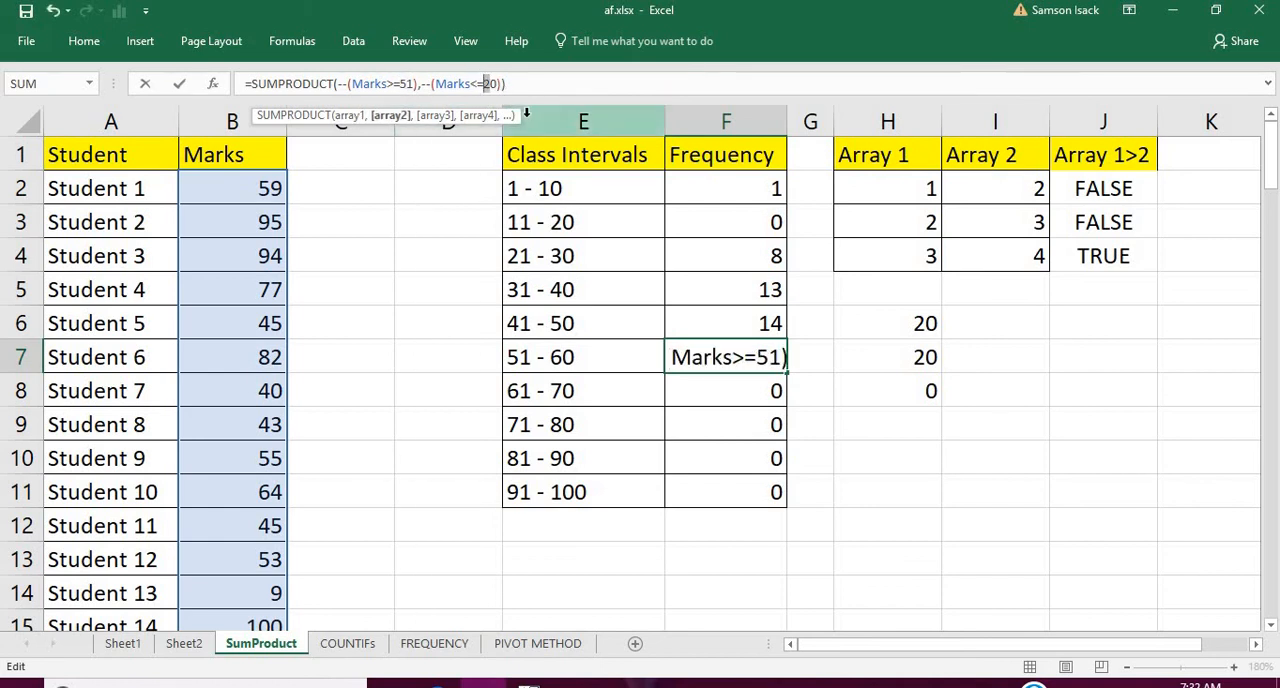
pyautogui.write('60')
pyautogui.press('Return')
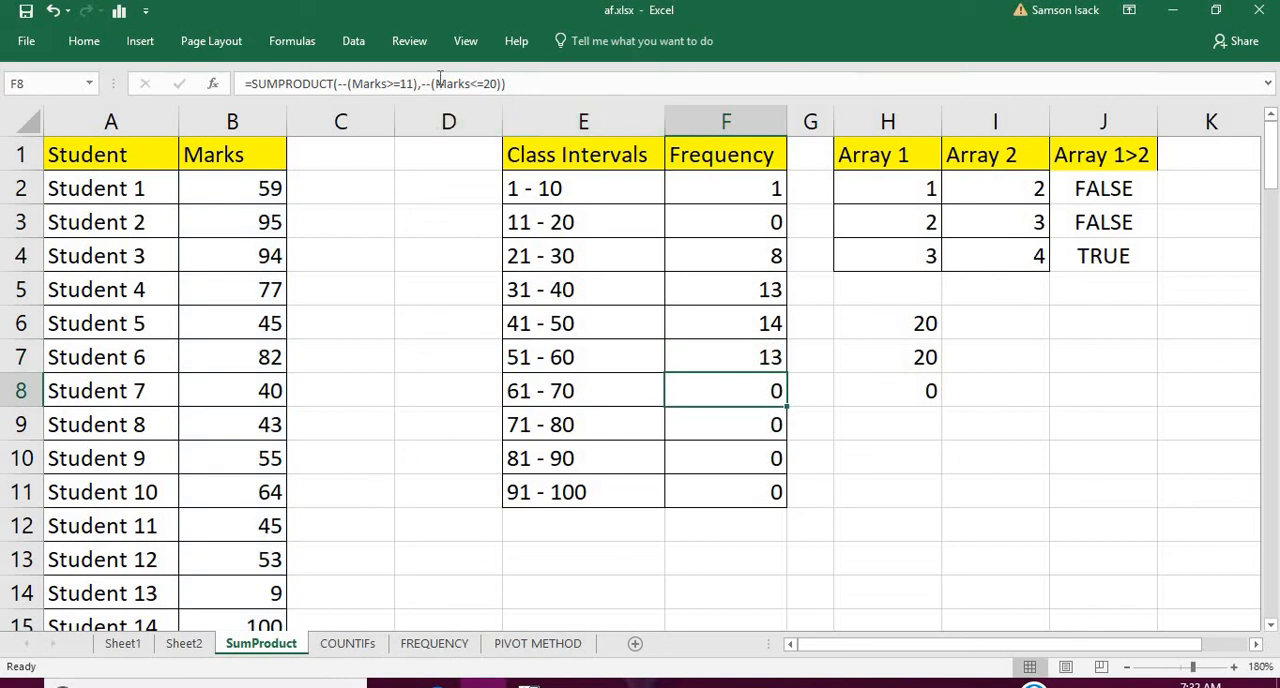
# Change the limits of the formula in F8 to >=61 and <=70 for the 61 - 70 interval
pyautogui.click(404, 83)
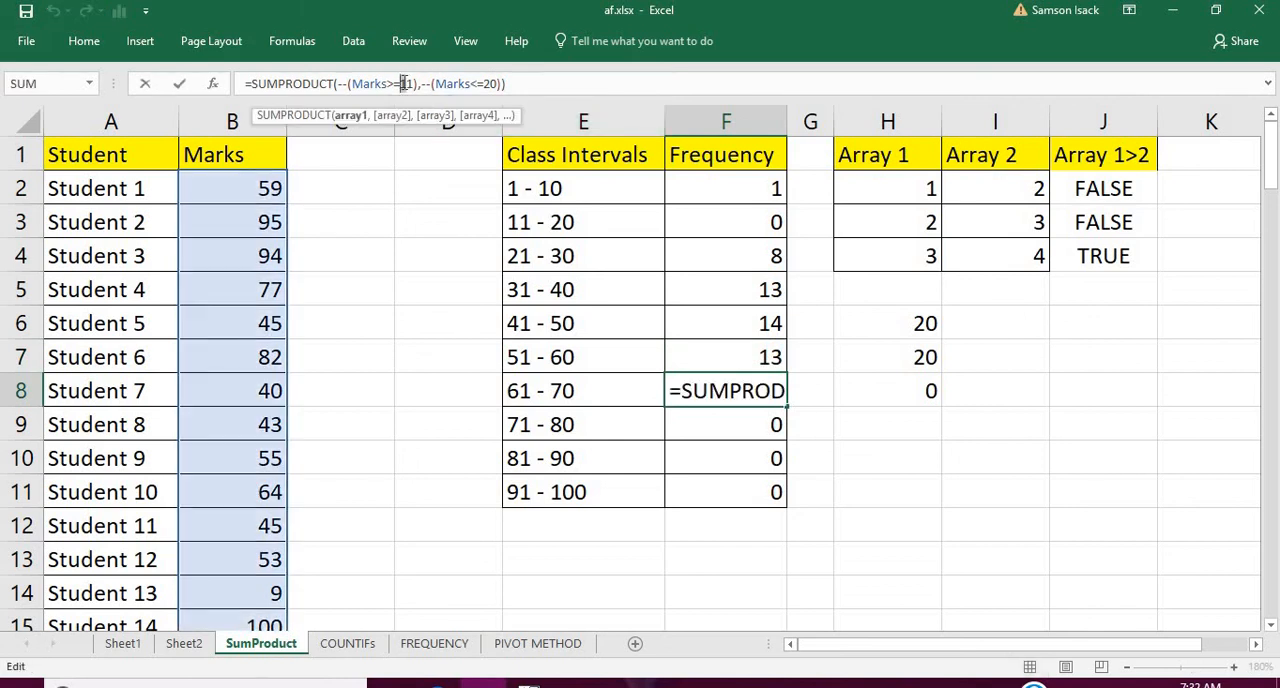
pyautogui.write('6')
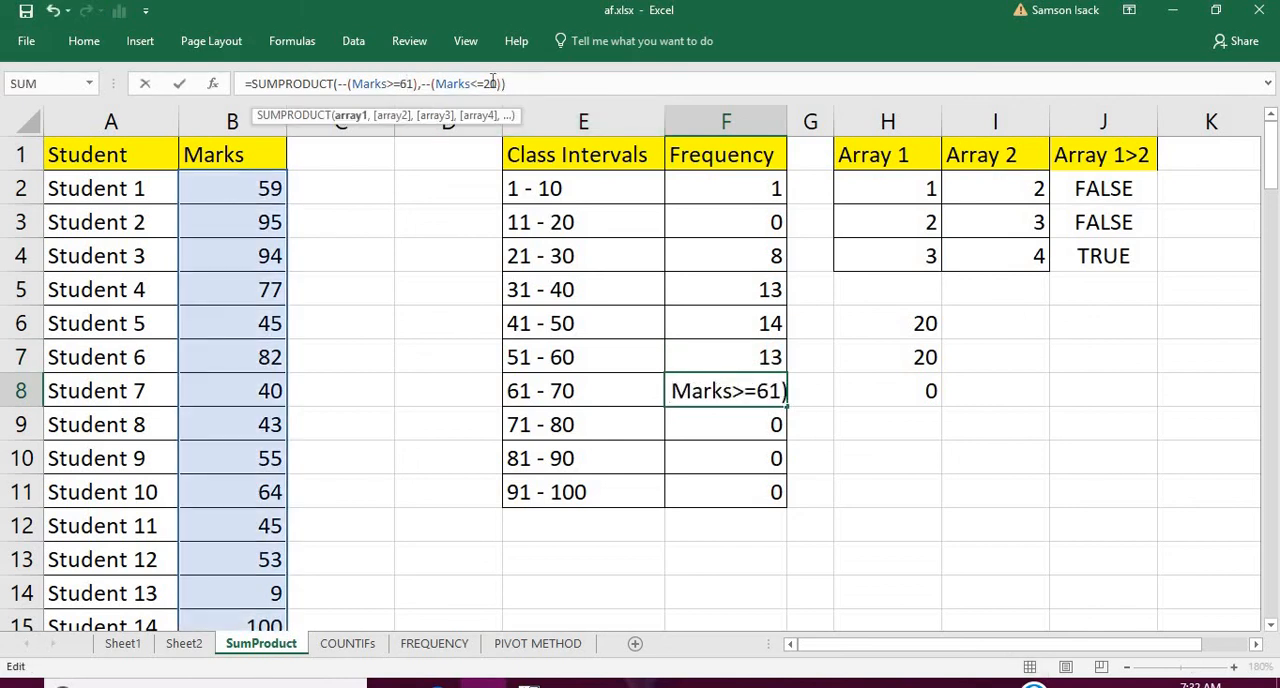
pyautogui.moveTo(487, 83); pyautogui.dragTo(483, 83)
pyautogui.write('7')
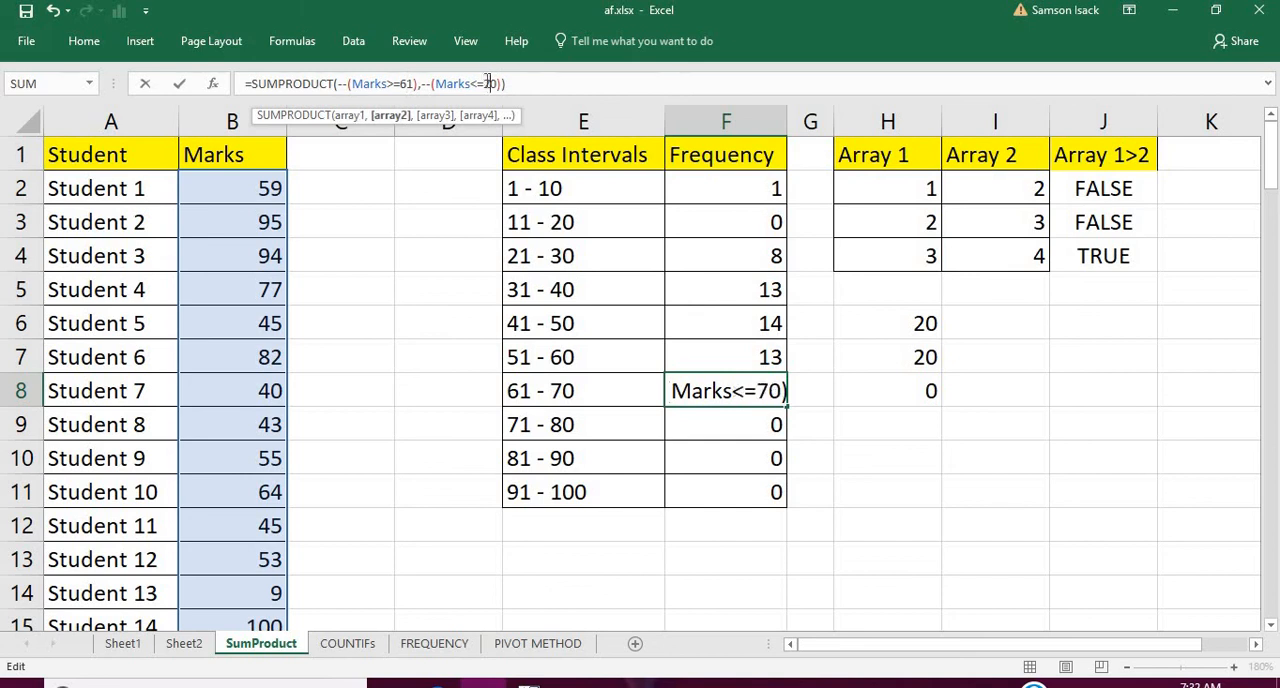
pyautogui.press('Return')
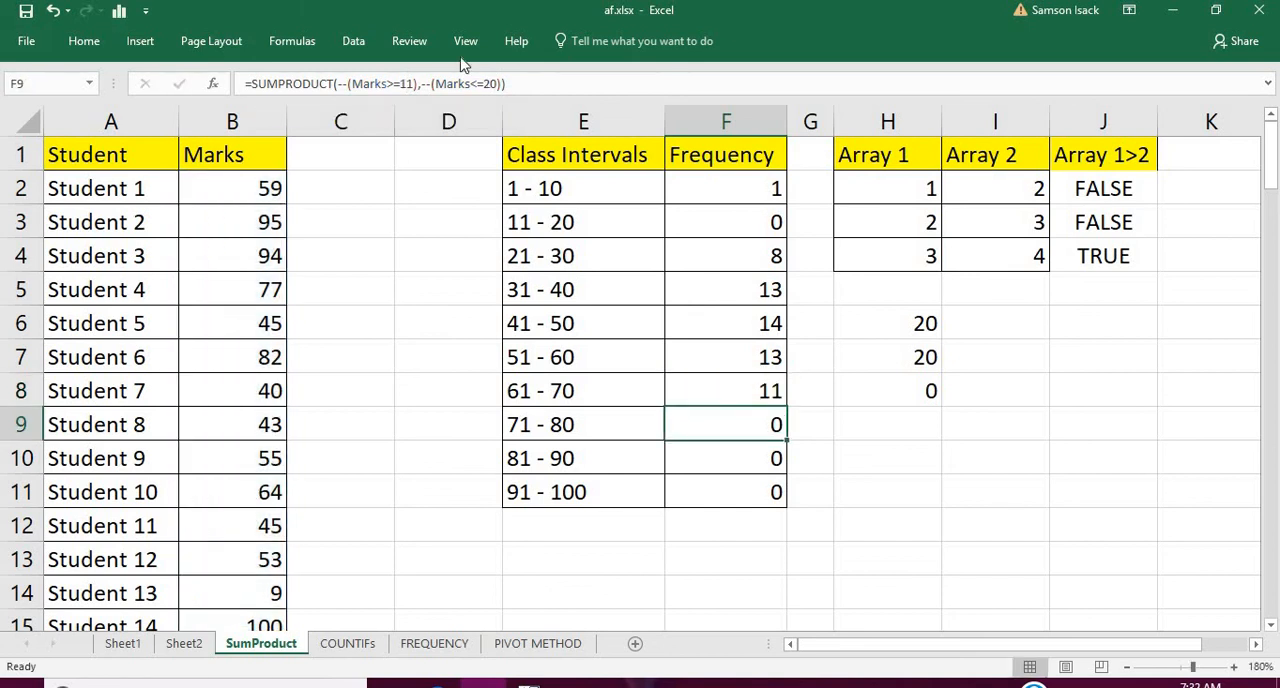
# Change the limits of the formula in F9 to >=71 and <=80 for the 71 - 80 interval
pyautogui.click(405, 83)
pyautogui.click(400, 83)
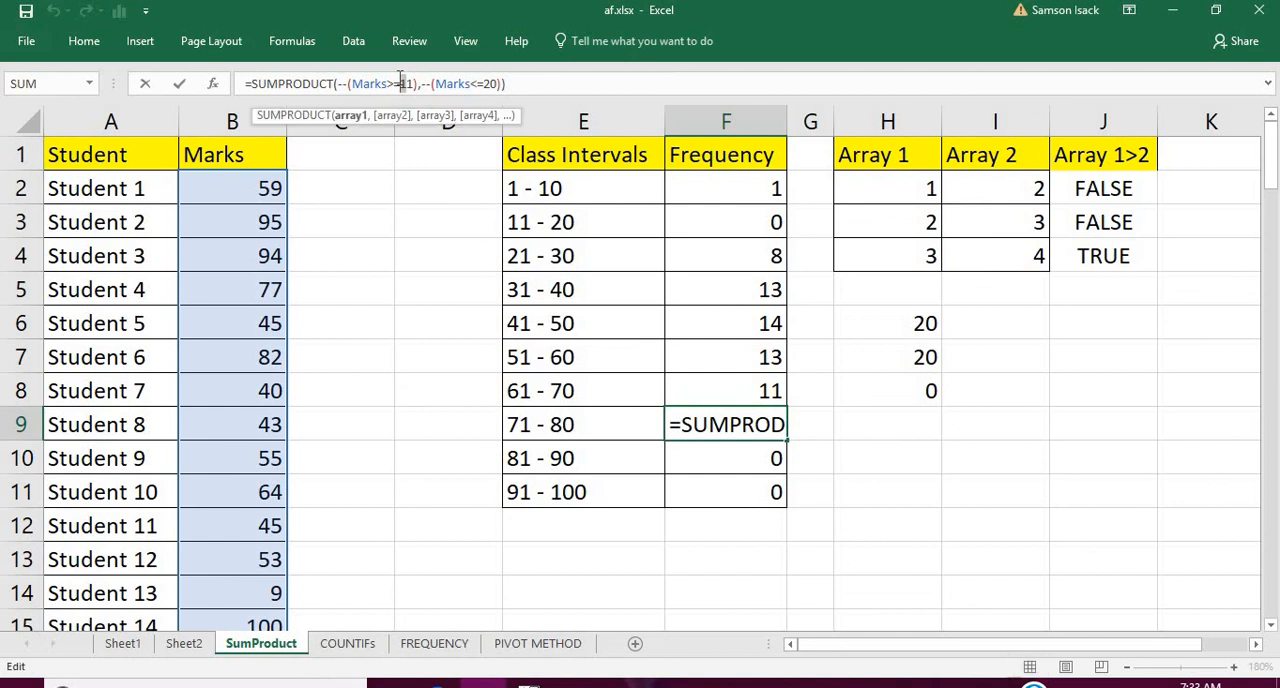
pyautogui.write('7')
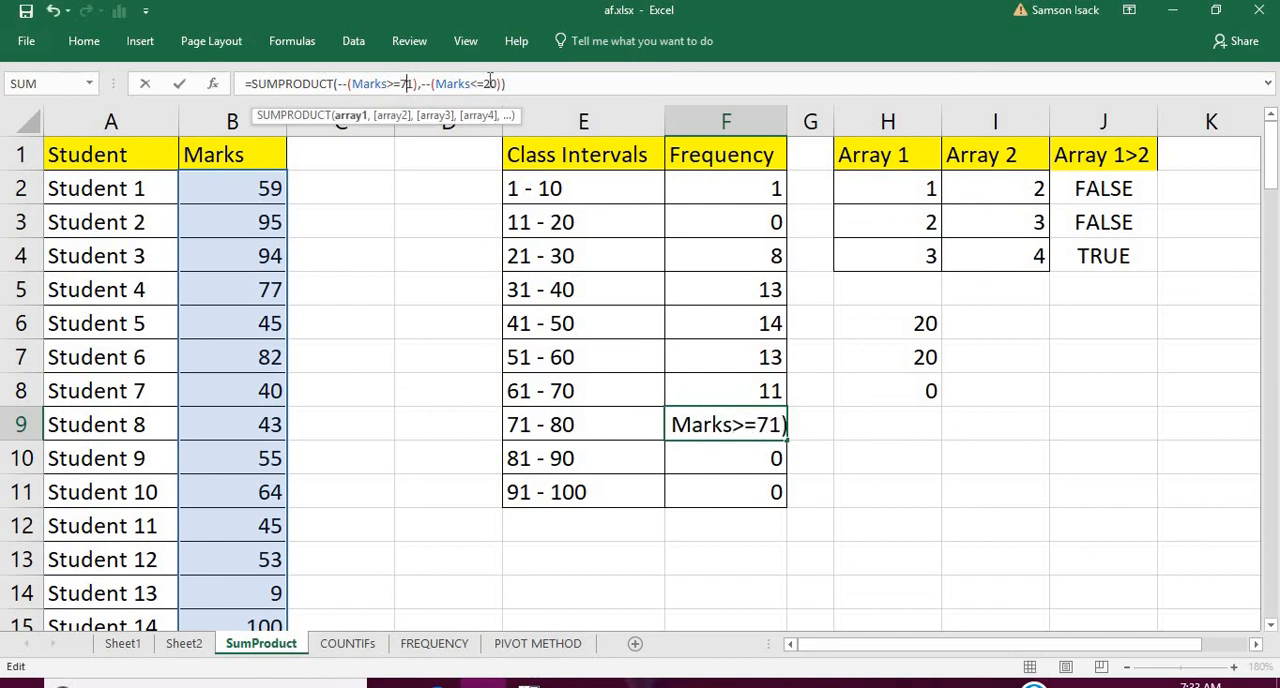
pyautogui.moveTo(490, 81); pyautogui.dragTo(486, 81)
pyautogui.write('8')
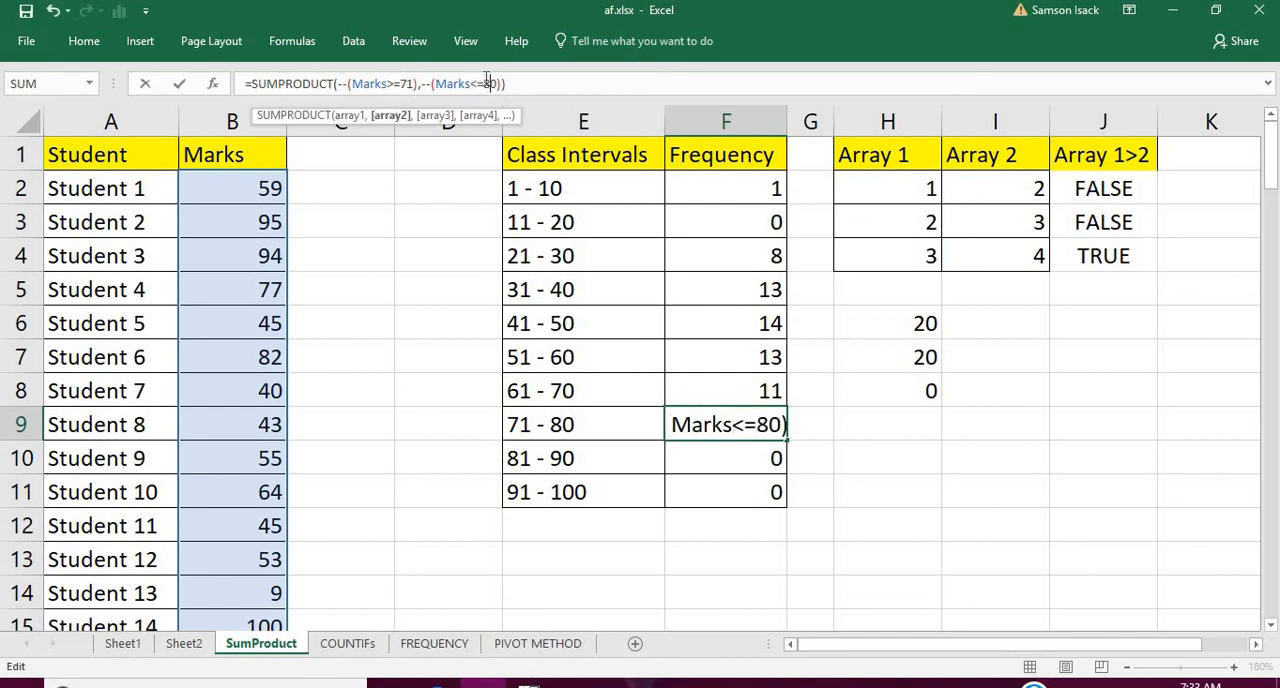
pyautogui.click(730, 464)
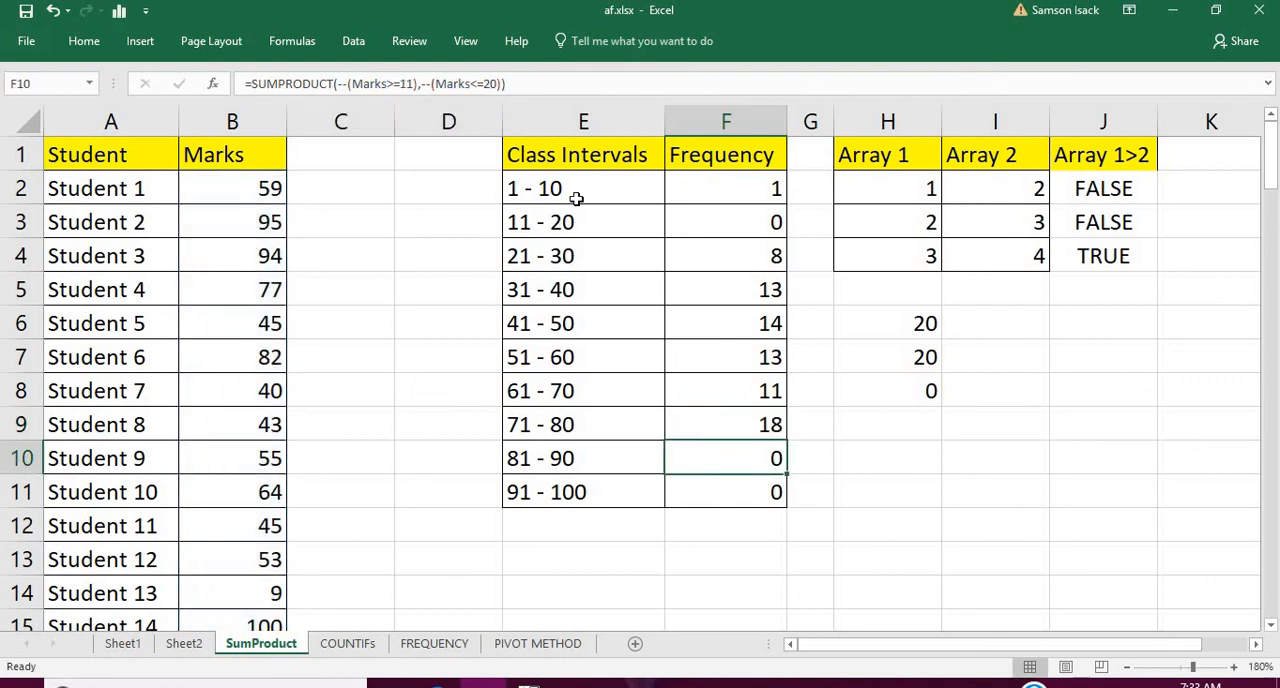
# Change the limits of the formula in F10 to >=81 and <=90 for the 81 - 90 interval
pyautogui.click(410, 83)
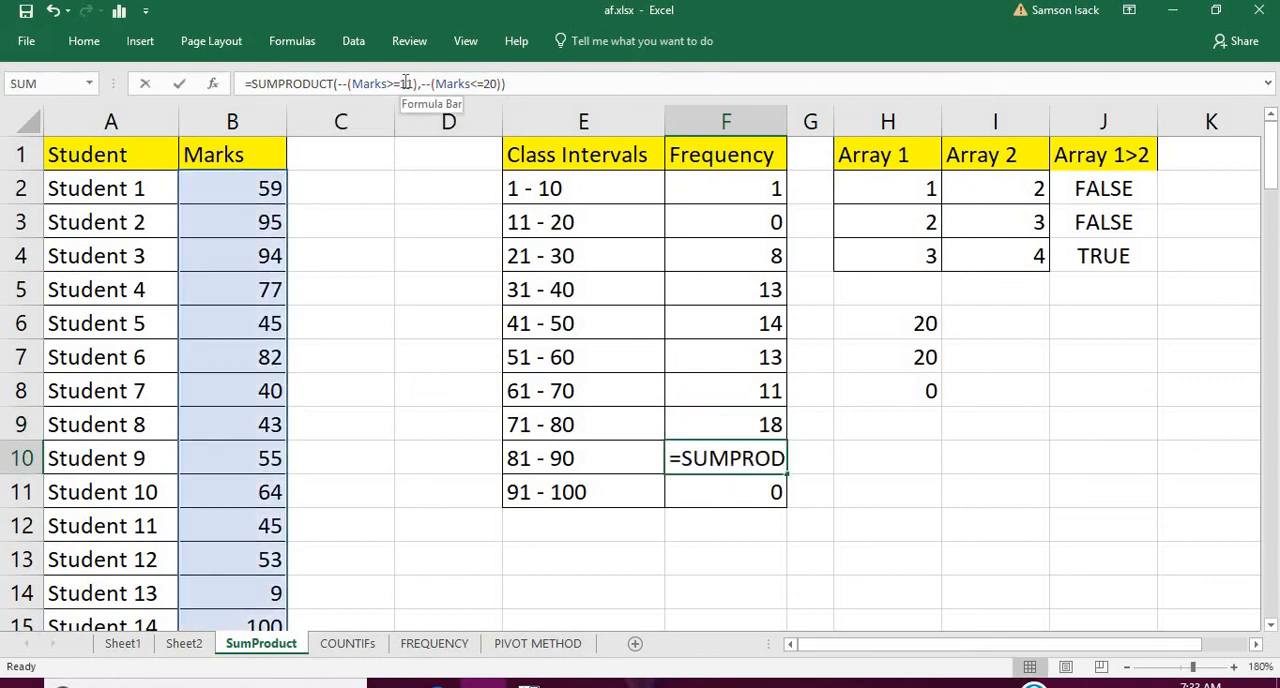
pyautogui.write('8')
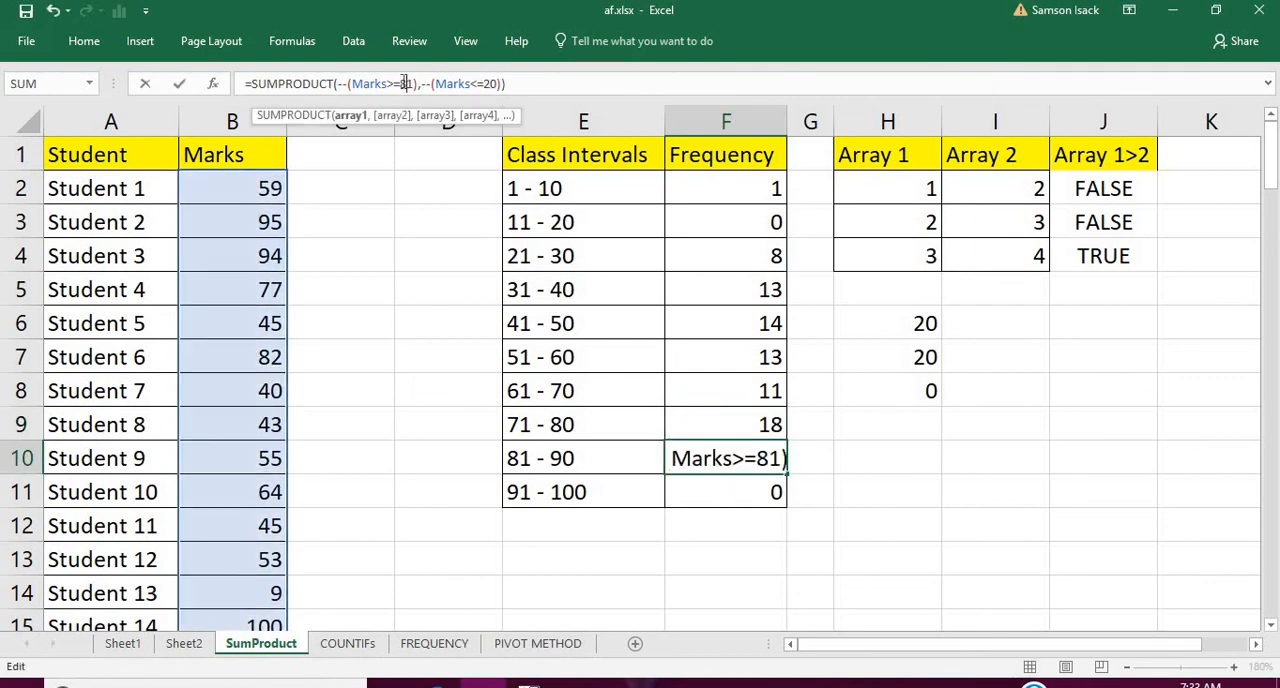
pyautogui.click(485, 83)
pyautogui.write('9')
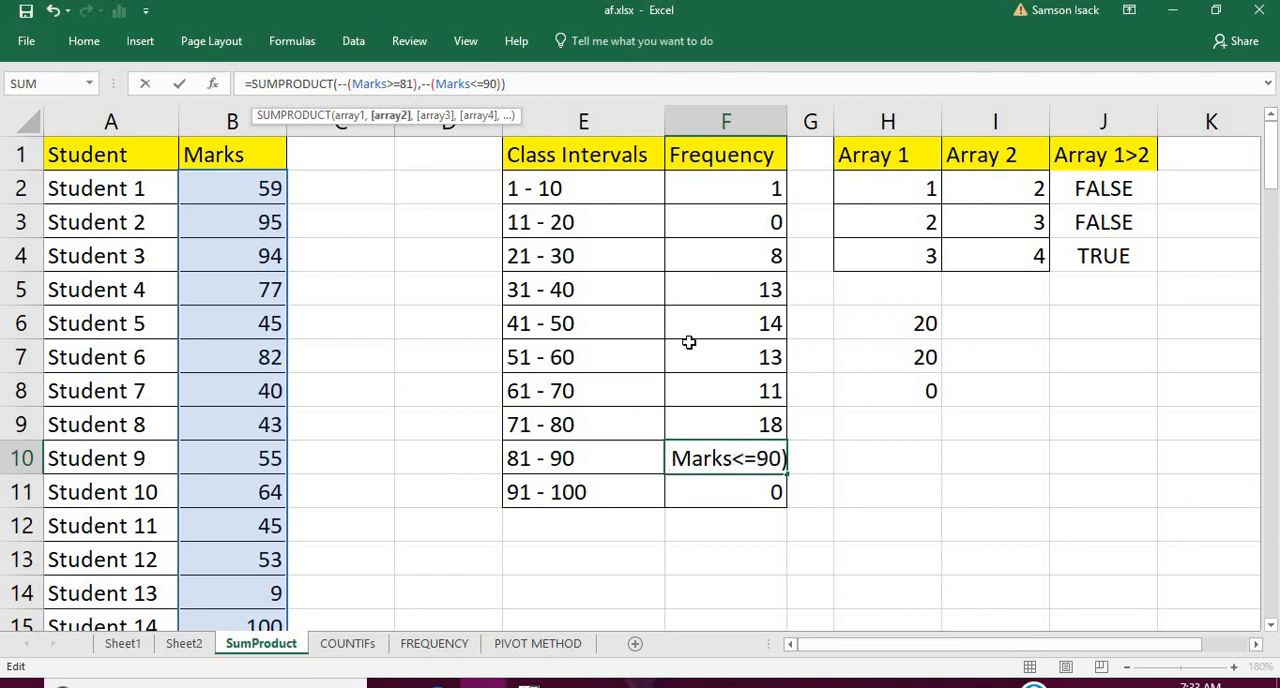
pyautogui.press('Return')
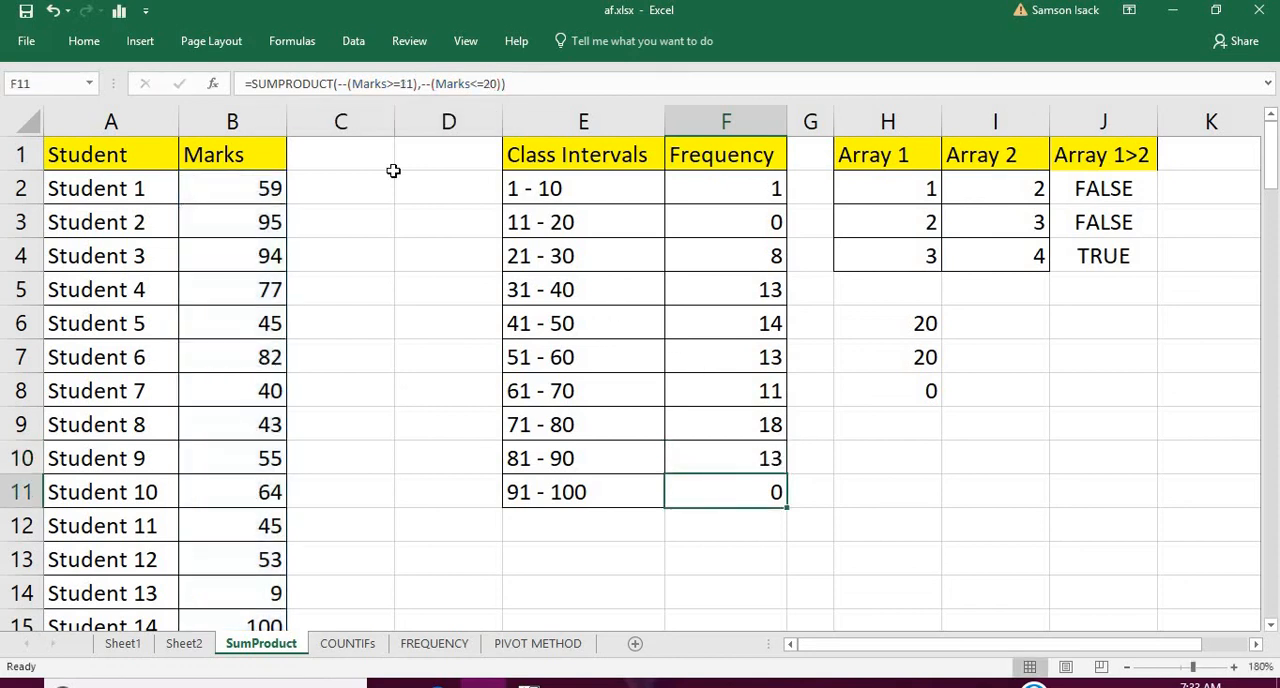
# Change the limits of the formula in F11 to >=91 and <=100 for the 91 - 100 interval
pyautogui.click(405, 84)
pyautogui.press('BackSpace')
pyautogui.write('9')
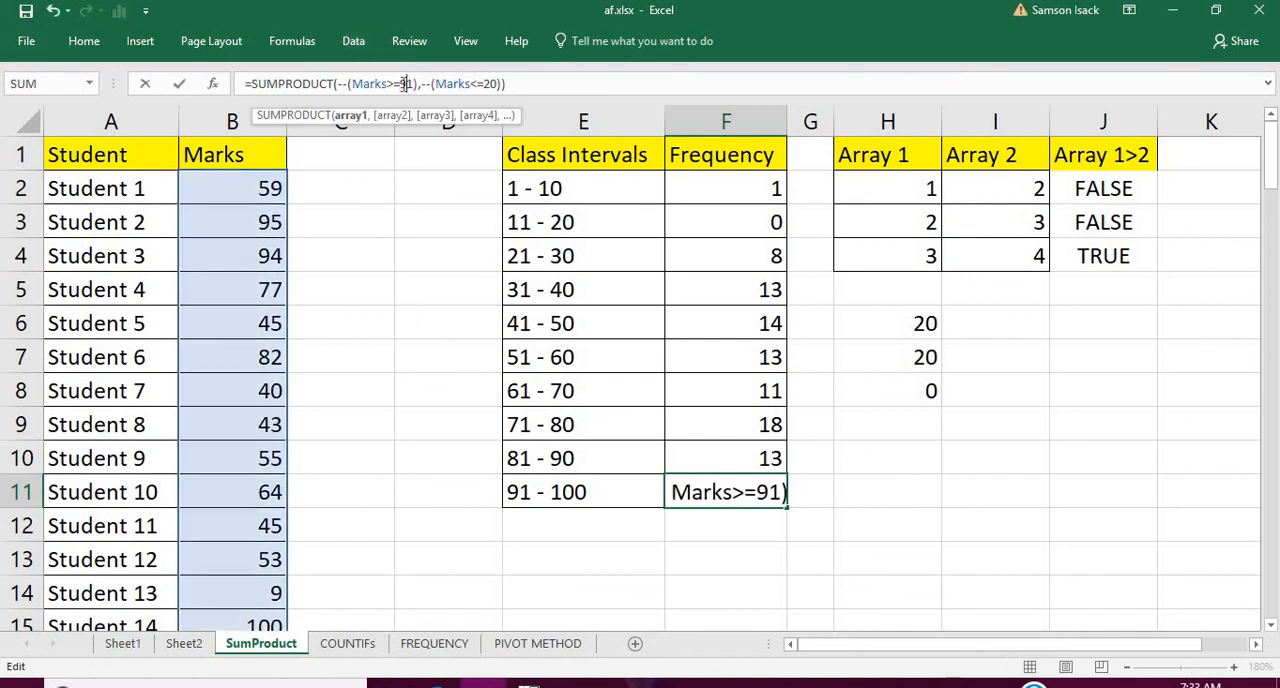
pyautogui.doubleClick(491, 84)
pyautogui.write('100')
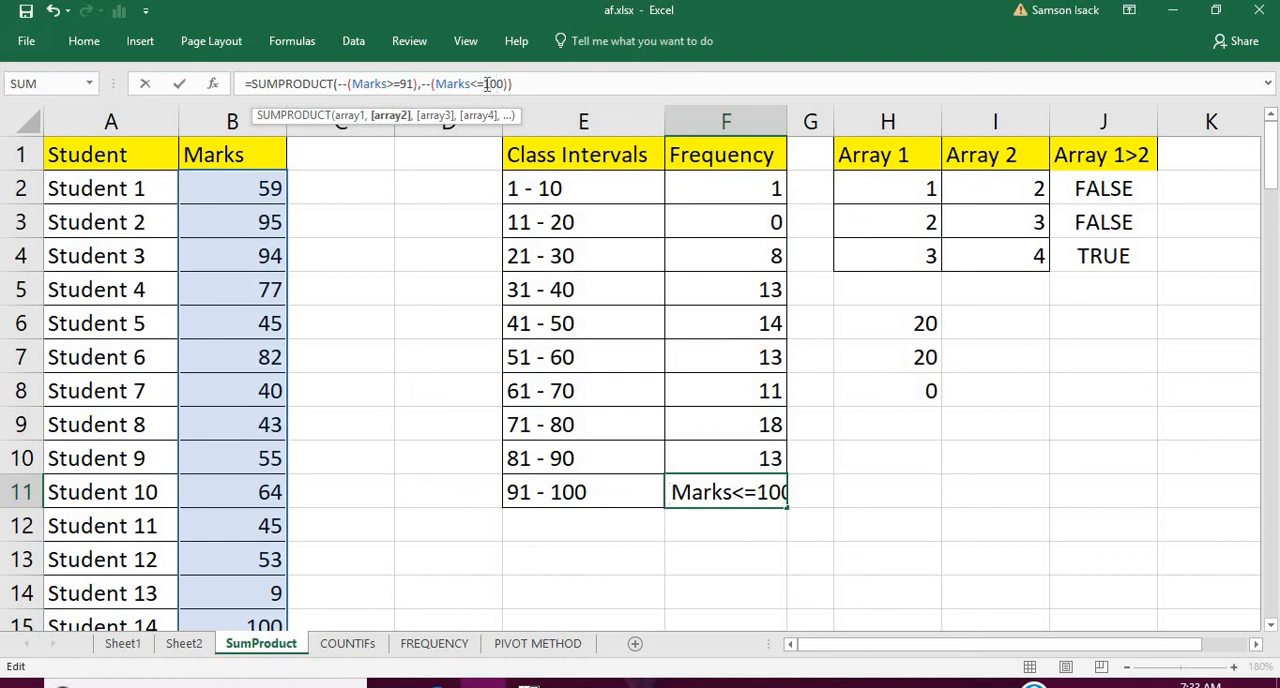
pyautogui.press('Return')
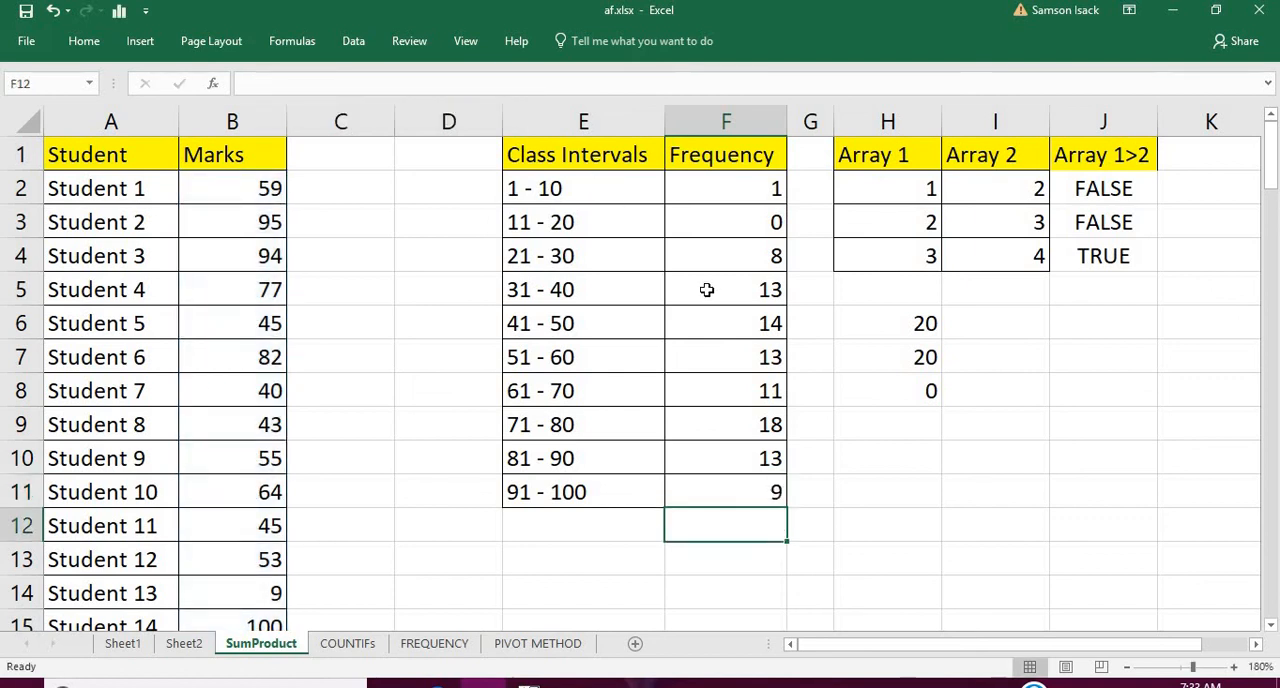
# Review the formulas in F3 and F2 and compare them with the TRUE/FALSE and product columns on Sheet2
pyautogui.click(720, 222)
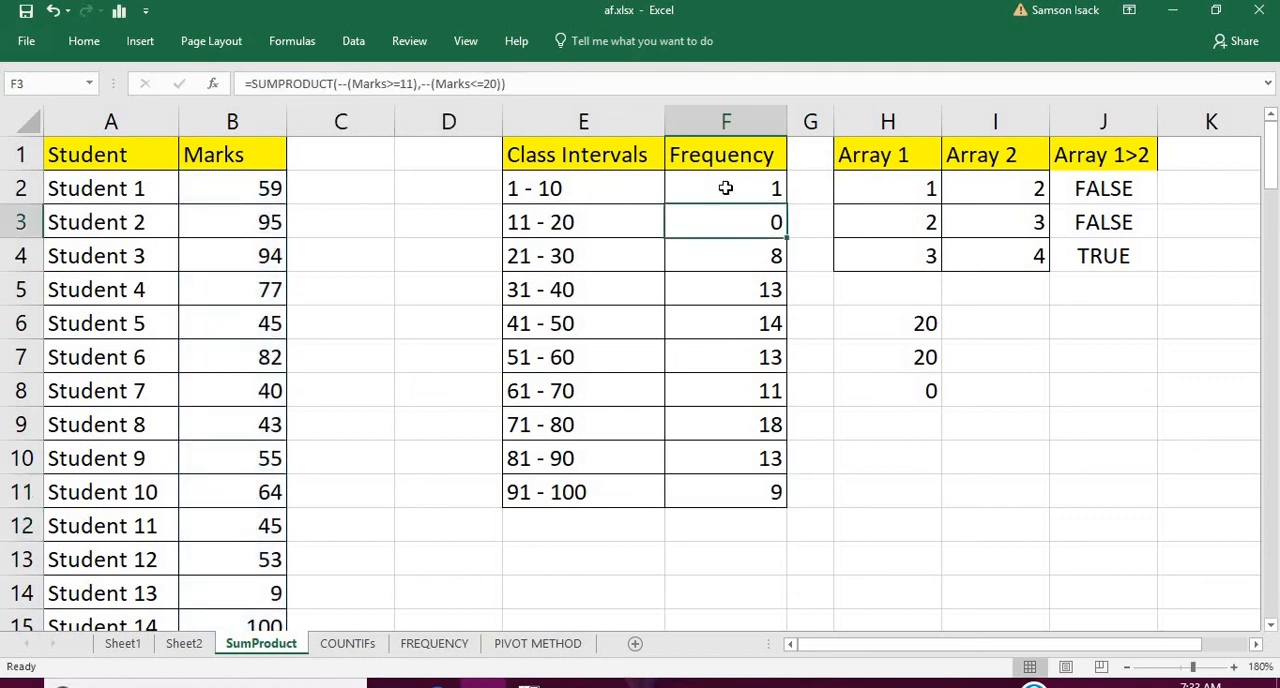
pyautogui.click(726, 188)
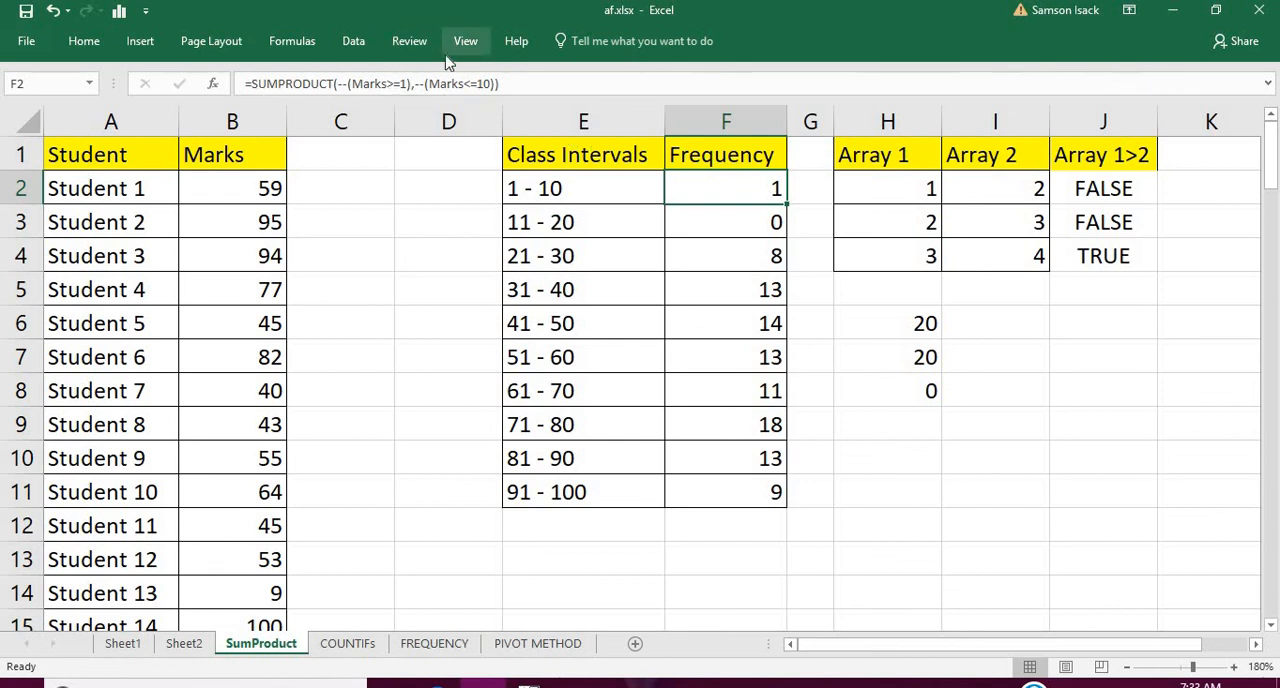
pyautogui.click(186, 645)
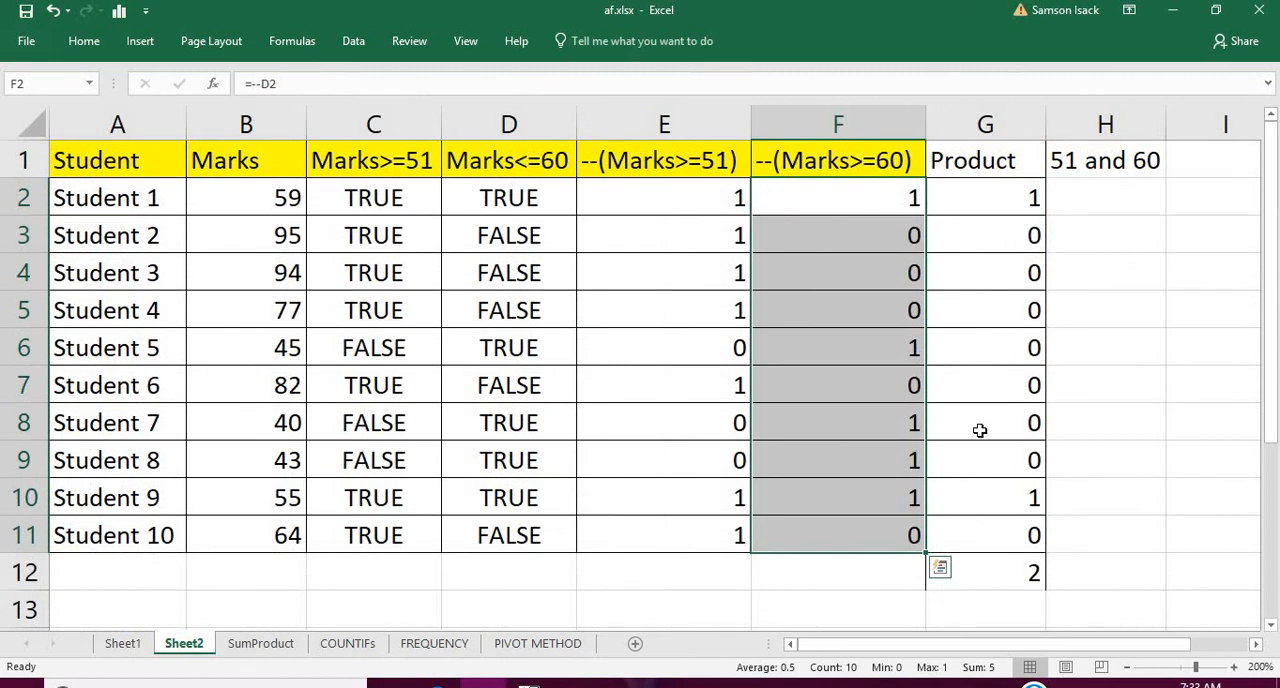
pyautogui.click(250, 646)
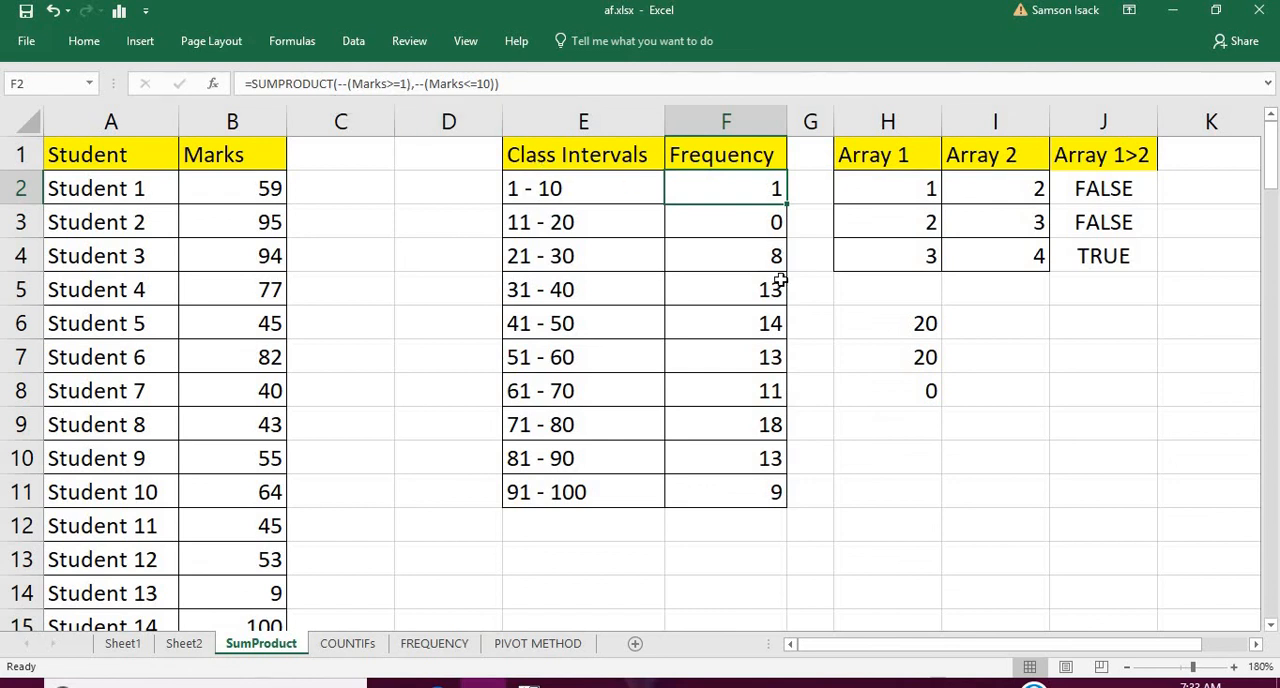
# Total the frequencies in F12 with the formula =SUM(F2:F11)
pyautogui.click(752, 525)
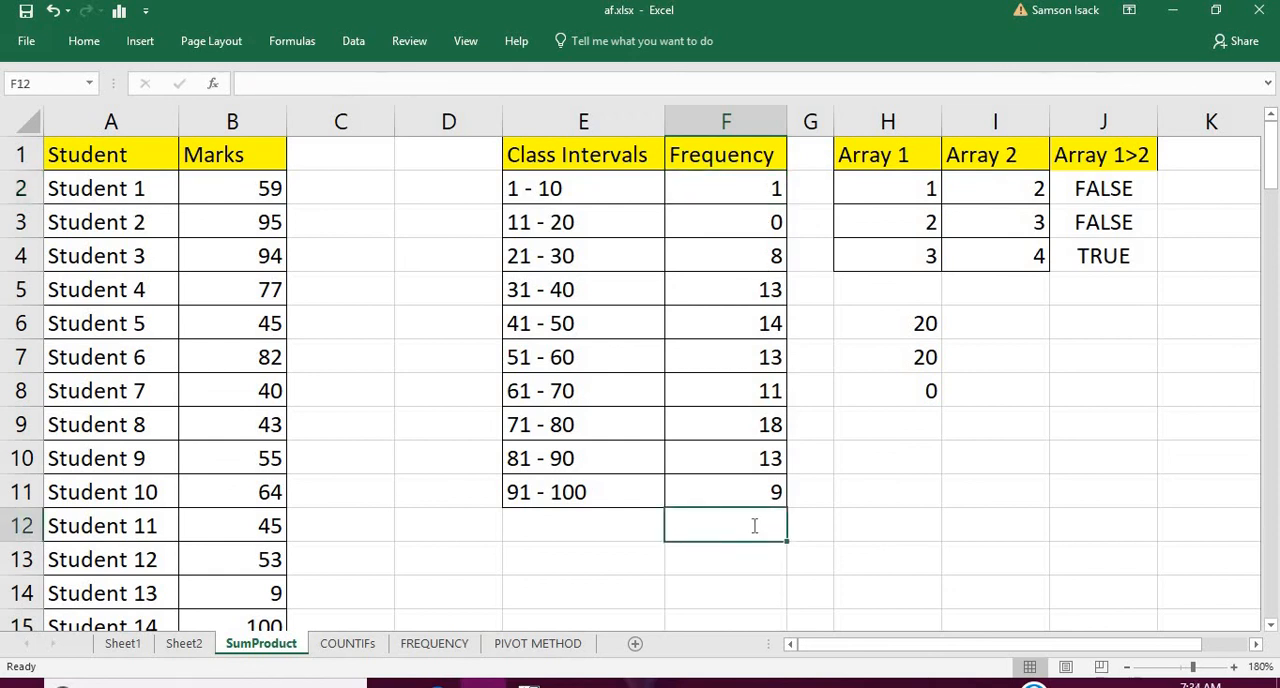
pyautogui.write('=SUM')
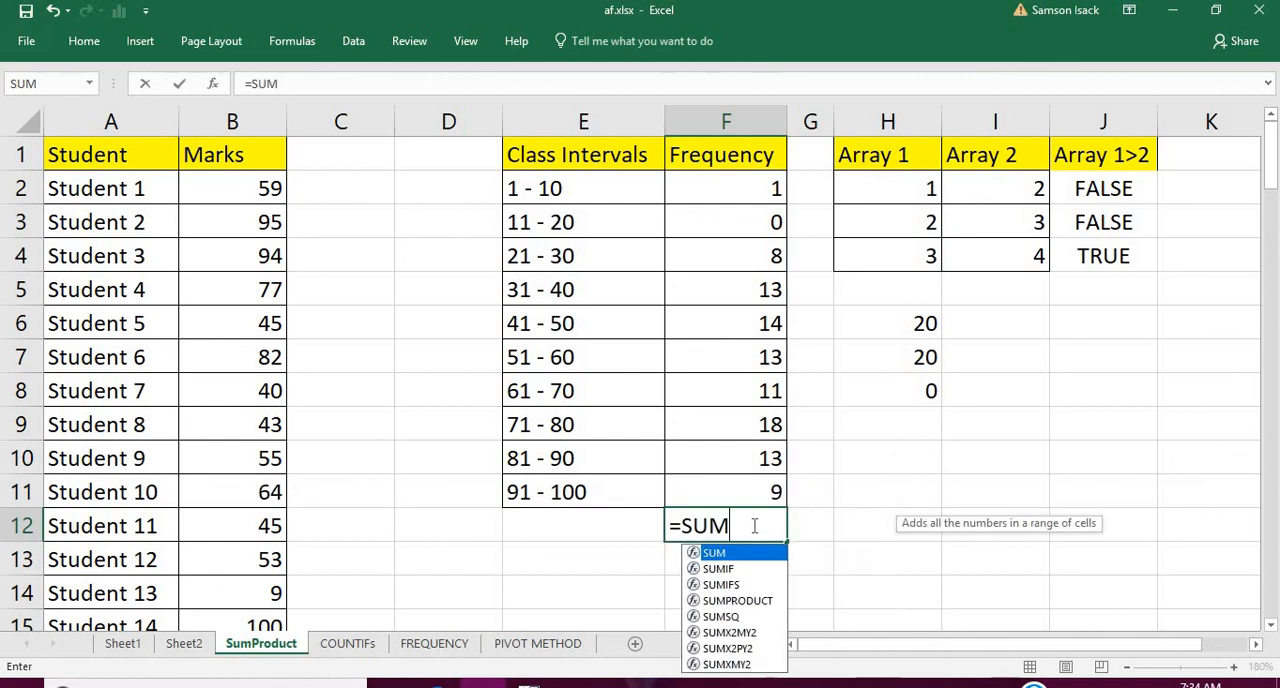
pyautogui.write('(')
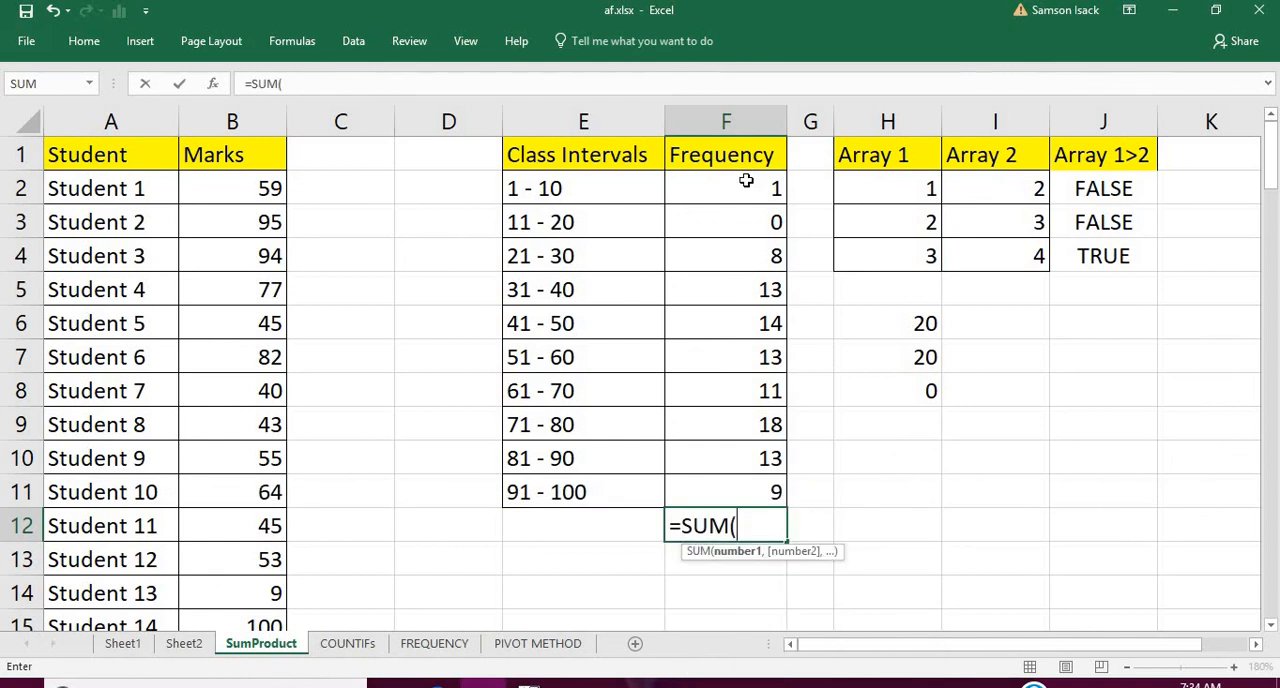
pyautogui.moveTo(746, 181); pyautogui.dragTo(761, 491)
pyautogui.write(')')
pyautogui.press('Return')
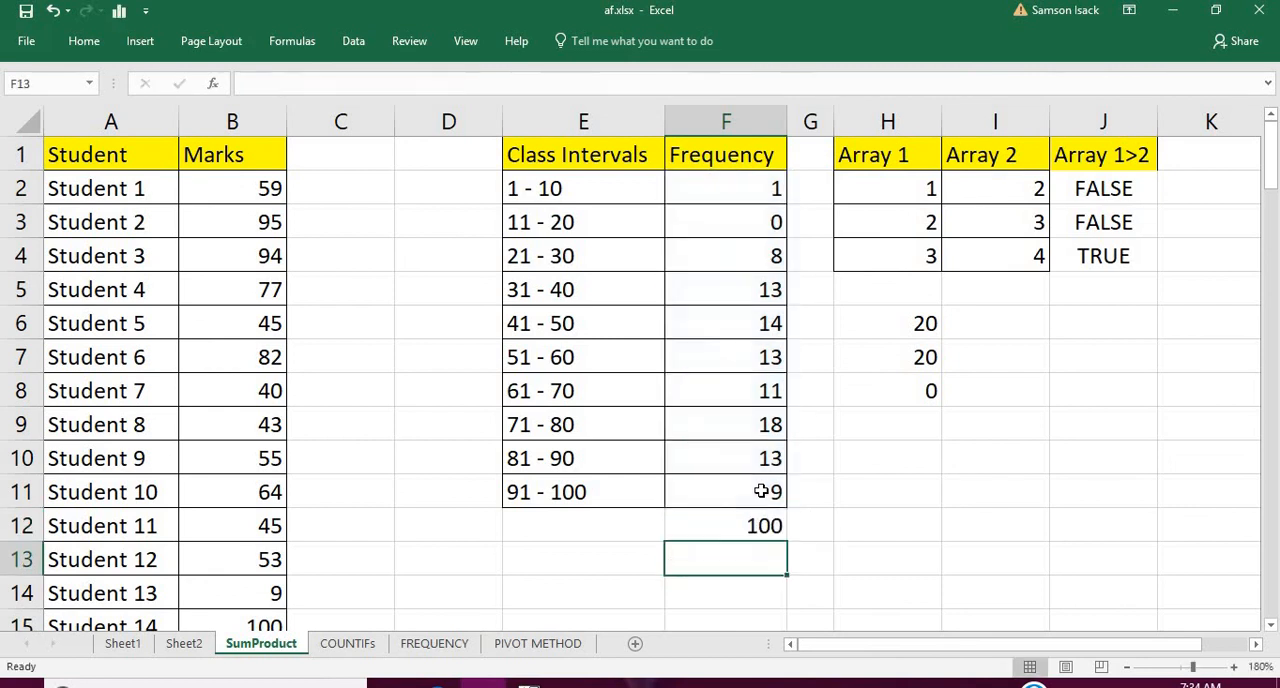
pyautogui.click(755, 525)
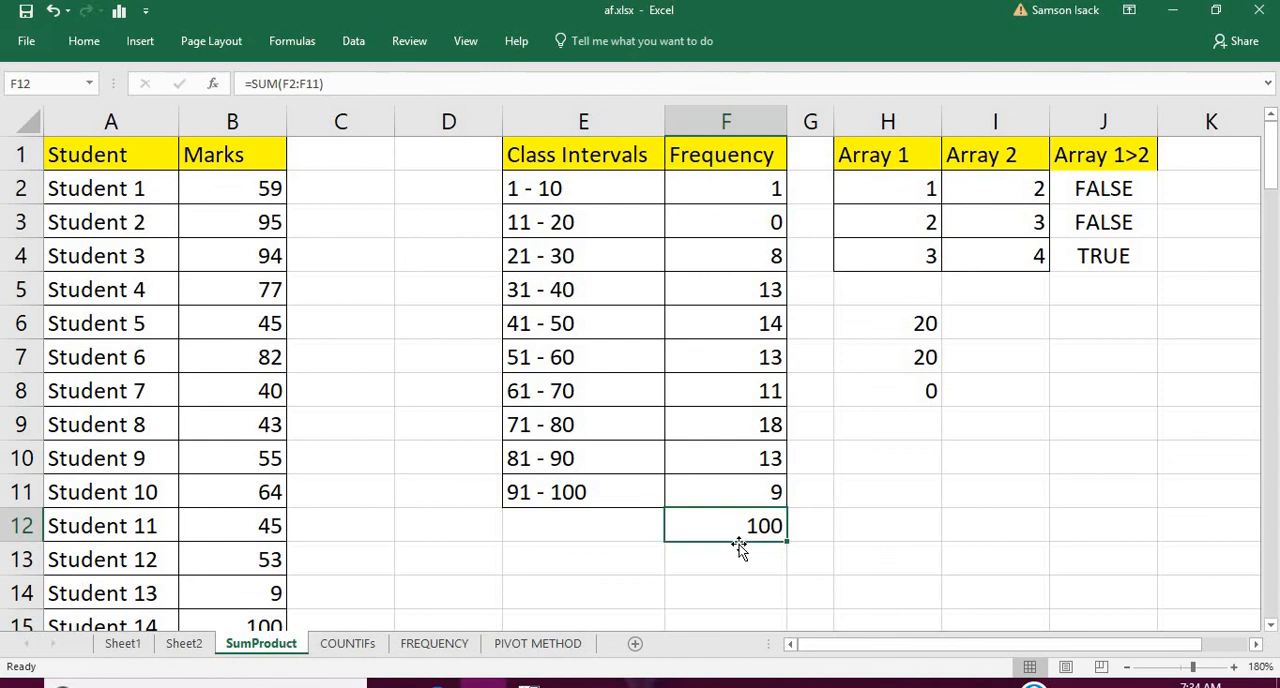
pyautogui.click(597, 190)
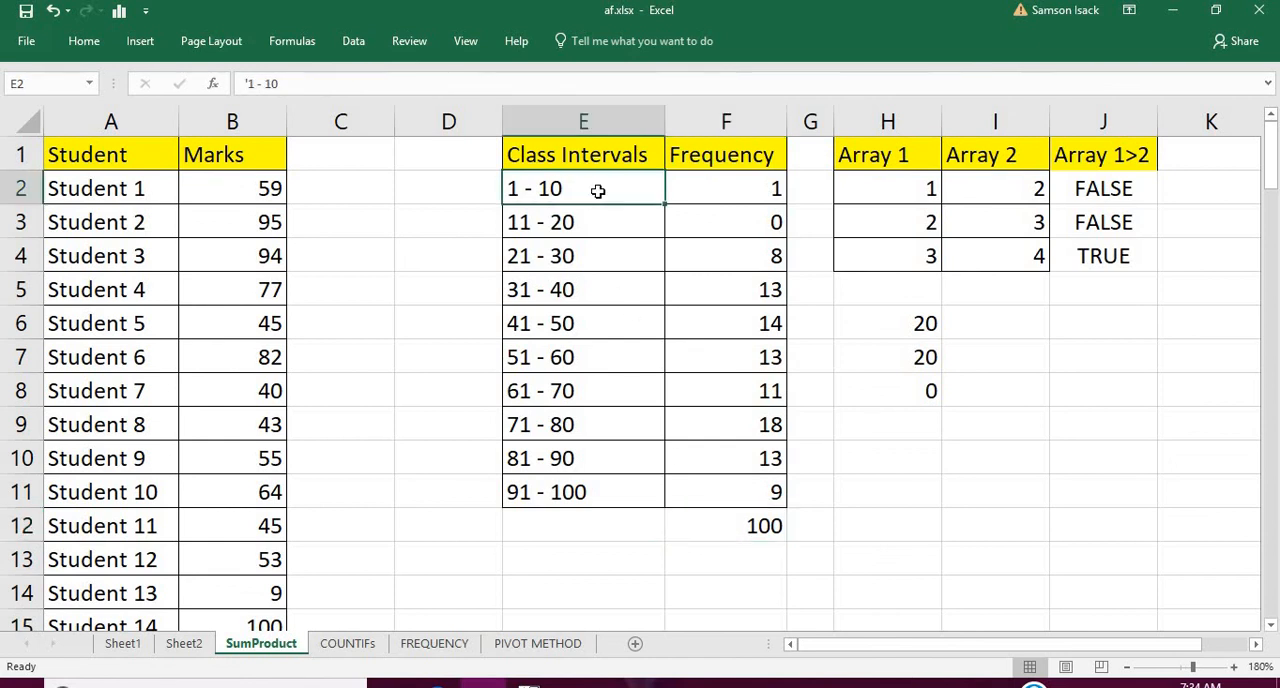
pyautogui.click(591, 333)
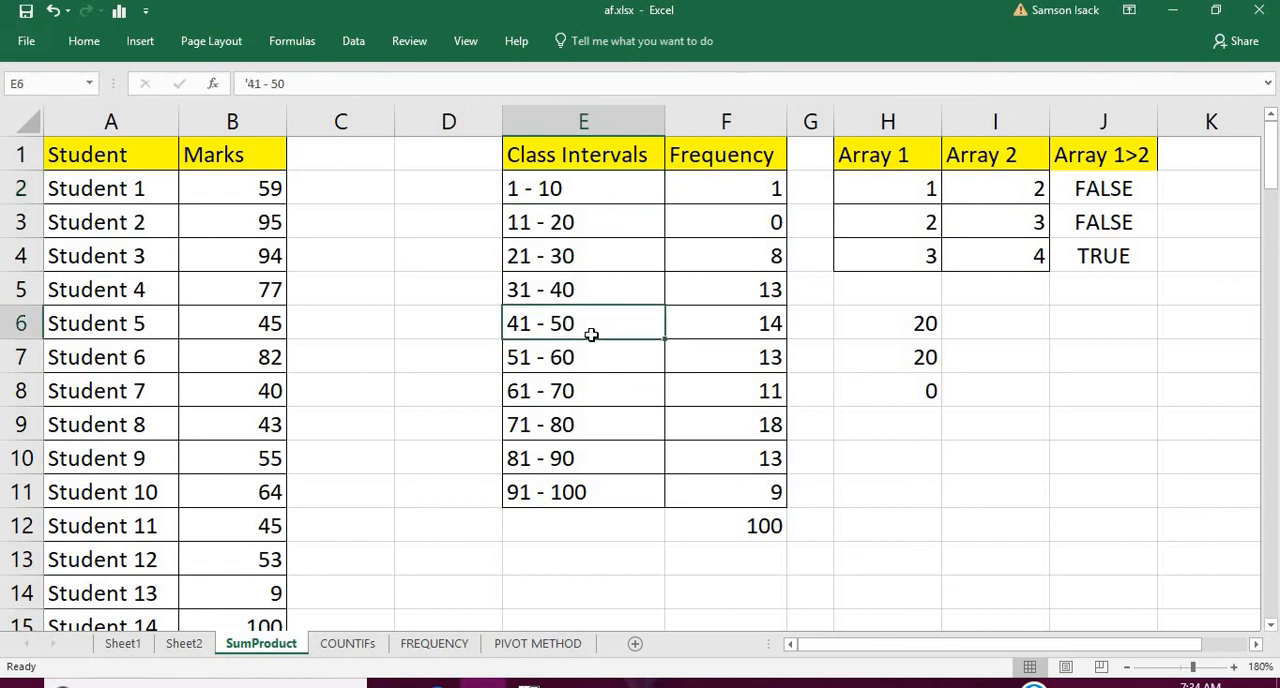